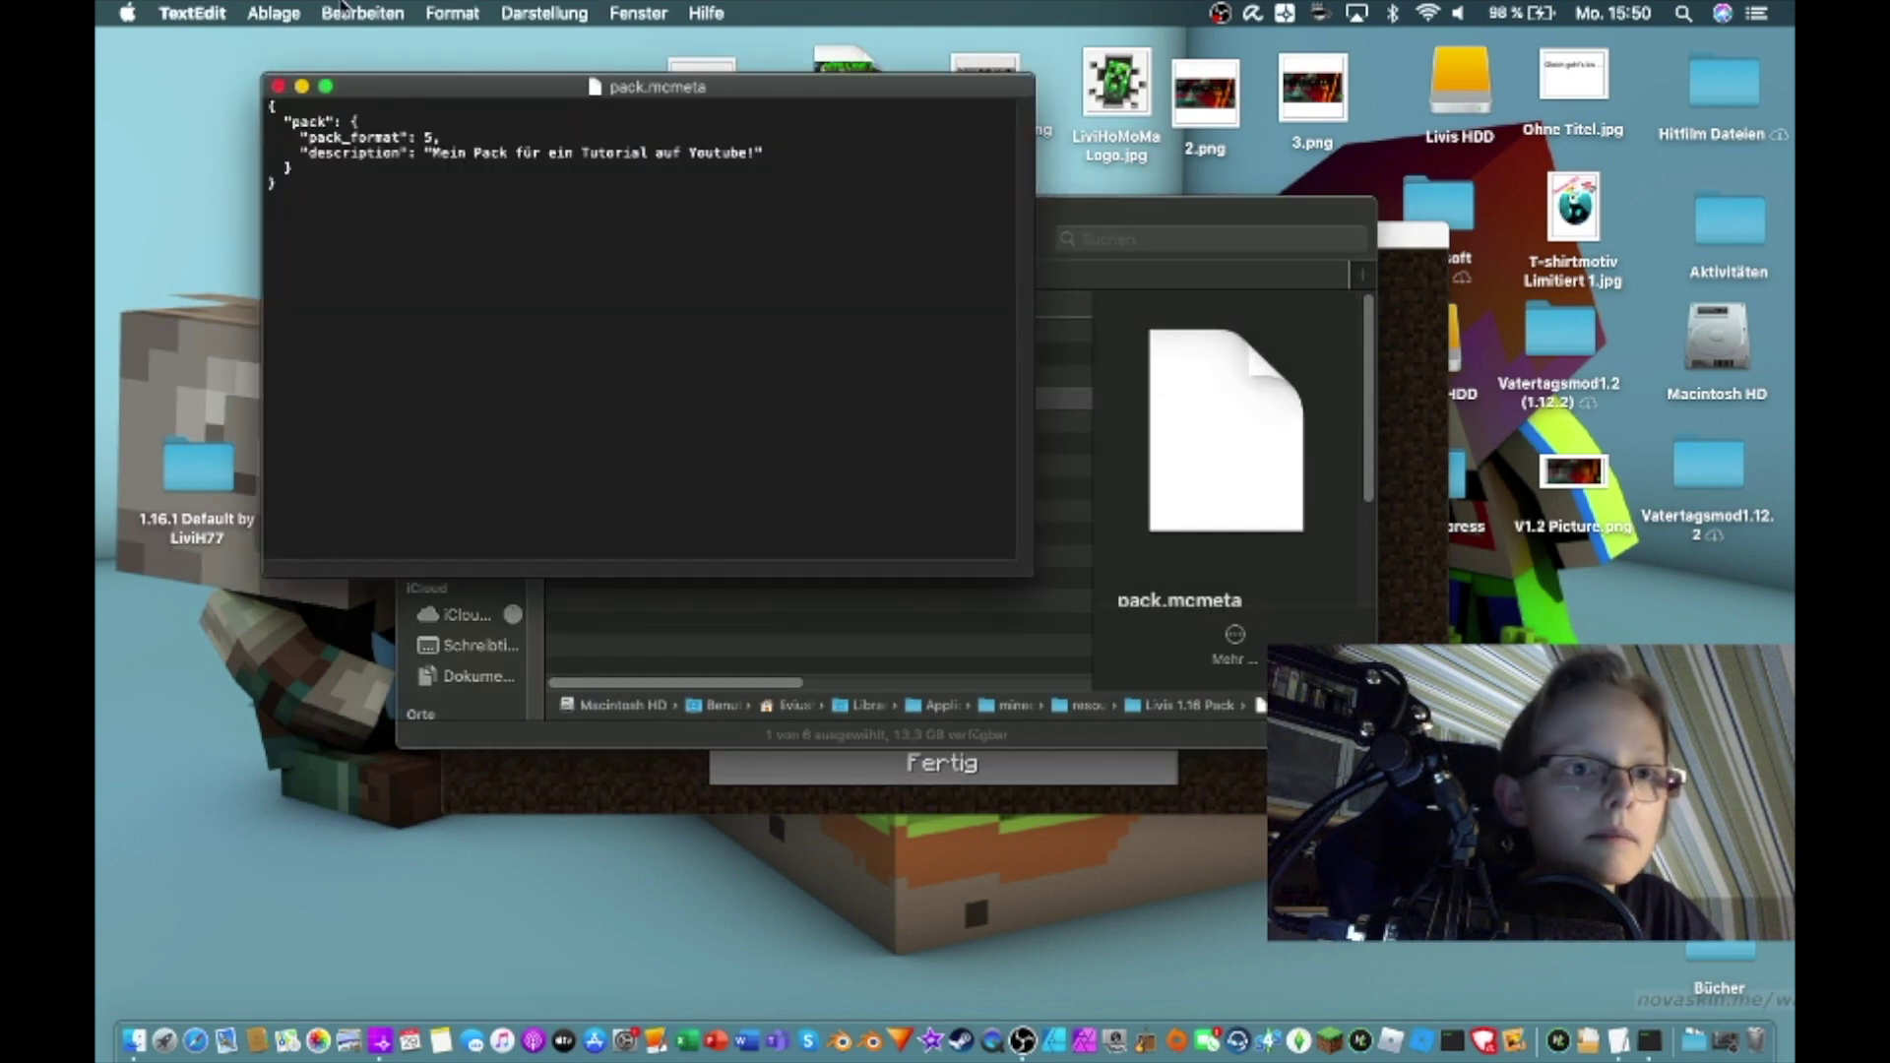
# Save the edited pack.mcmeta file and close its window
pyautogui.click(274, 13)
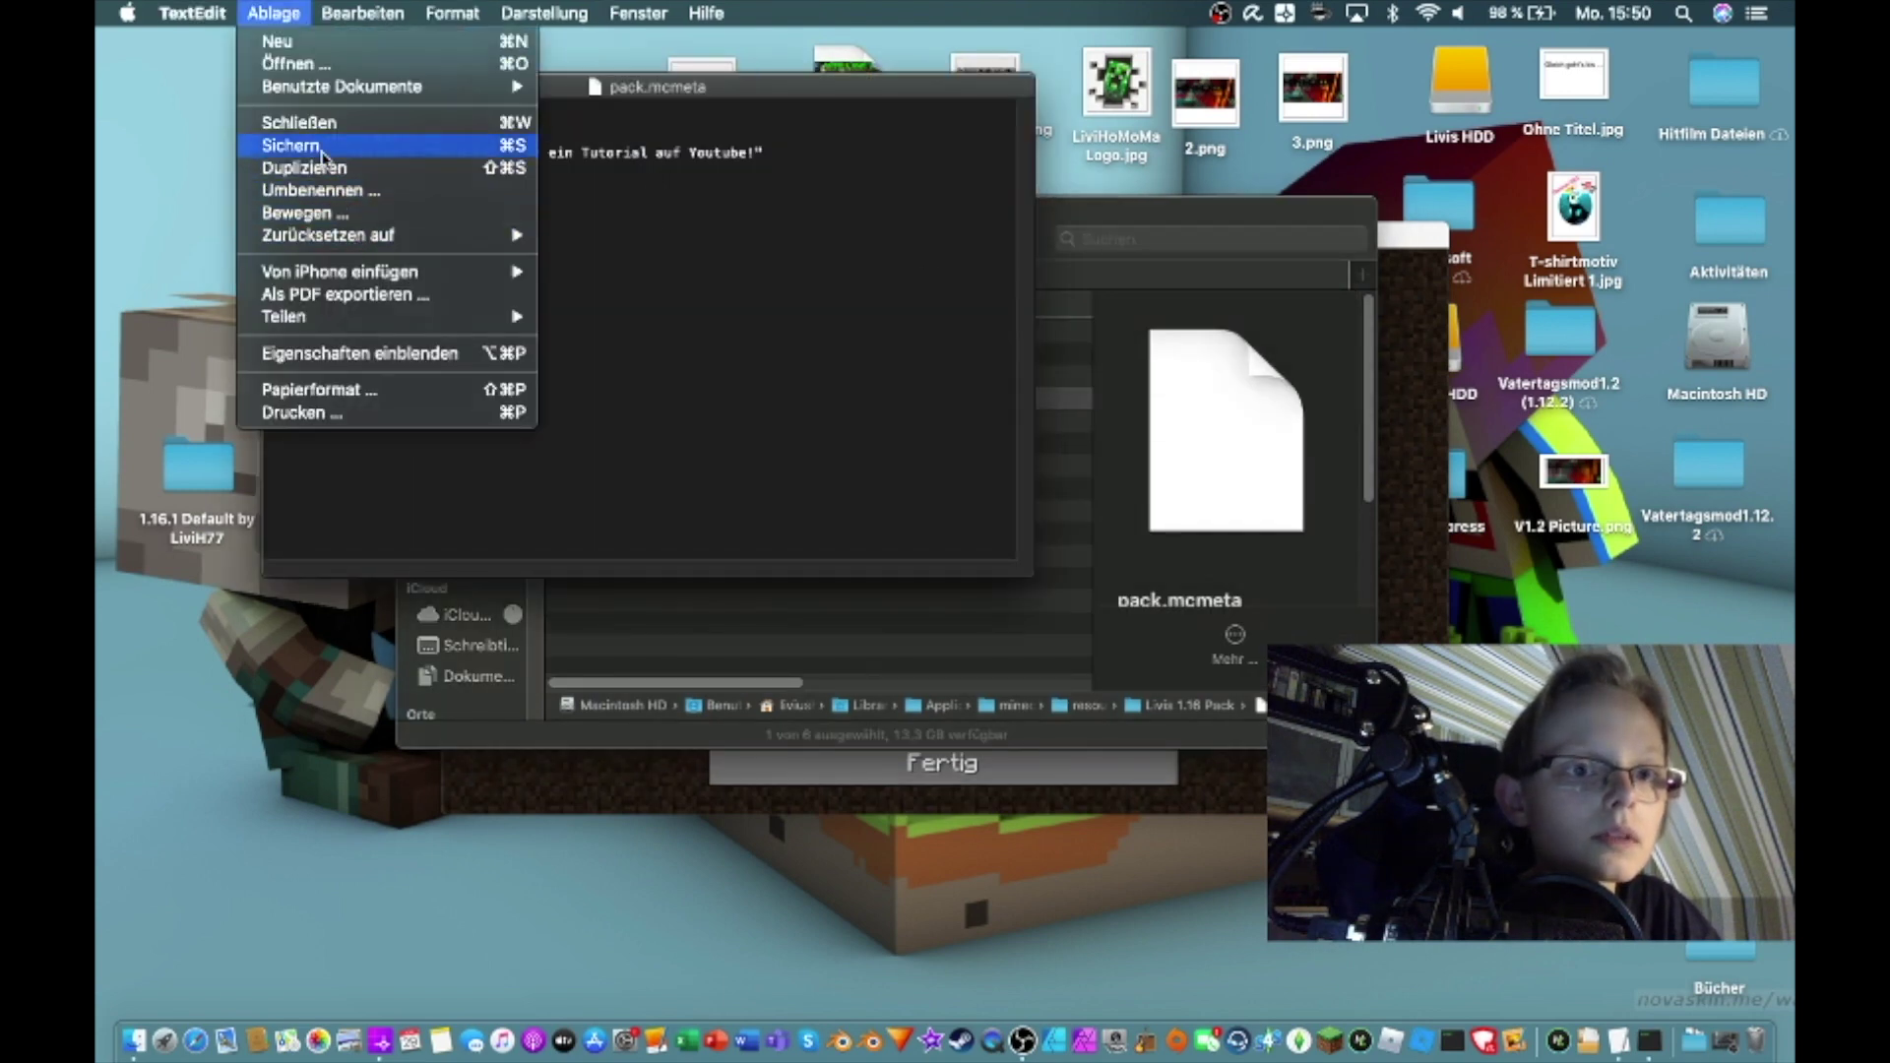
pyautogui.click(291, 145)
pyautogui.click(279, 87)
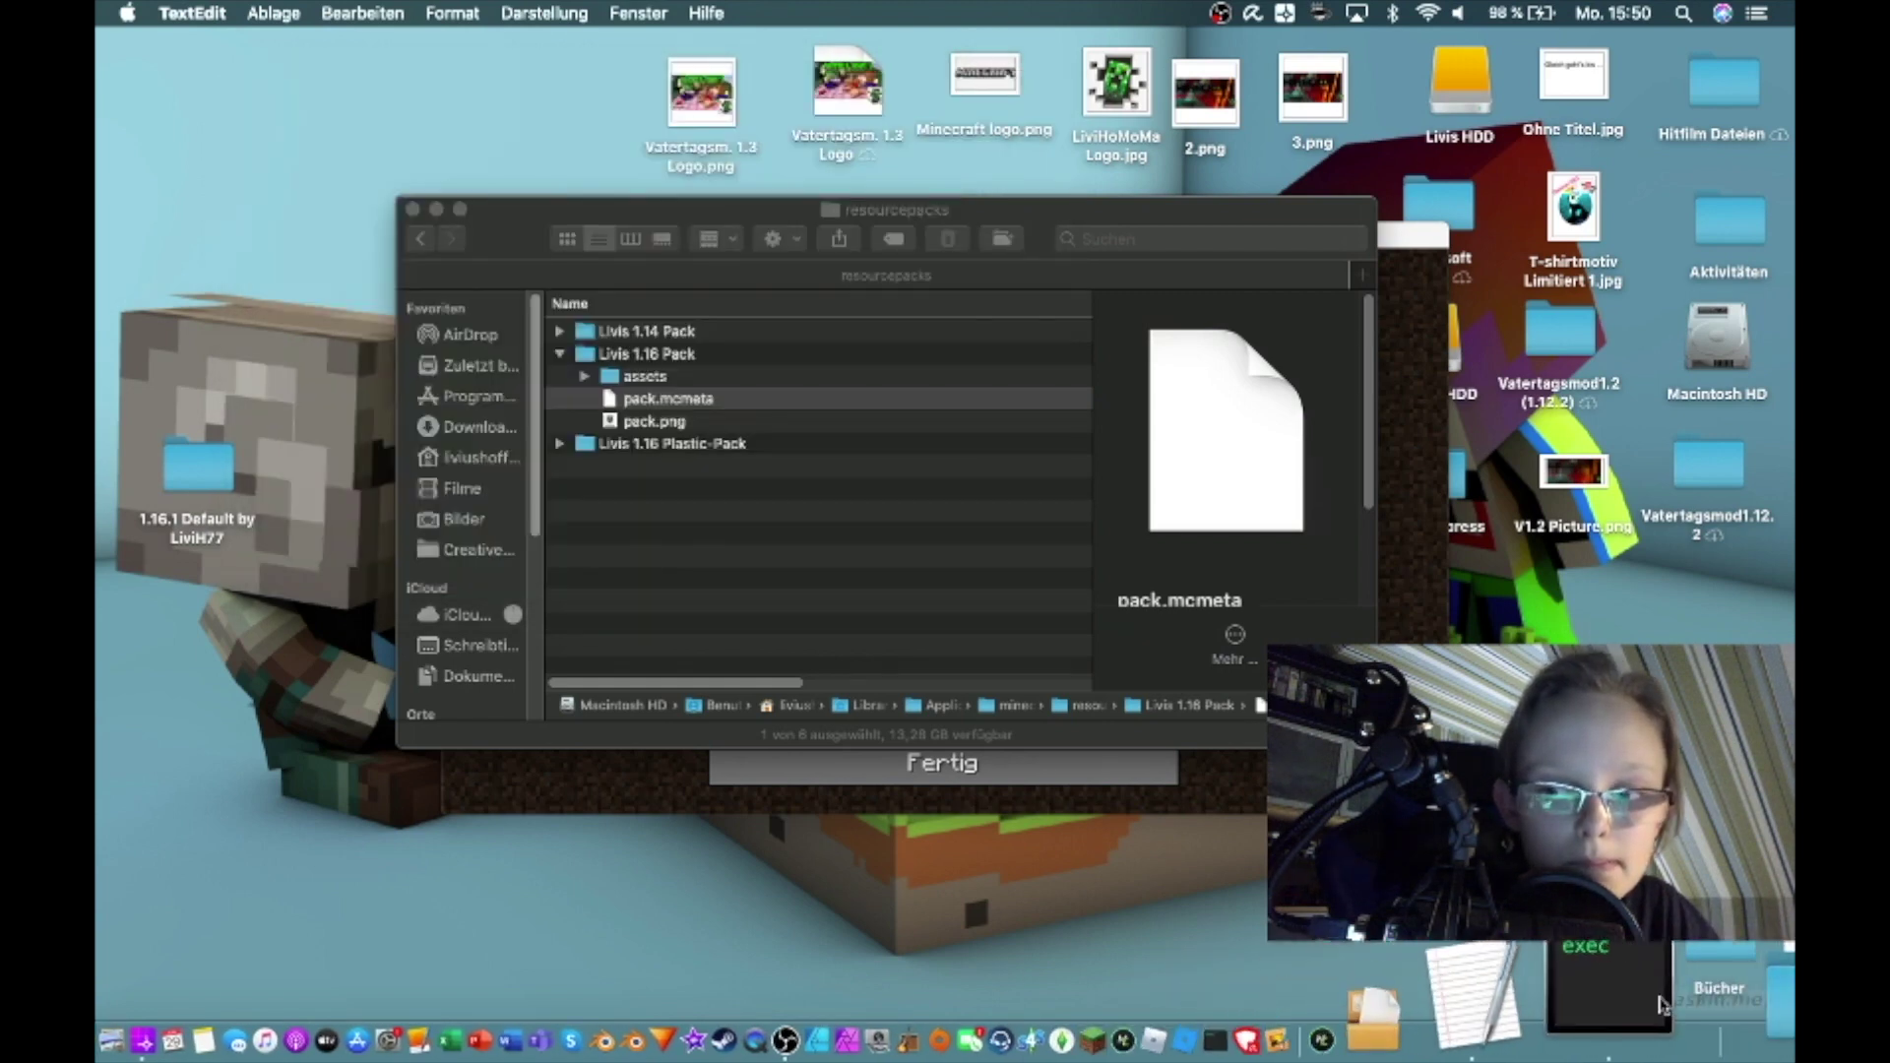
# Switch to Minecraft, remove Livis 1.16 Plastic-Pack from the selected resource packs, and reopen the pack list after applying the change
pyautogui.click(1775, 1023)
pyautogui.click(869, 650)
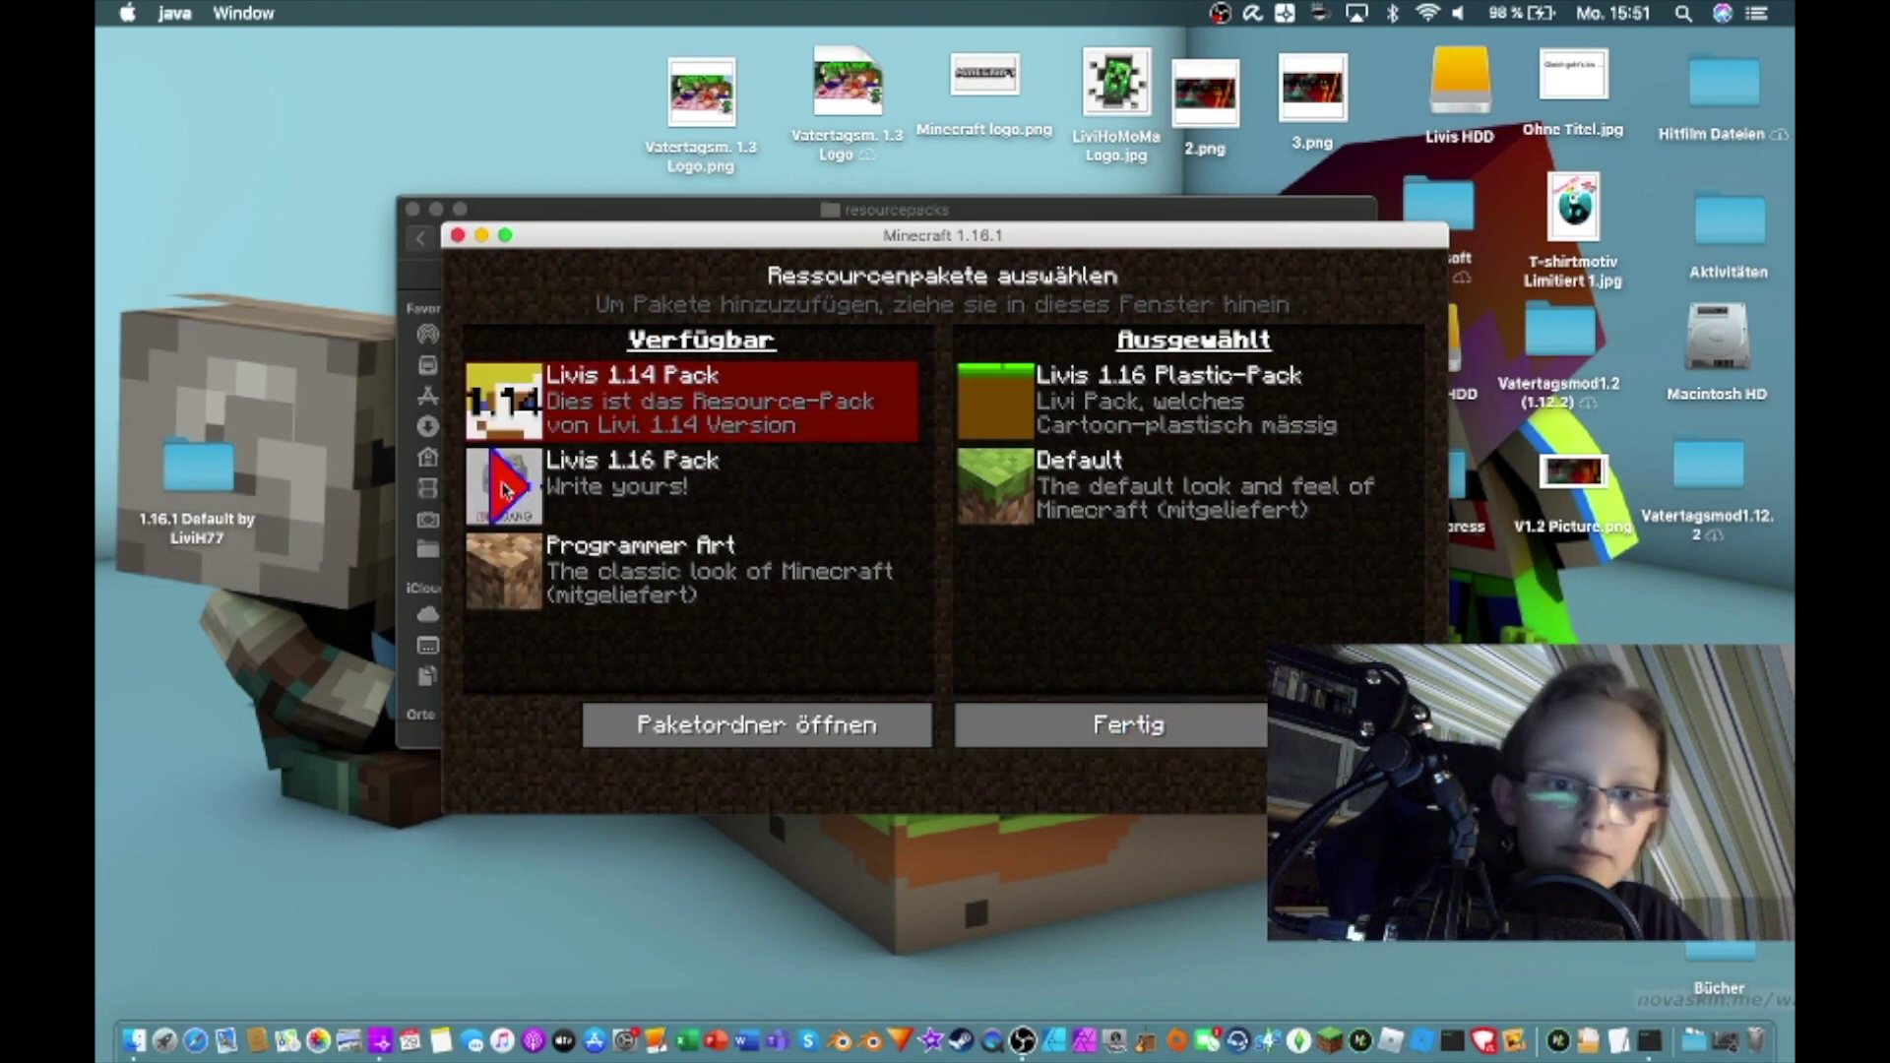
pyautogui.click(989, 405)
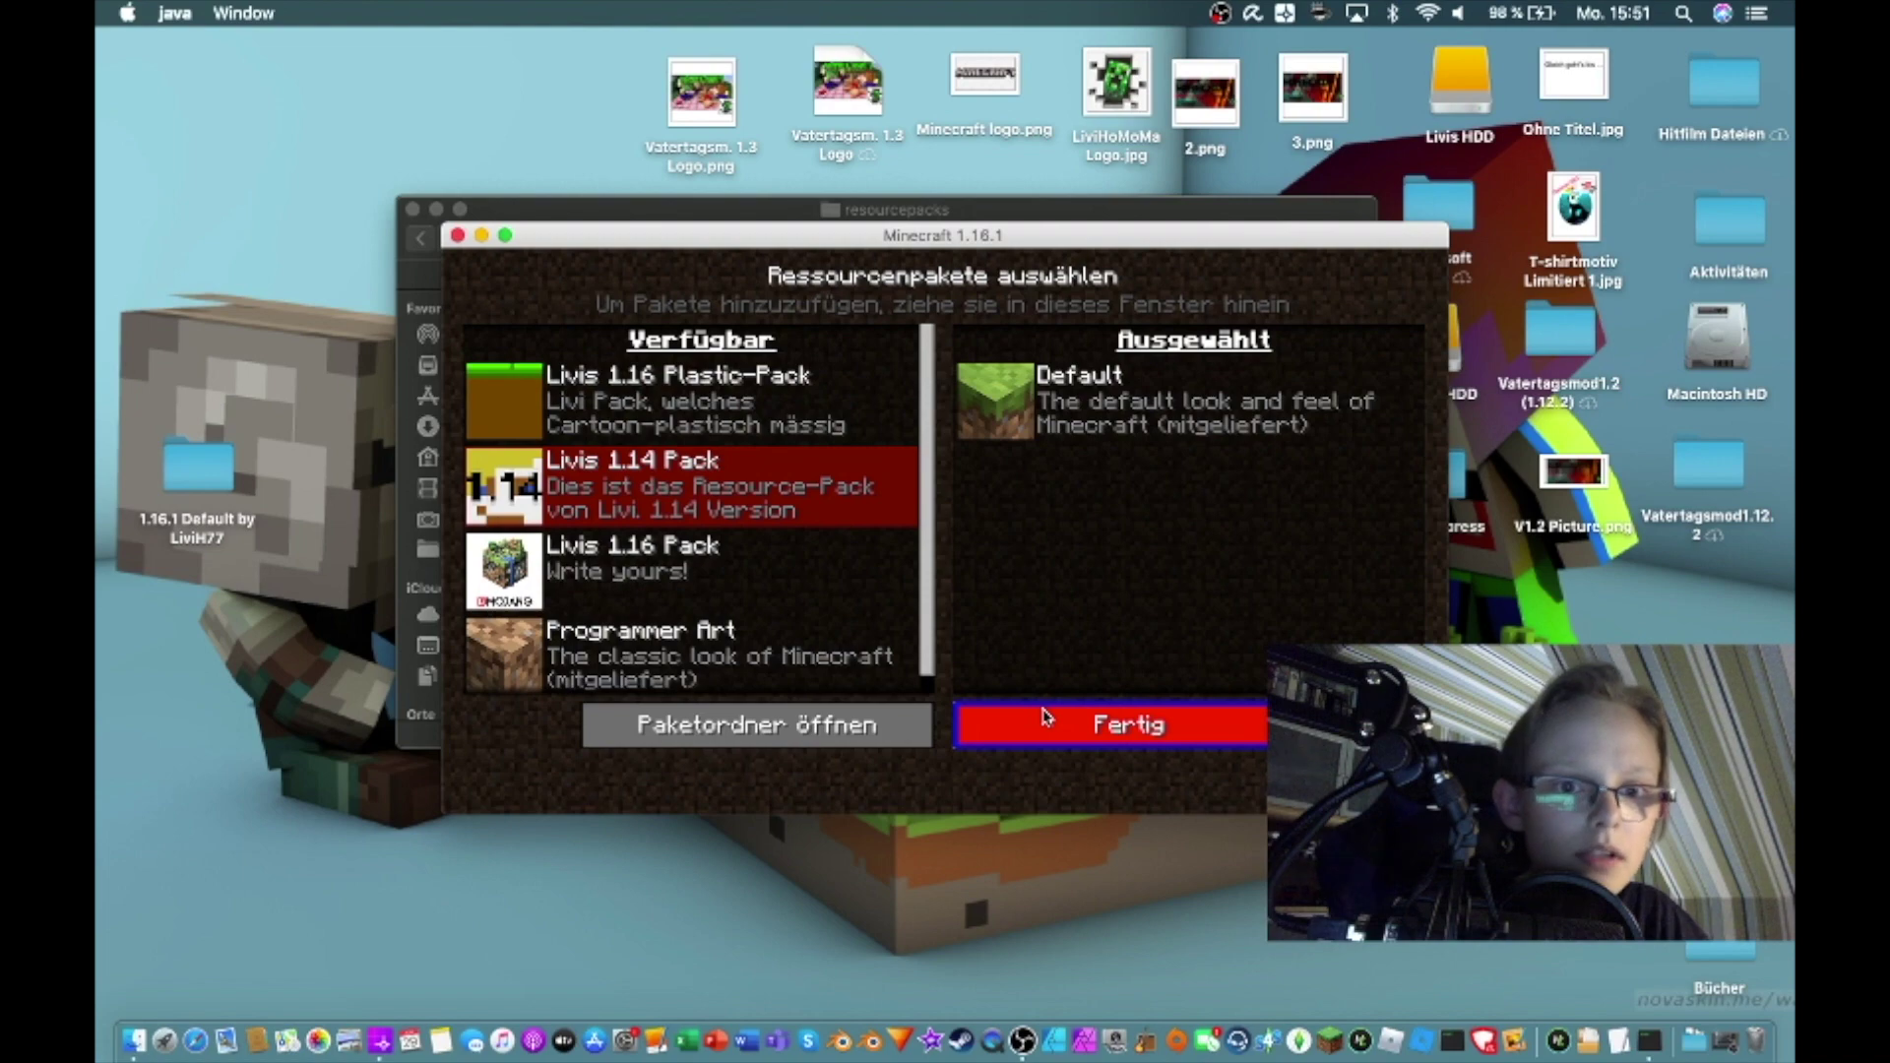
pyautogui.click(1013, 728)
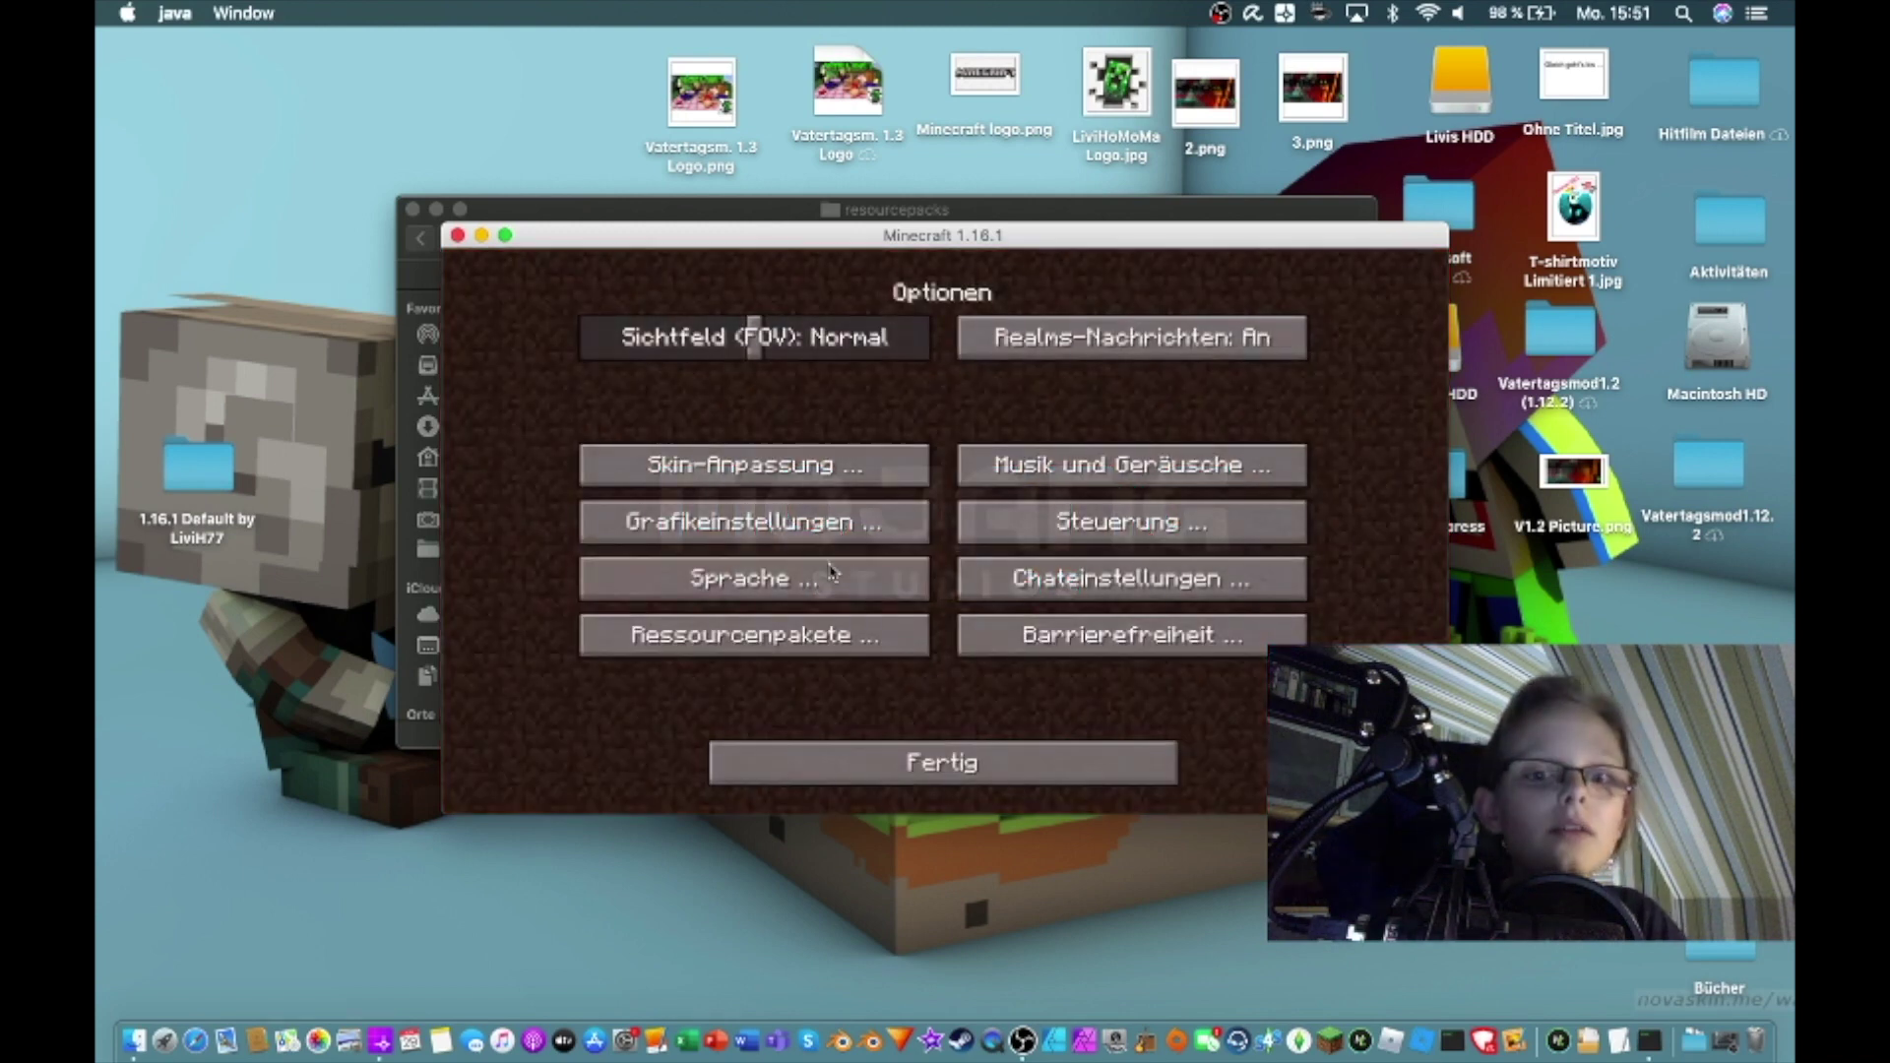
pyautogui.click(814, 638)
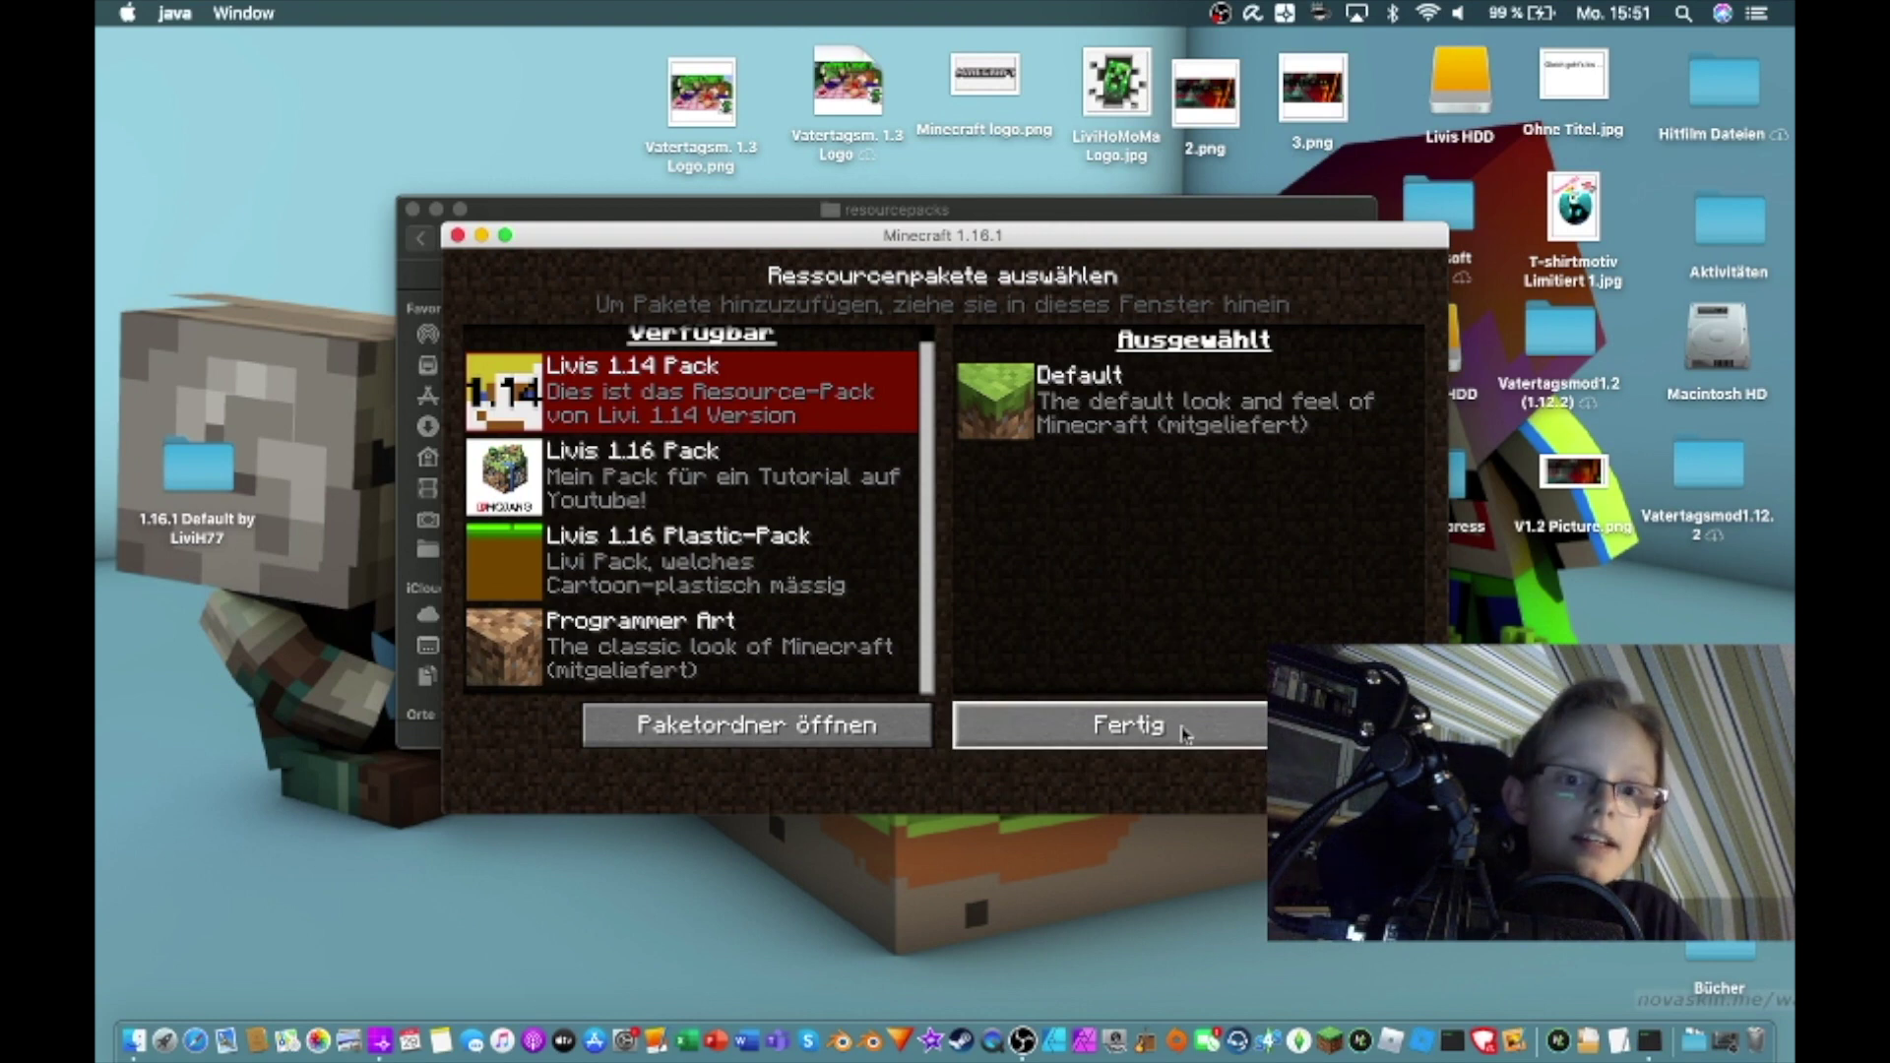
# Switch to Finder and open pack.png from the Livis 1.16 Pack folder in Affinity Designer
pyautogui.click(689, 215)
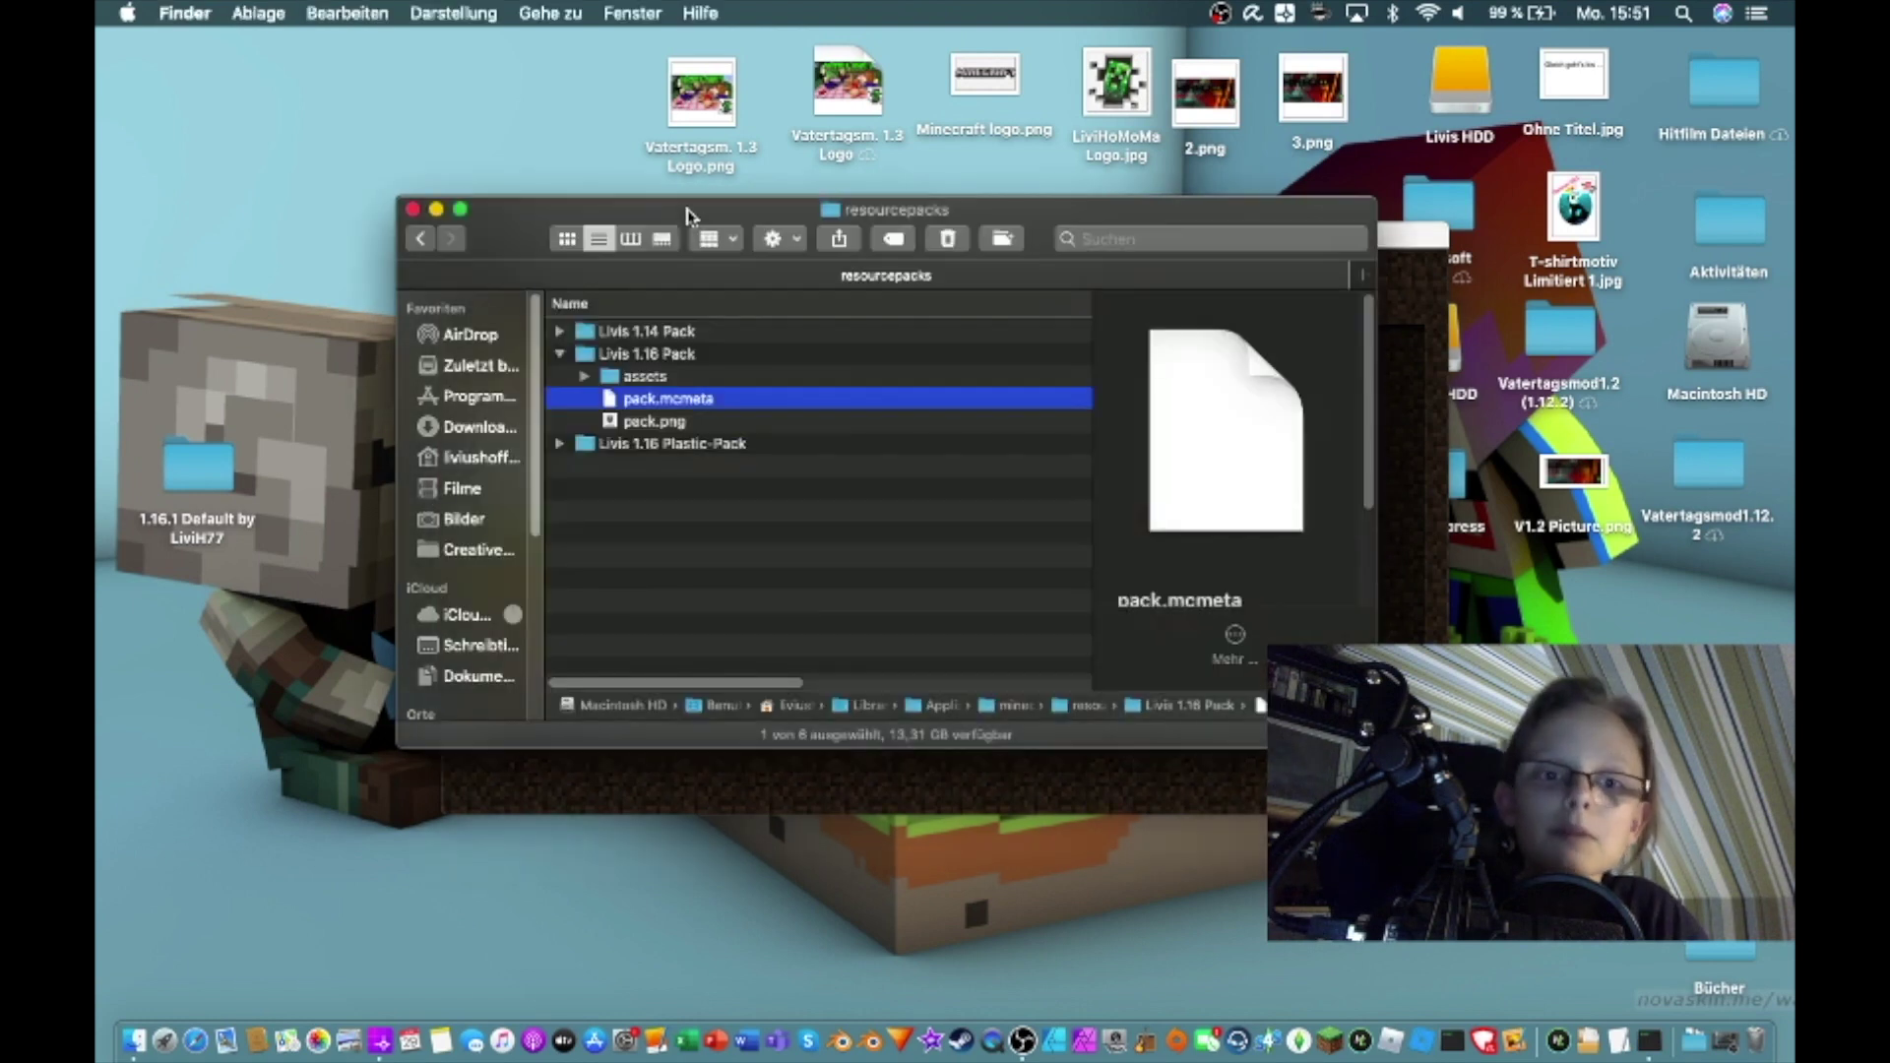
pyautogui.click(654, 424)
pyautogui.rightClick(656, 430)
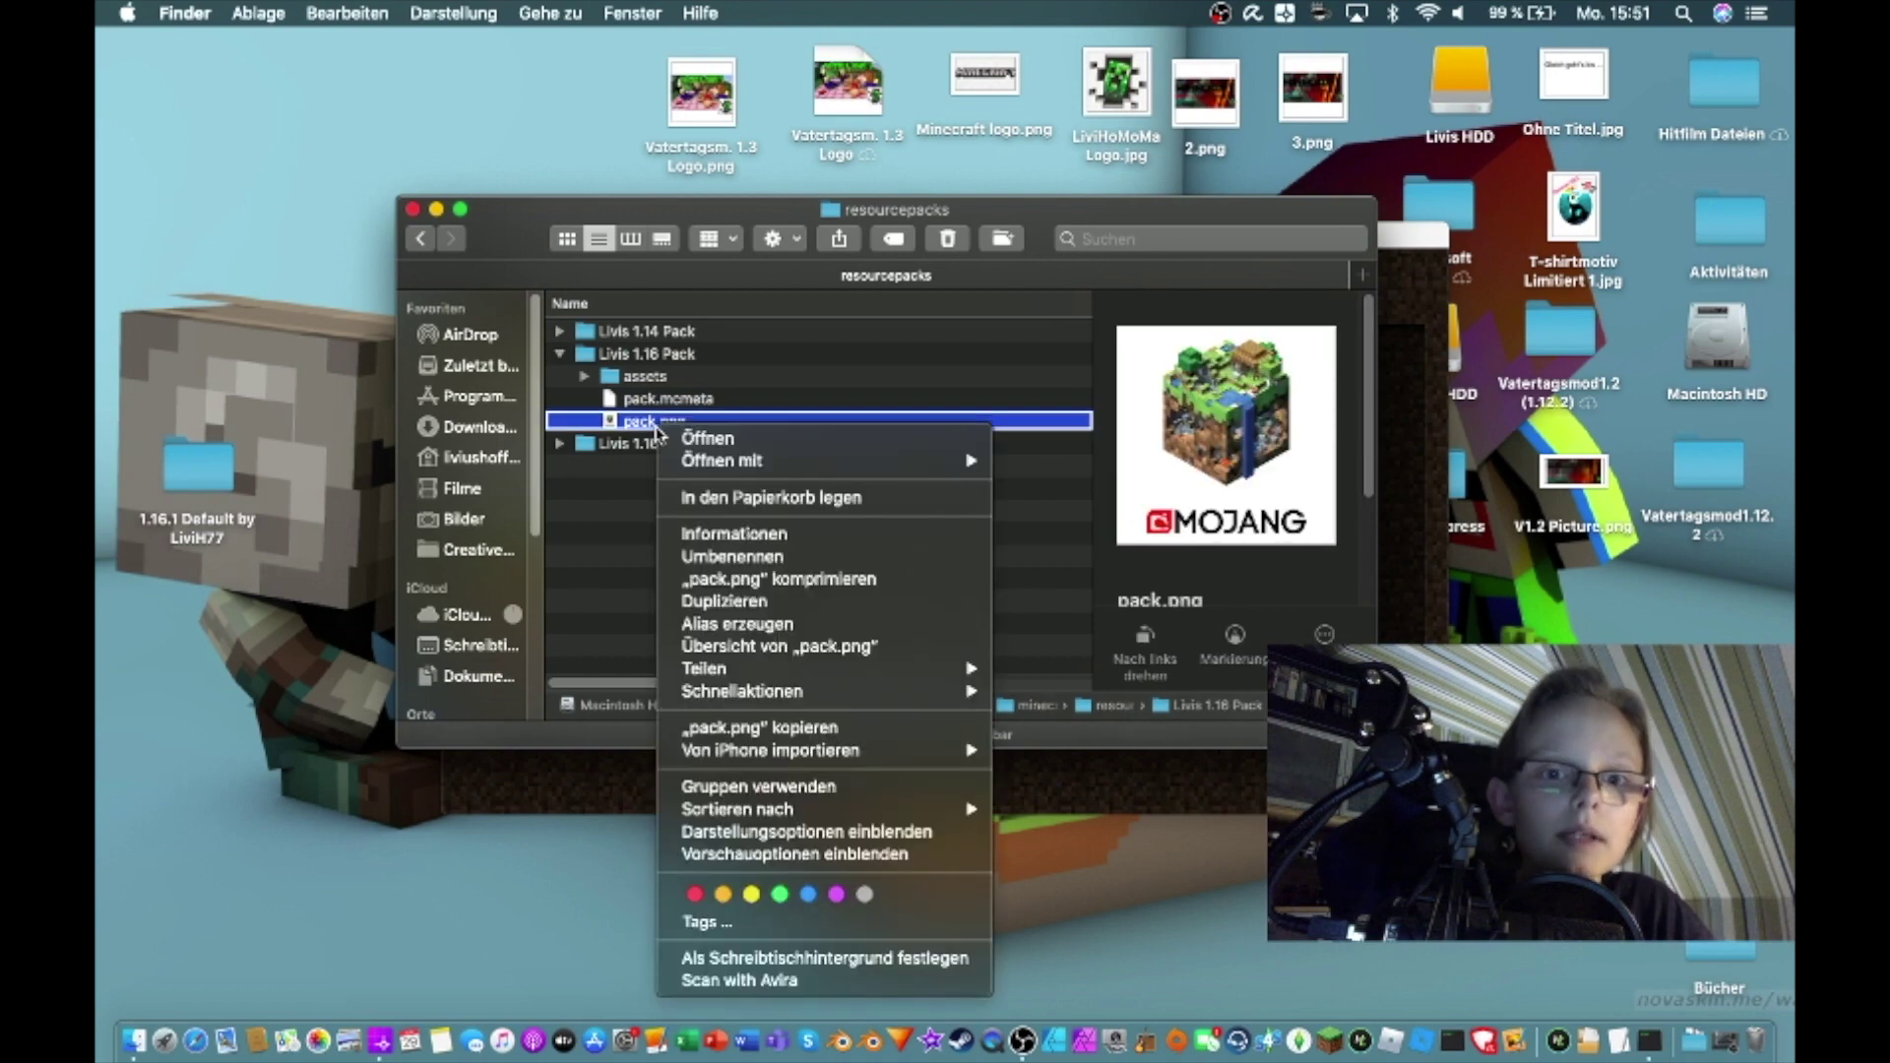
pyautogui.moveTo(748, 461)
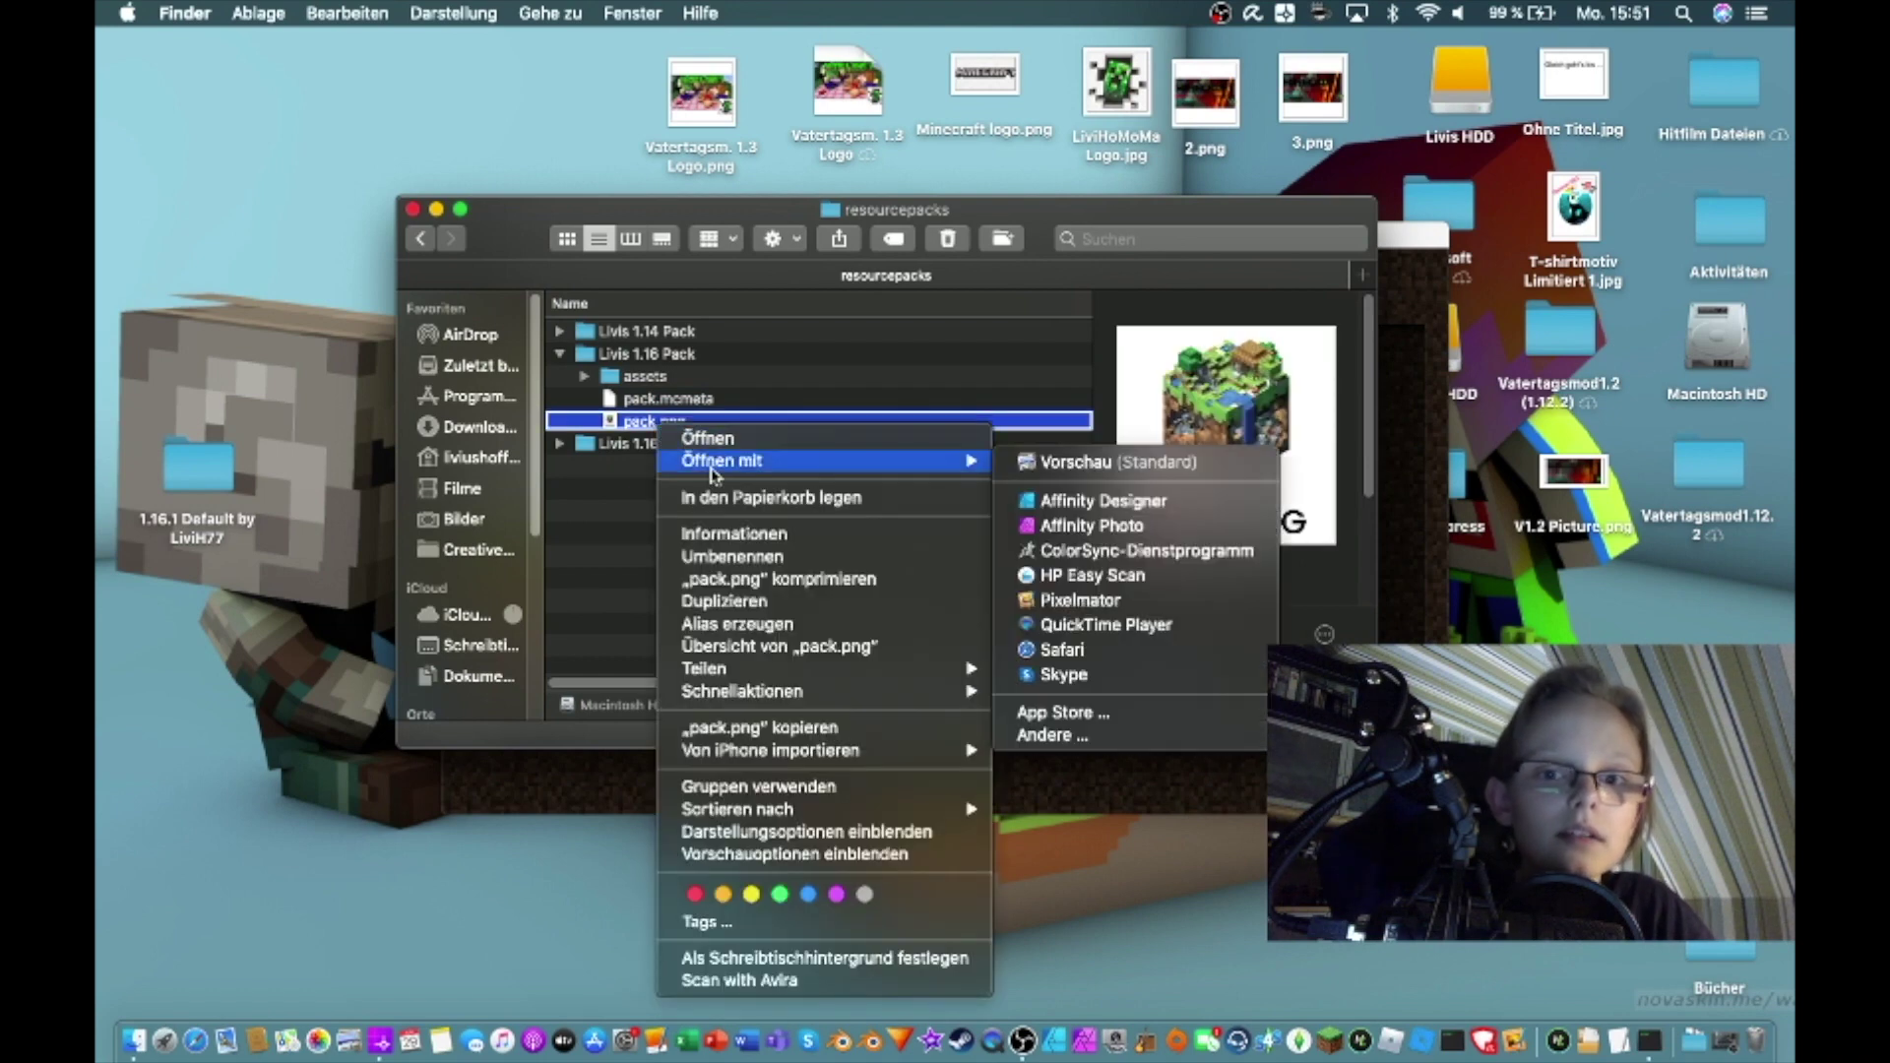
pyautogui.click(1136, 501)
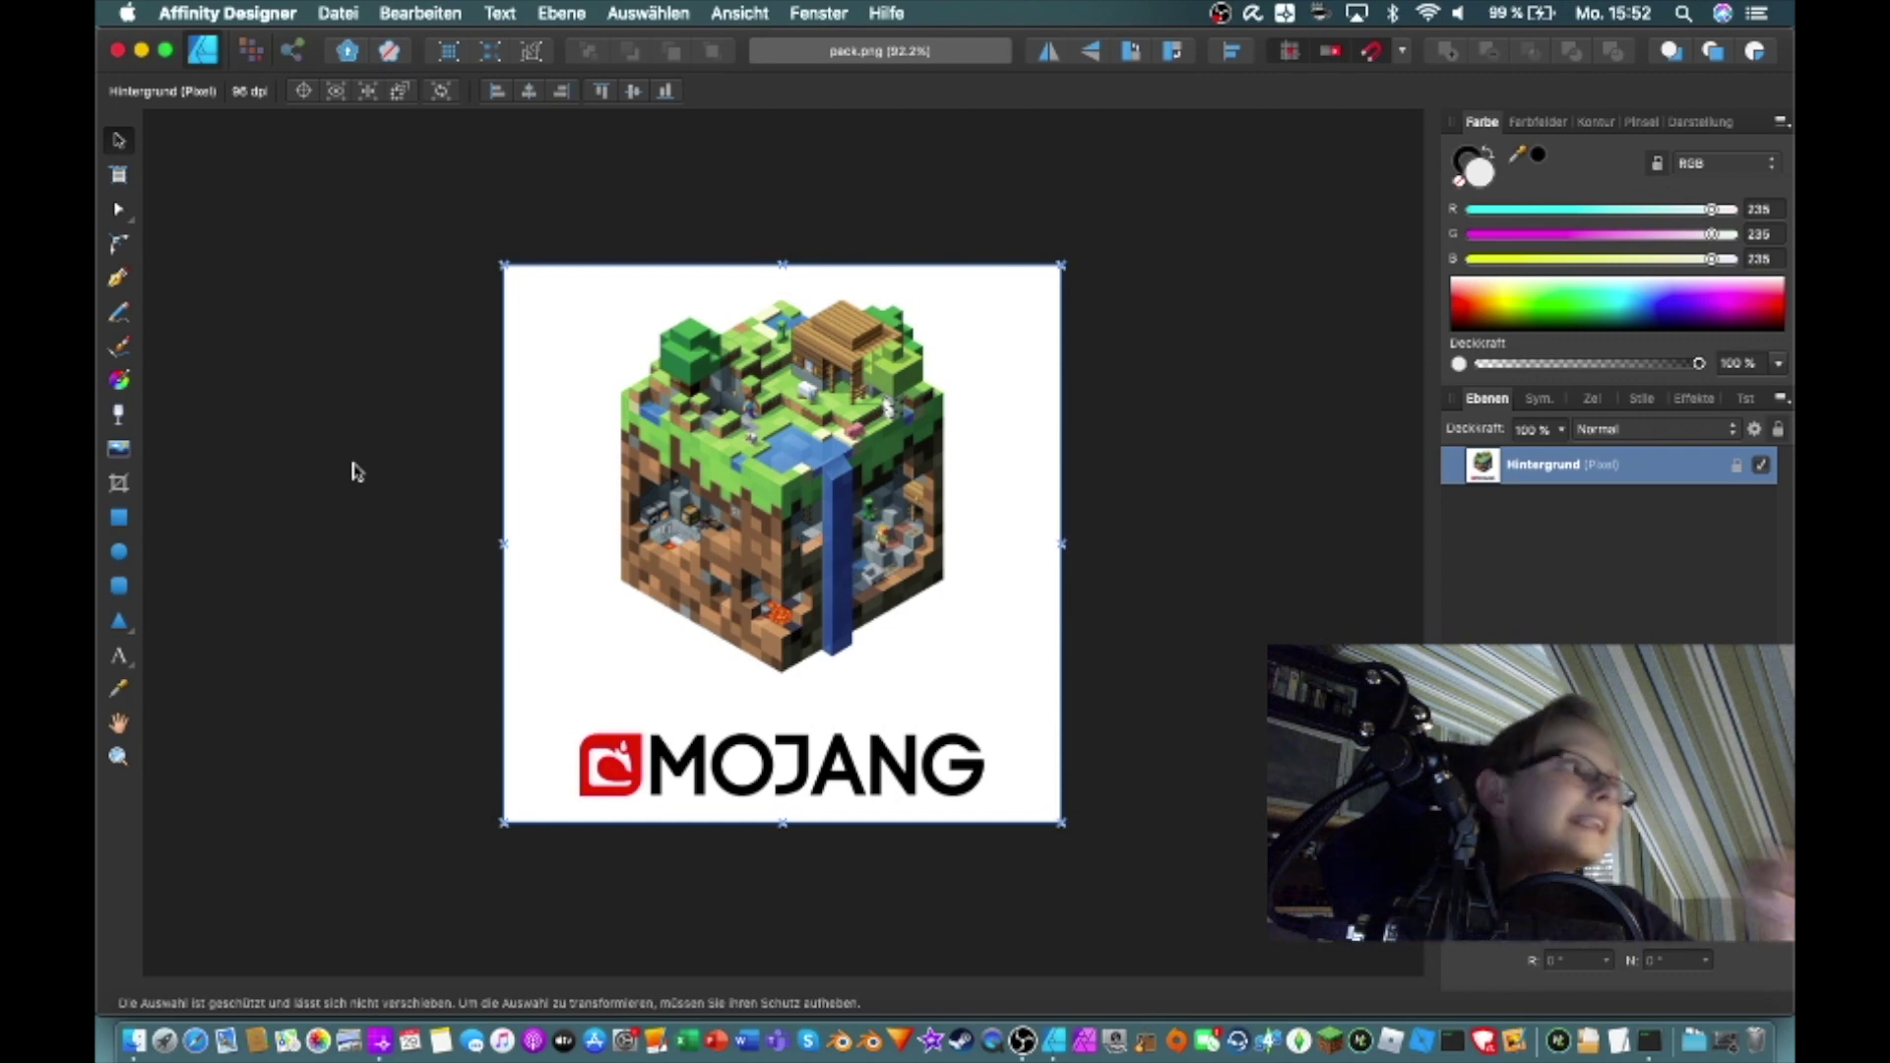
# Search the web for "paint .net" in Safari and open the official Paint.NET website
pyautogui.click(195, 1055)
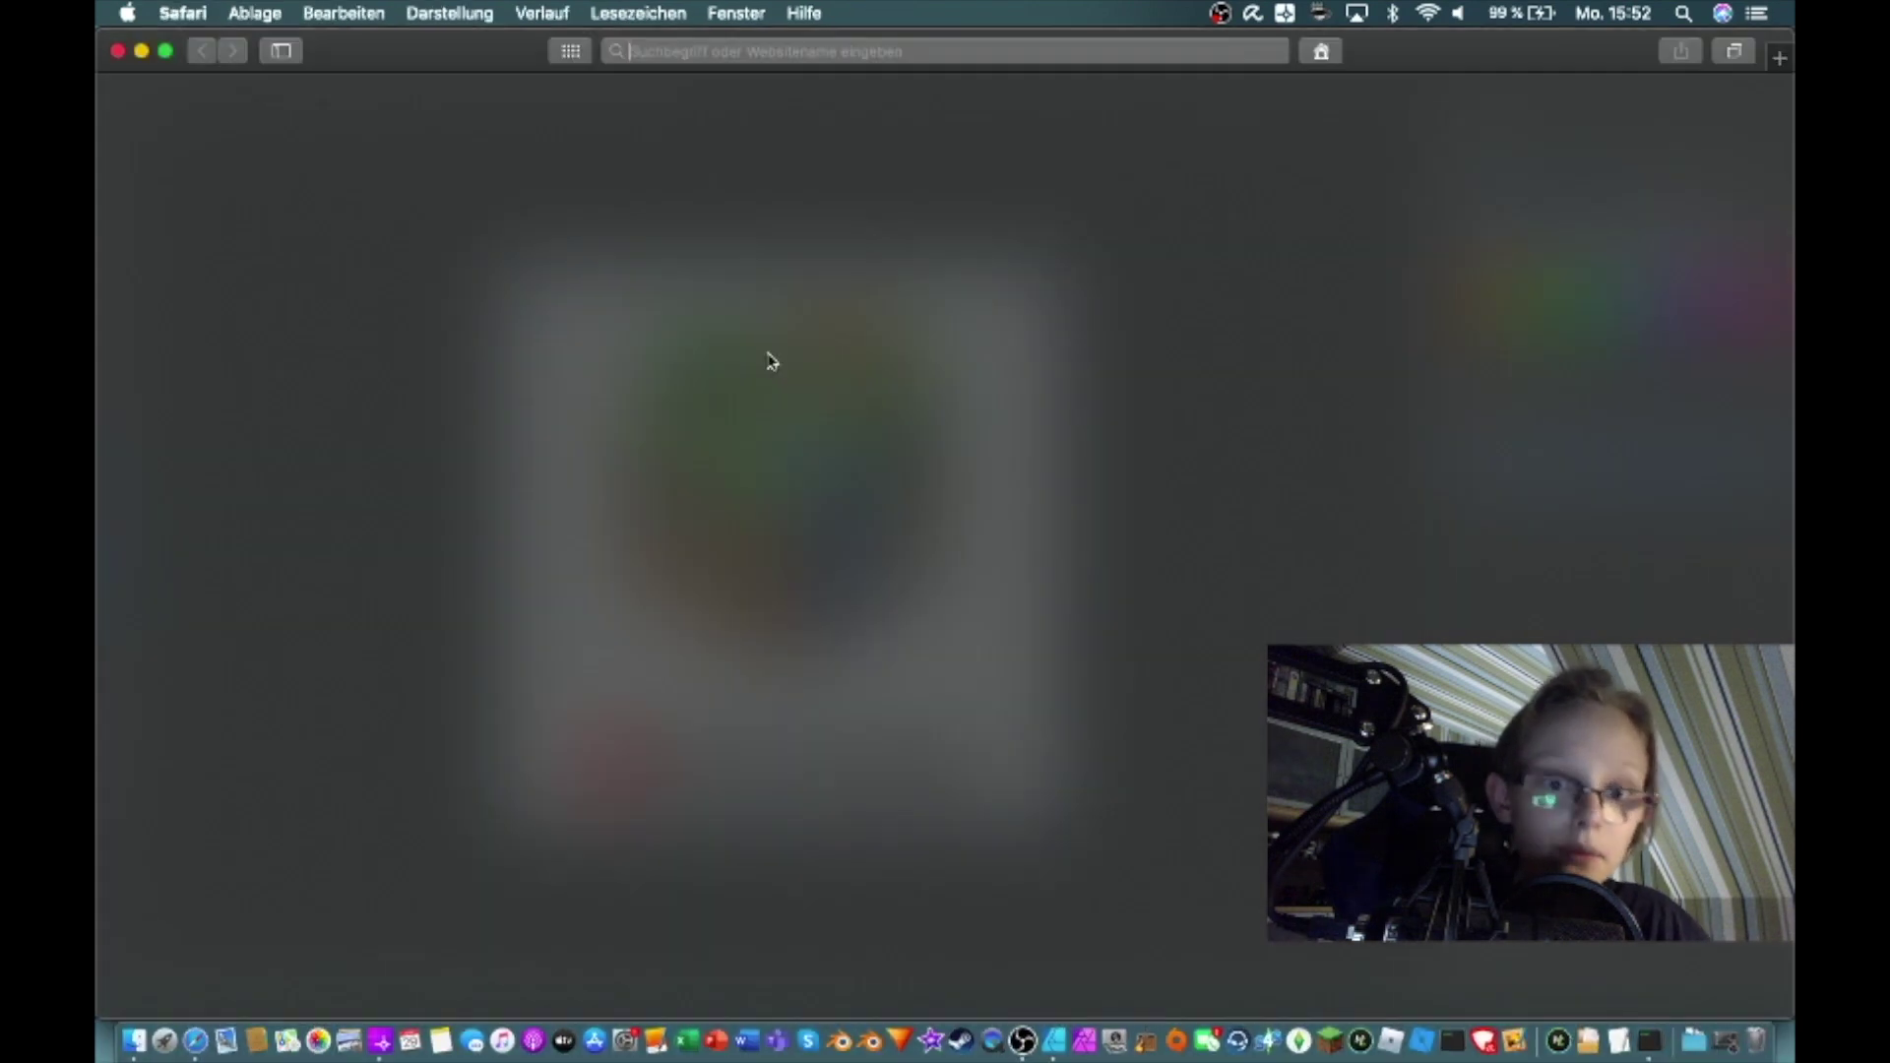
pyautogui.write('paint')
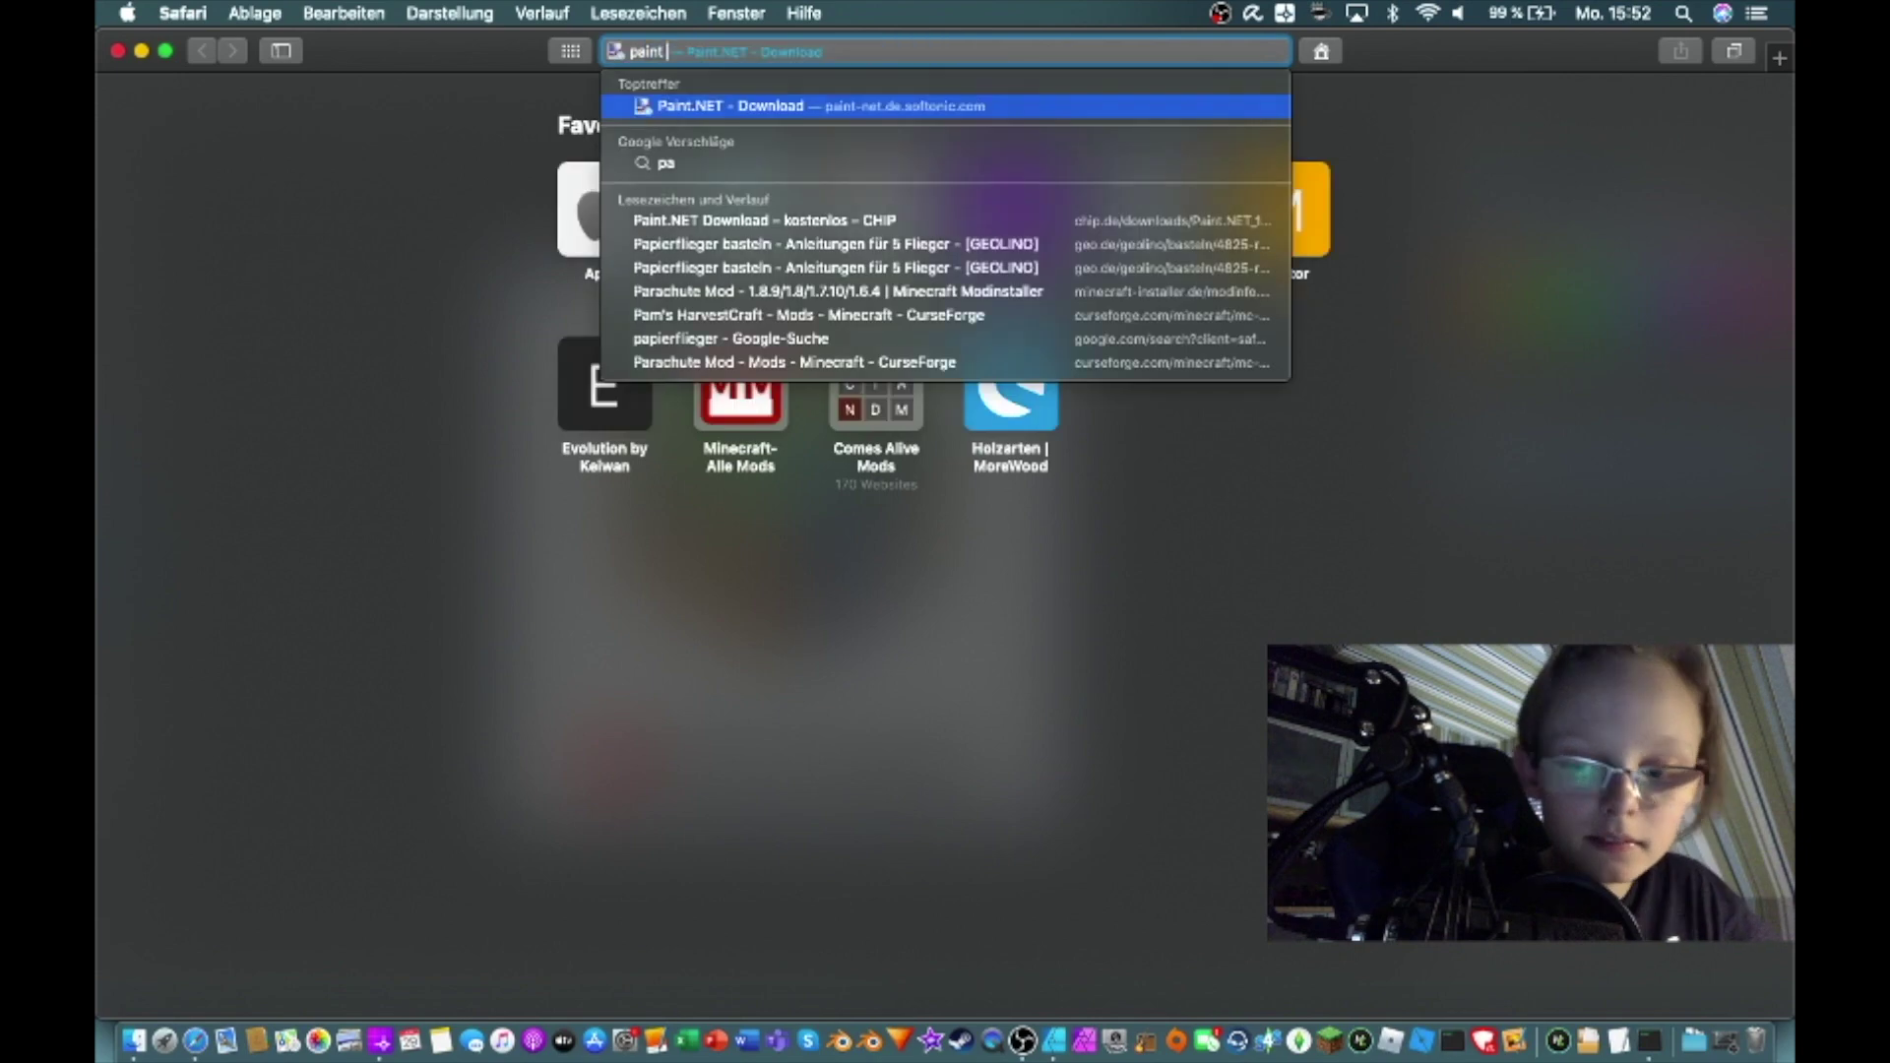
pyautogui.write(' .net')
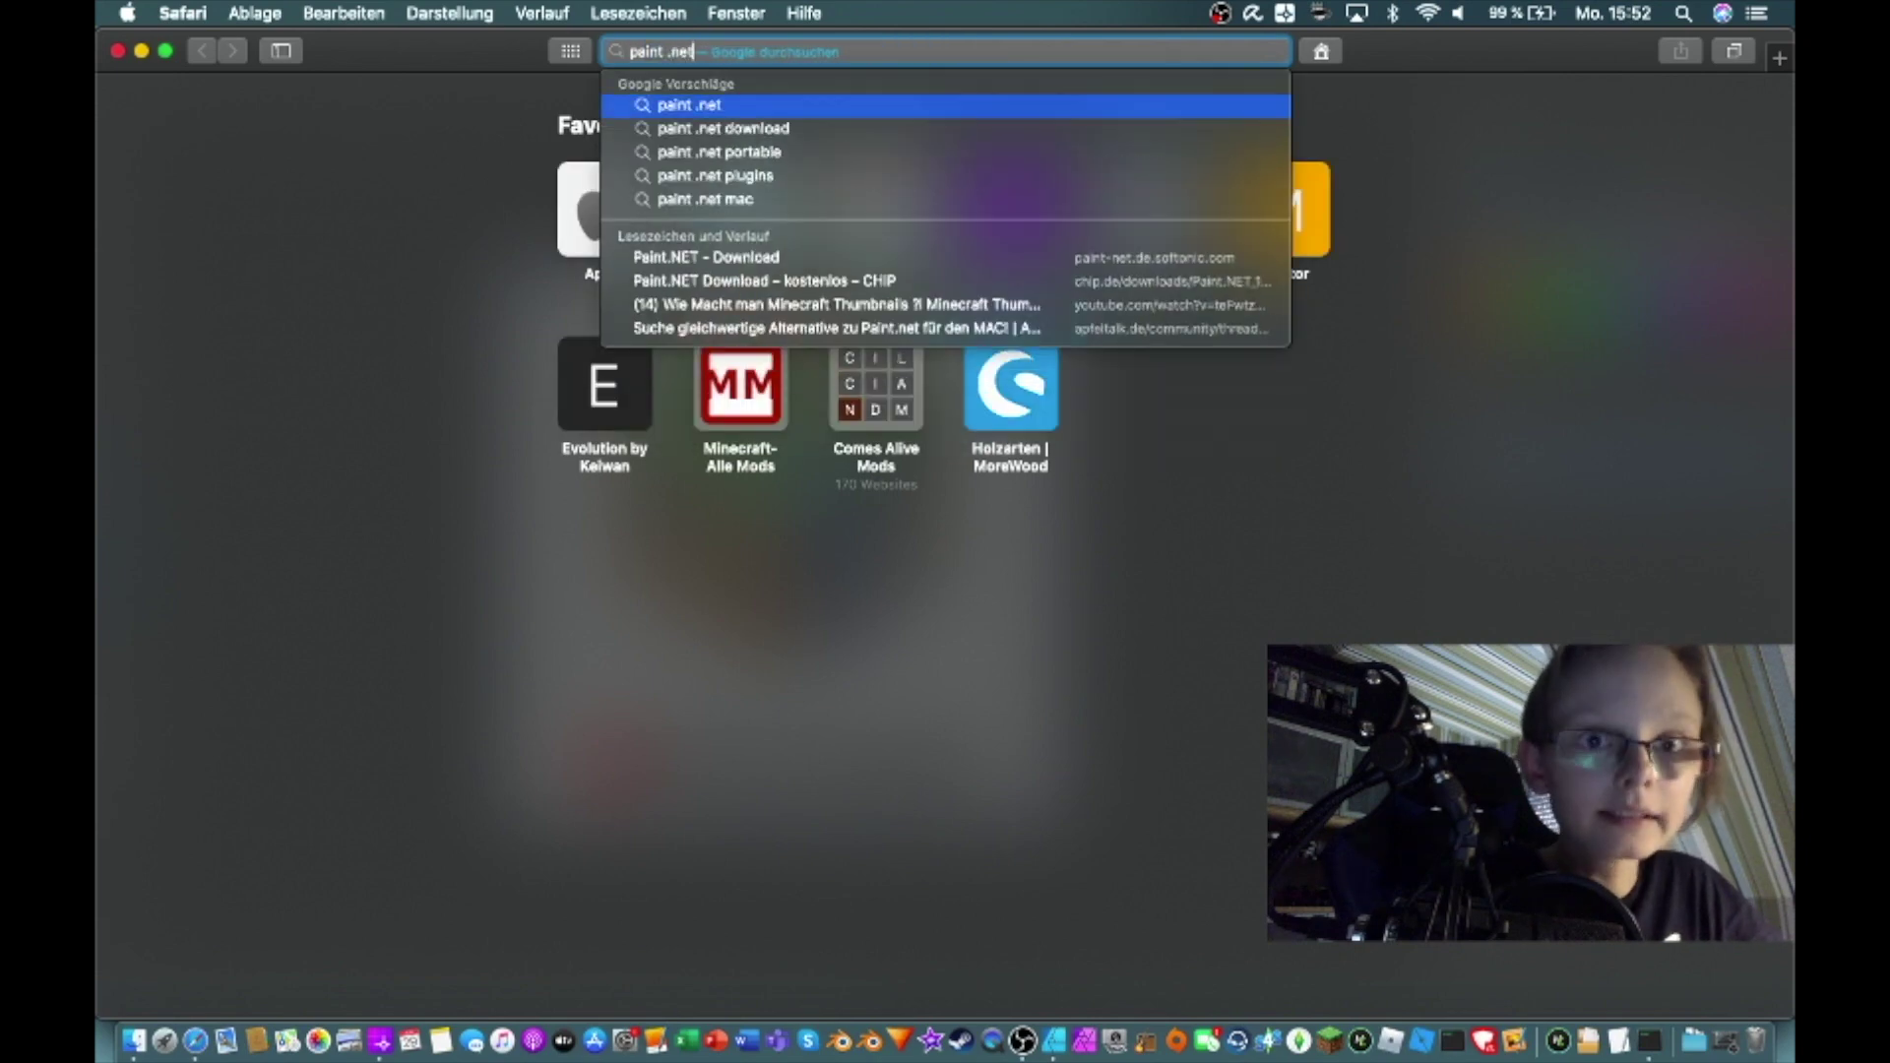
pyautogui.press('Return')
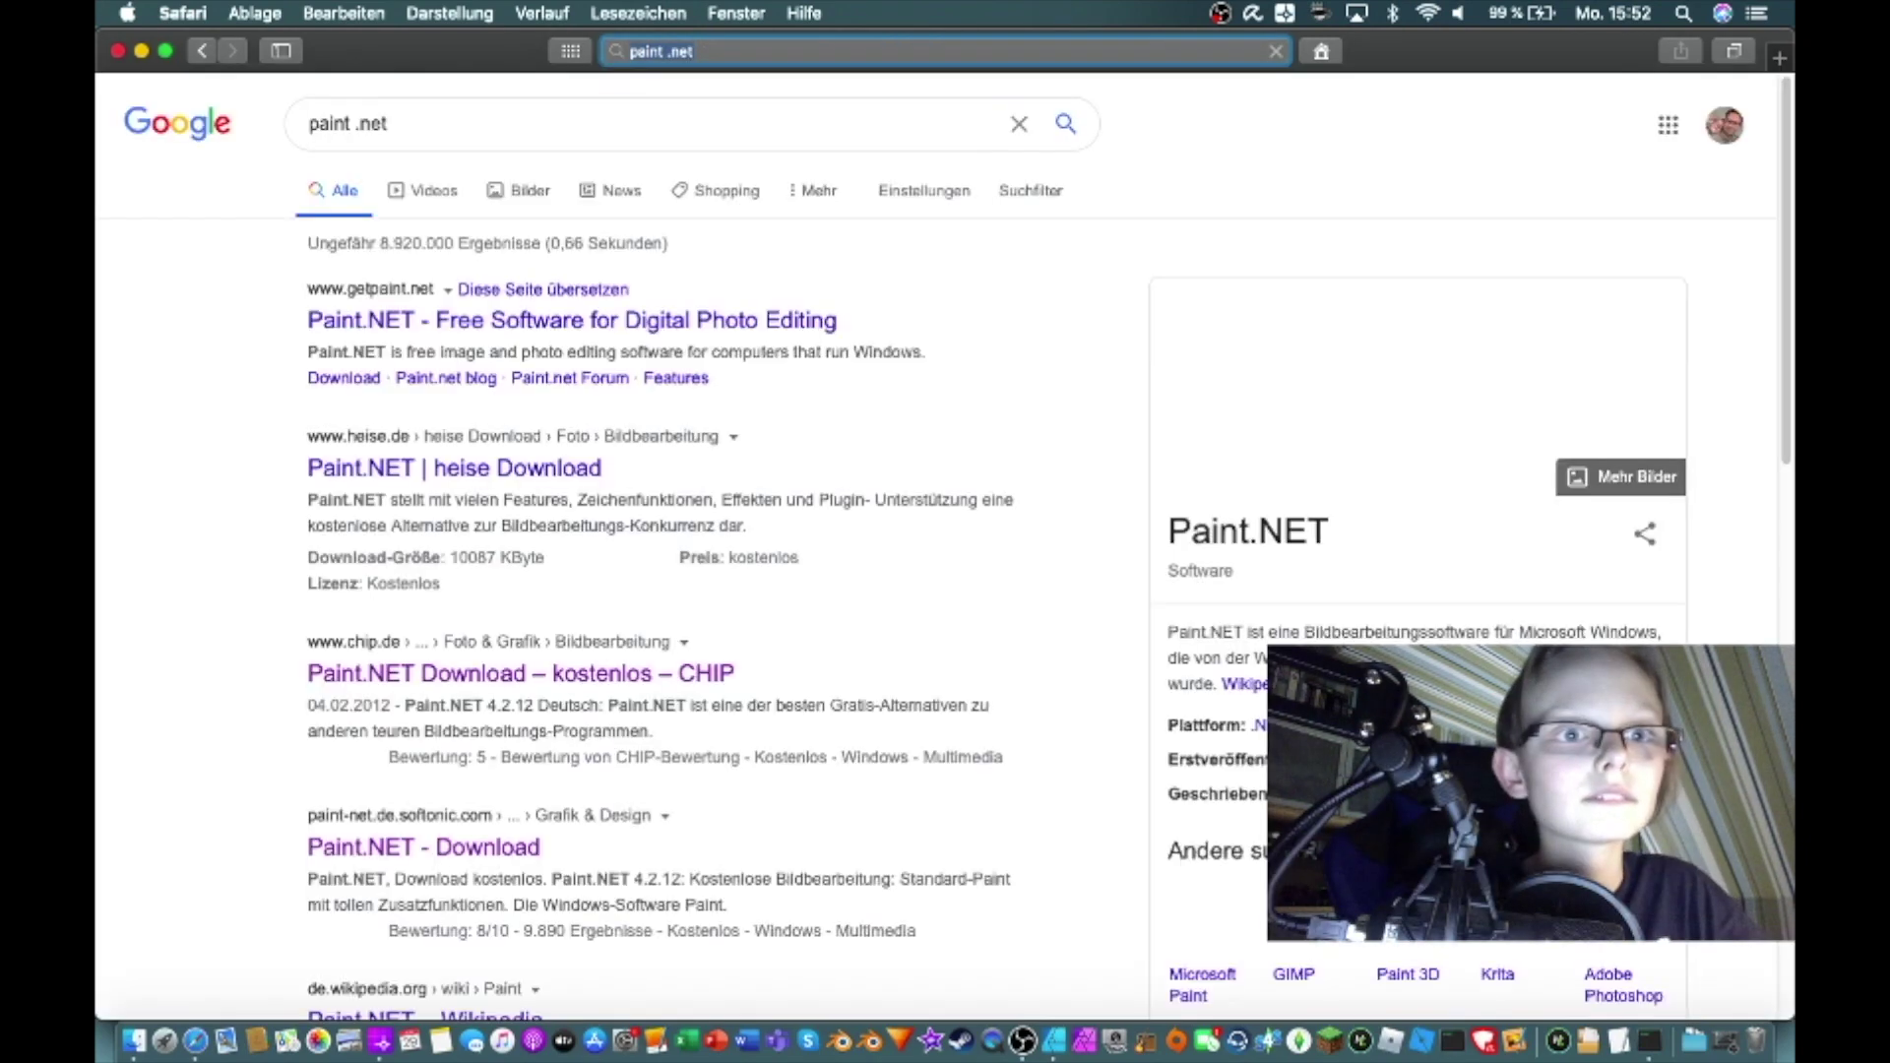
pyautogui.click(439, 333)
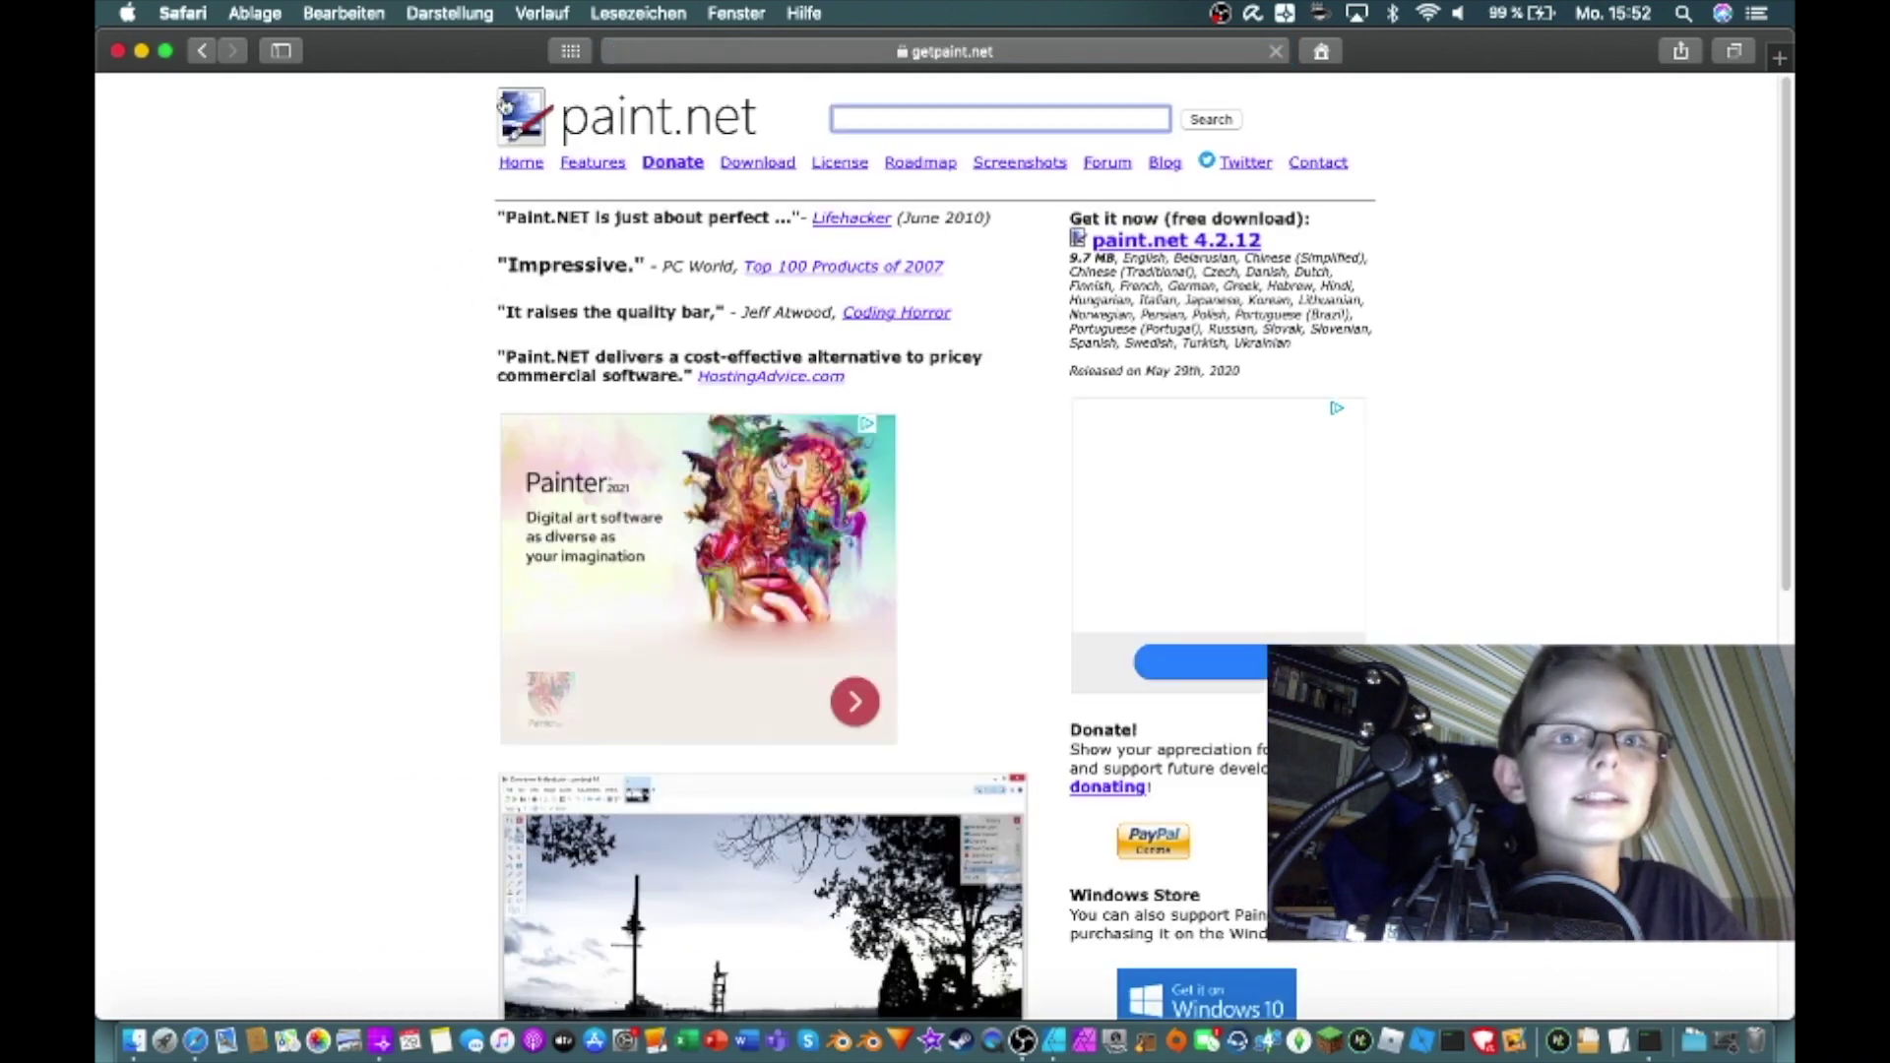
# Search the web for "paint" in a new tab, and return to the pack image in Affinity Designer
pyautogui.click(1780, 57)
pyautogui.write('pa')
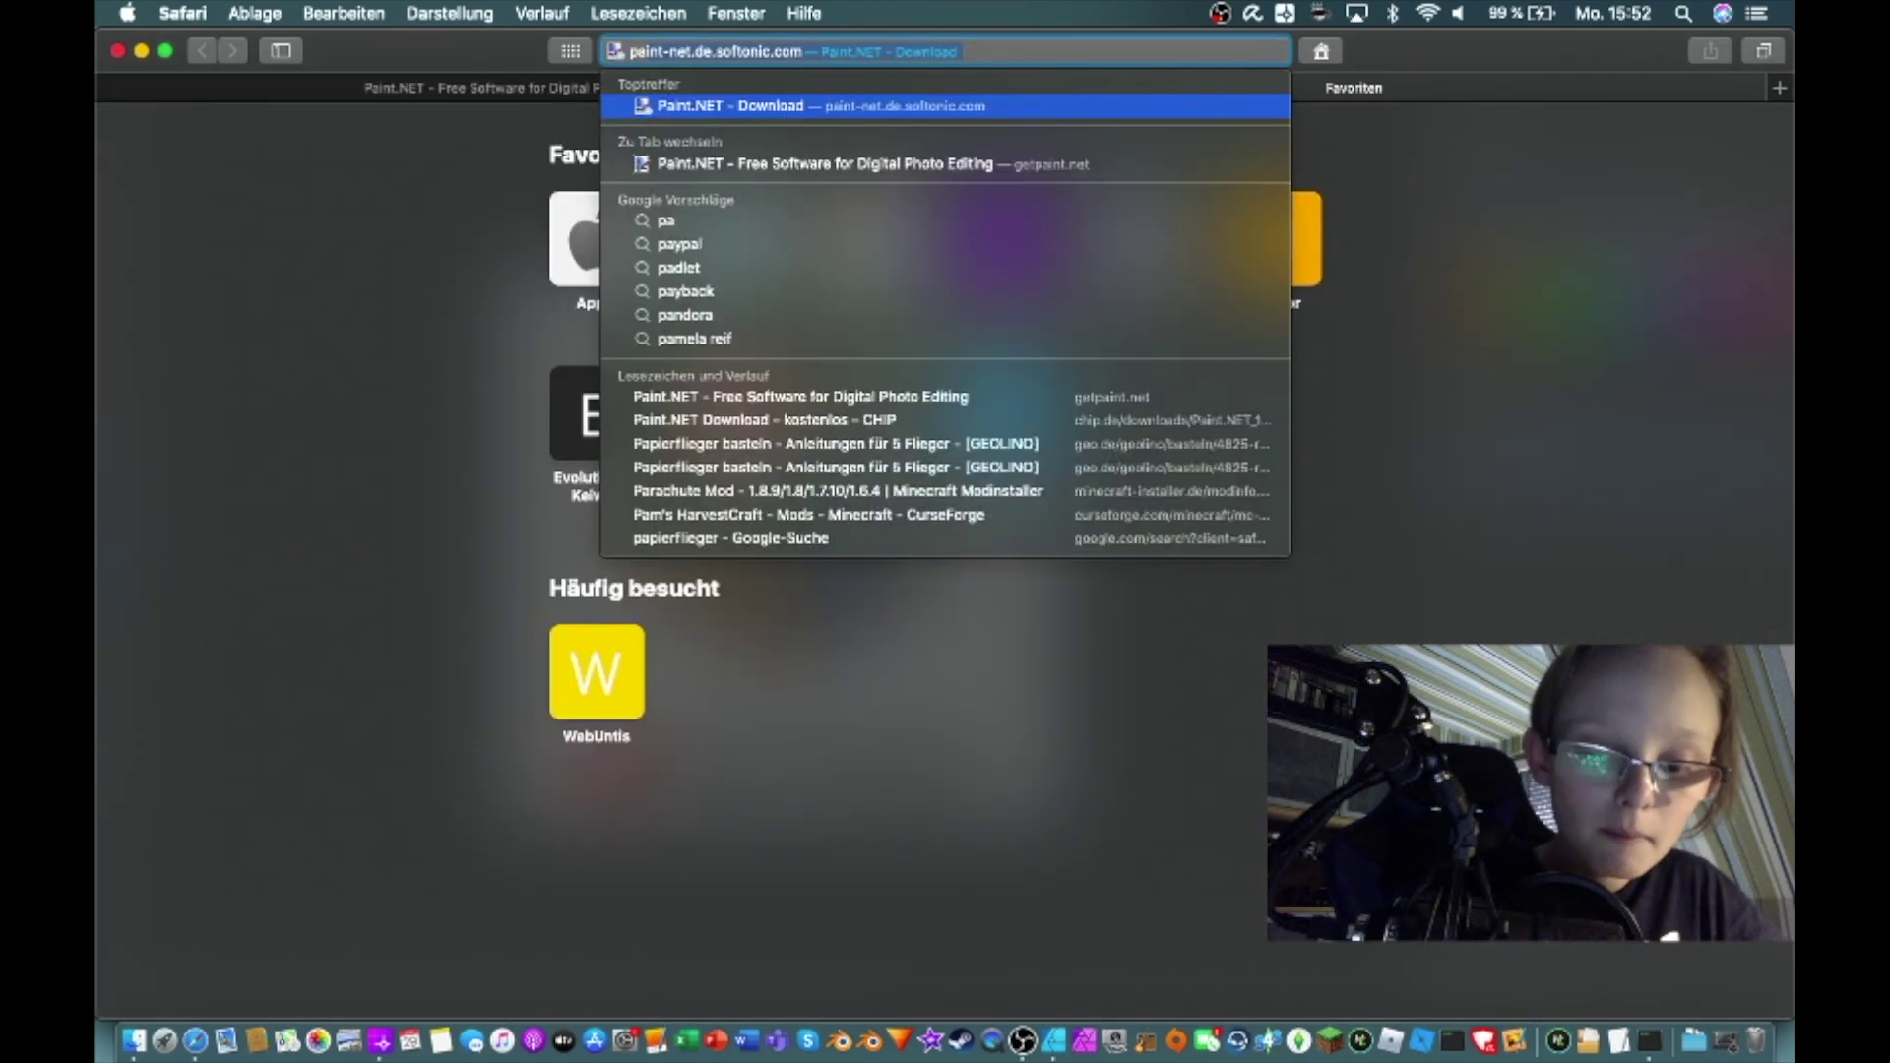
pyautogui.write('int')
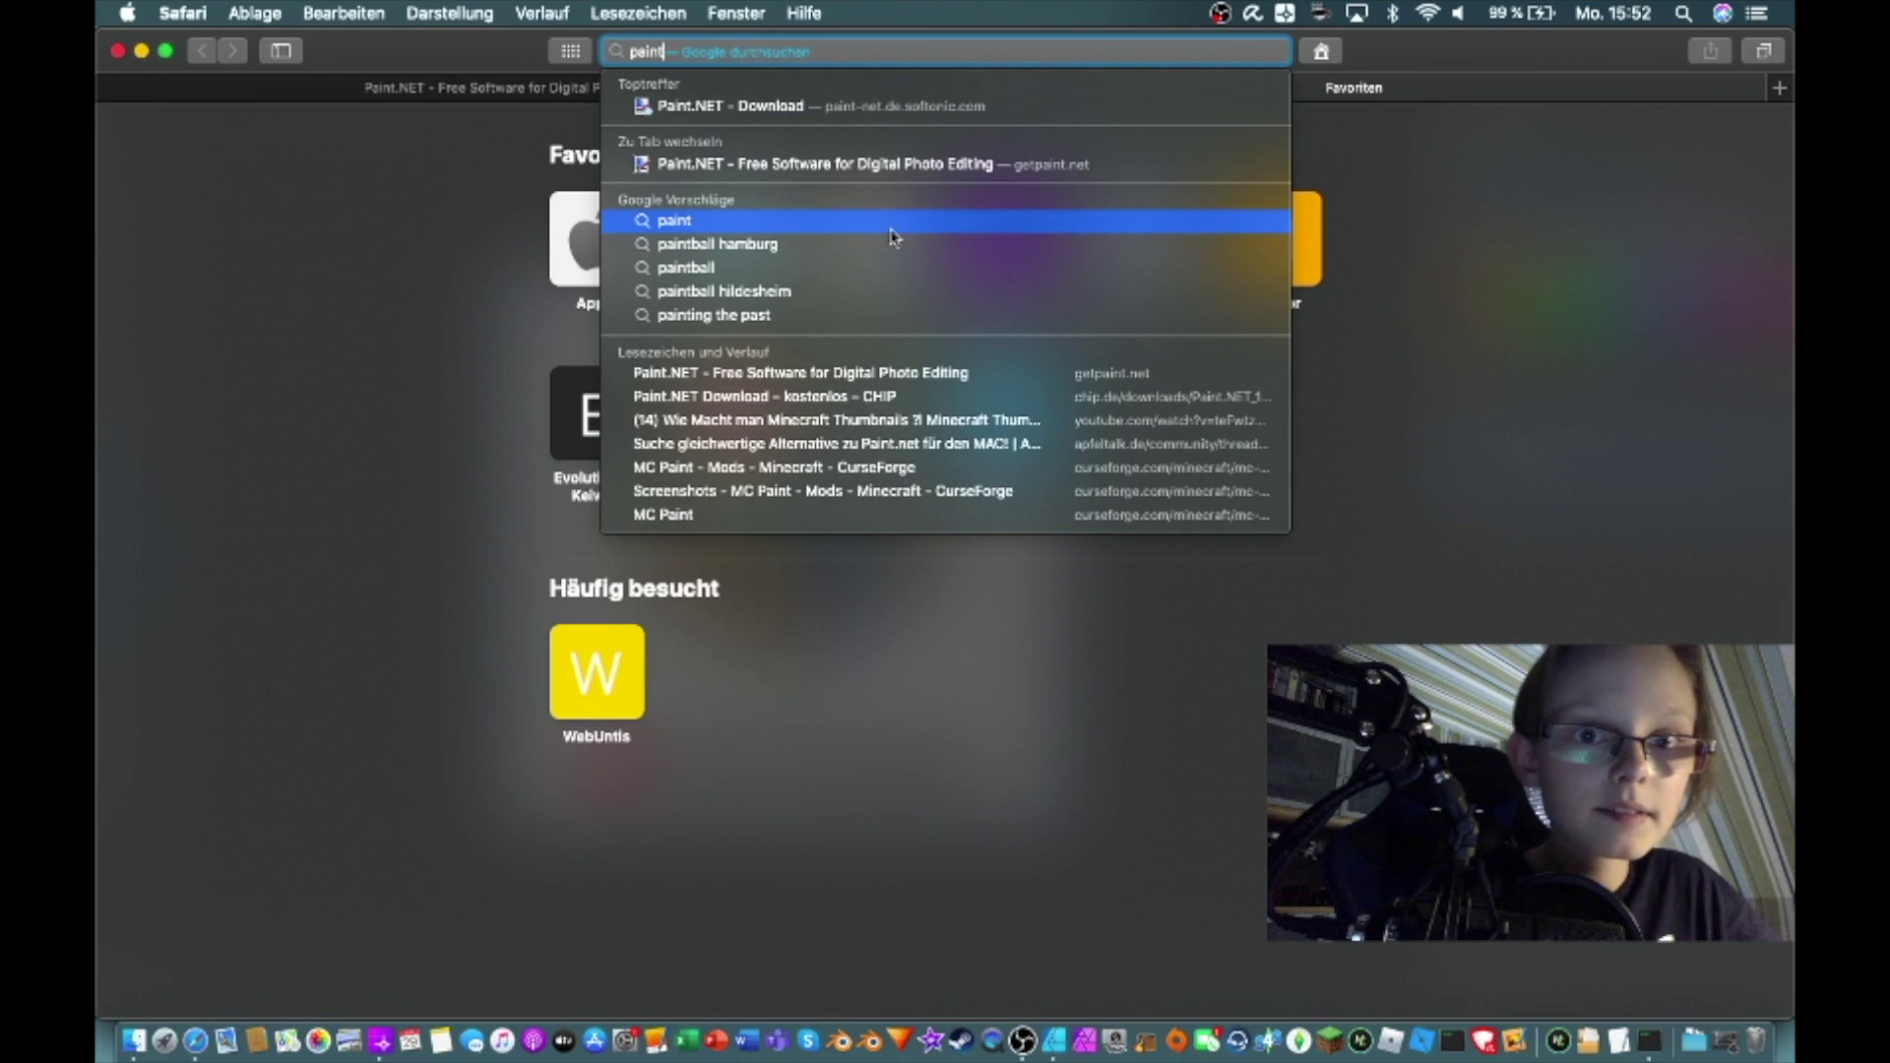
pyautogui.click(873, 222)
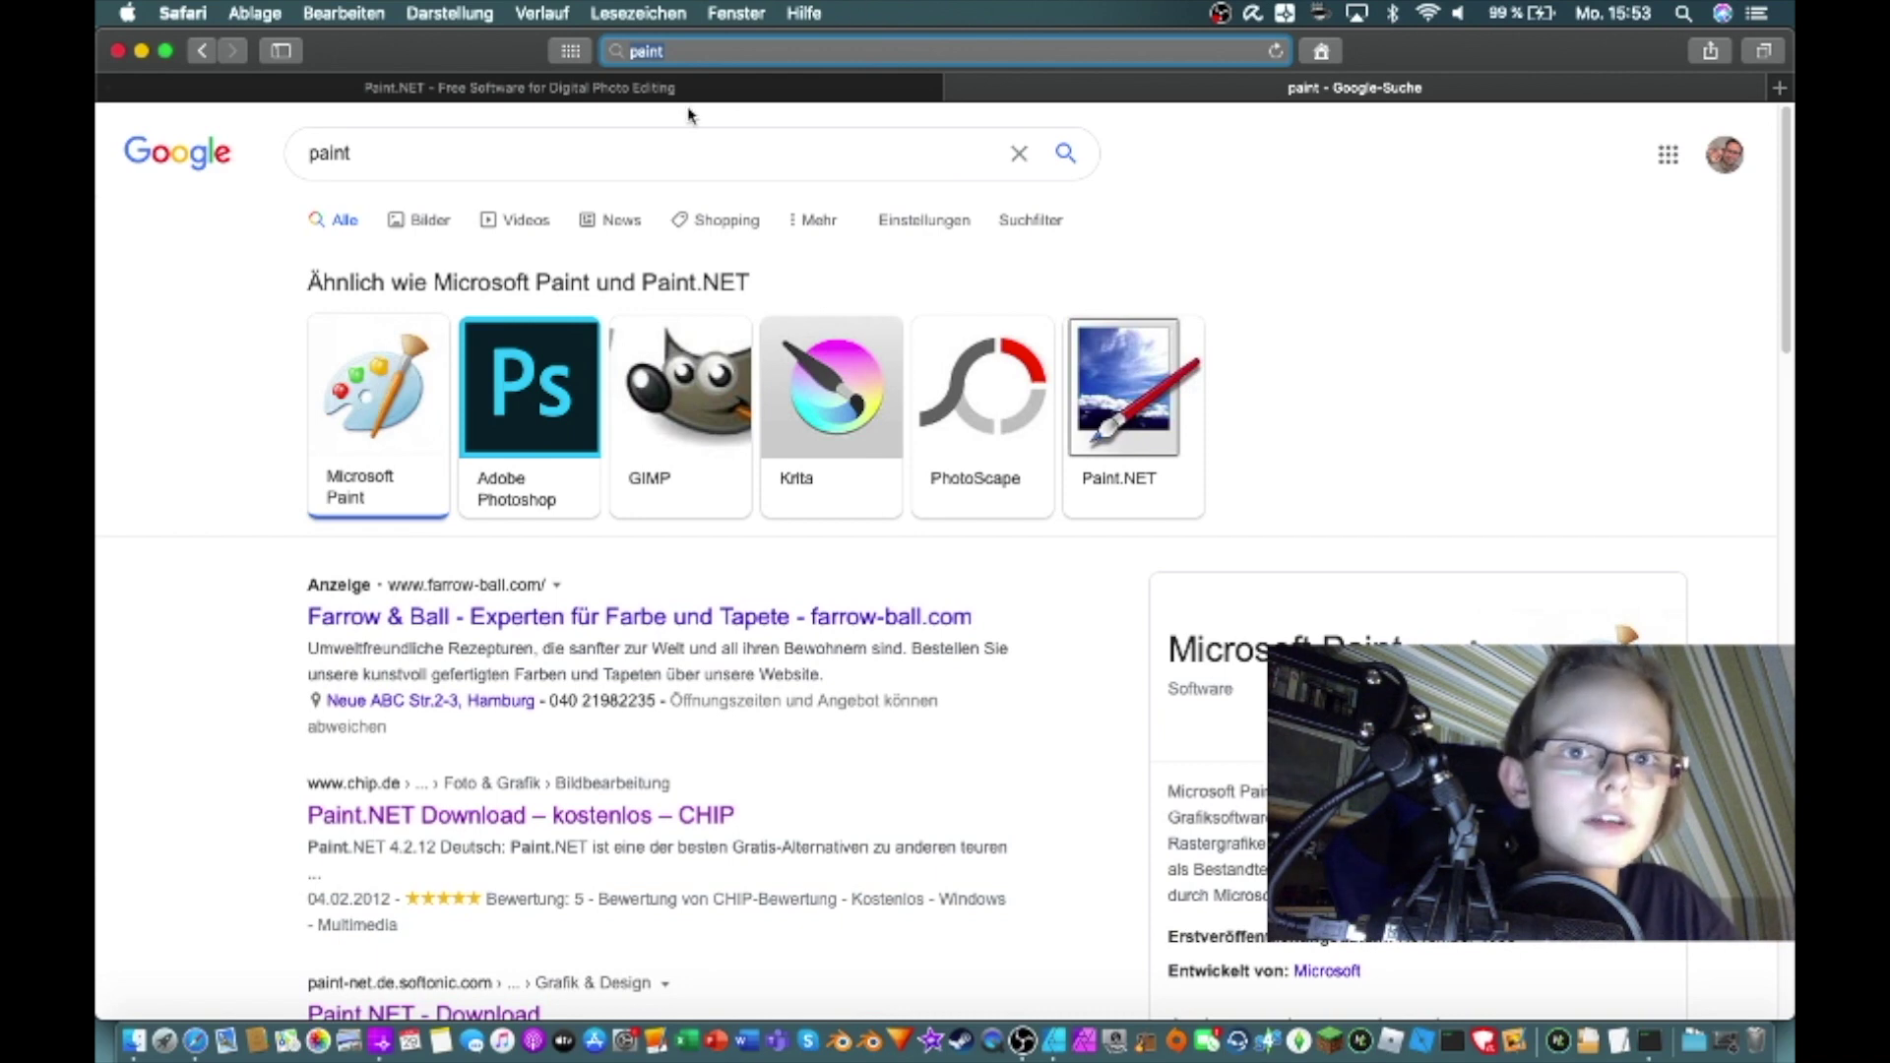
pyautogui.click(659, 94)
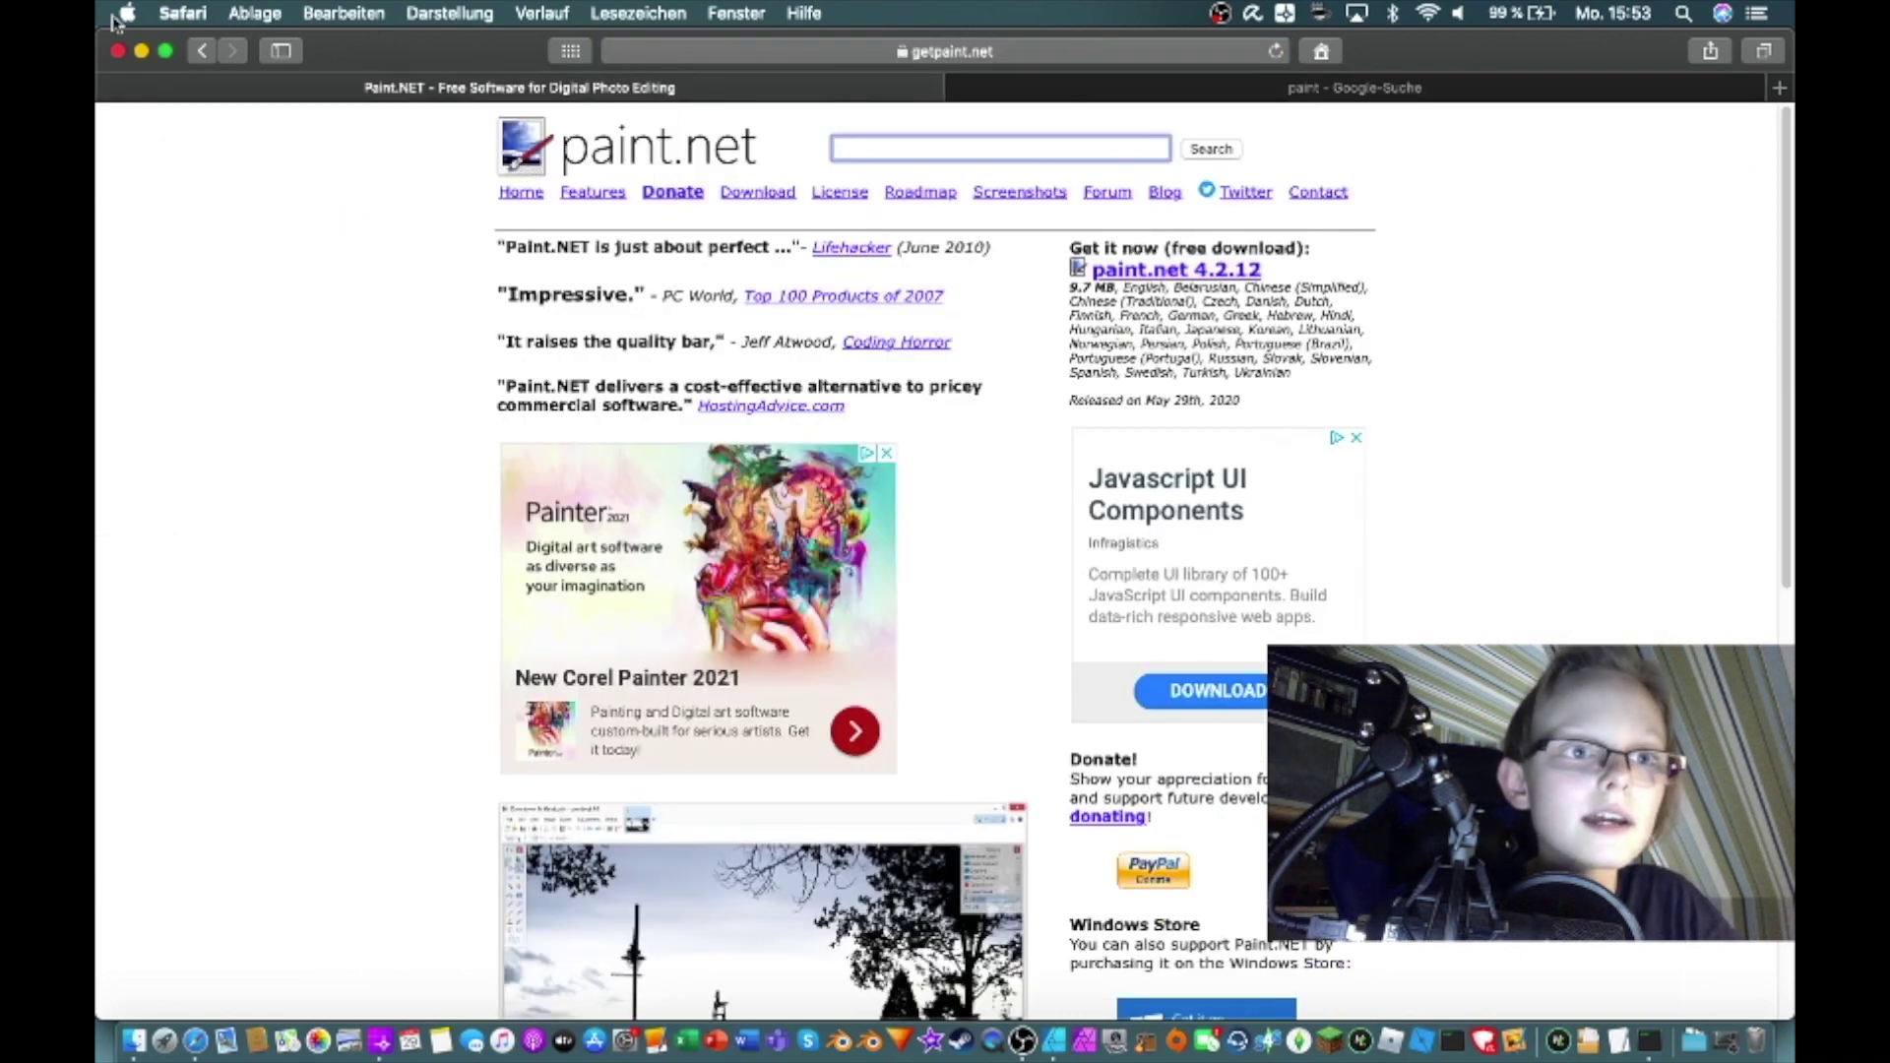
pyautogui.click(183, 13)
pyautogui.click(229, 315)
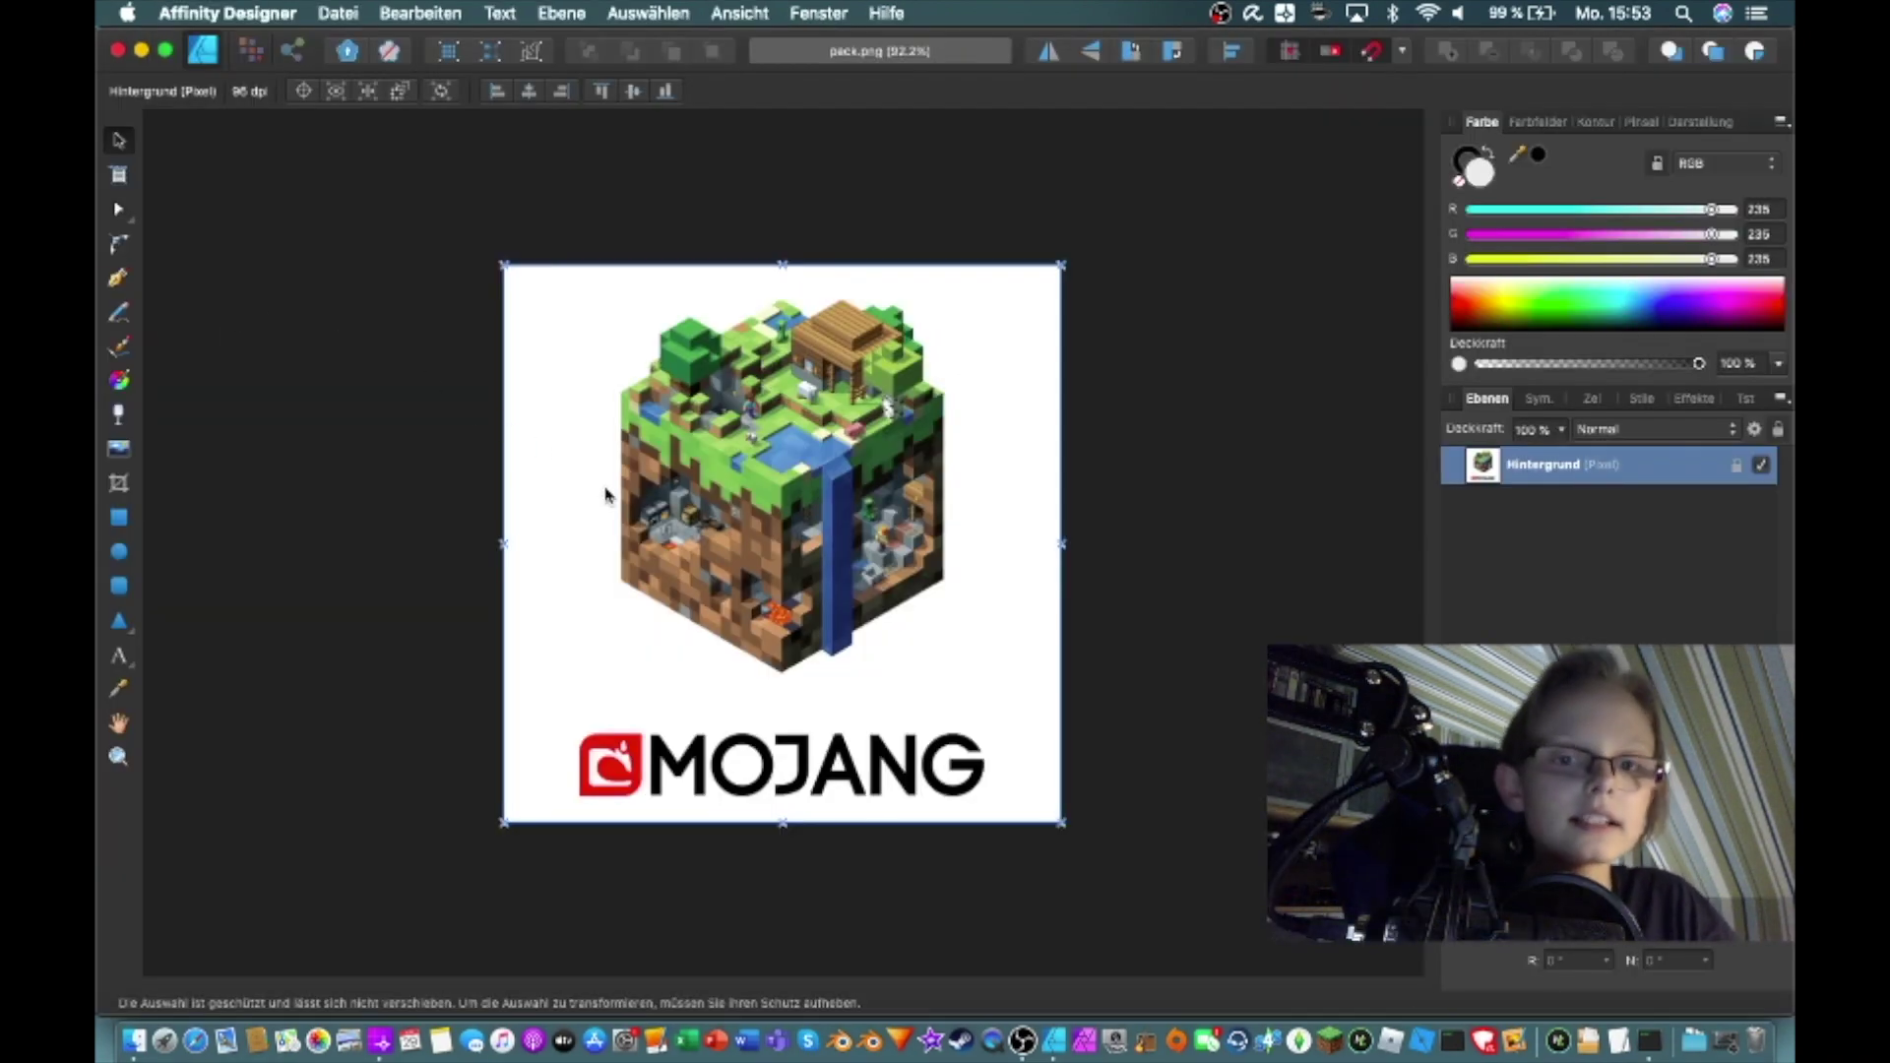
# Switch the pack.png document to the Pixel Persona
pyautogui.scroll(3, 570, 464)
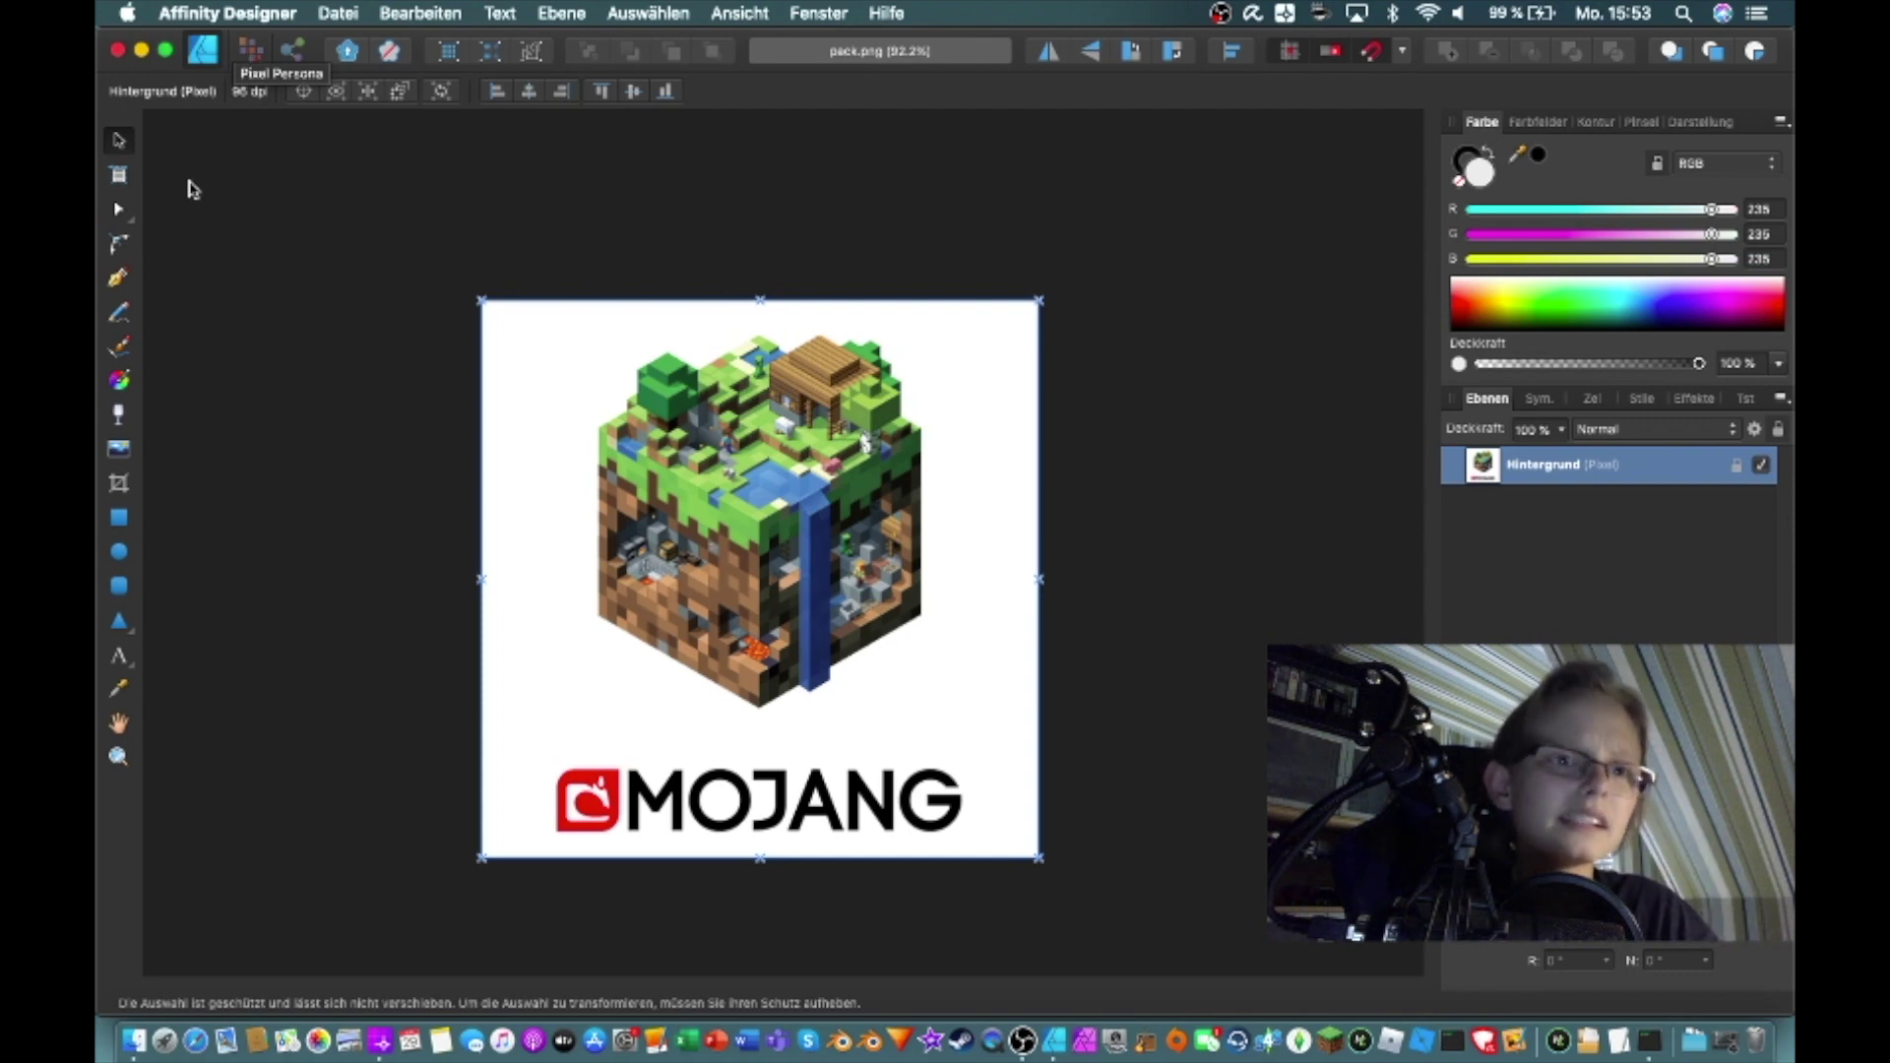
pyautogui.click(251, 56)
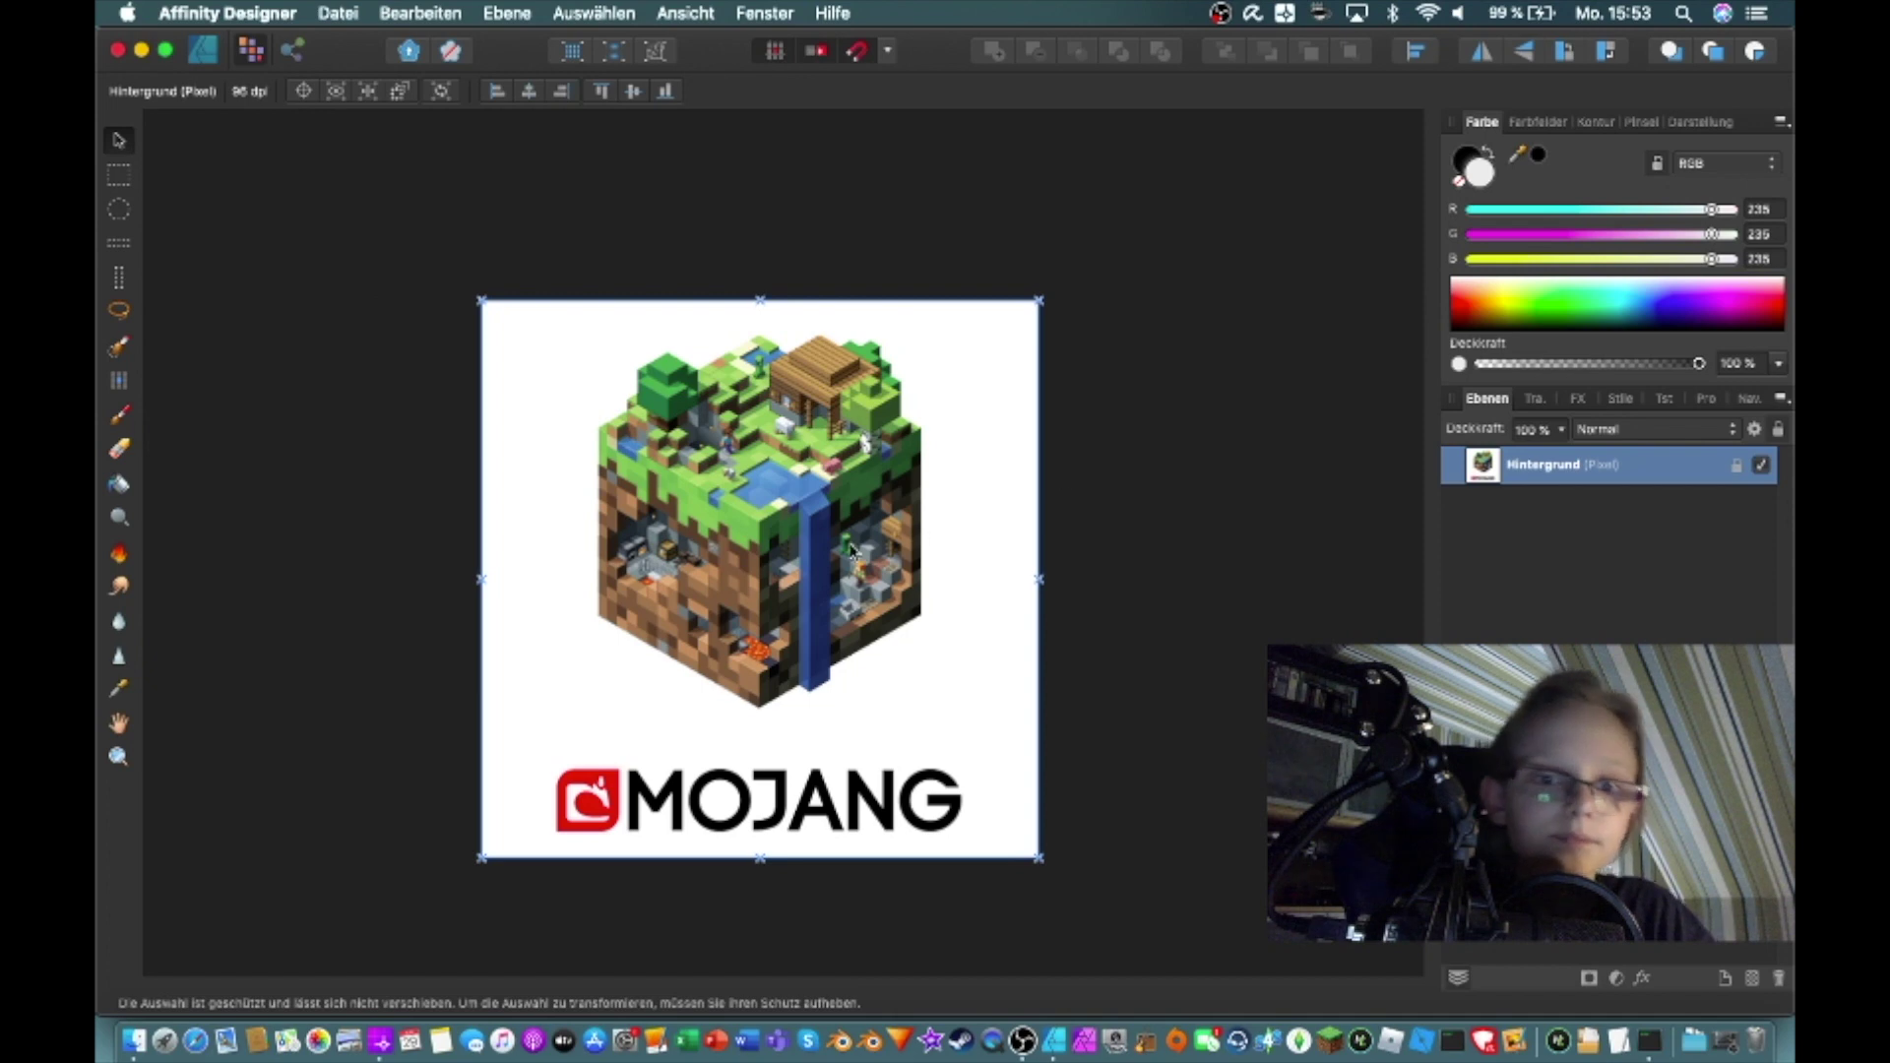
pyautogui.scroll(-3, 855, 551)
pyautogui.hscroll(-3, 854, 551)
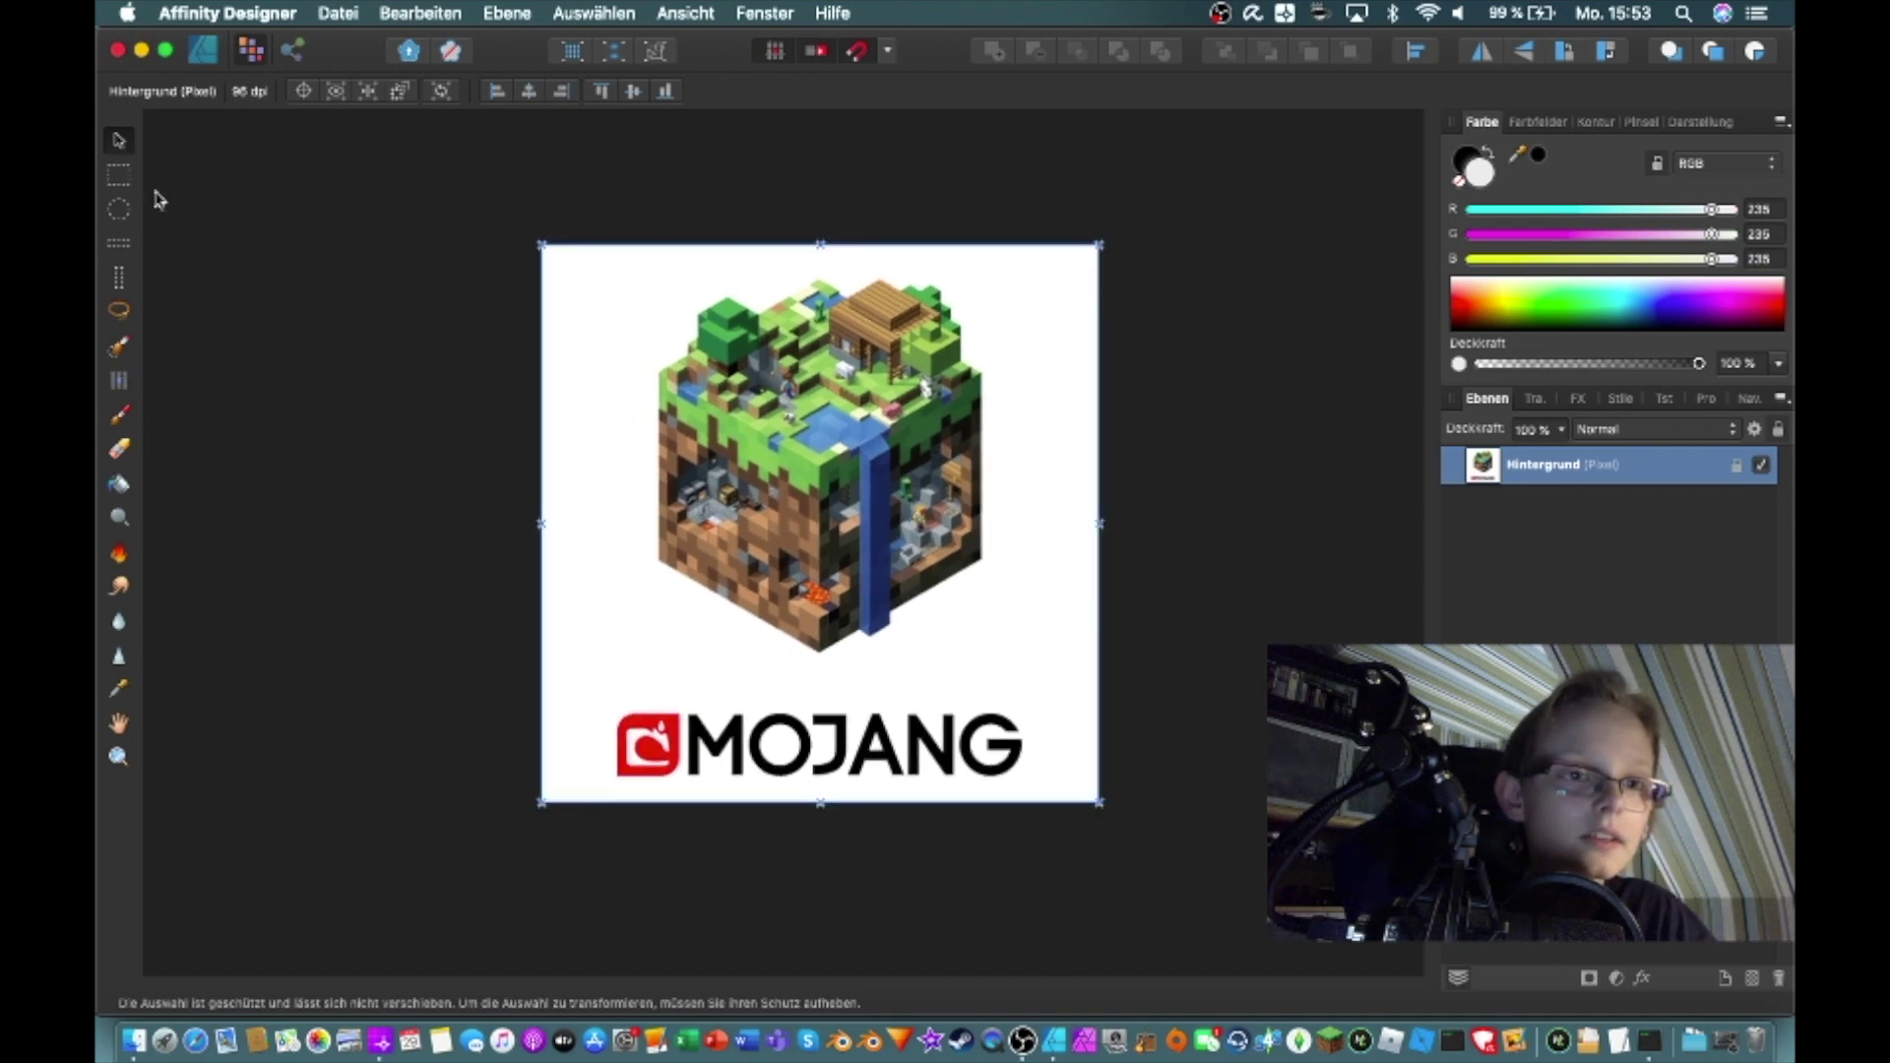
# Try a rectangular and an elliptical selection over the cube, and shift the ellipse over the cube's upper right area
pyautogui.click(129, 175)
pyautogui.moveTo(613, 286); pyautogui.dragTo(860, 581)
pyautogui.click(119, 209)
pyautogui.moveTo(590, 317); pyautogui.dragTo(933, 527)
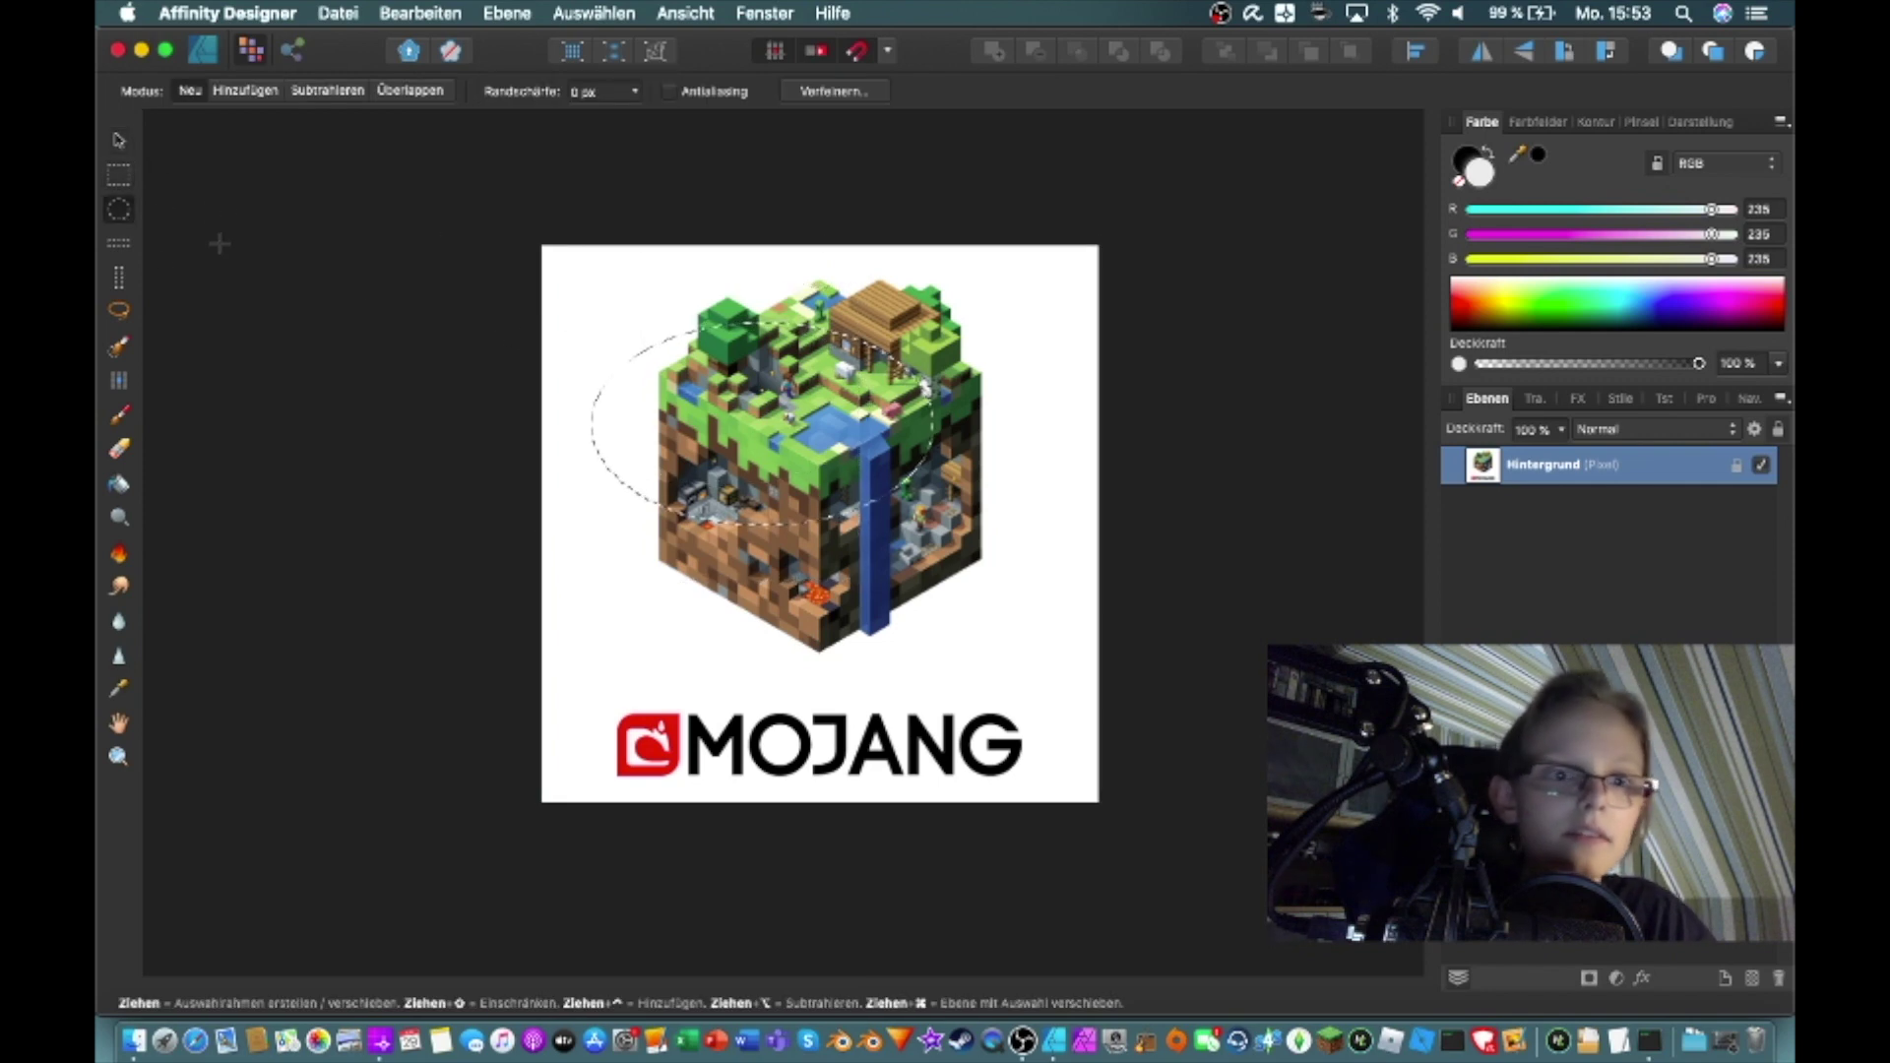
pyautogui.click(118, 242)
pyautogui.moveTo(648, 364)
pyautogui.mouseDown()
pyautogui.moveTo(919, 415)
pyautogui.moveTo(689, 393)
pyautogui.moveTo(724, 447)
pyautogui.moveTo(815, 373)
pyautogui.mouseUp()
pyautogui.press('m')
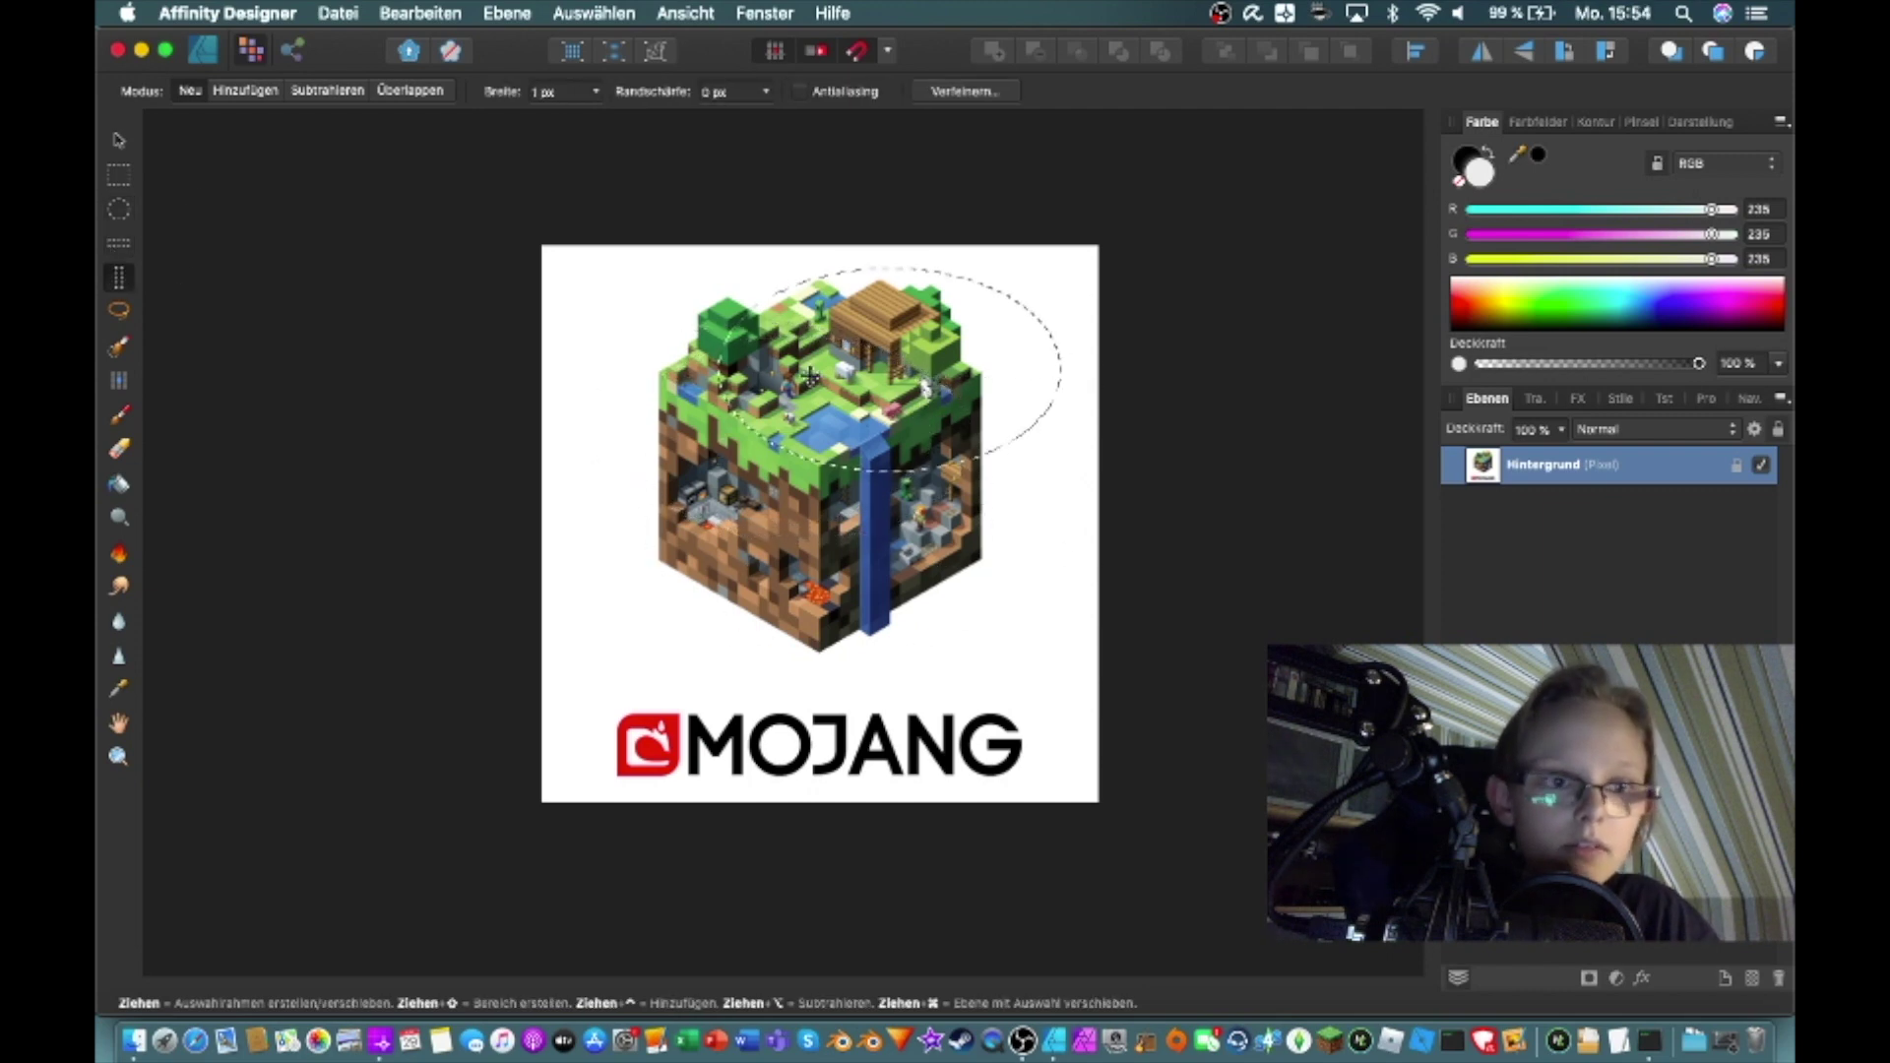
# Draw a freehand selection around the cube's left part and try out the selection brush, Pixel and eraser tools
pyautogui.click(110, 310)
pyautogui.moveTo(566, 339)
pyautogui.mouseDown()
pyautogui.moveTo(639, 443)
pyautogui.moveTo(849, 374)
pyautogui.moveTo(888, 547)
pyautogui.moveTo(524, 576)
pyautogui.moveTo(545, 406)
pyautogui.moveTo(619, 330)
pyautogui.mouseUp()
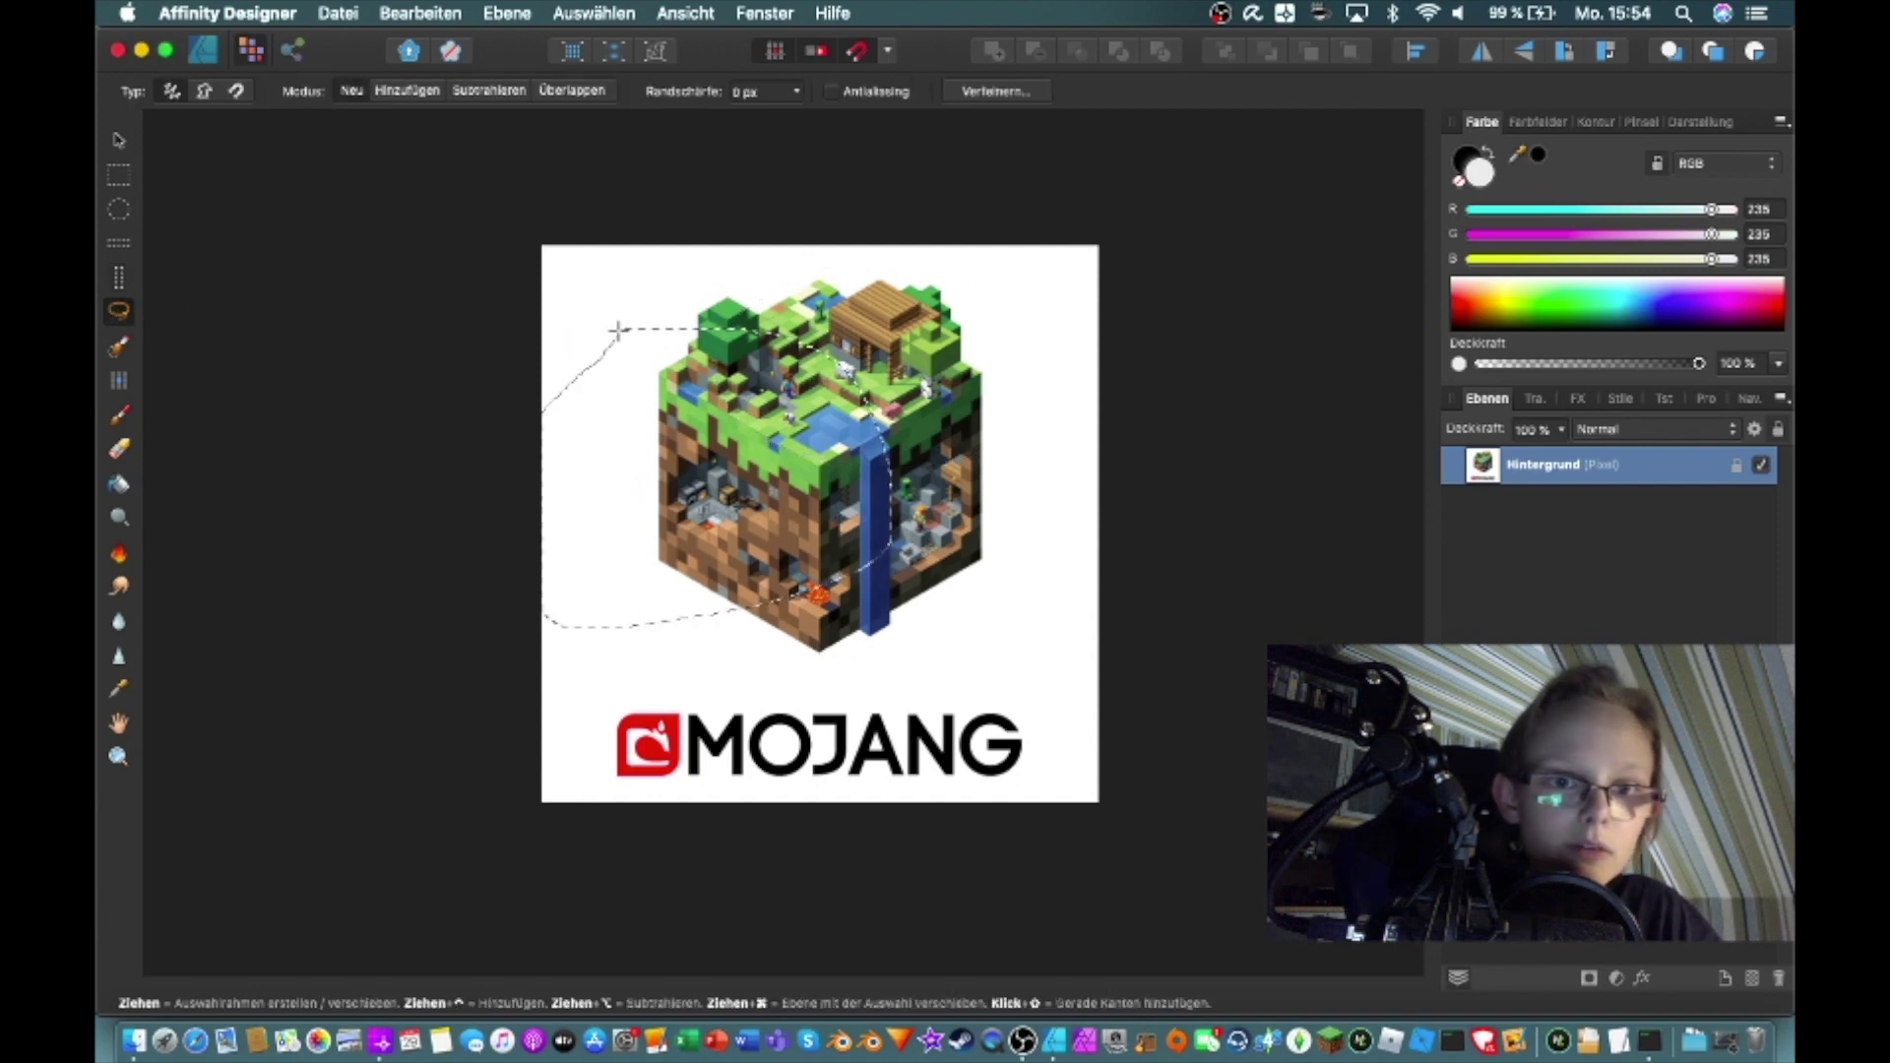
pyautogui.click(120, 348)
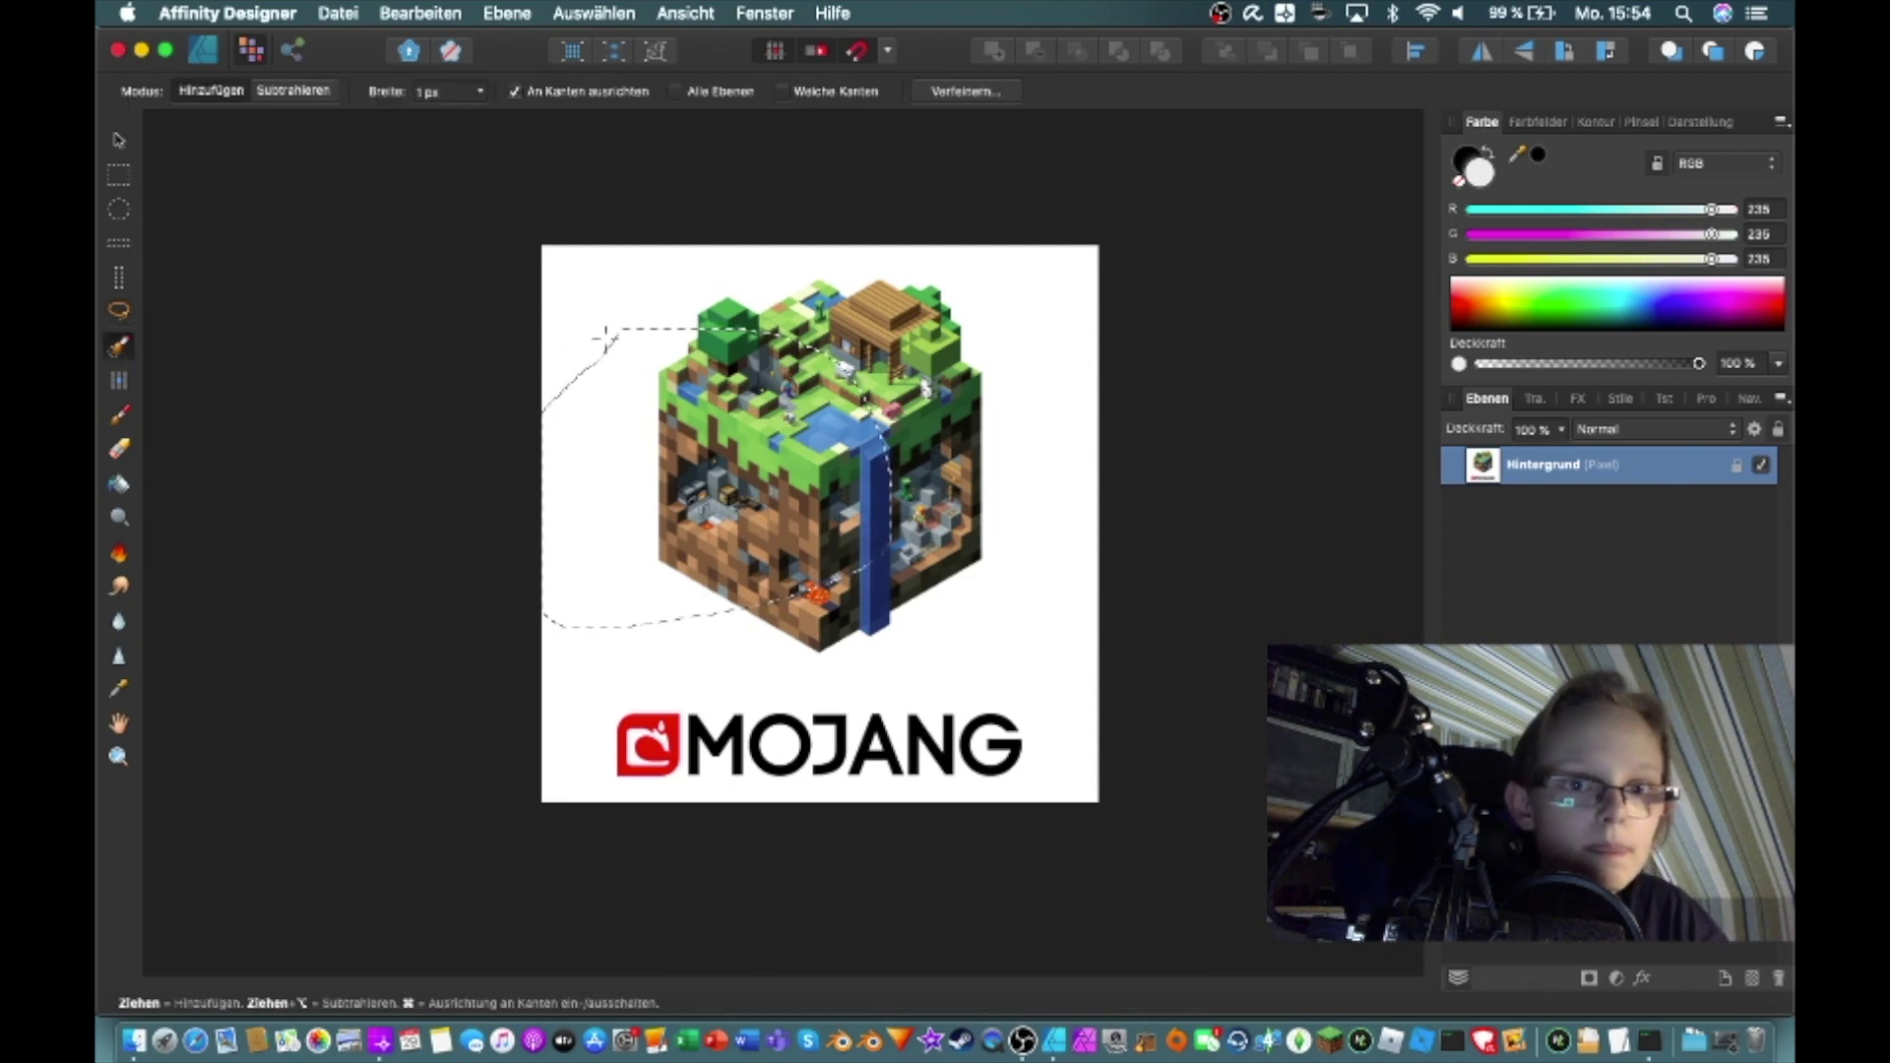
pyautogui.click(119, 384)
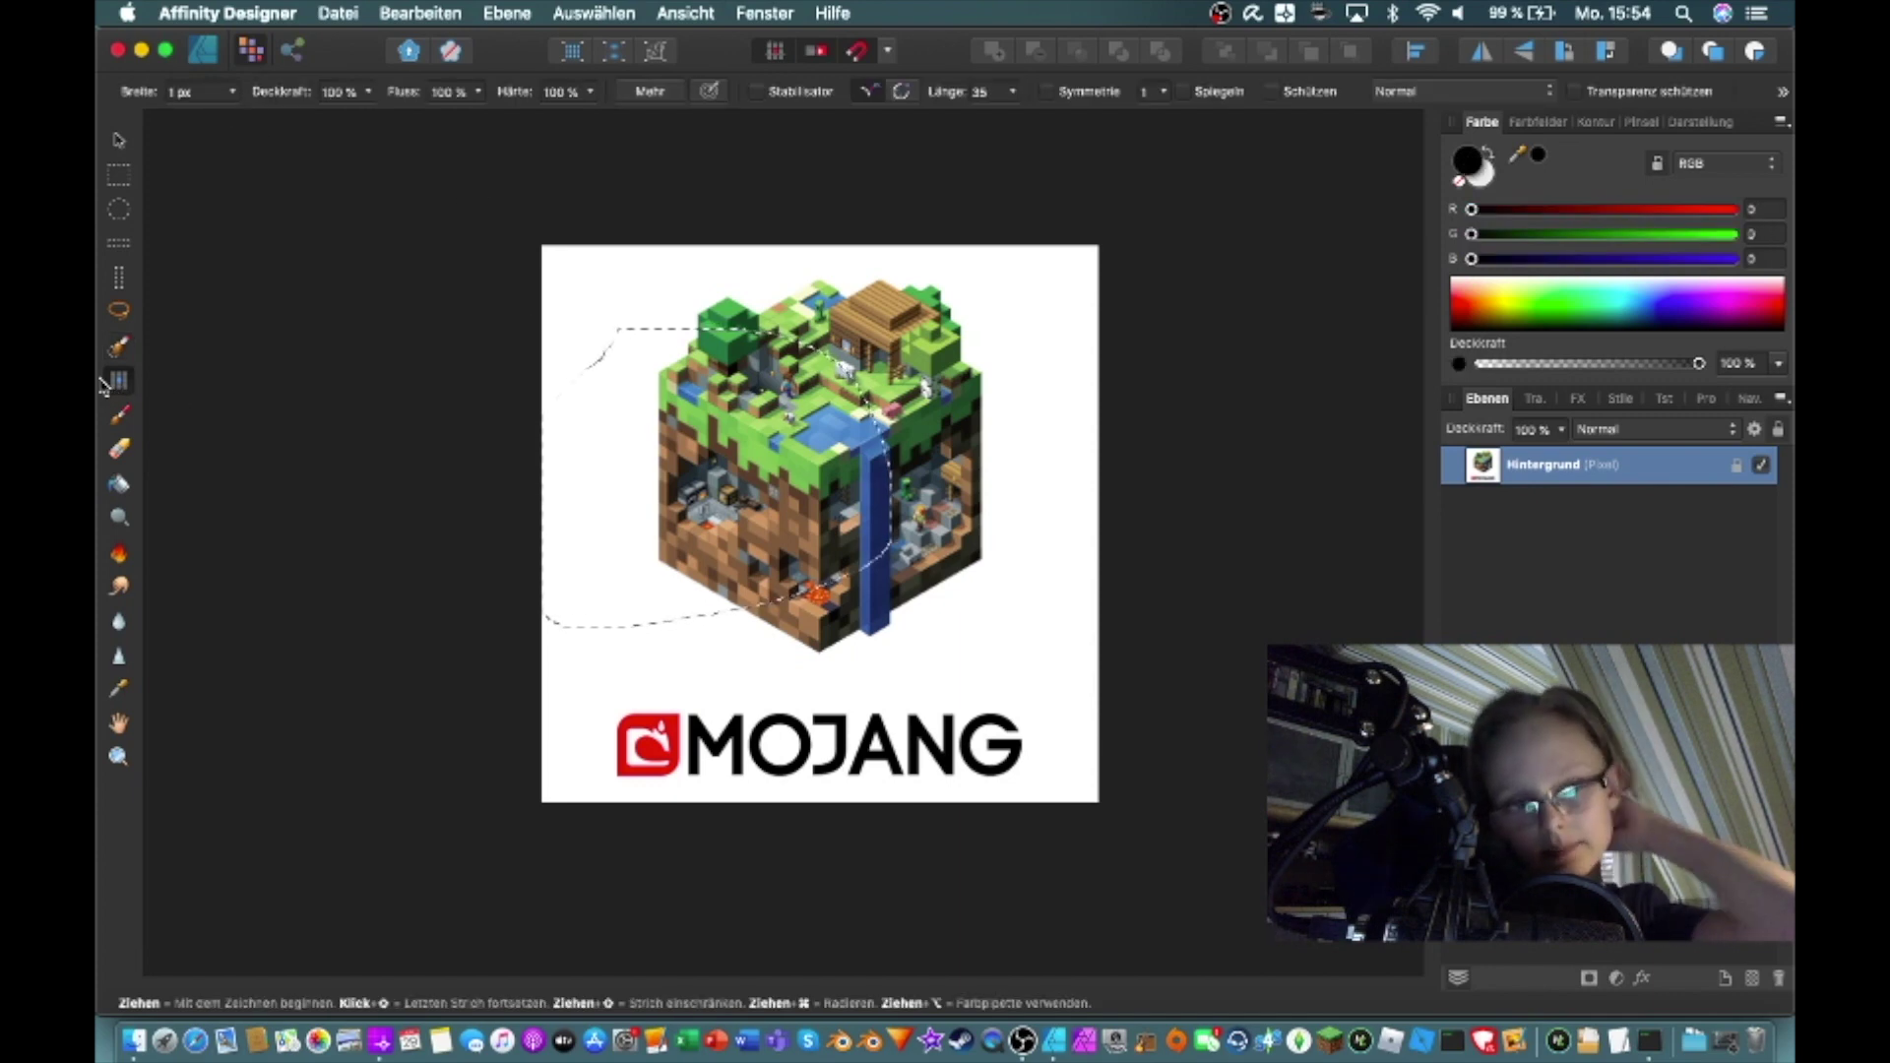
pyautogui.click(119, 448)
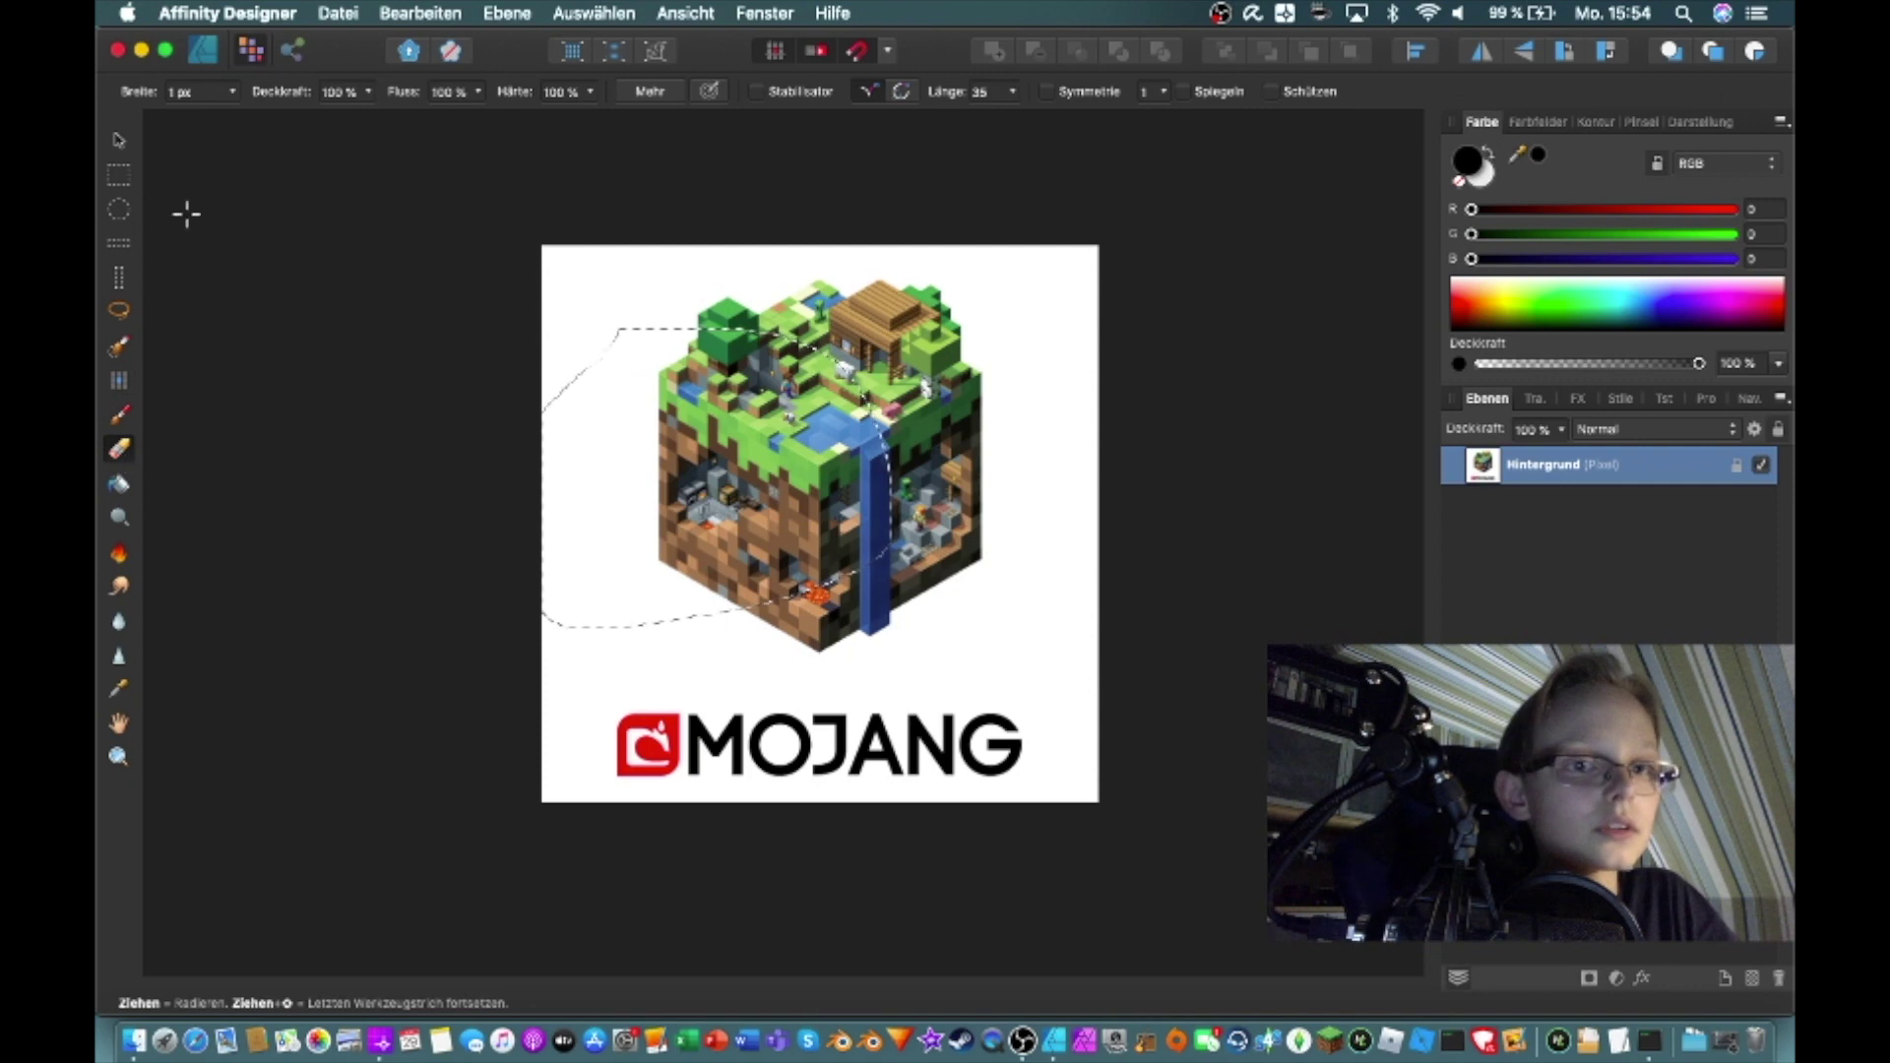
# Set the Pixel tool's width to 2 px and make a thin freehand selection beside the cube
pyautogui.click(119, 380)
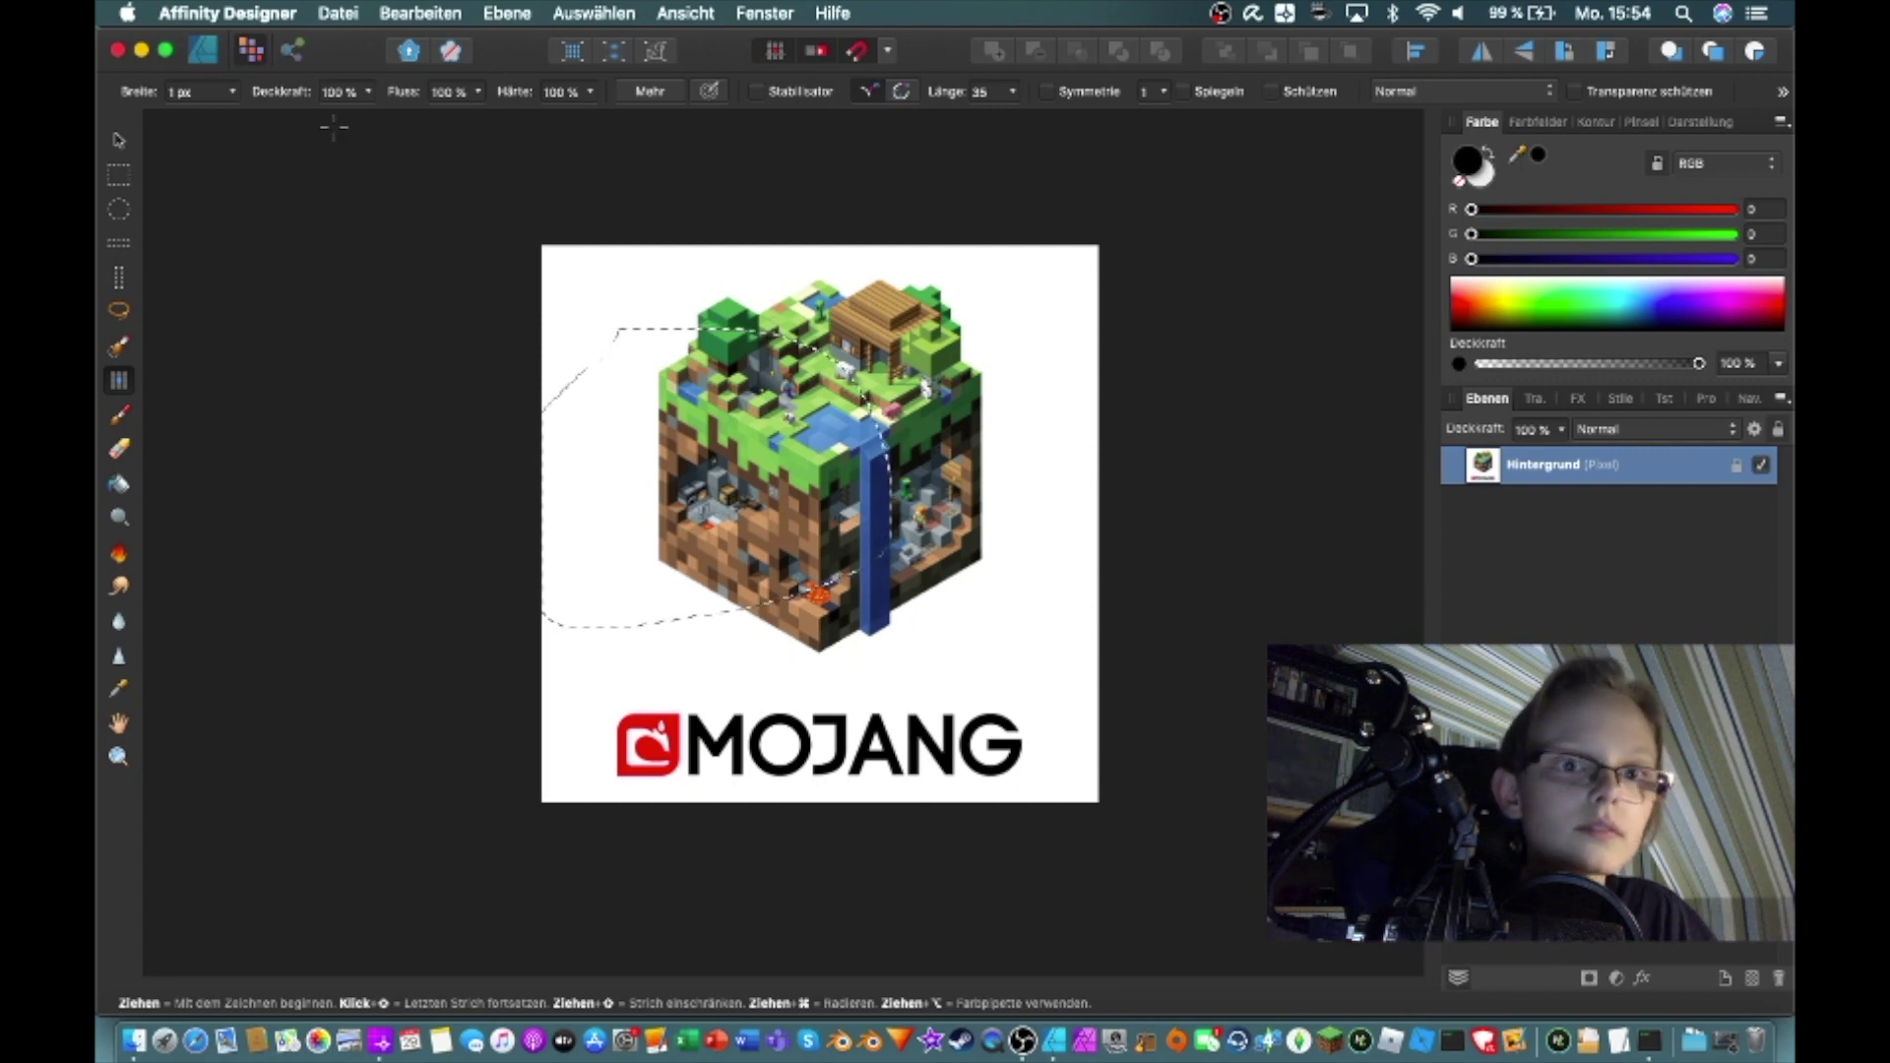
pyautogui.click(166, 93)
pyautogui.write('2')
pyautogui.press('Return')
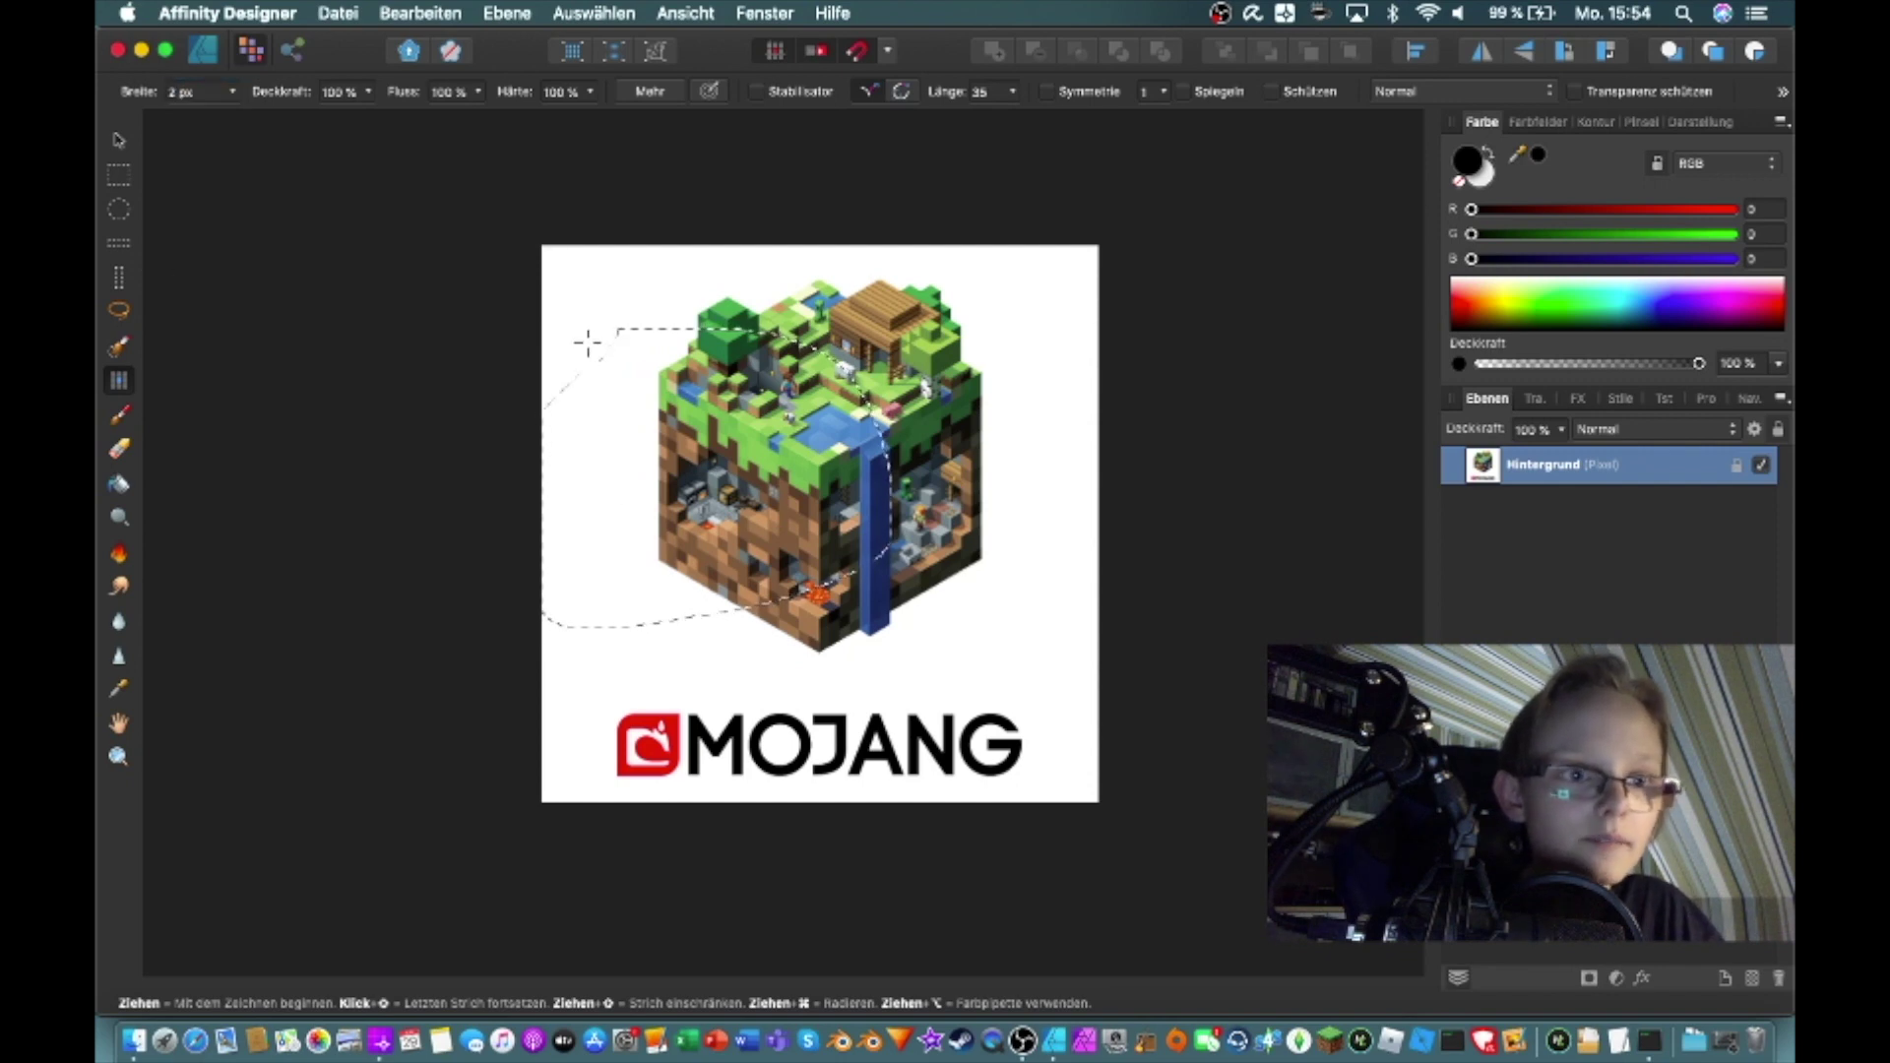
pyautogui.click(119, 312)
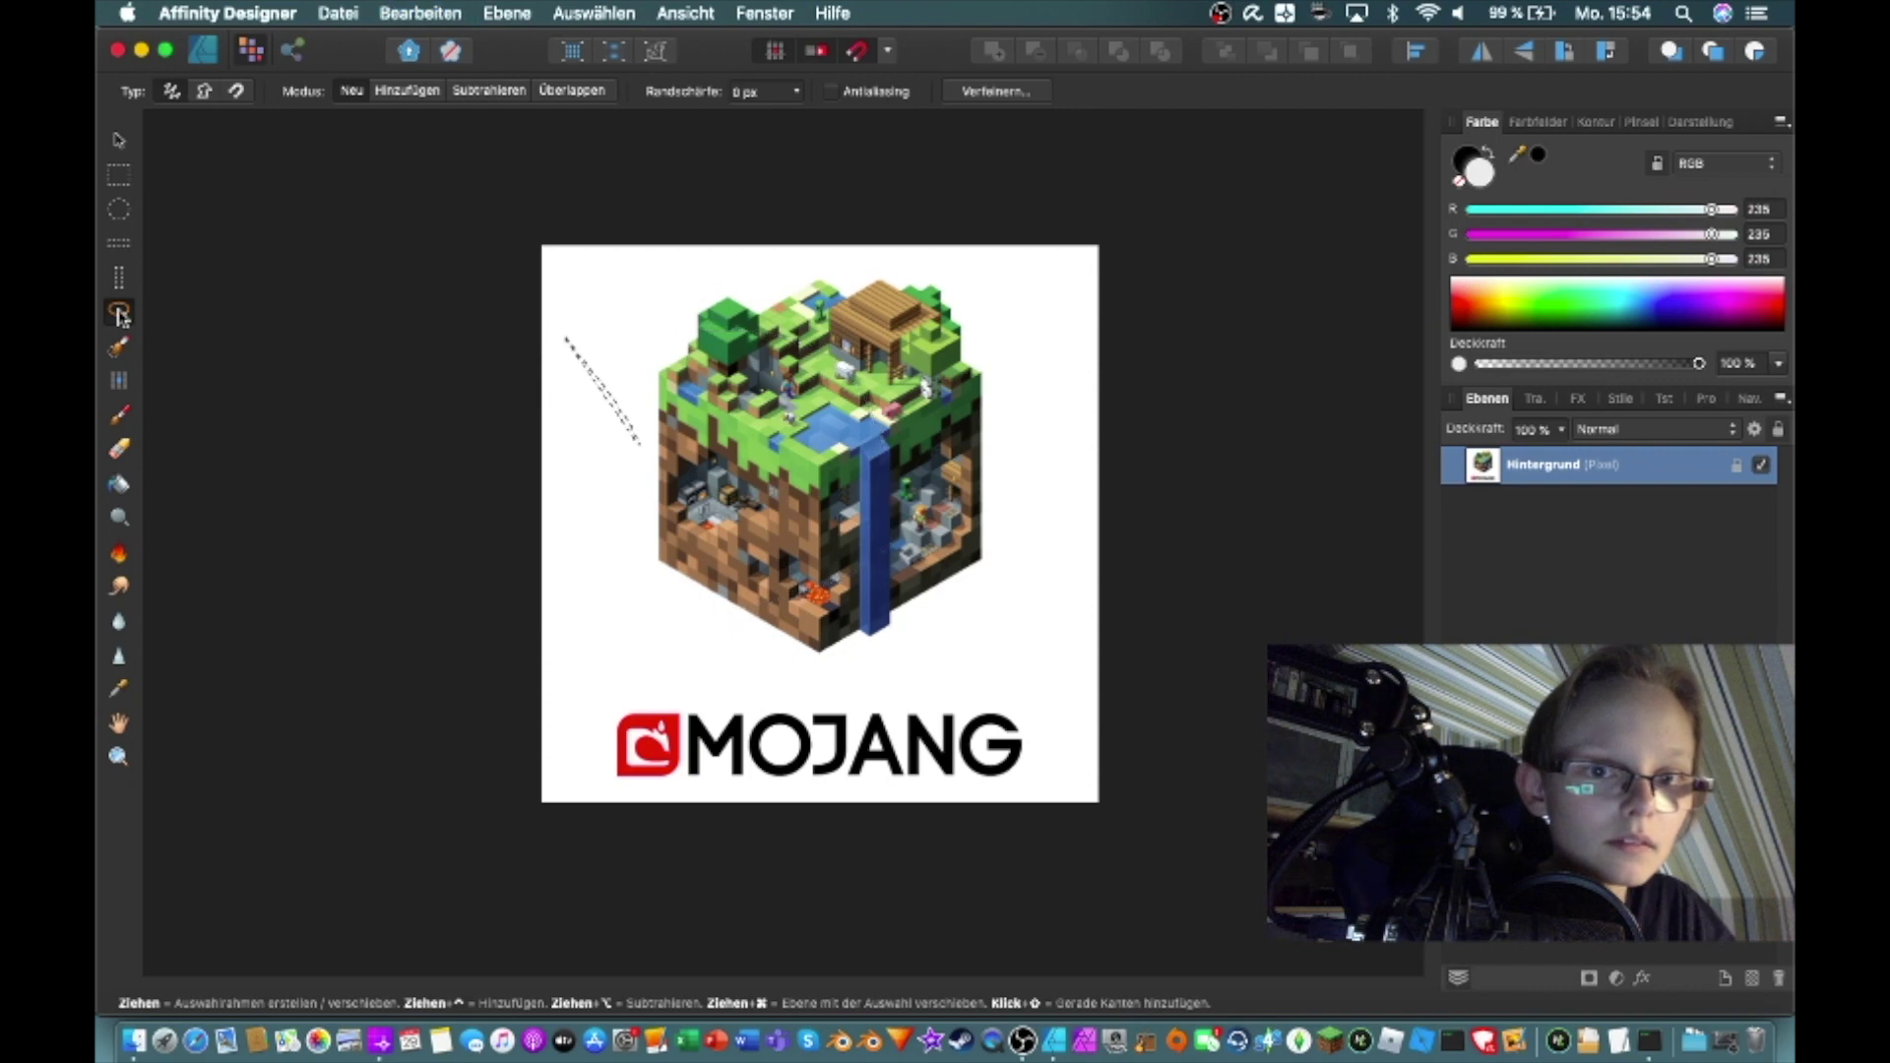
# Activate the Pixel tool again and set its width first to 16 px, and after that to 50 px
pyautogui.click(119, 380)
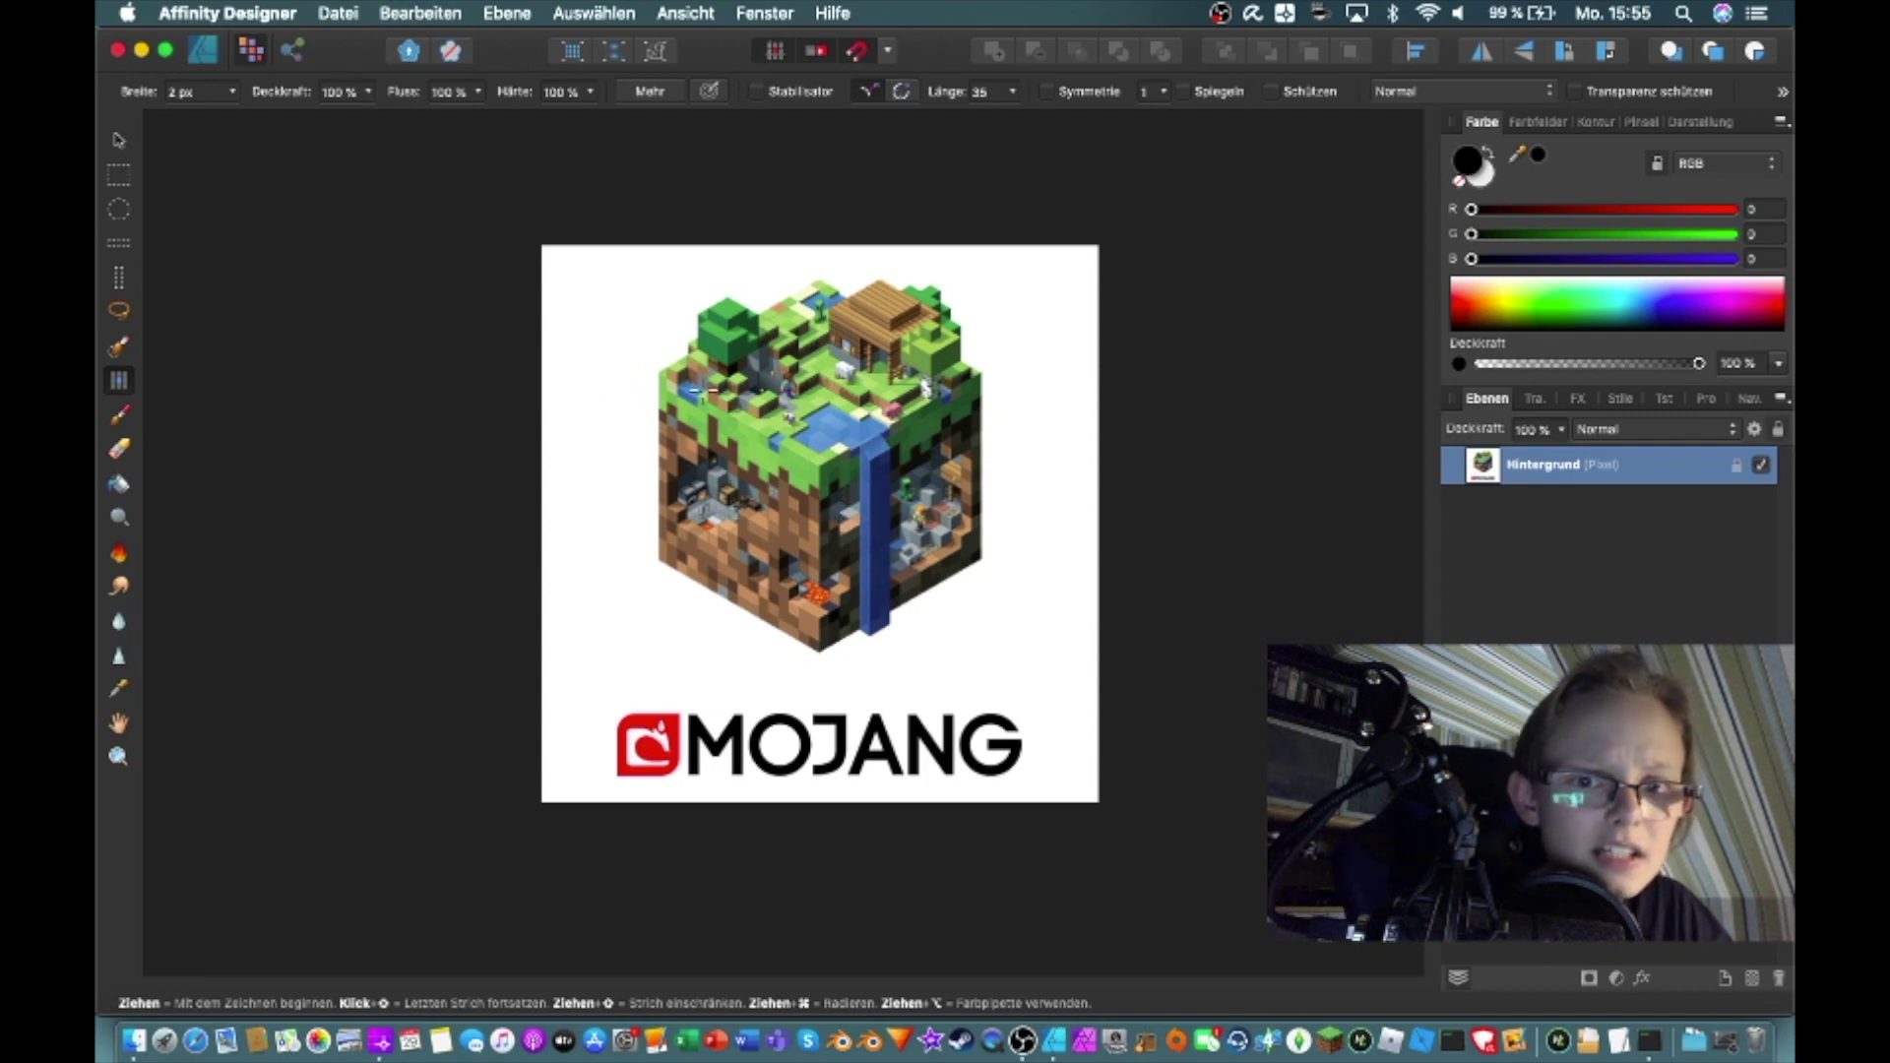
pyautogui.click(170, 91)
pyautogui.write('16')
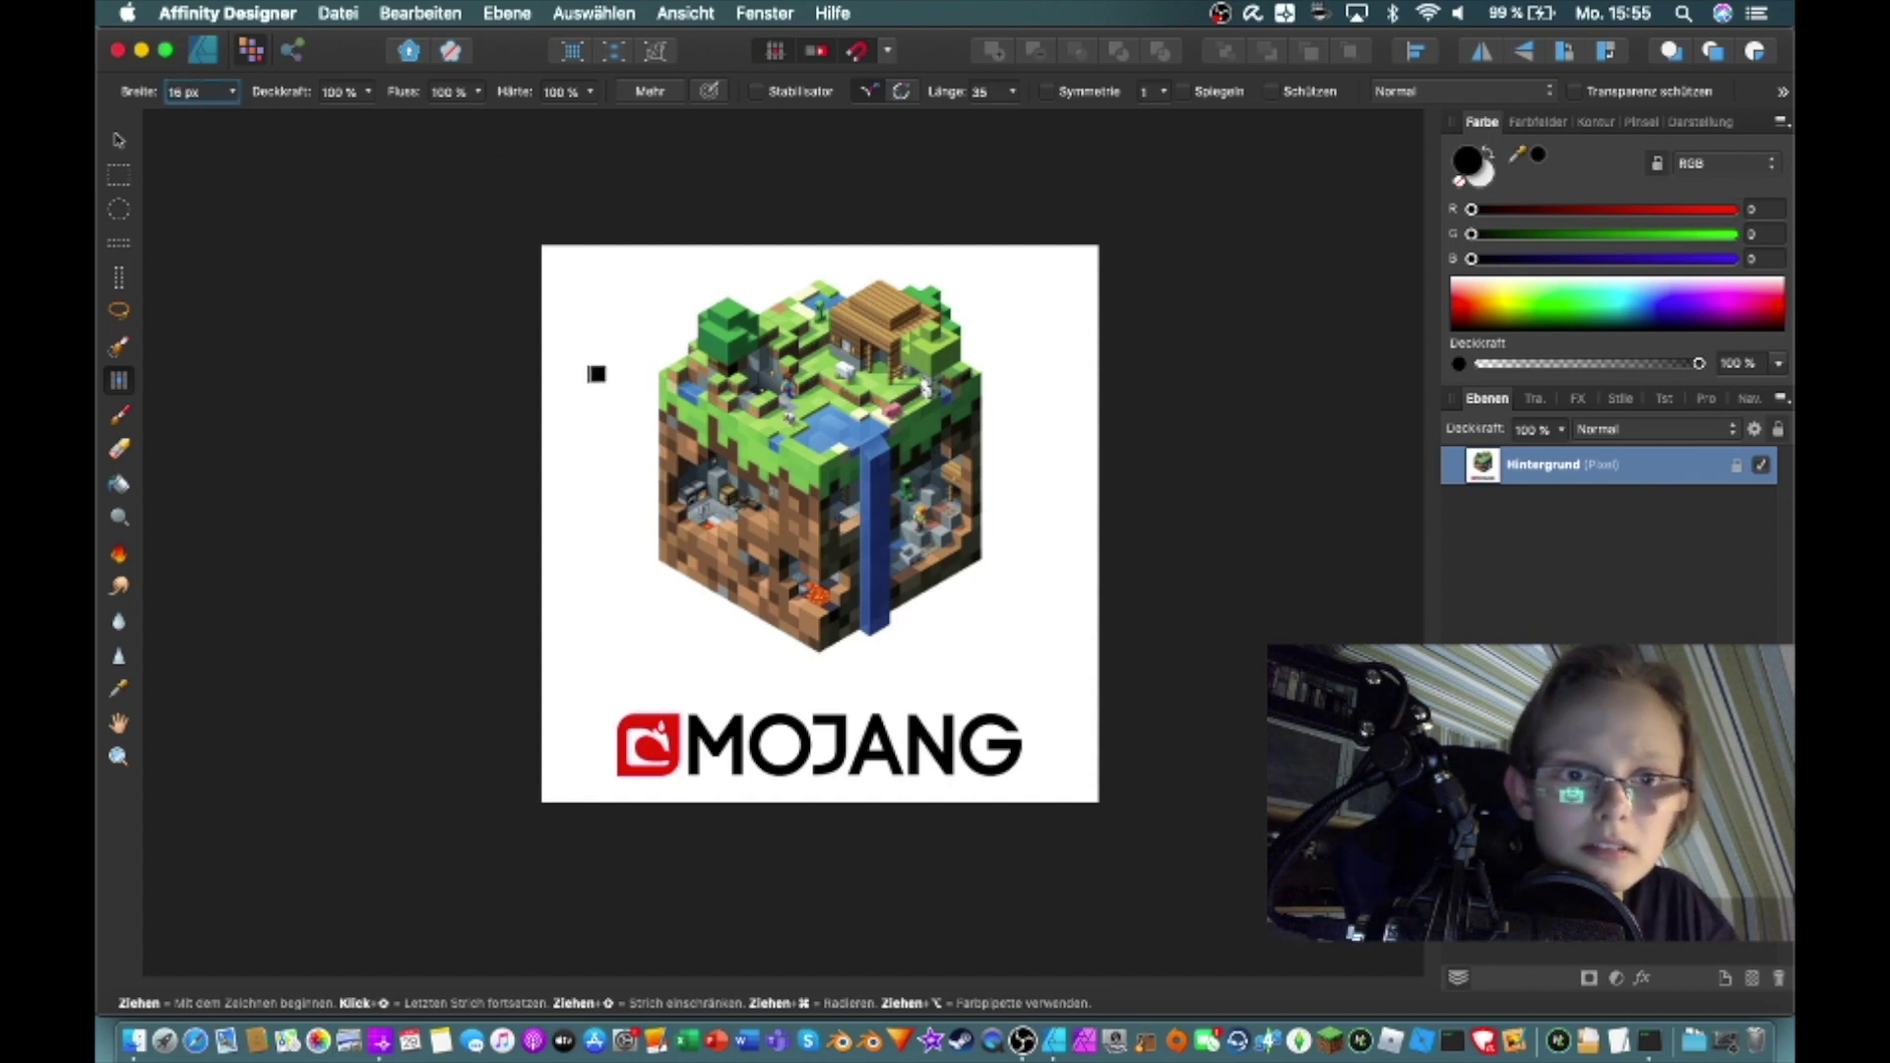
pyautogui.click(175, 92)
pyautogui.write('50')
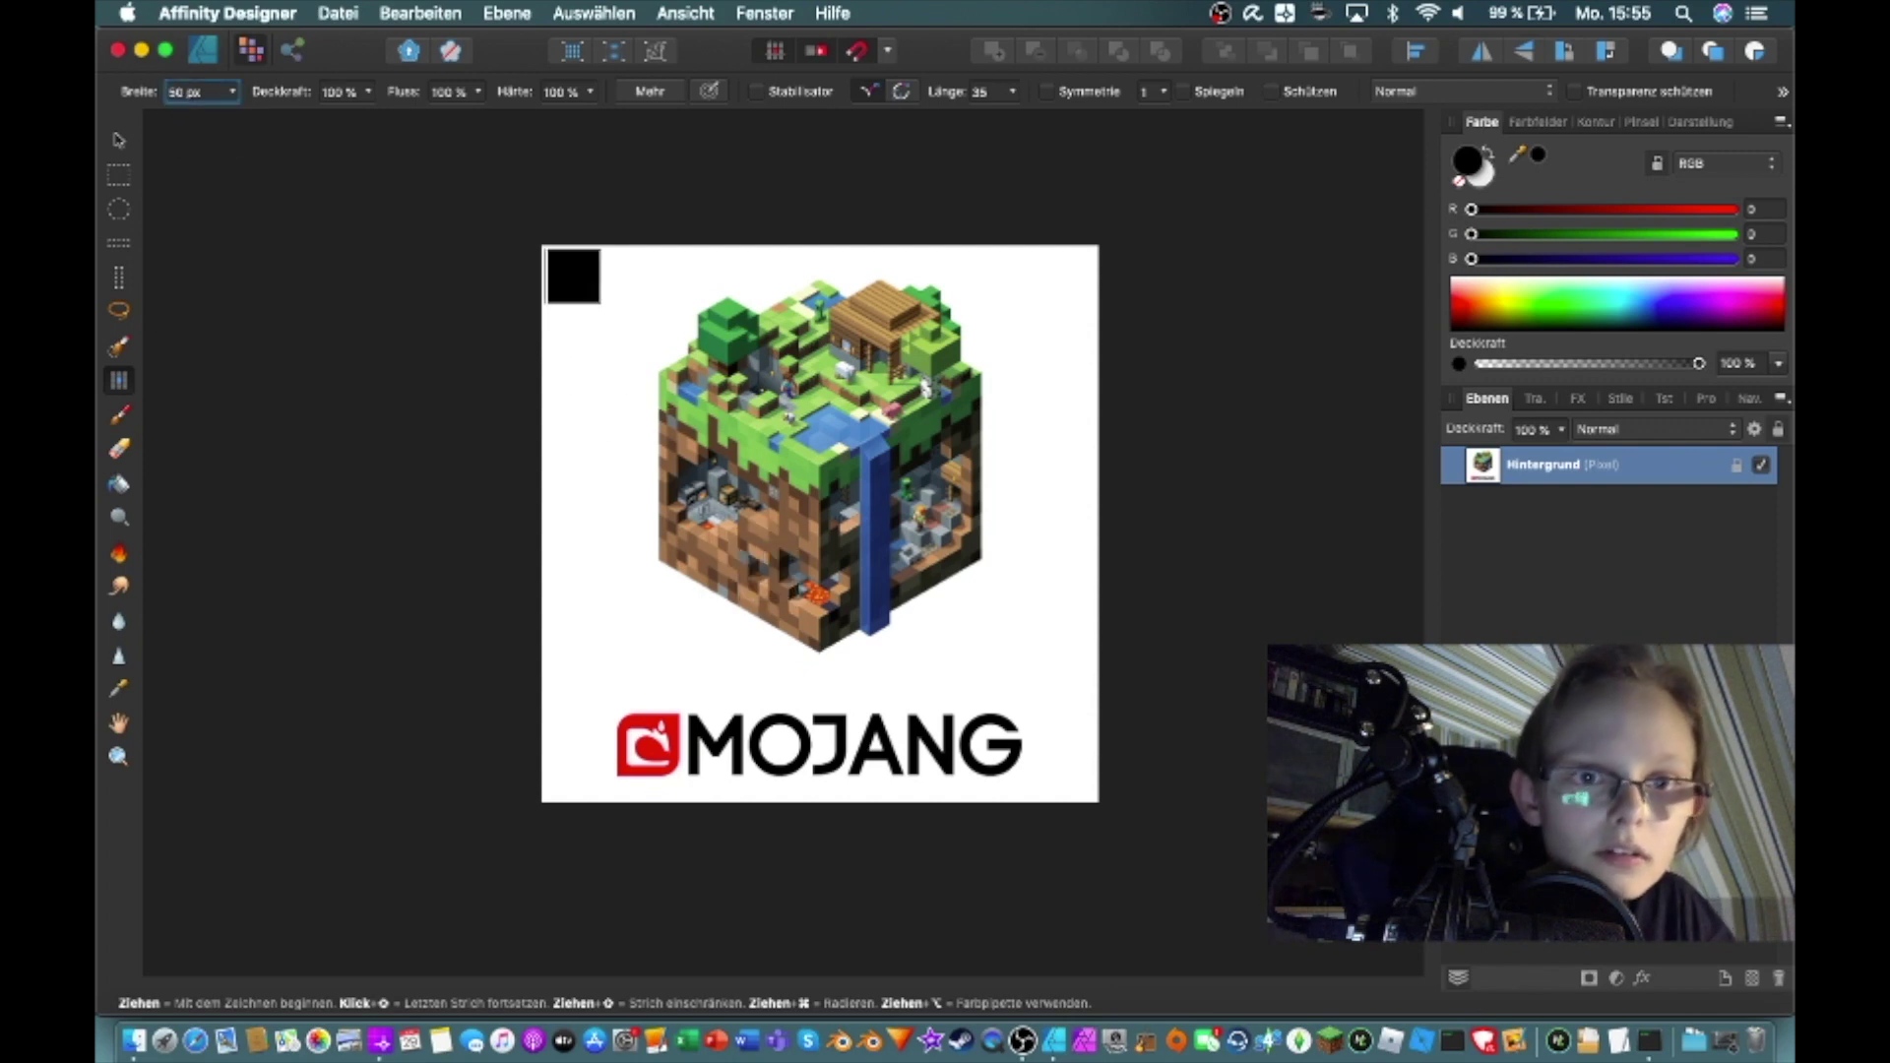
# Try the Pixel tool over the canvas at widths of 500 px and 550 px
pyautogui.click(174, 92)
pyautogui.write('500')
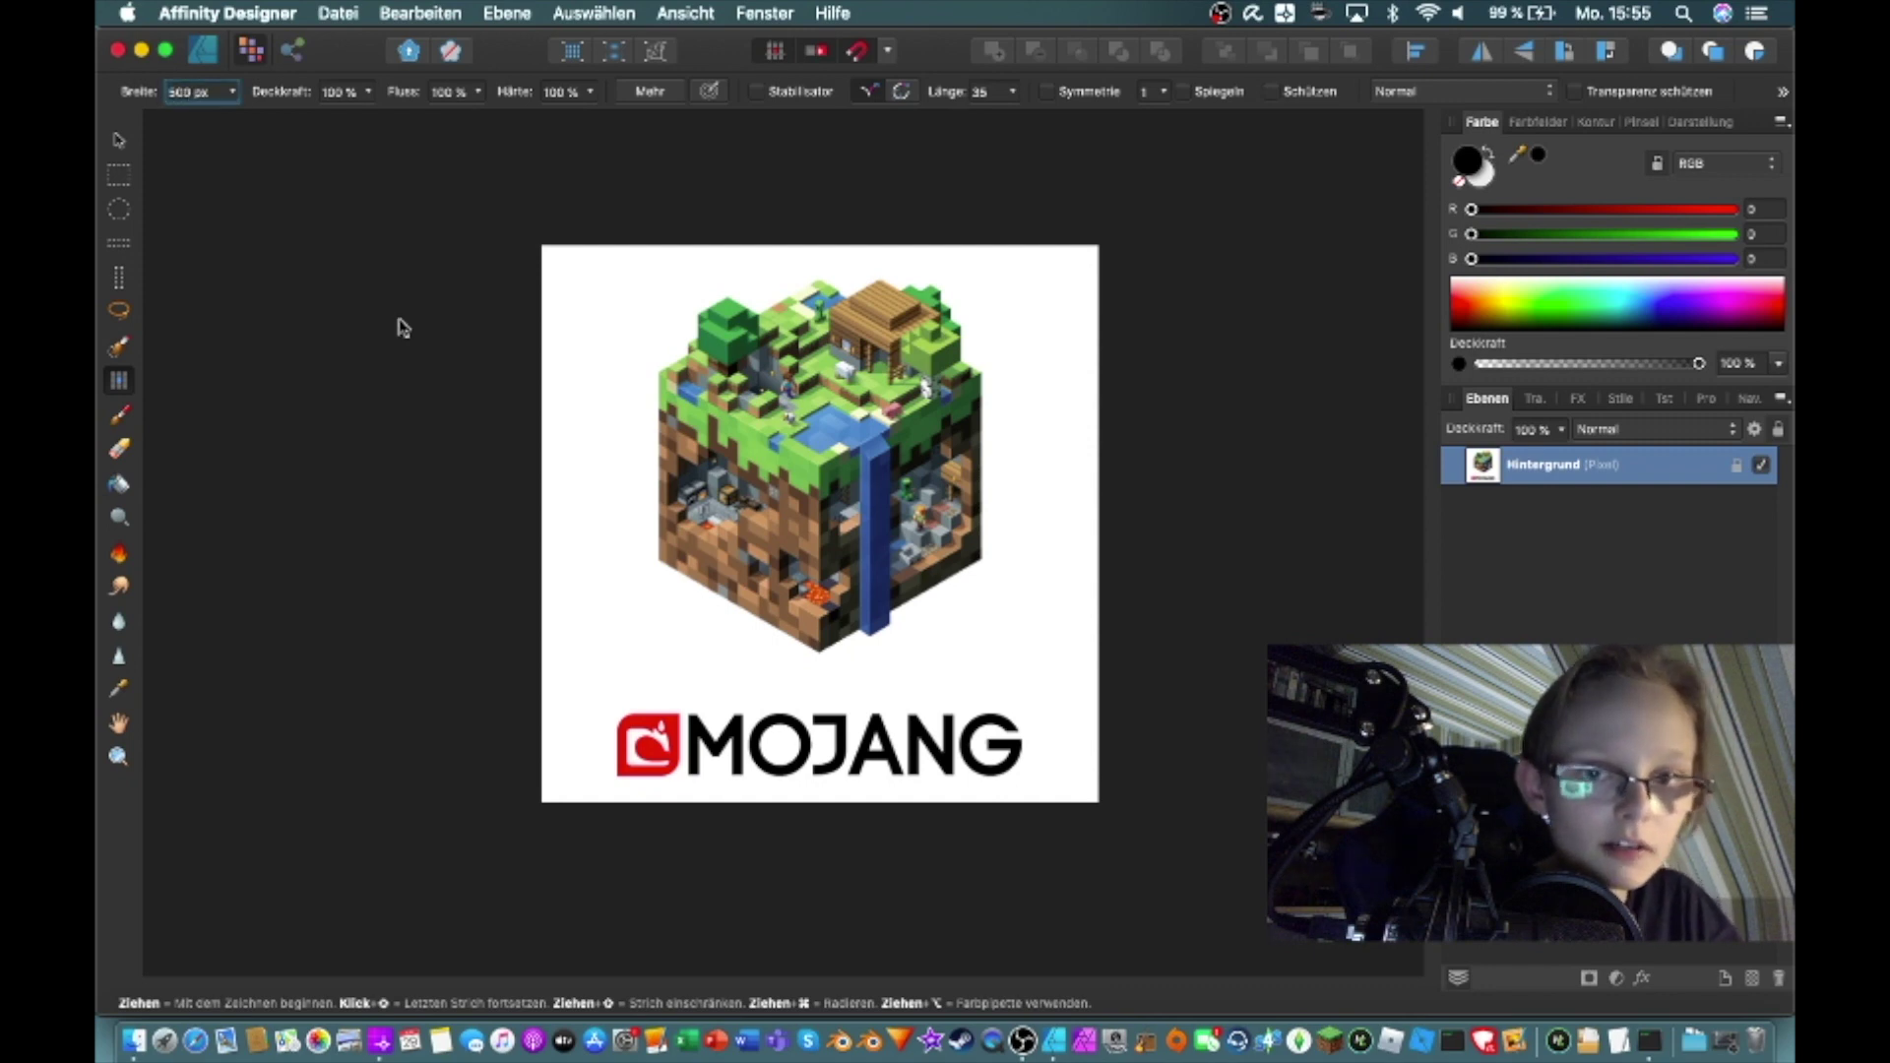
pyautogui.click(762, 541)
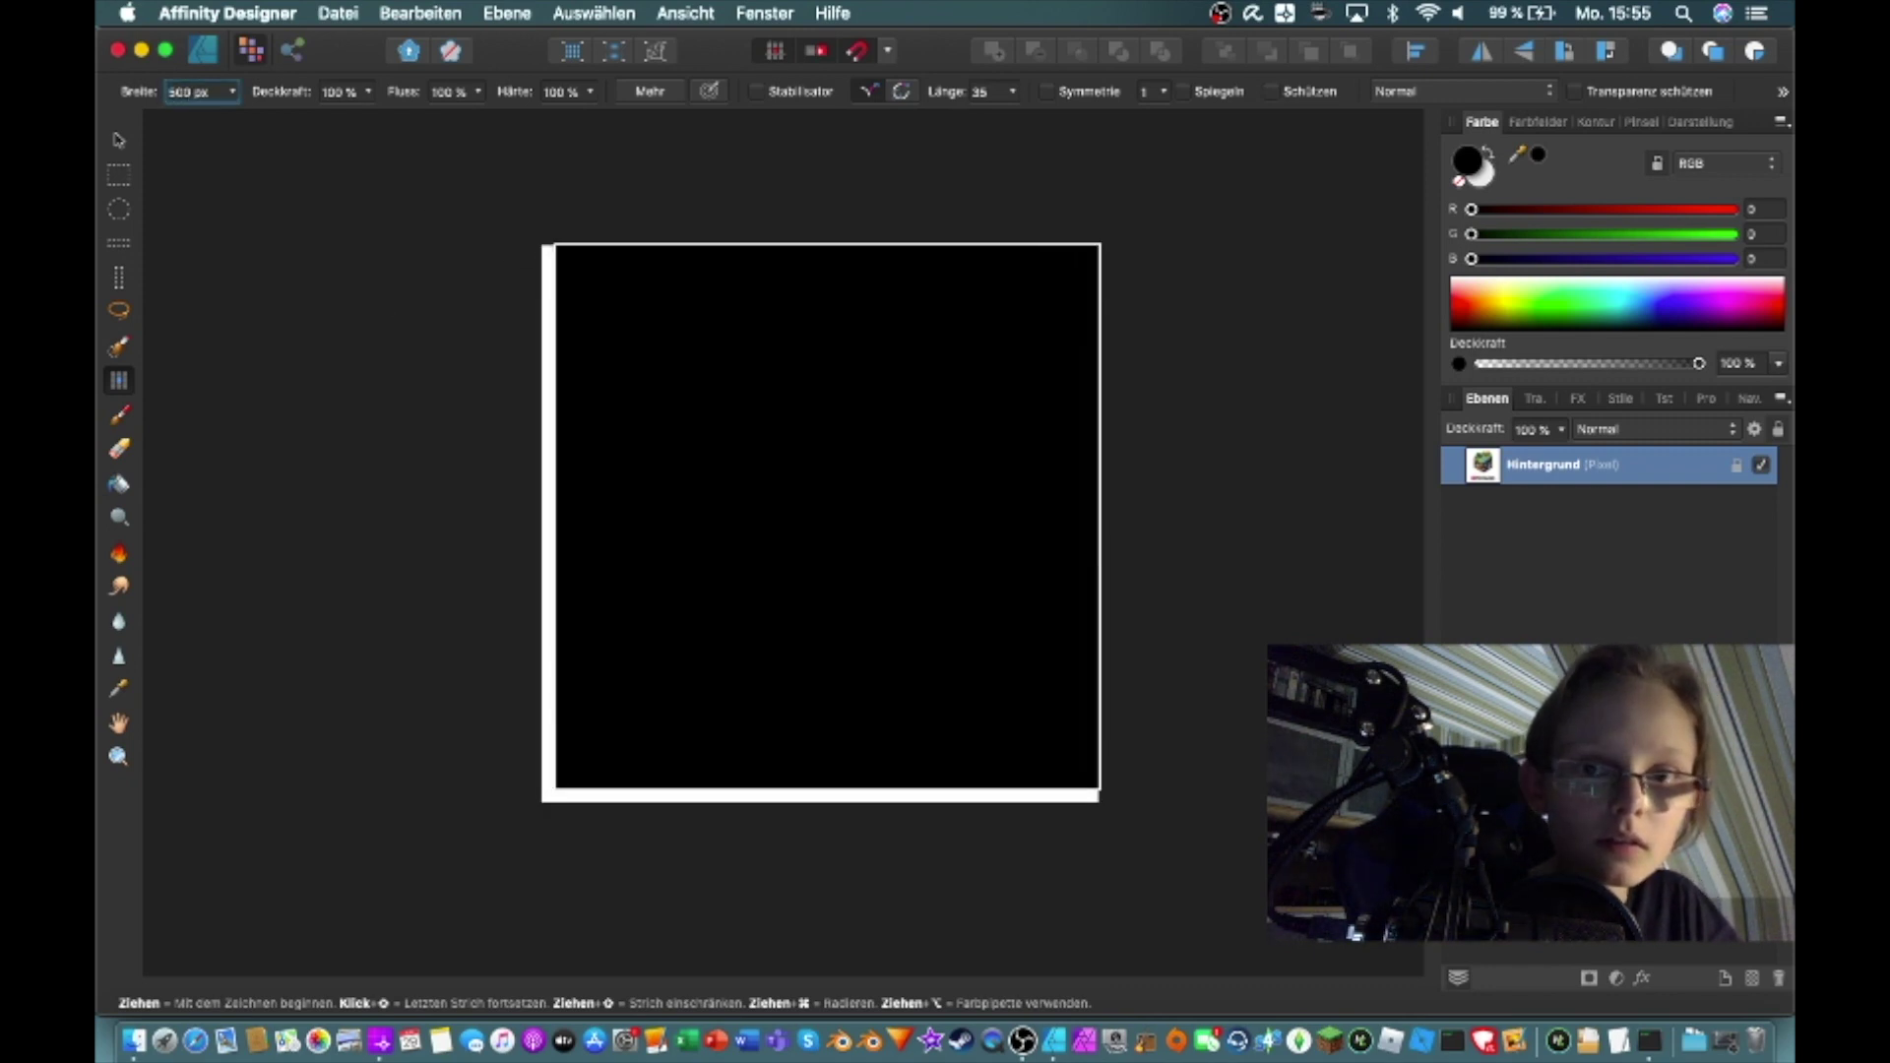
pyautogui.click(189, 91)
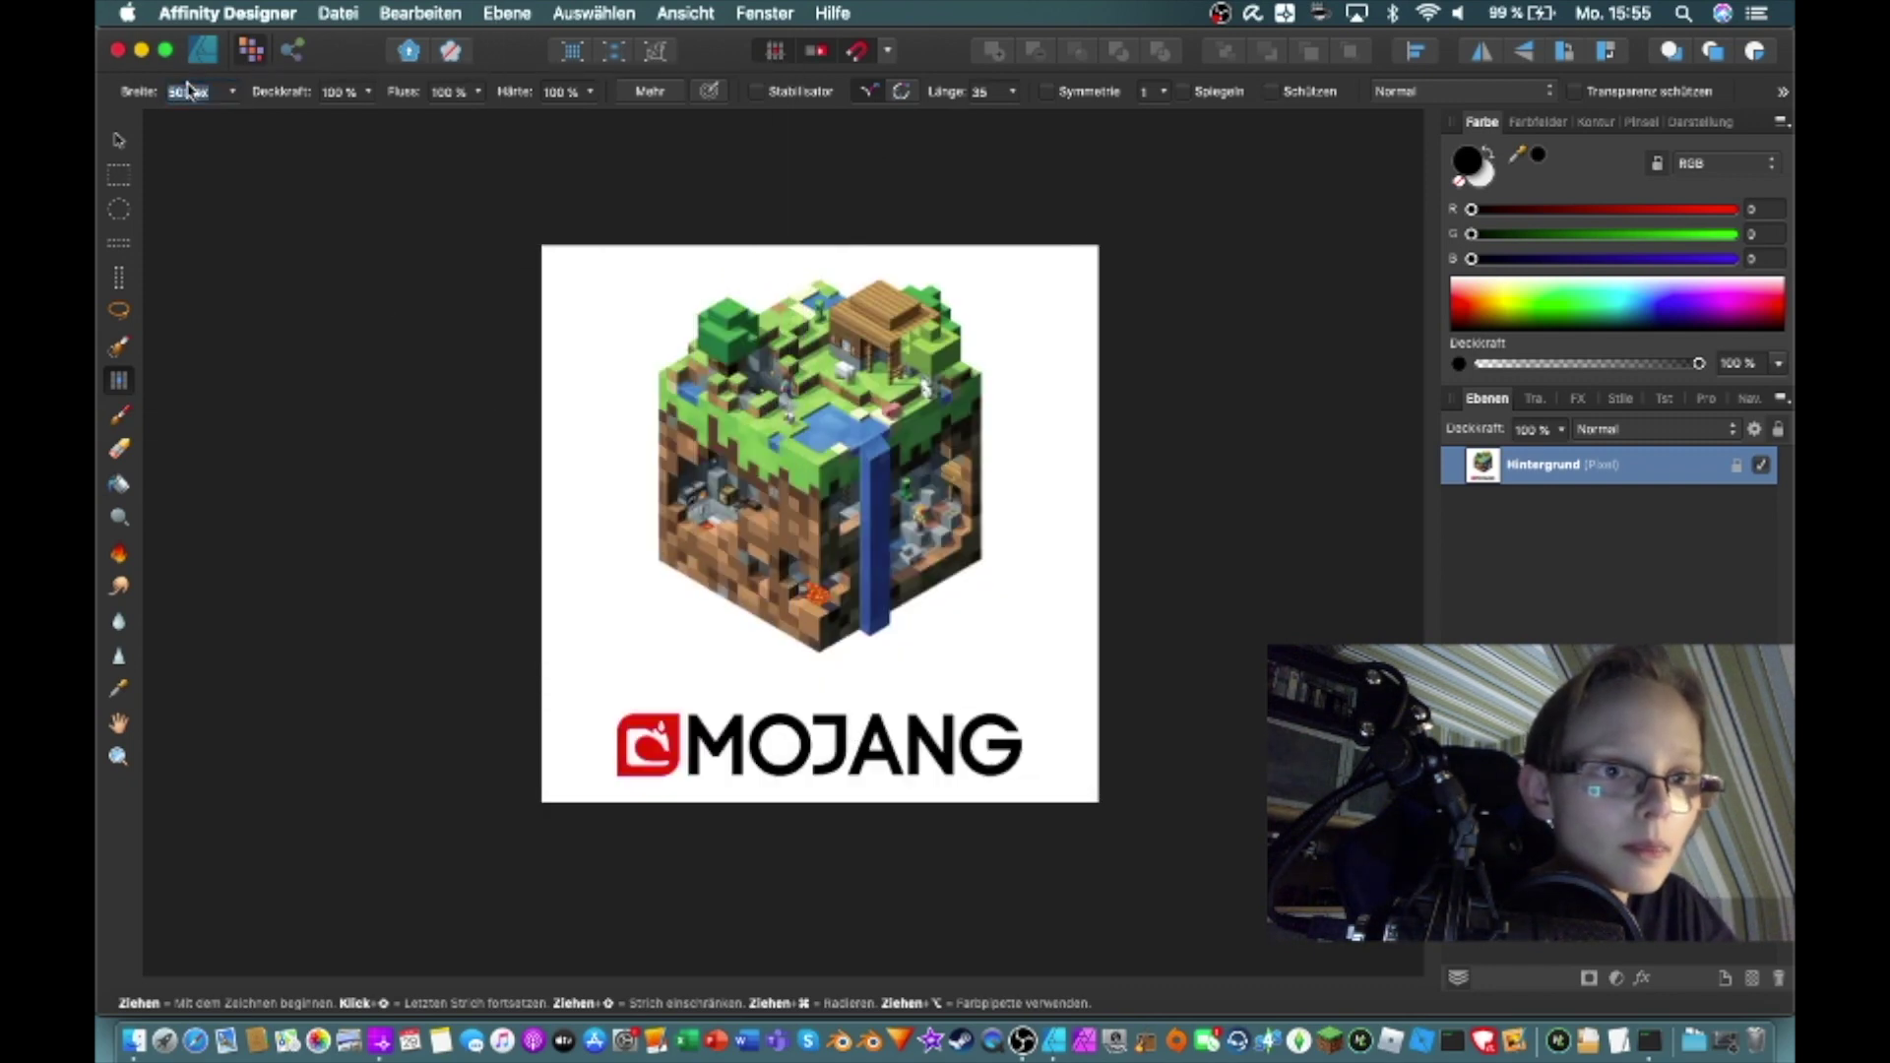
pyautogui.write('50')
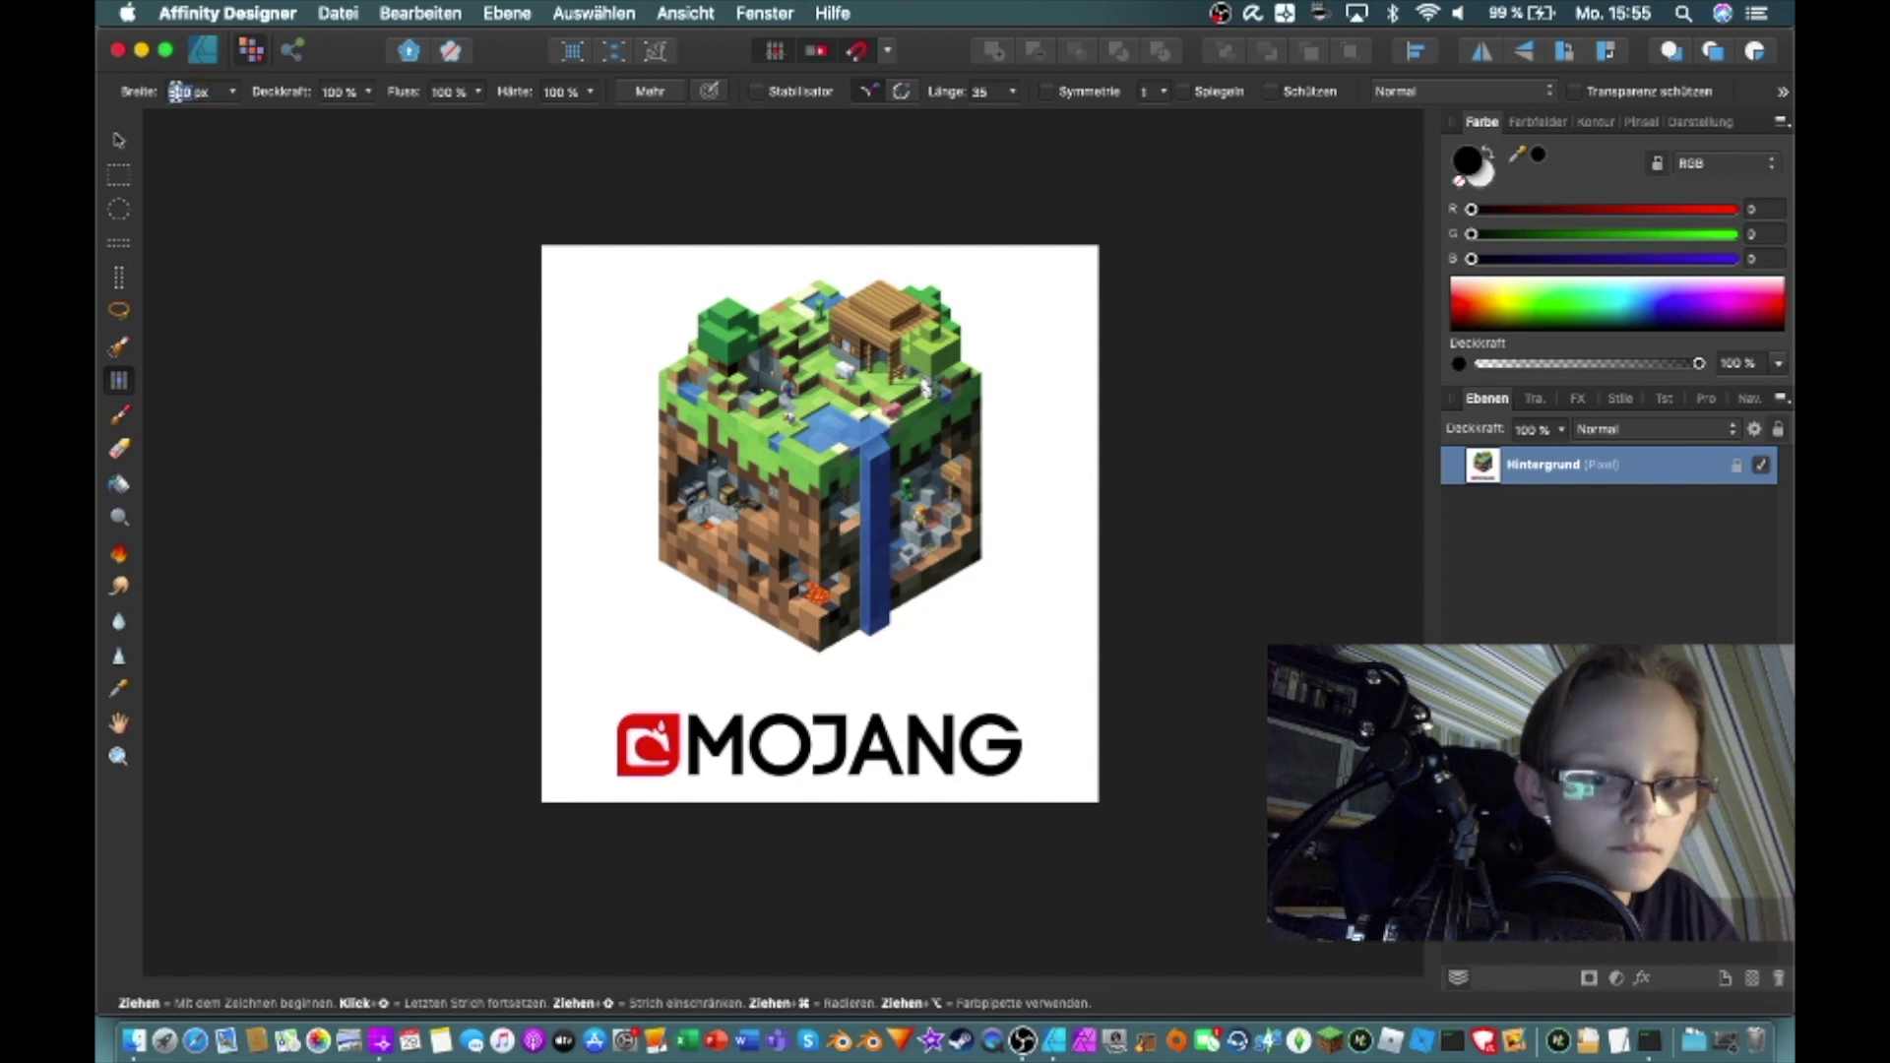
pyautogui.click(179, 91)
pyautogui.write('5')
pyautogui.press('Return')
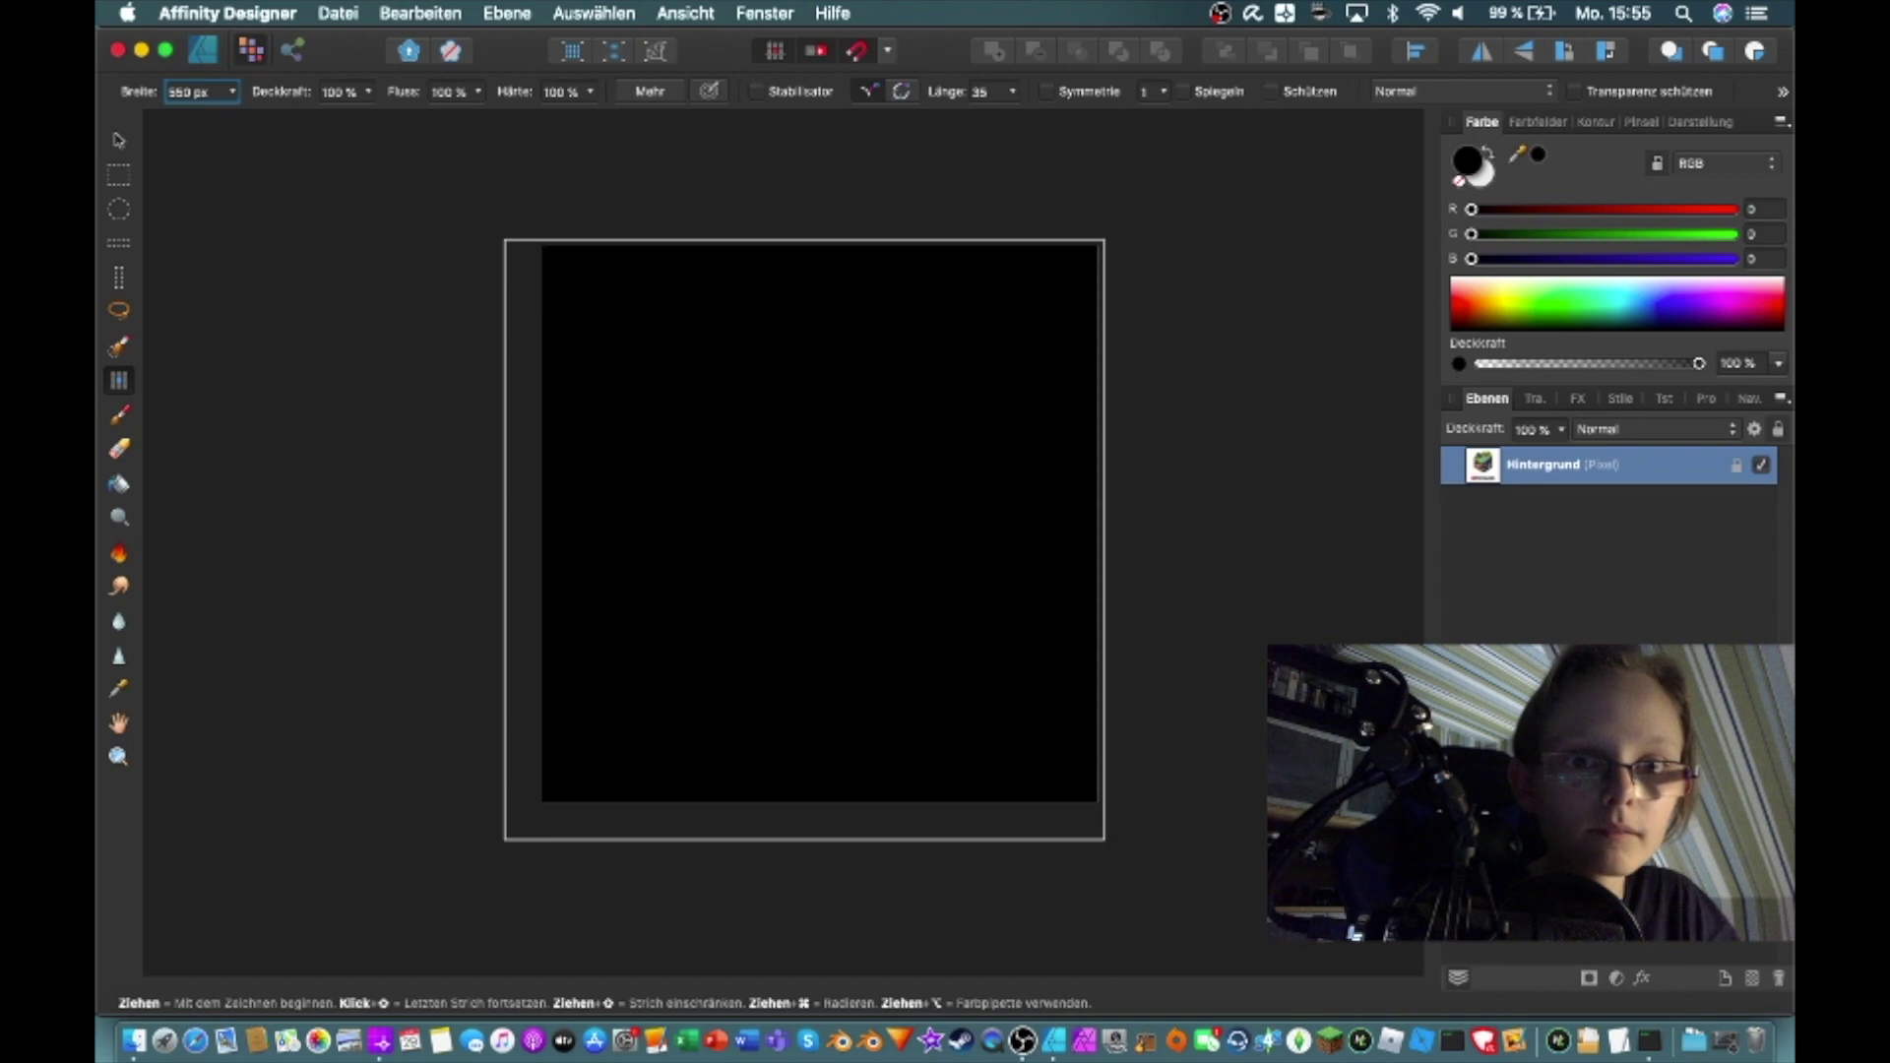
# Try Pixel tool widths of 525 px and 520 px against the icon's size
pyautogui.doubleClick(179, 89)
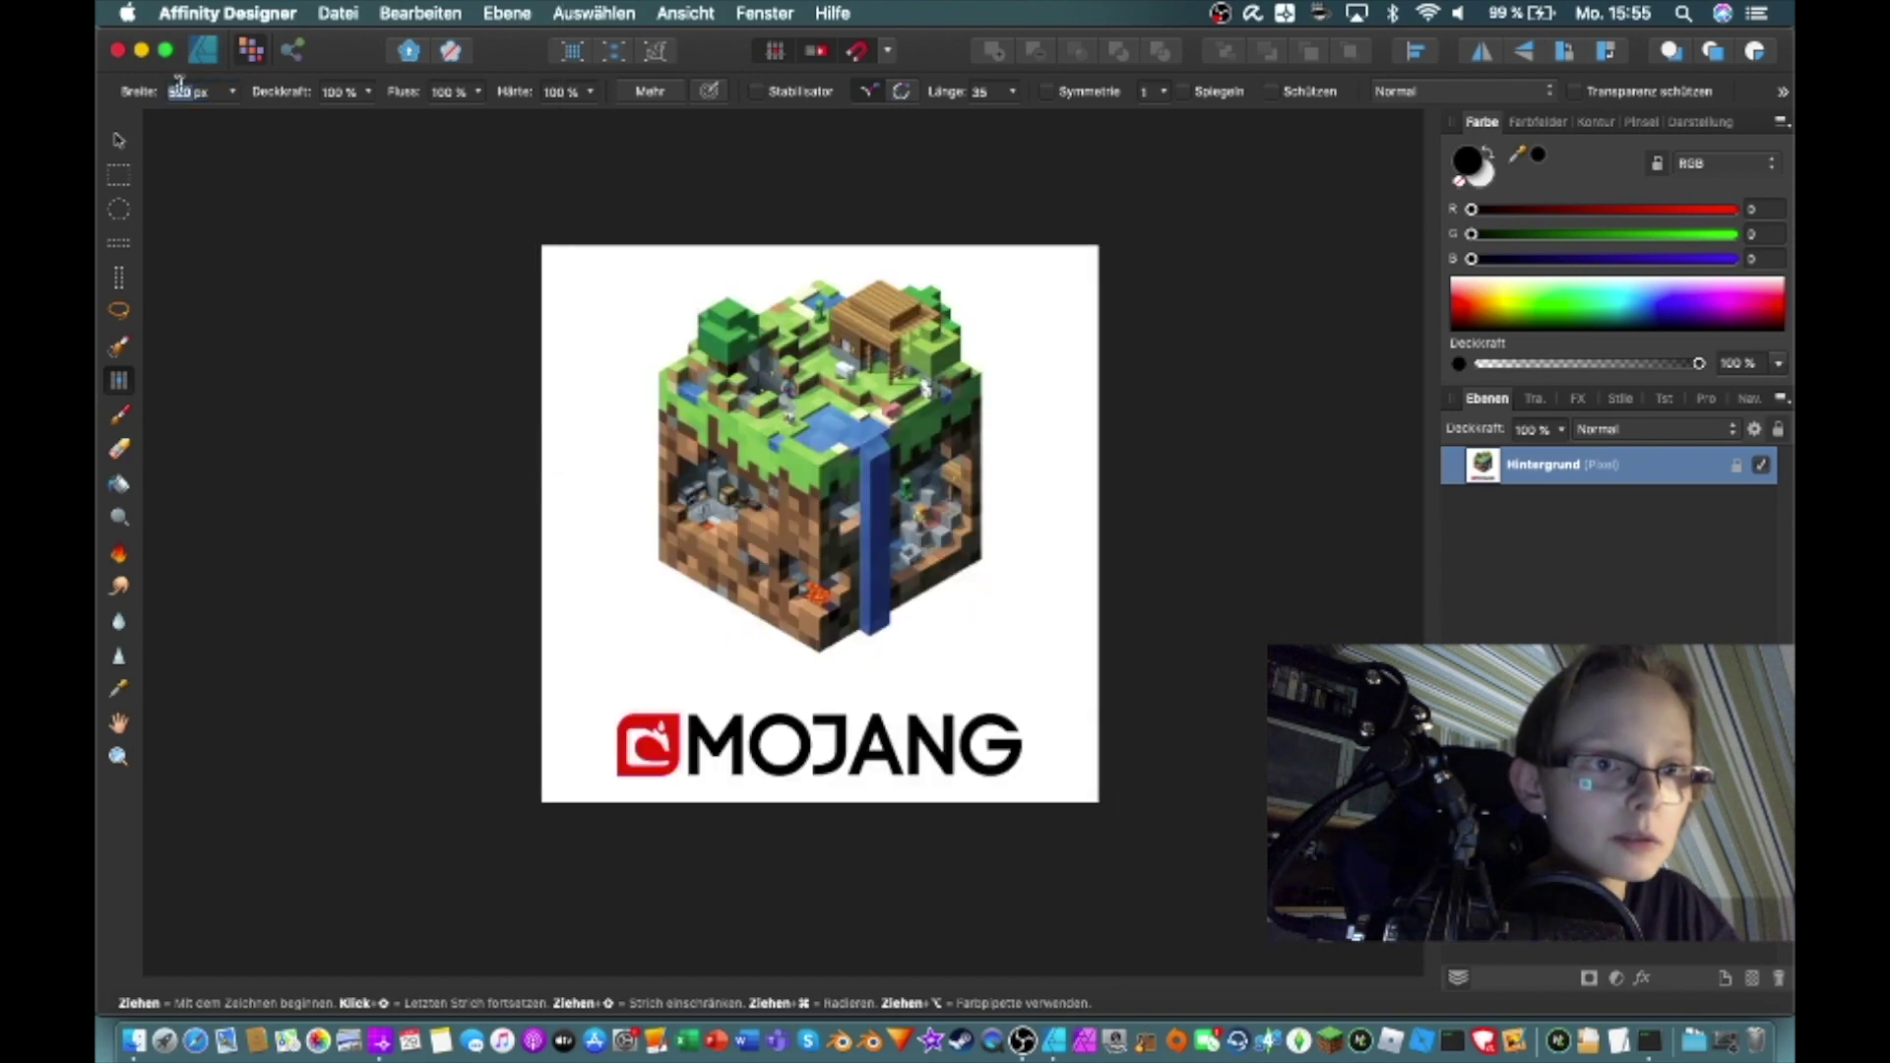
pyautogui.write('525')
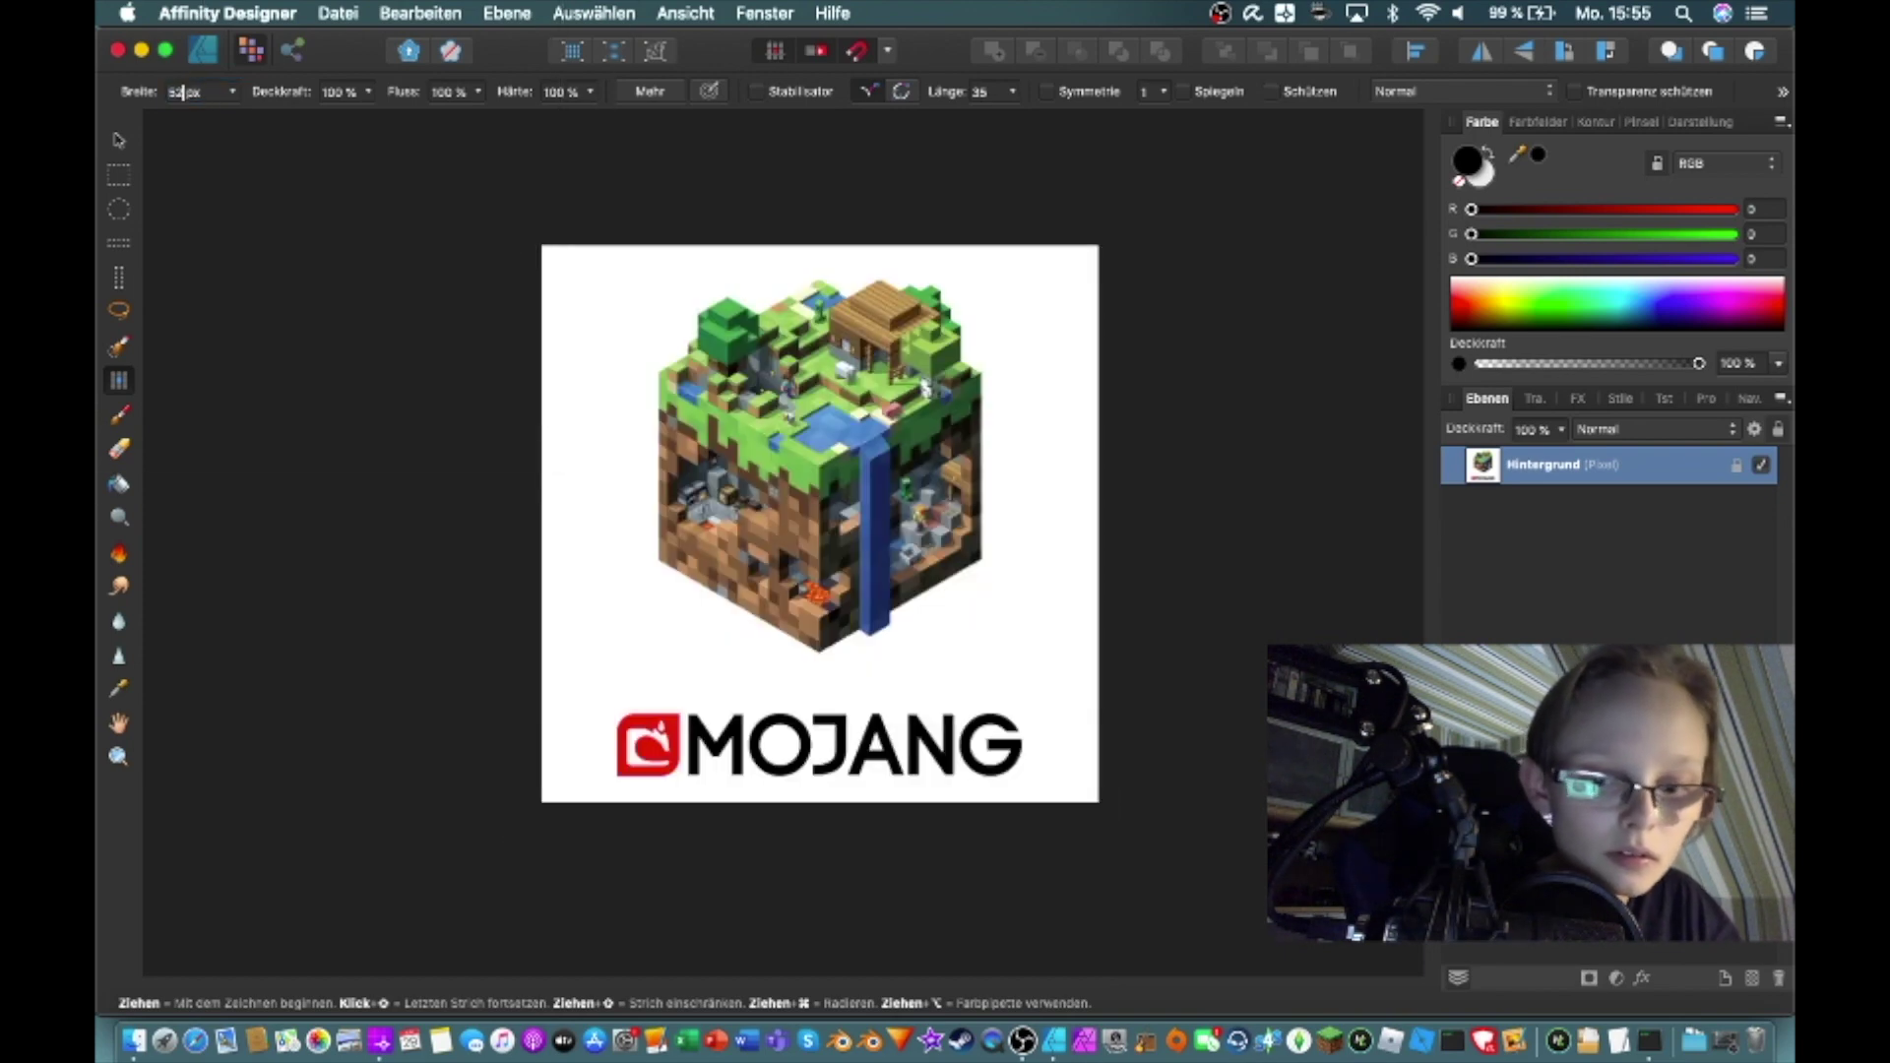
pyautogui.press('Return')
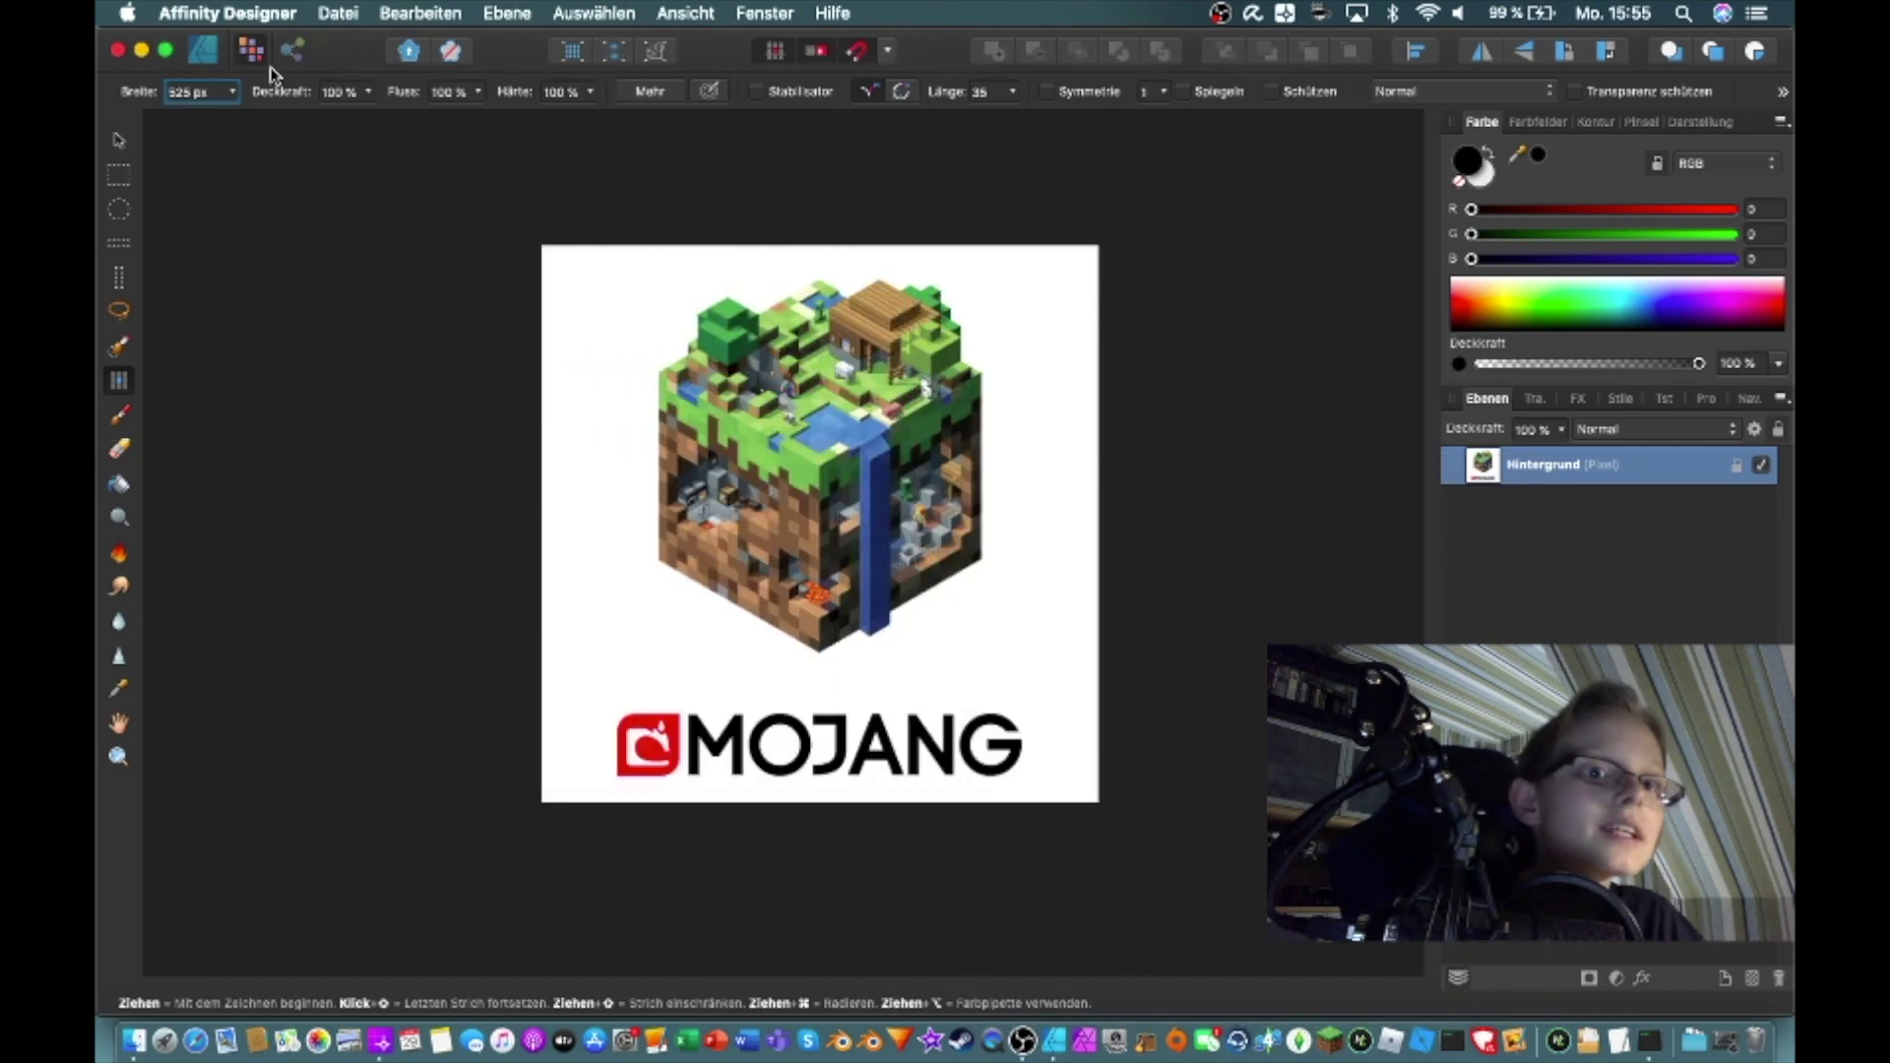
pyautogui.click(172, 93)
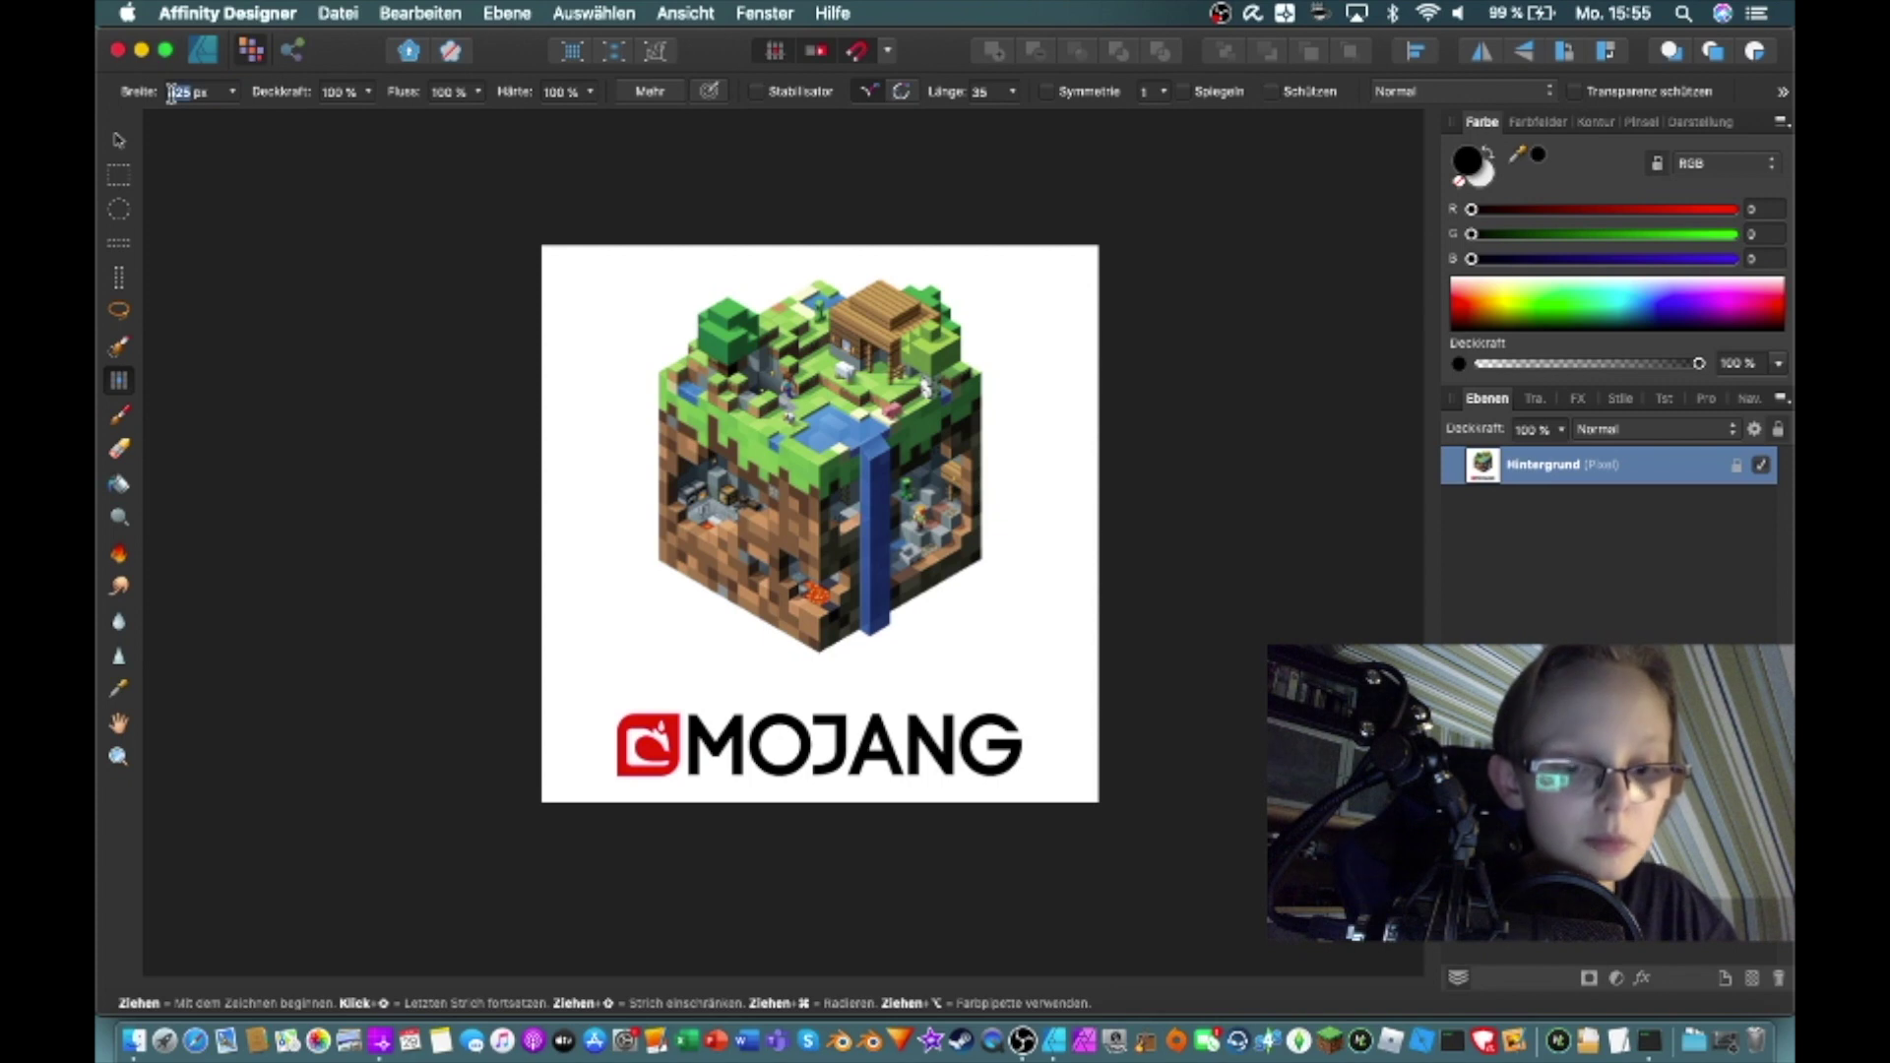
pyautogui.write('520')
pyautogui.press('Return')
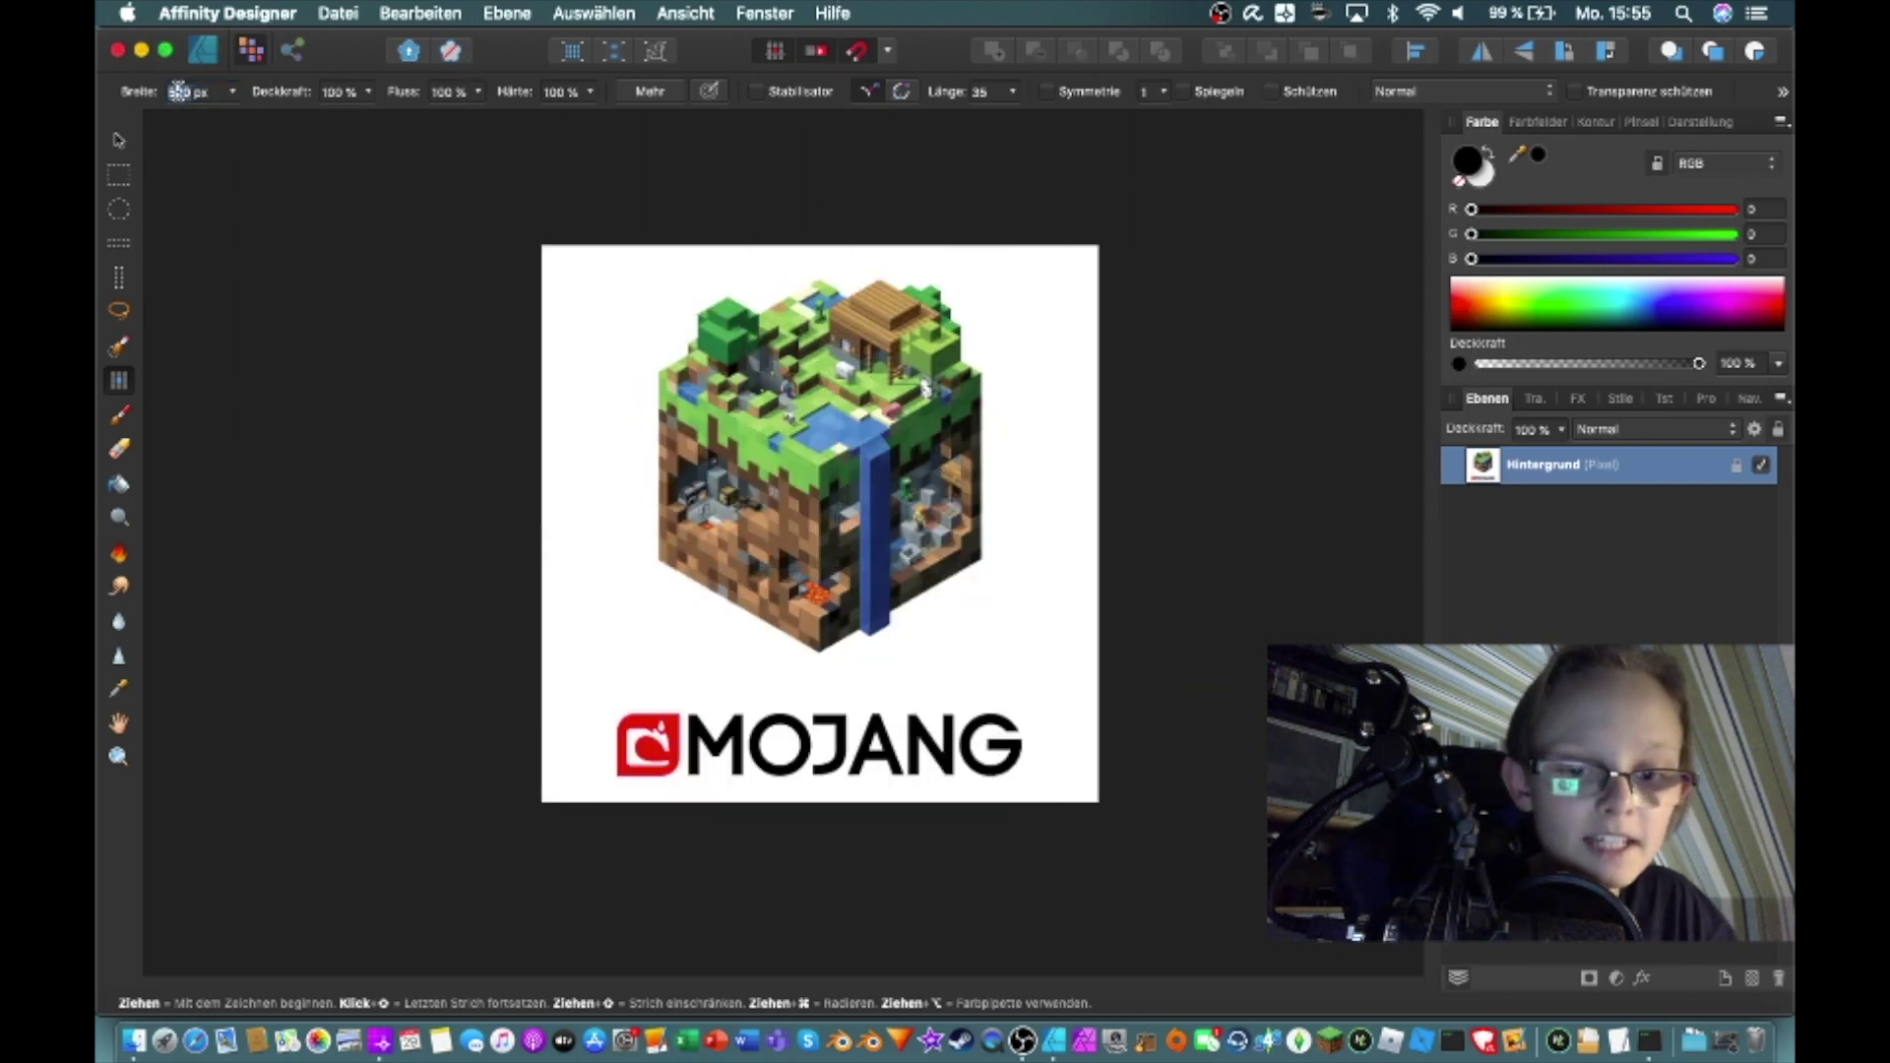
# Set the Pixel tool's width back to 50 px
pyautogui.click(178, 91)
pyautogui.write('5')
pyautogui.press('Return')
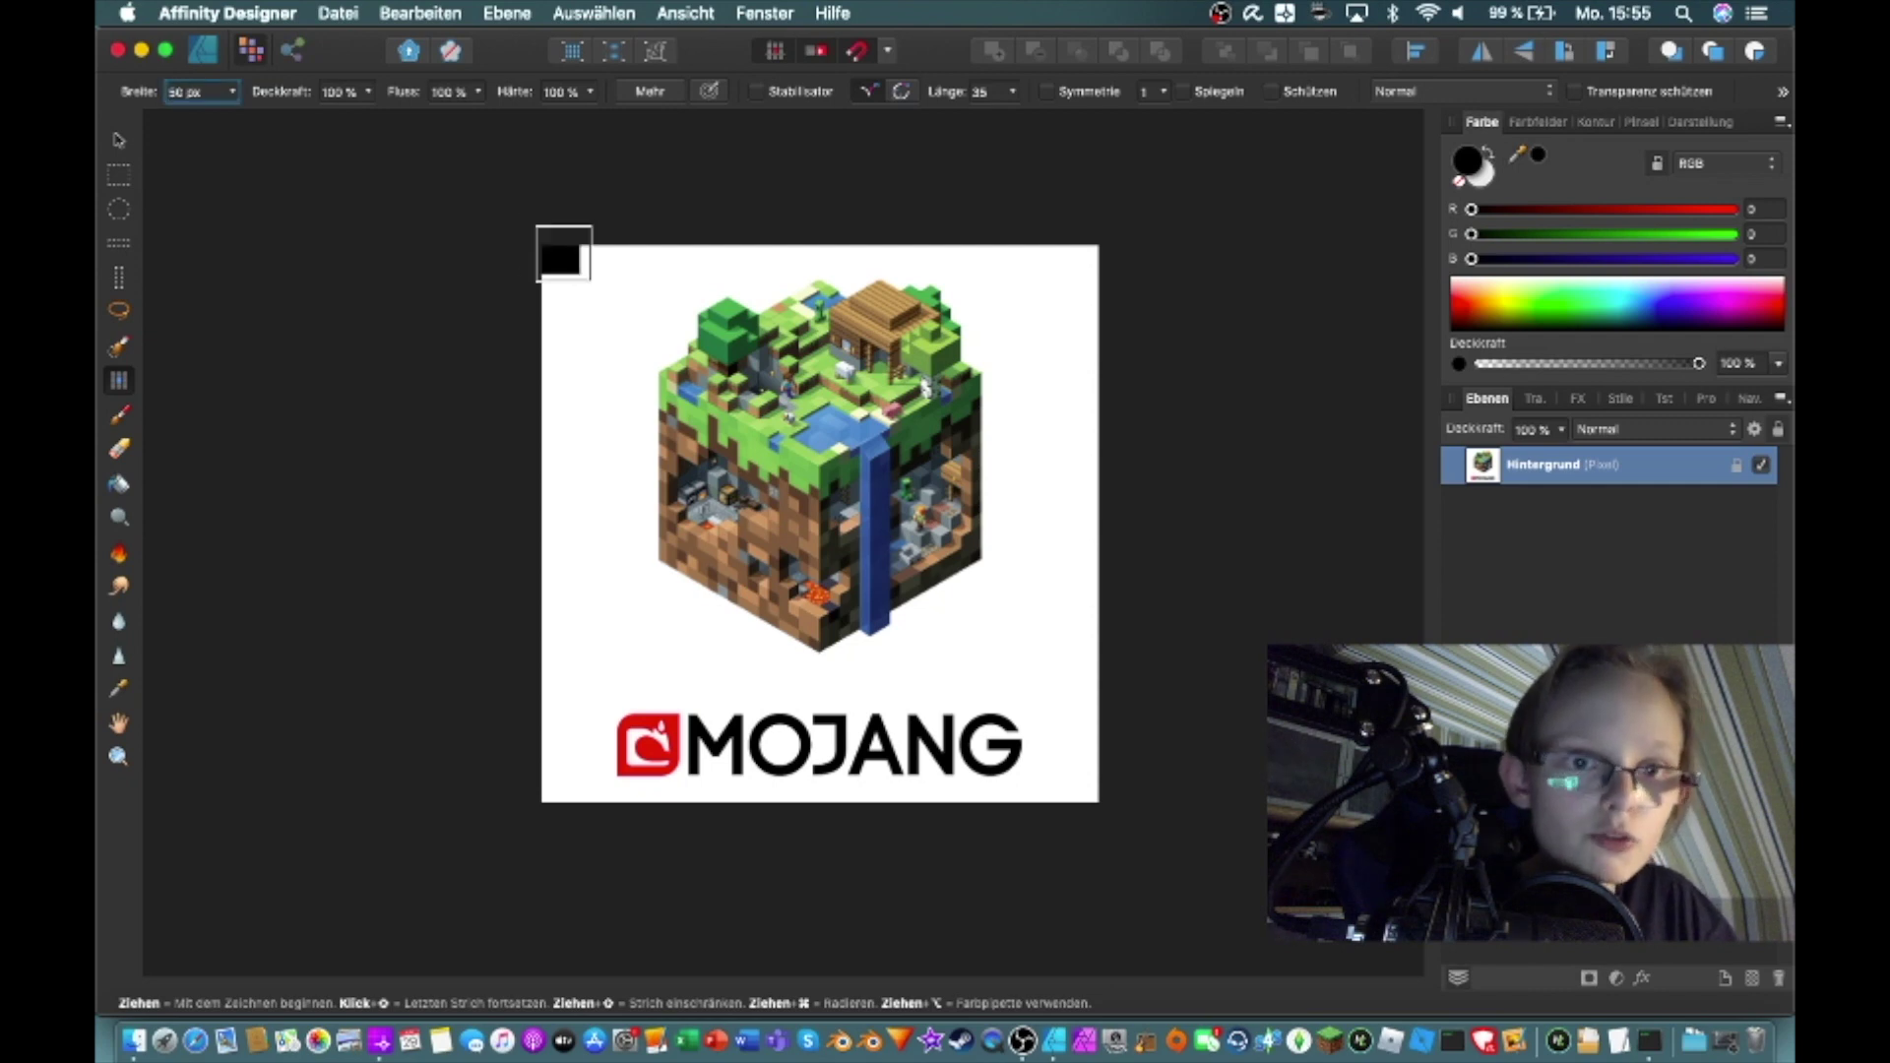
pyautogui.scroll(3, 571, 273)
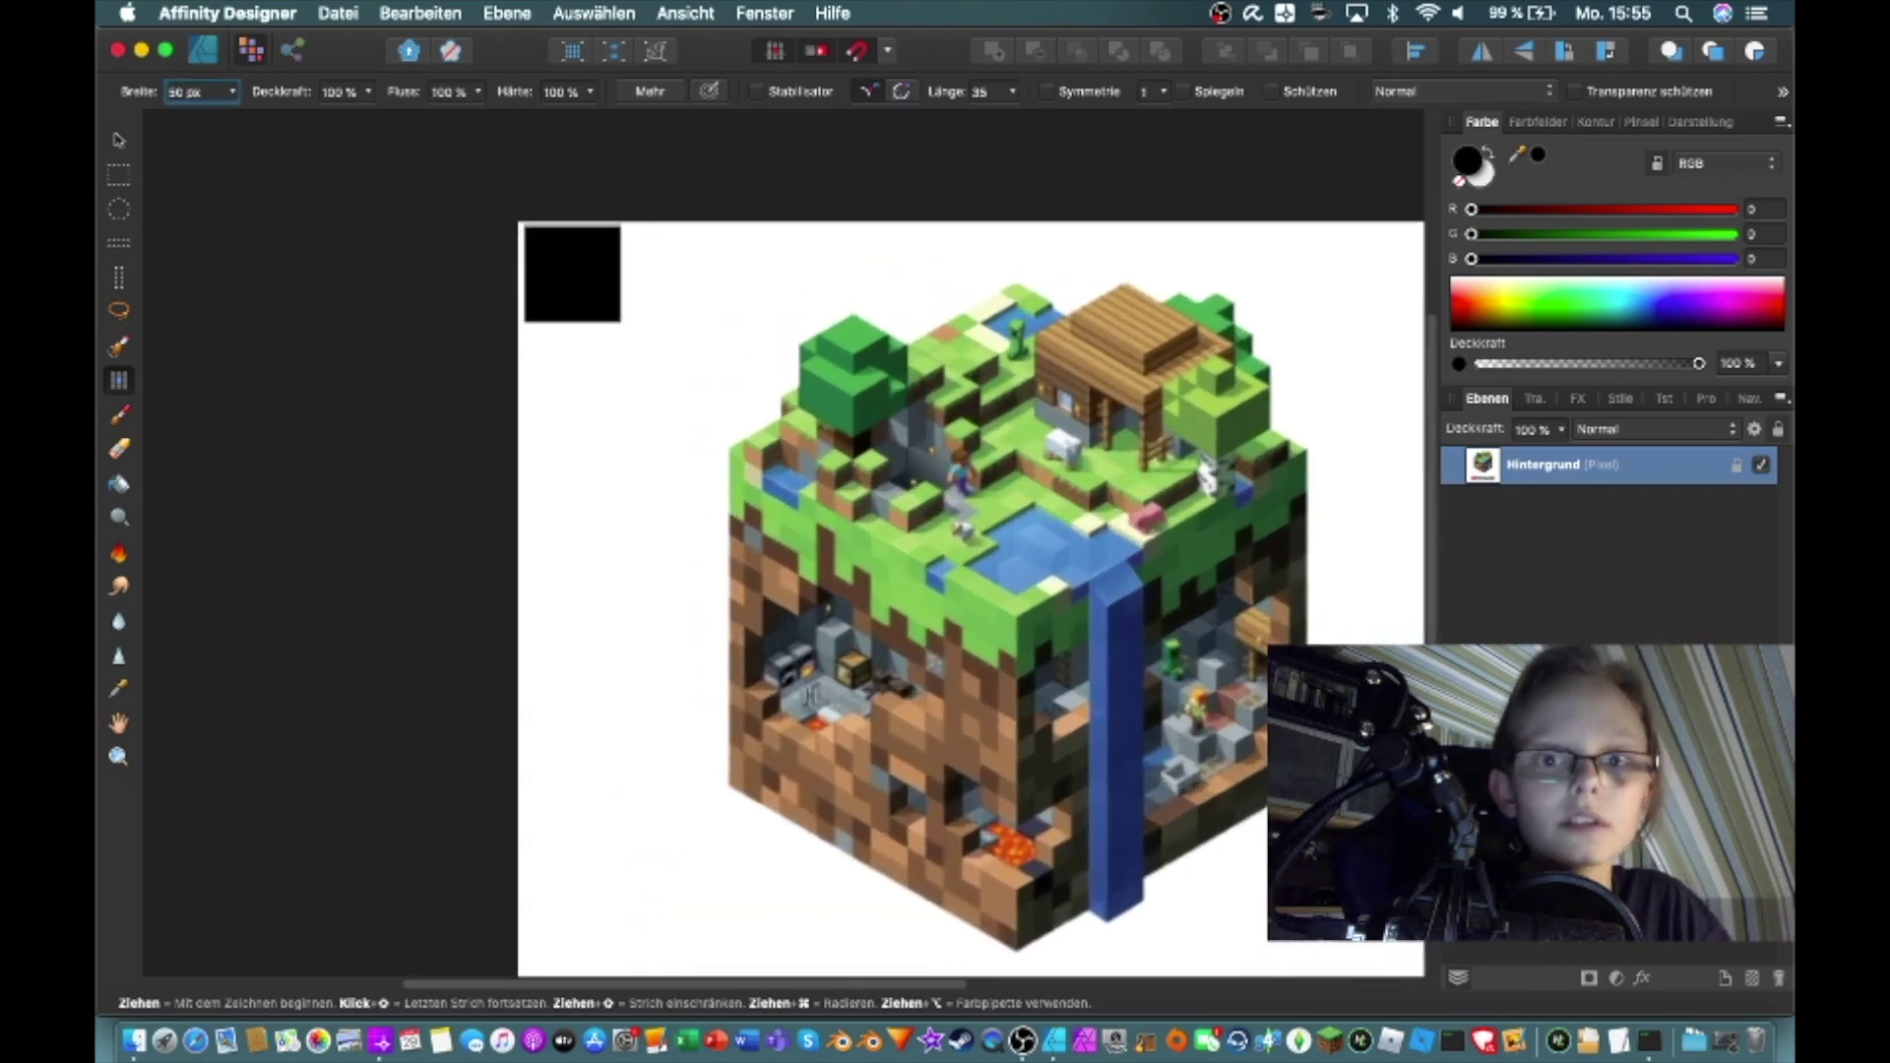
pyautogui.scroll(-5, 421, 233)
pyautogui.scroll(3, 840, 423)
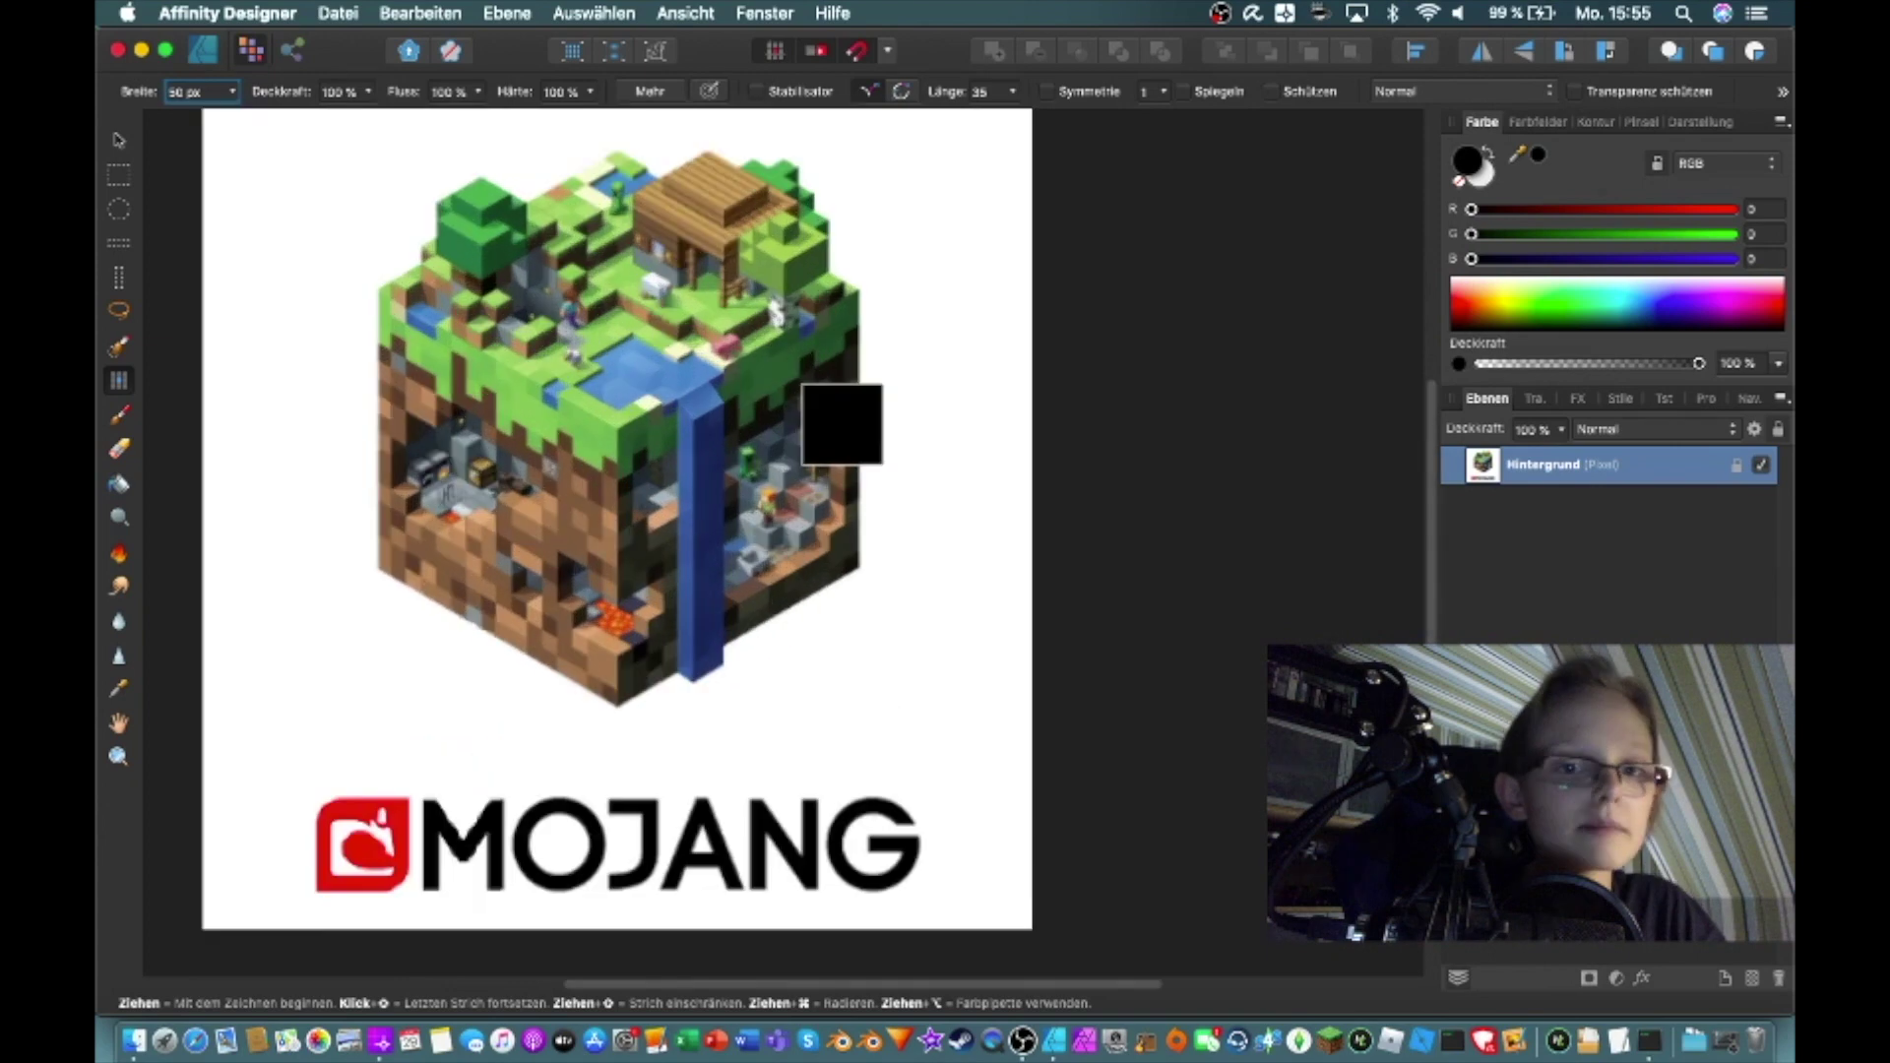
pyautogui.scroll(-3, 840, 424)
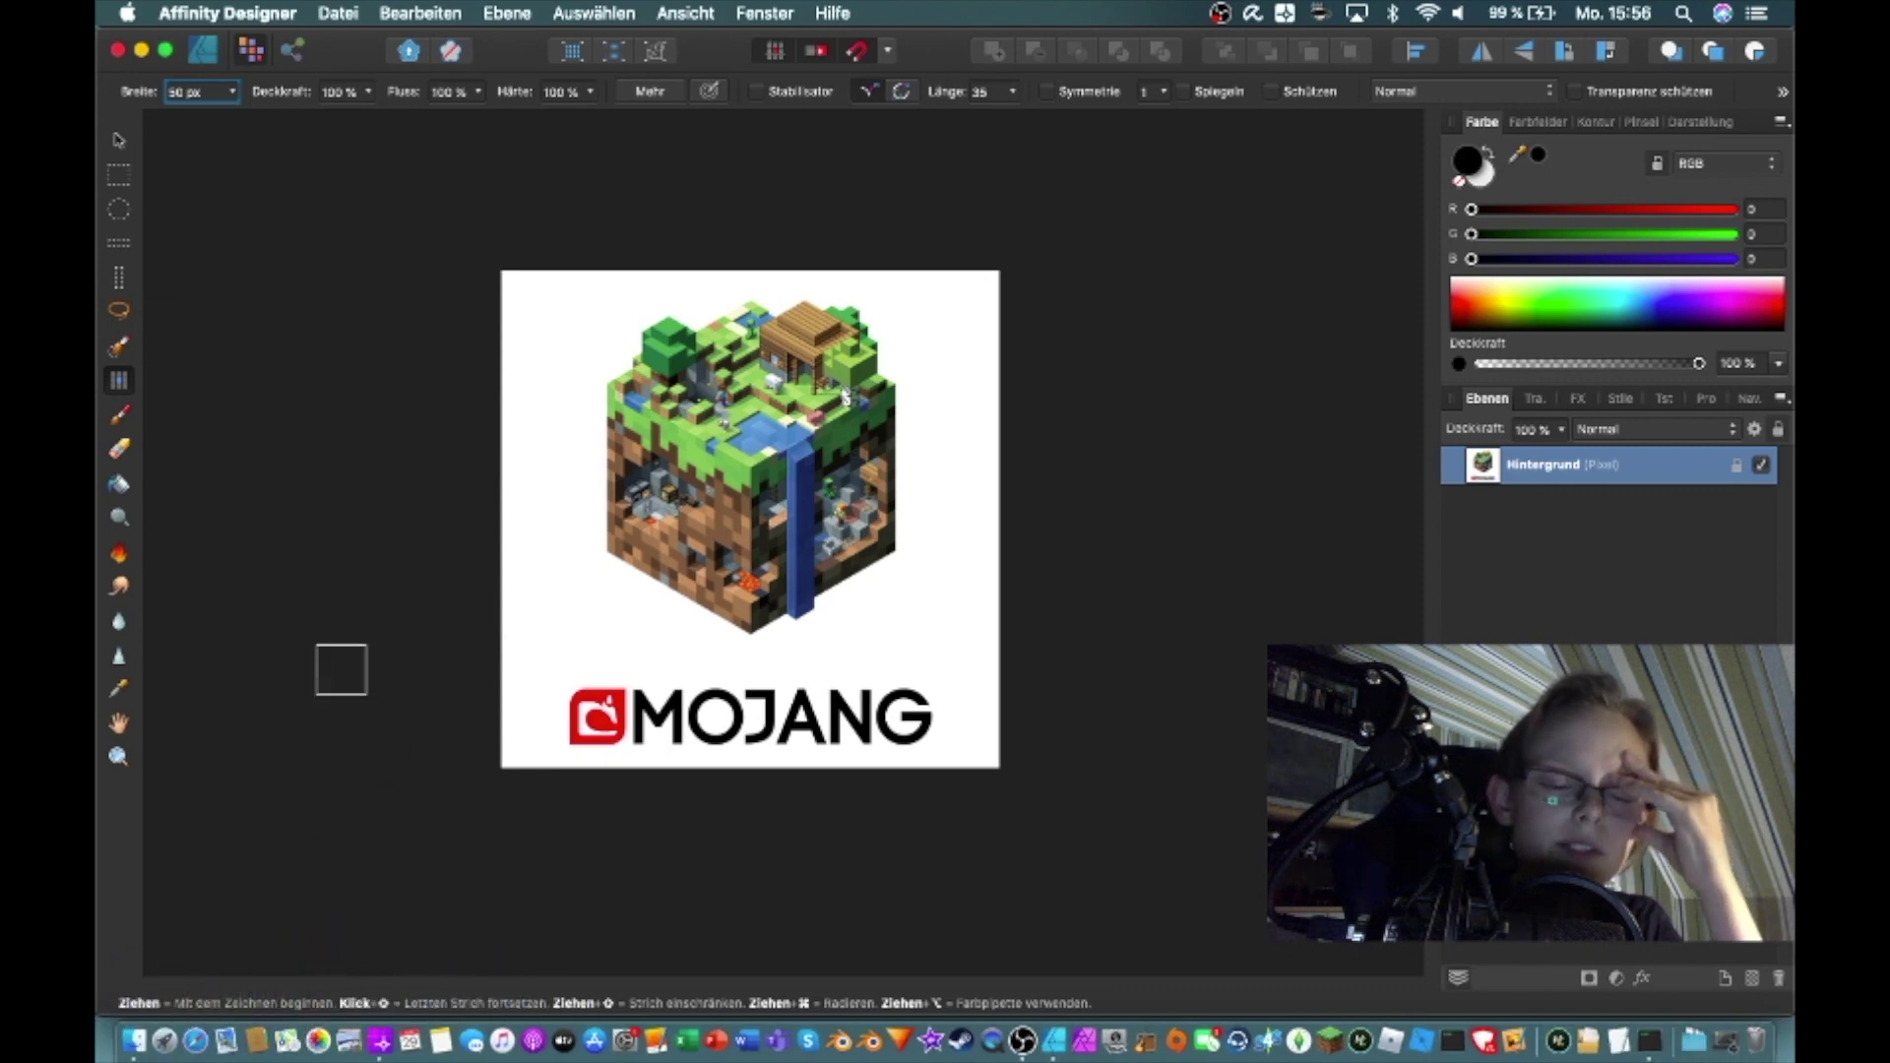
# Switch to Safari, search the web for "cinema 4d" and take a brief look at the sponsored Substance result
pyautogui.click(172, 956)
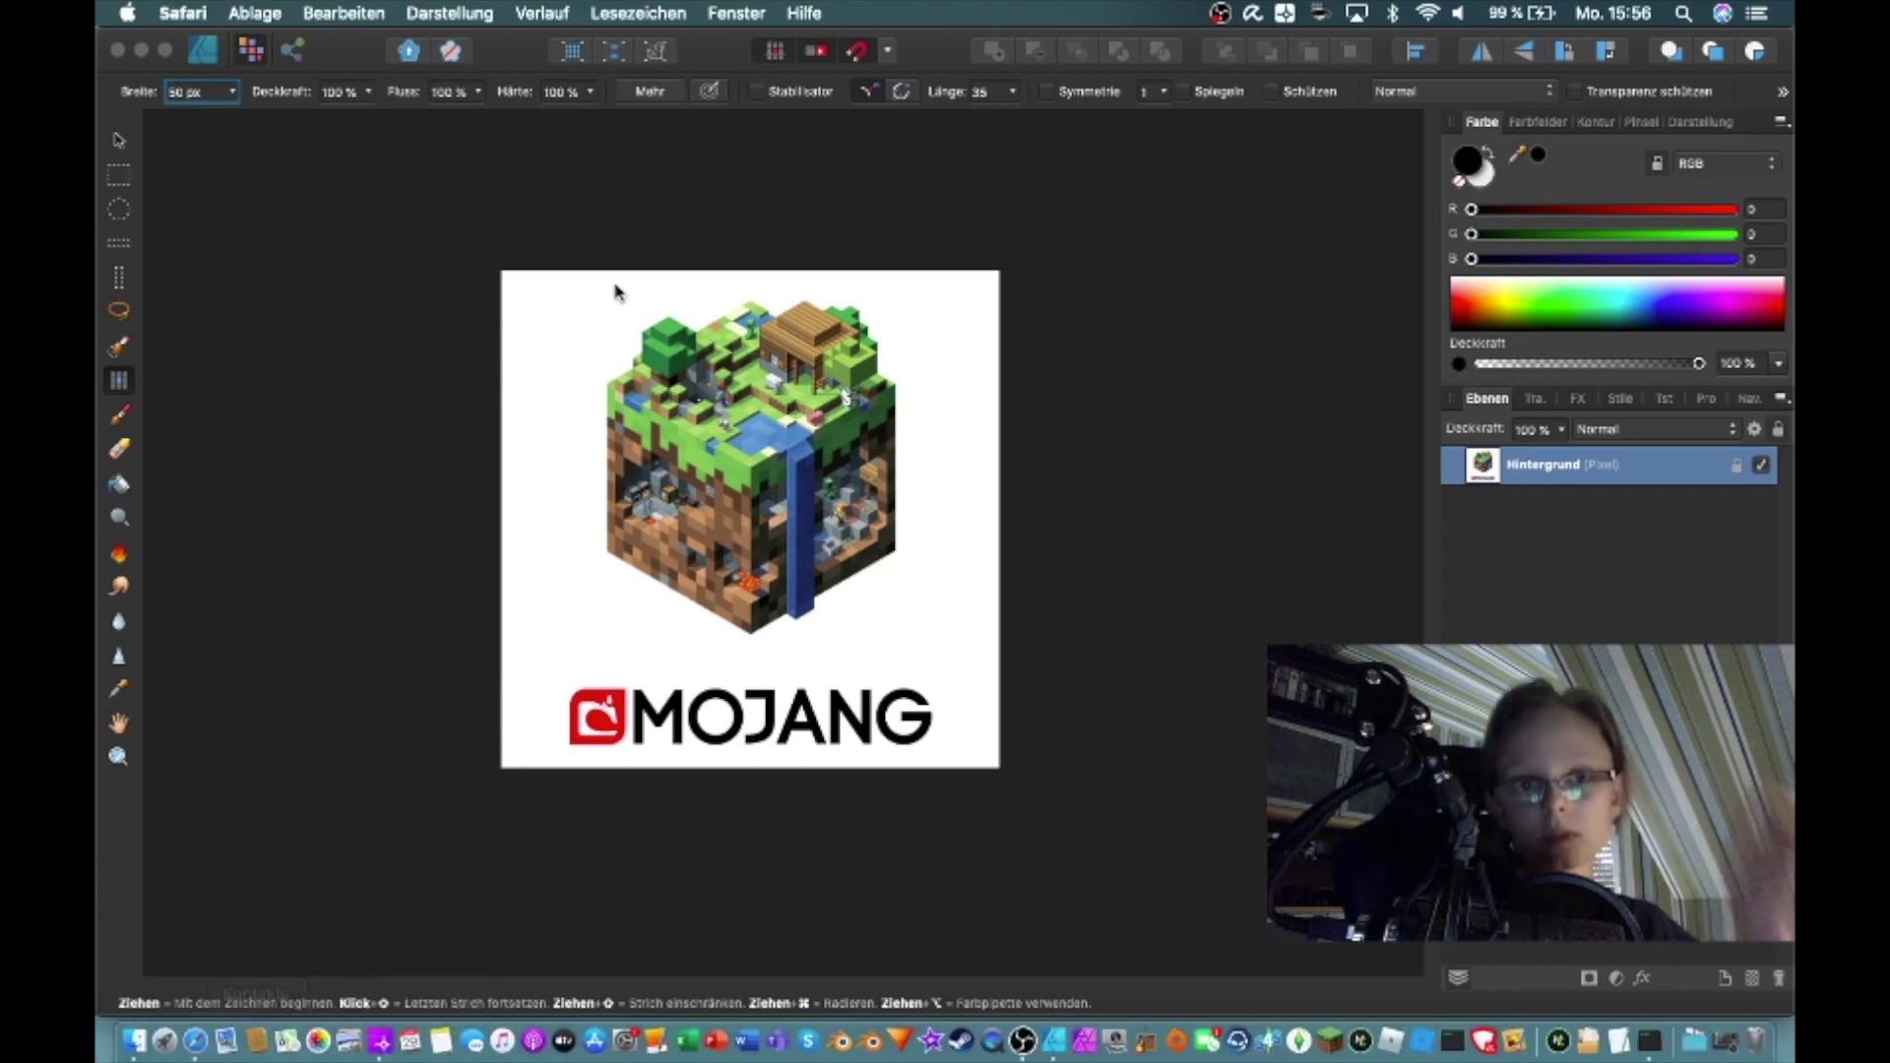
pyautogui.write('cinema')
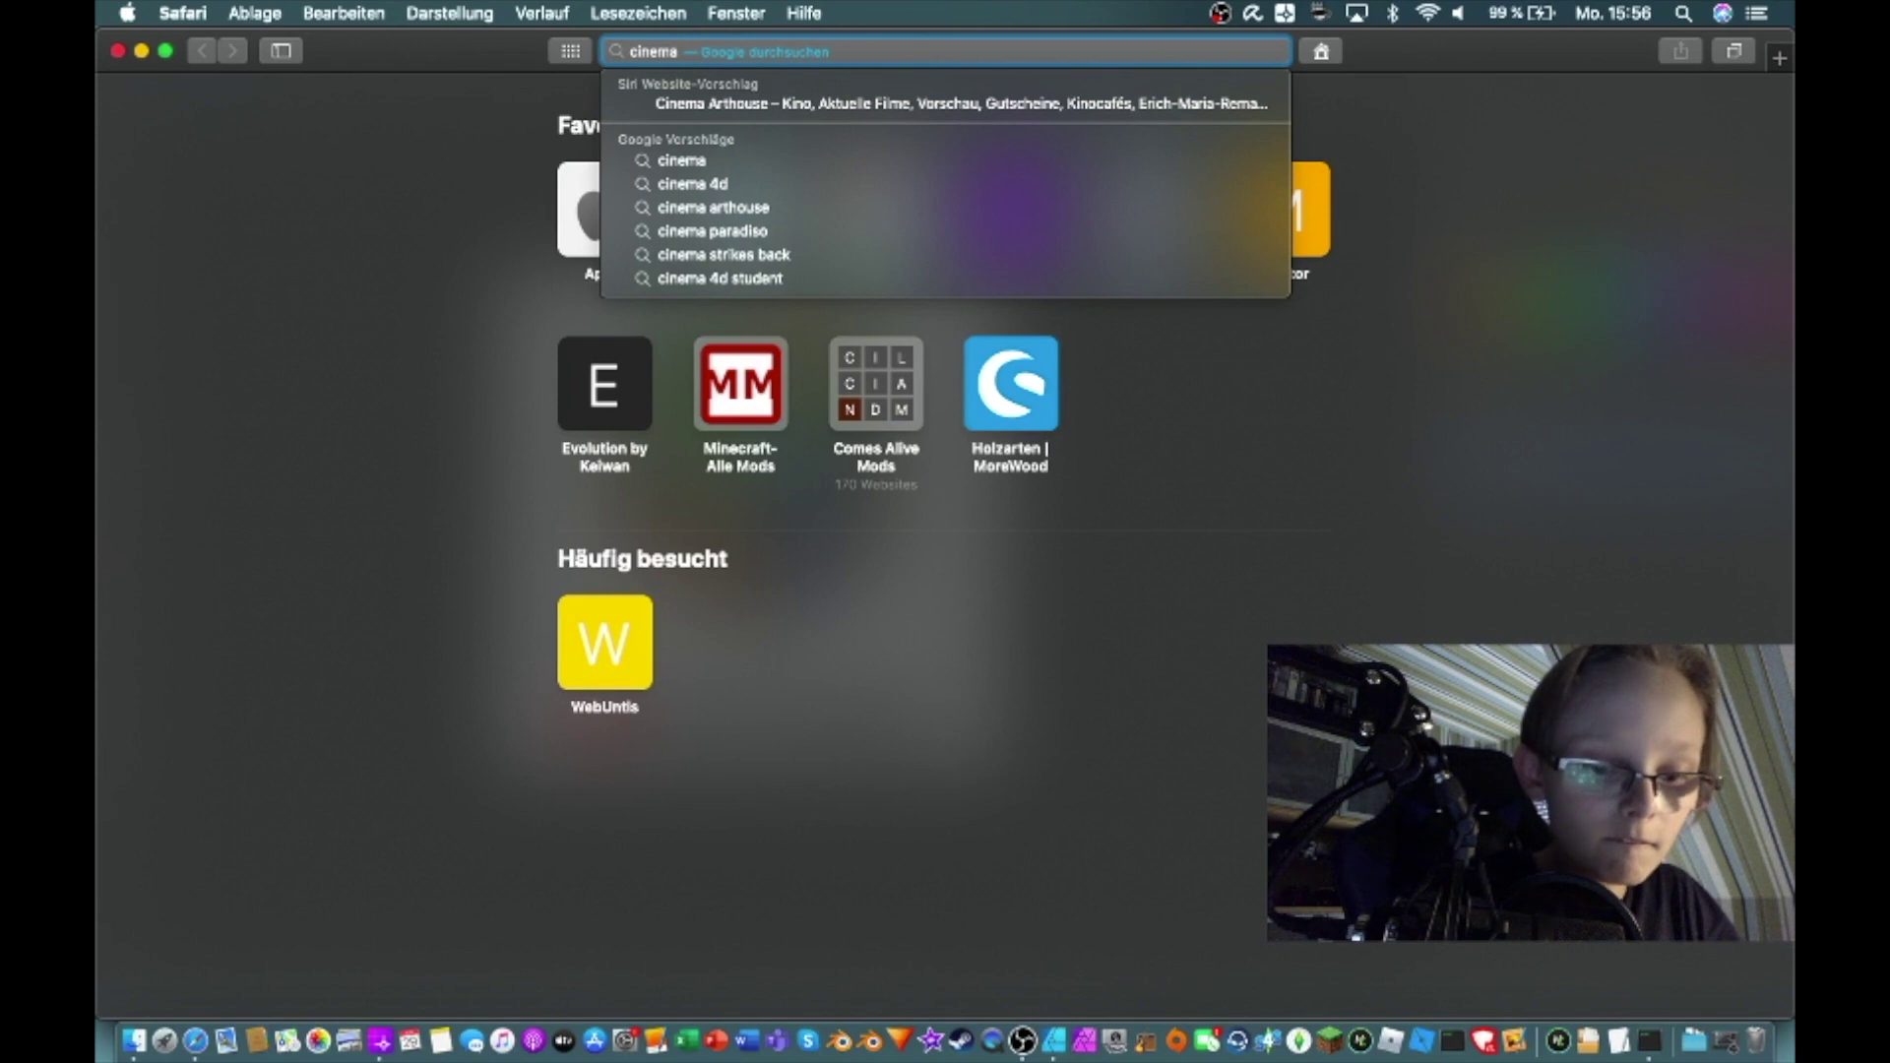
pyautogui.write(' 4d')
pyautogui.press('Return')
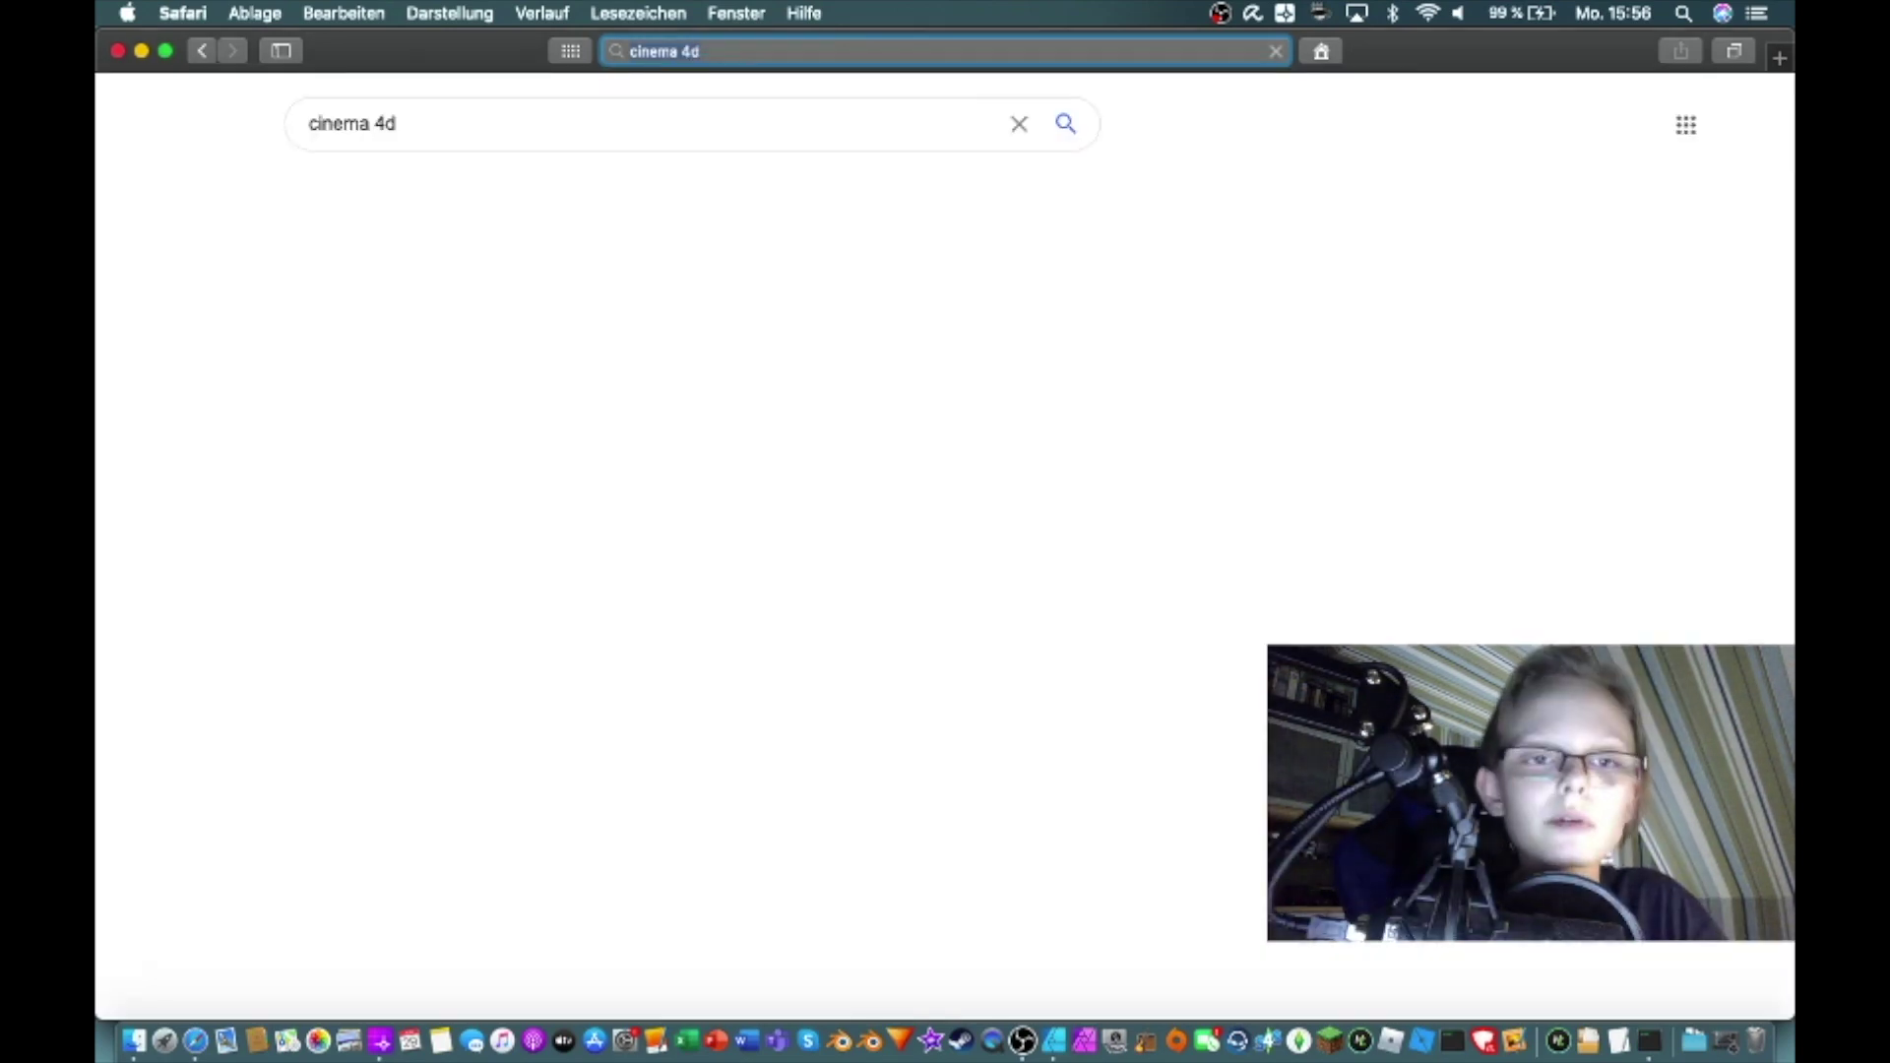
pyautogui.click(460, 328)
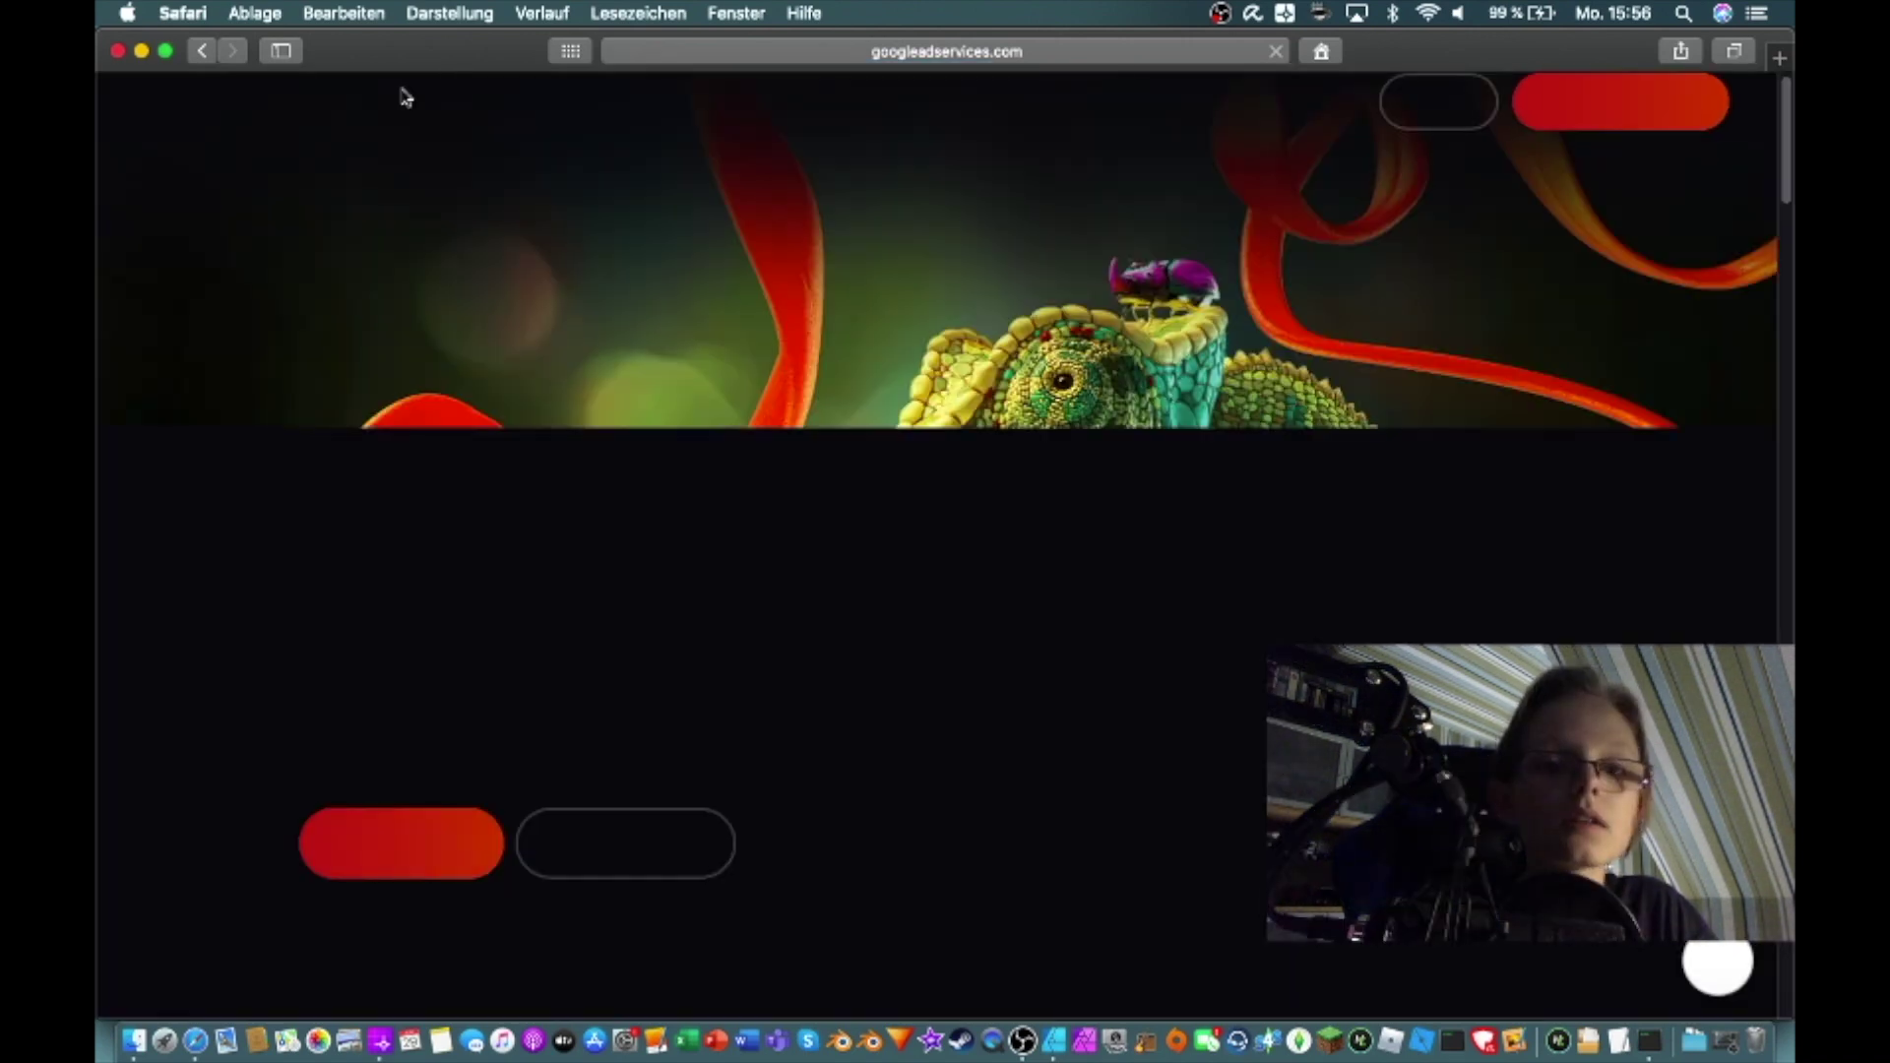
pyautogui.click(198, 51)
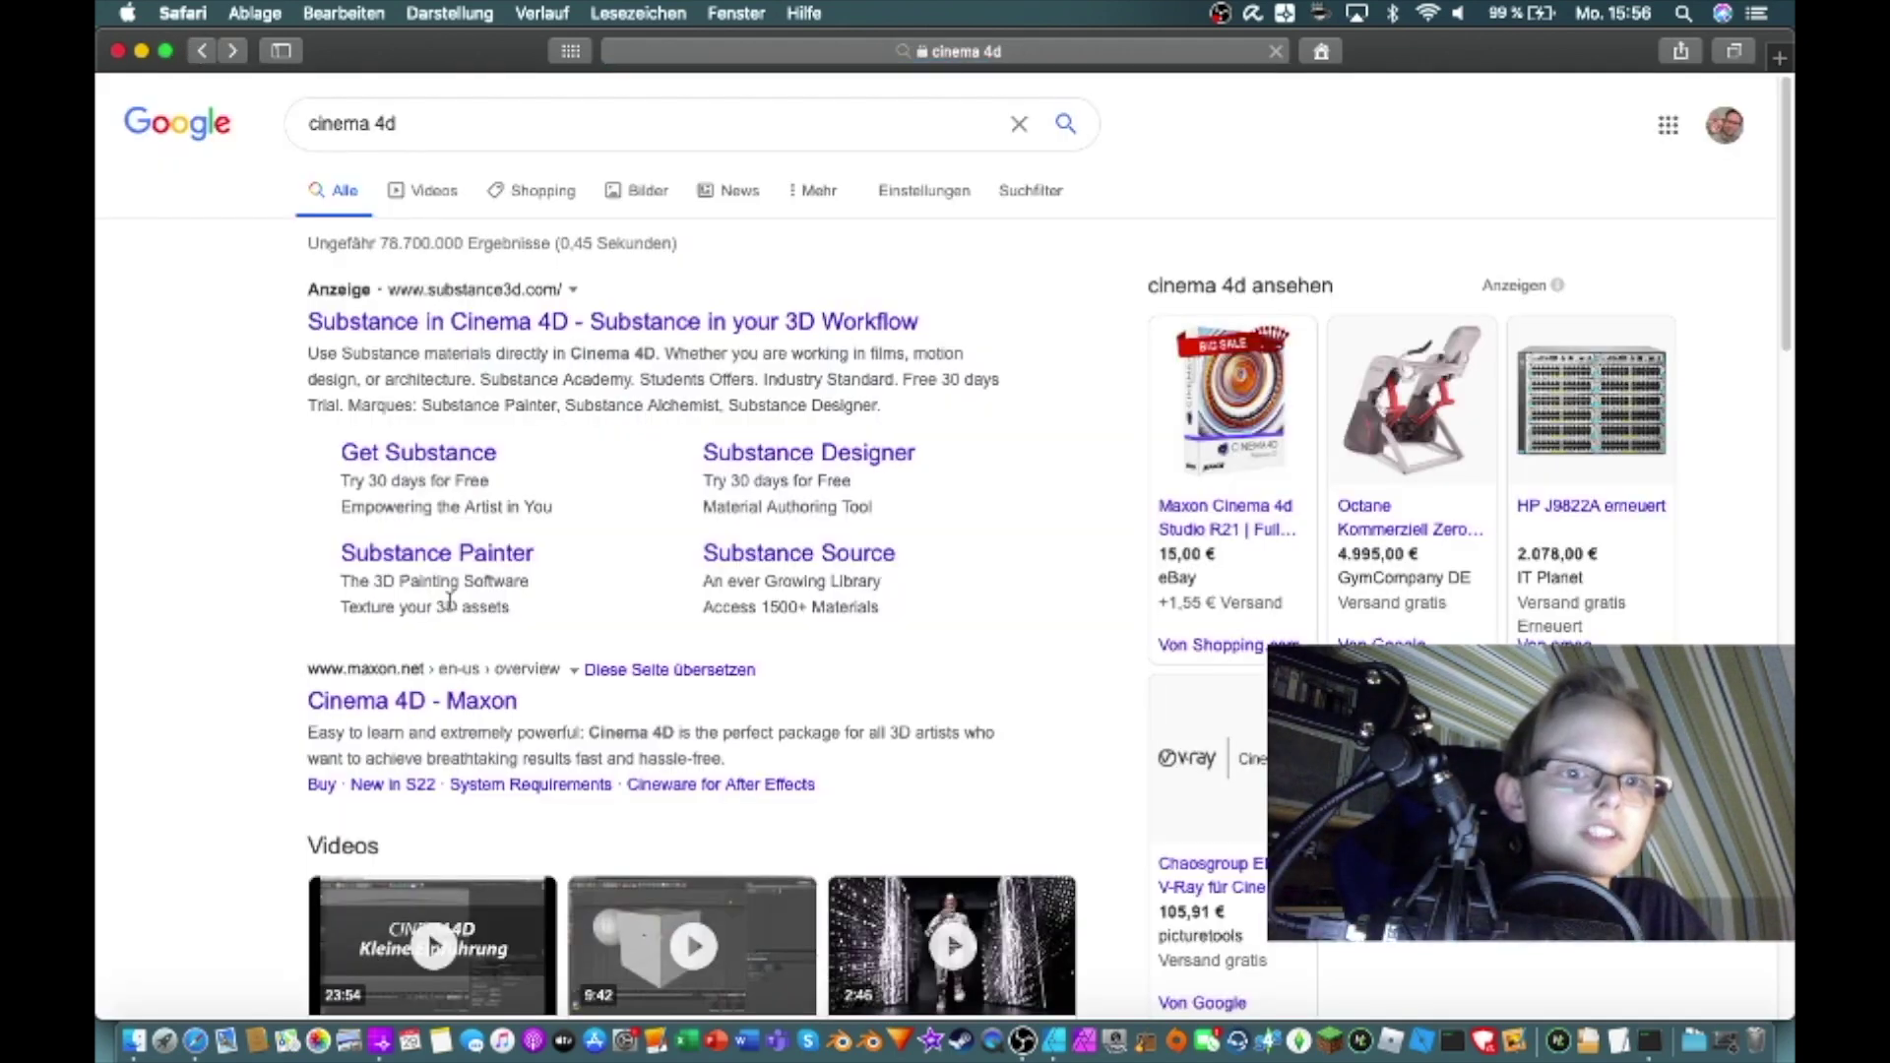
# Open Maxon's Cinema 4D page and examine the licence options and prices on its purchase page
pyautogui.click(412, 705)
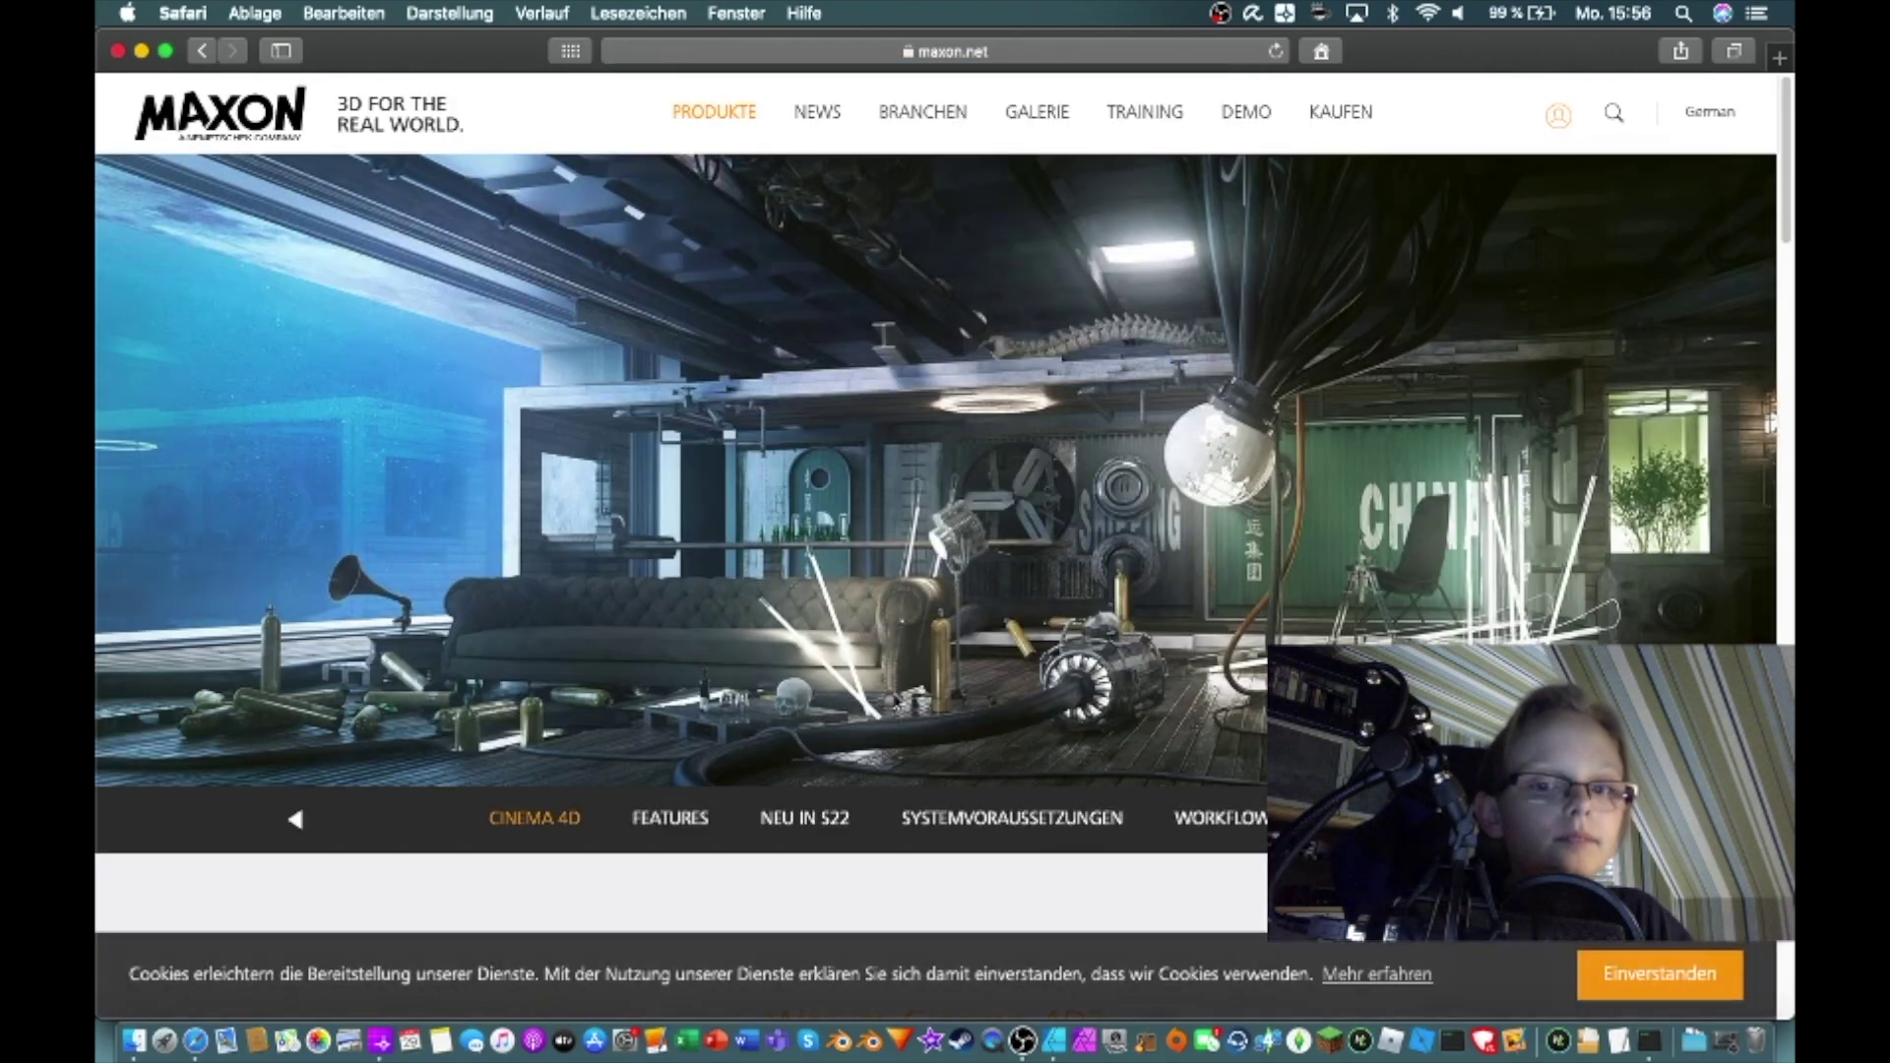
pyautogui.scroll(-3, 859, 682)
pyautogui.scroll(3, 1194, 655)
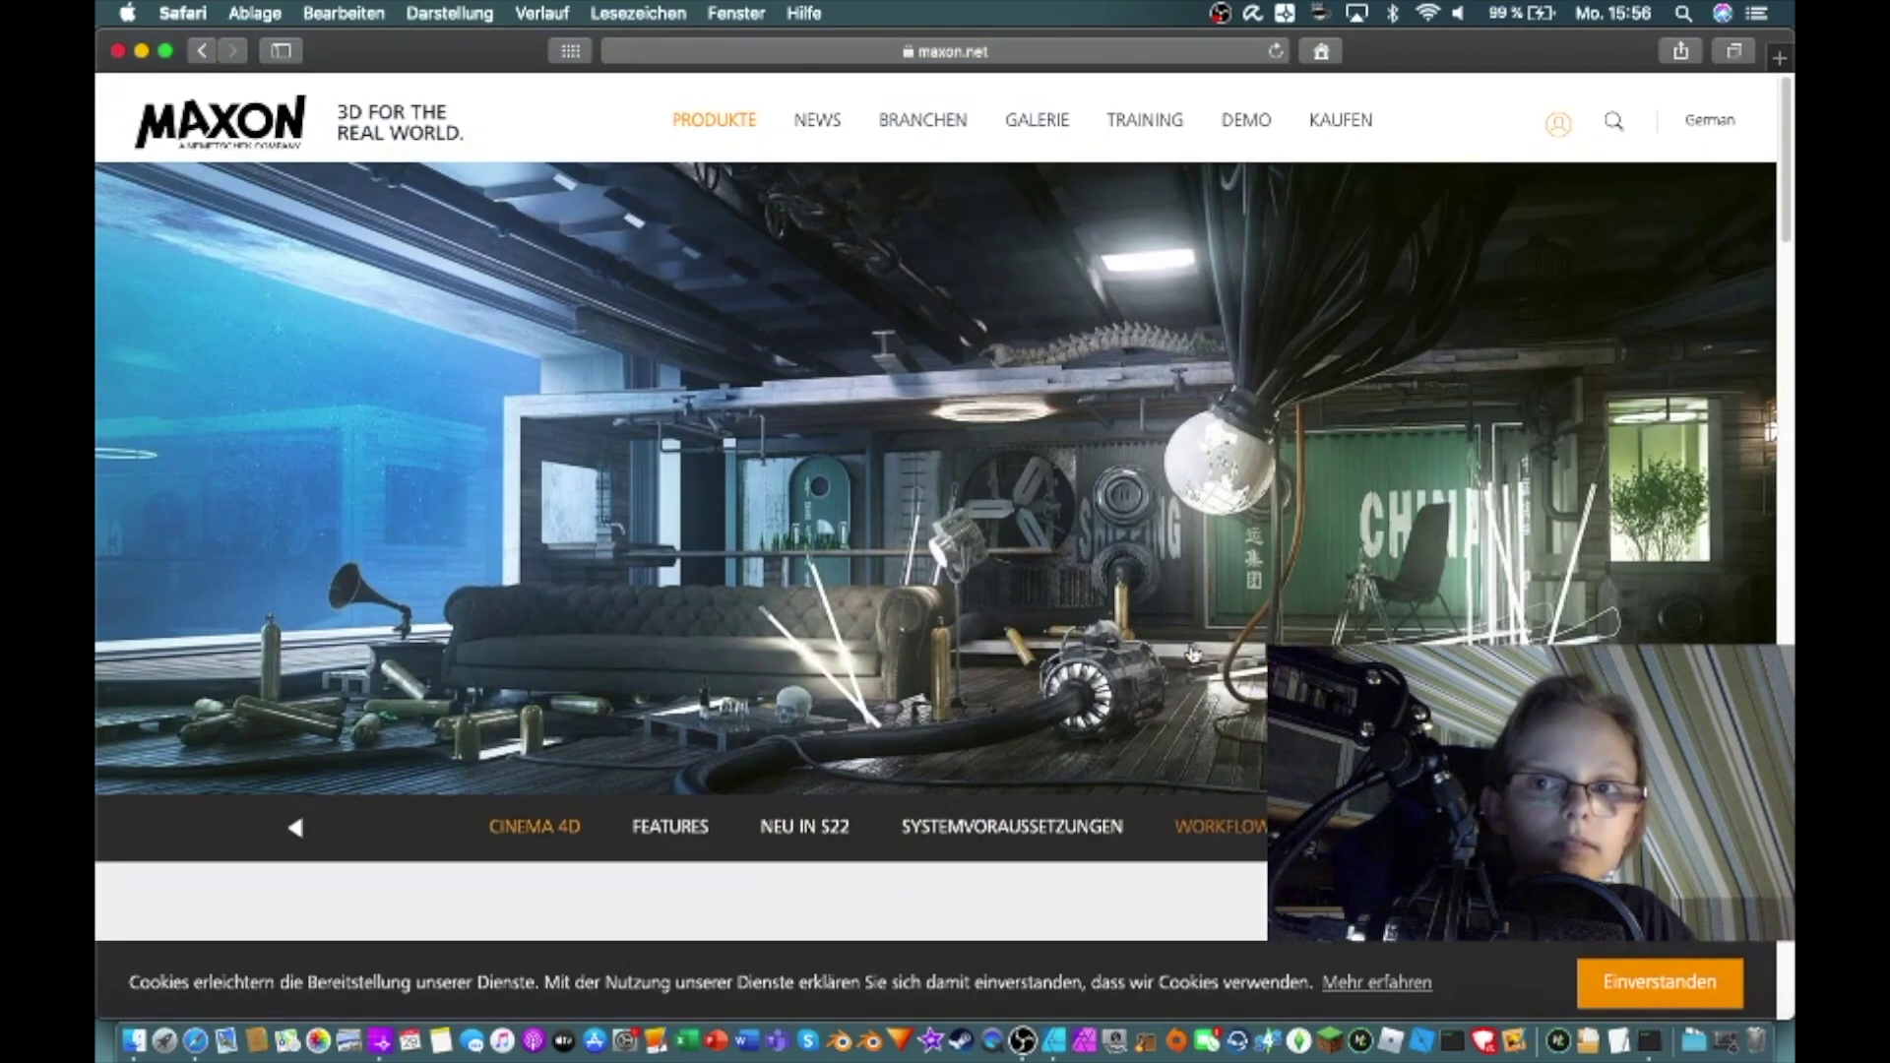
pyautogui.click(1340, 115)
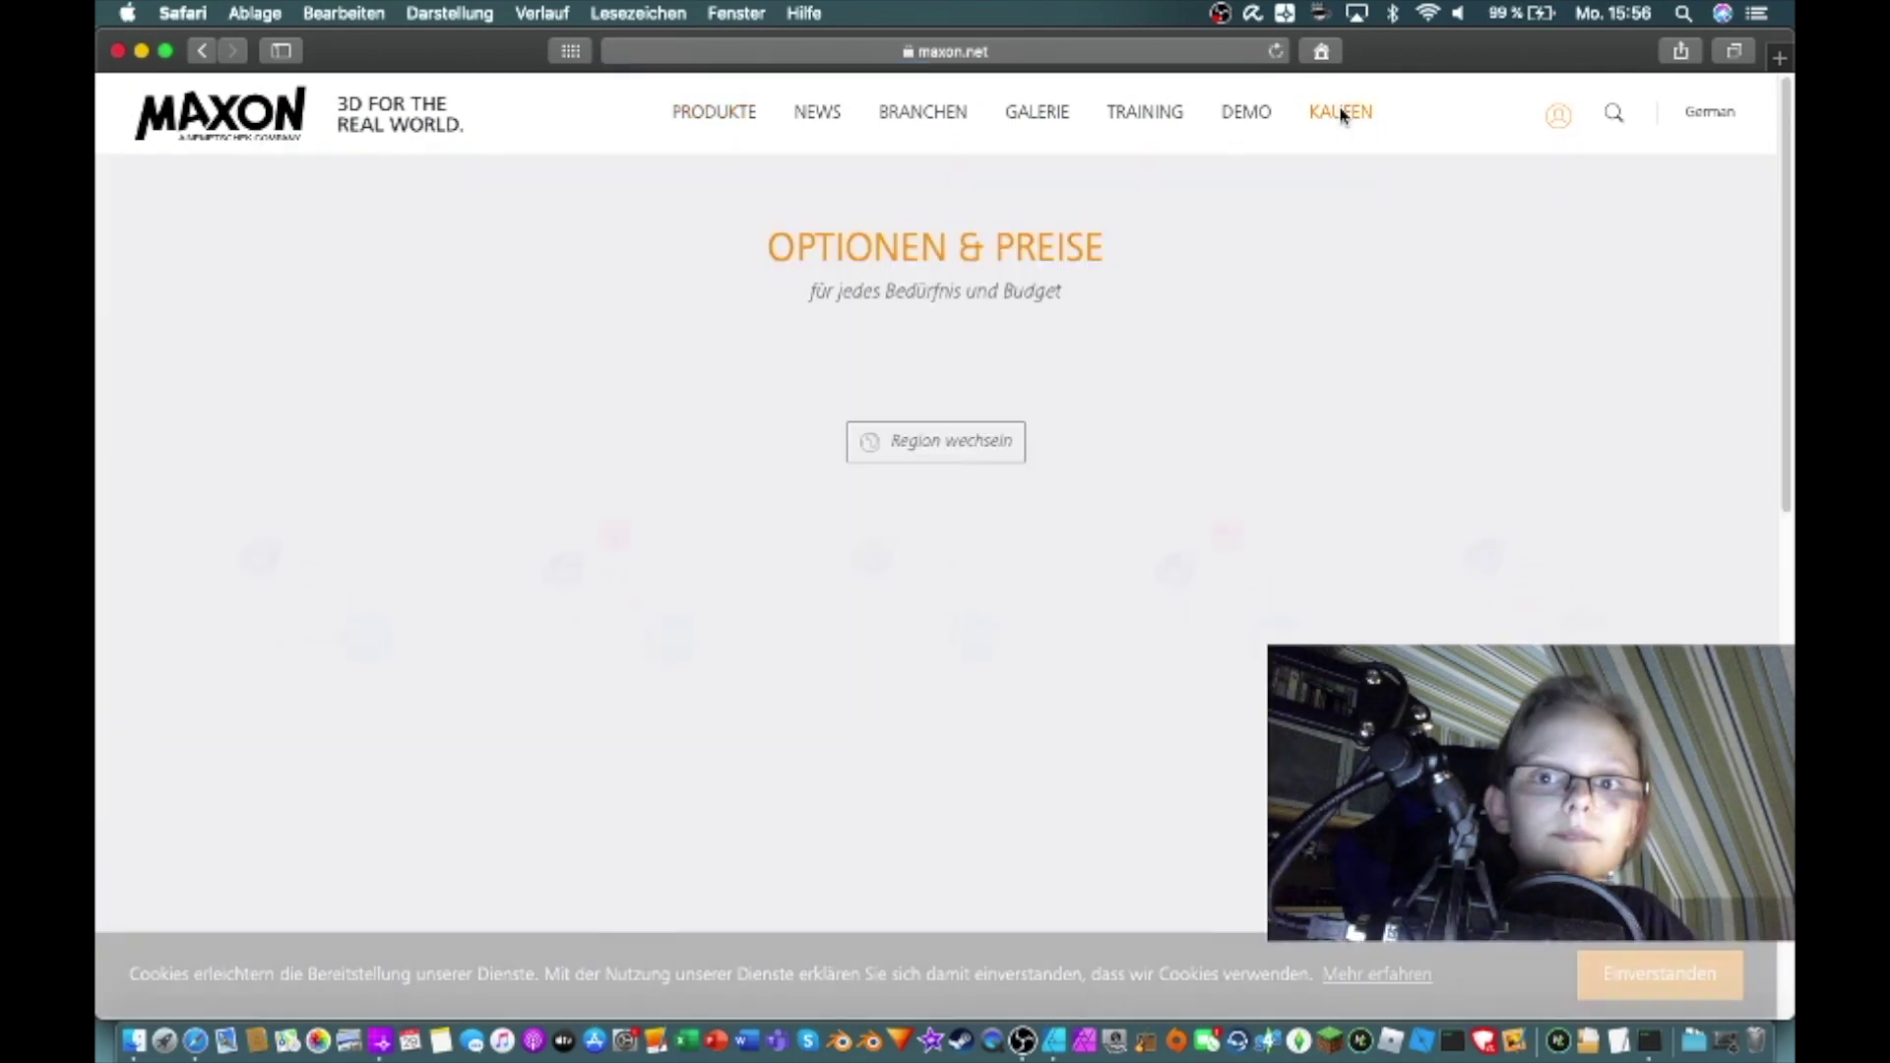
pyautogui.scroll(-3, 1151, 464)
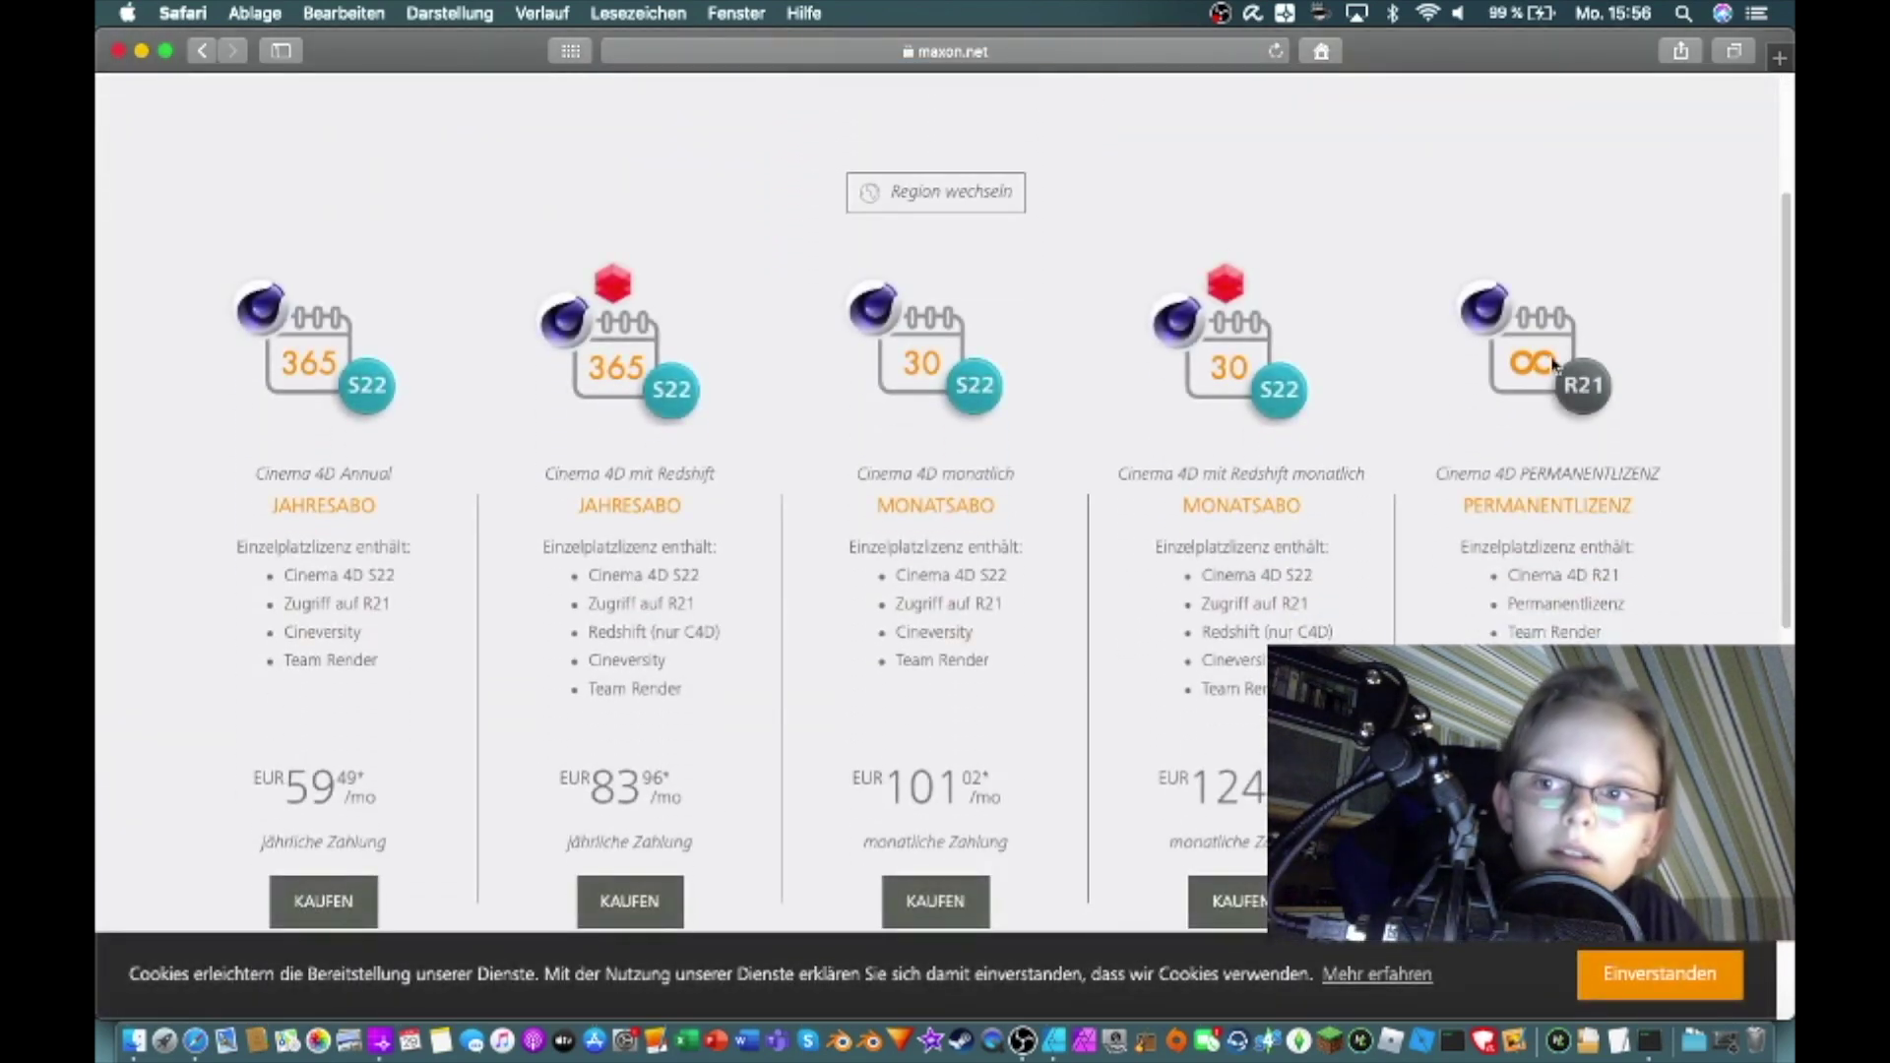
pyautogui.scroll(-2, 1547, 364)
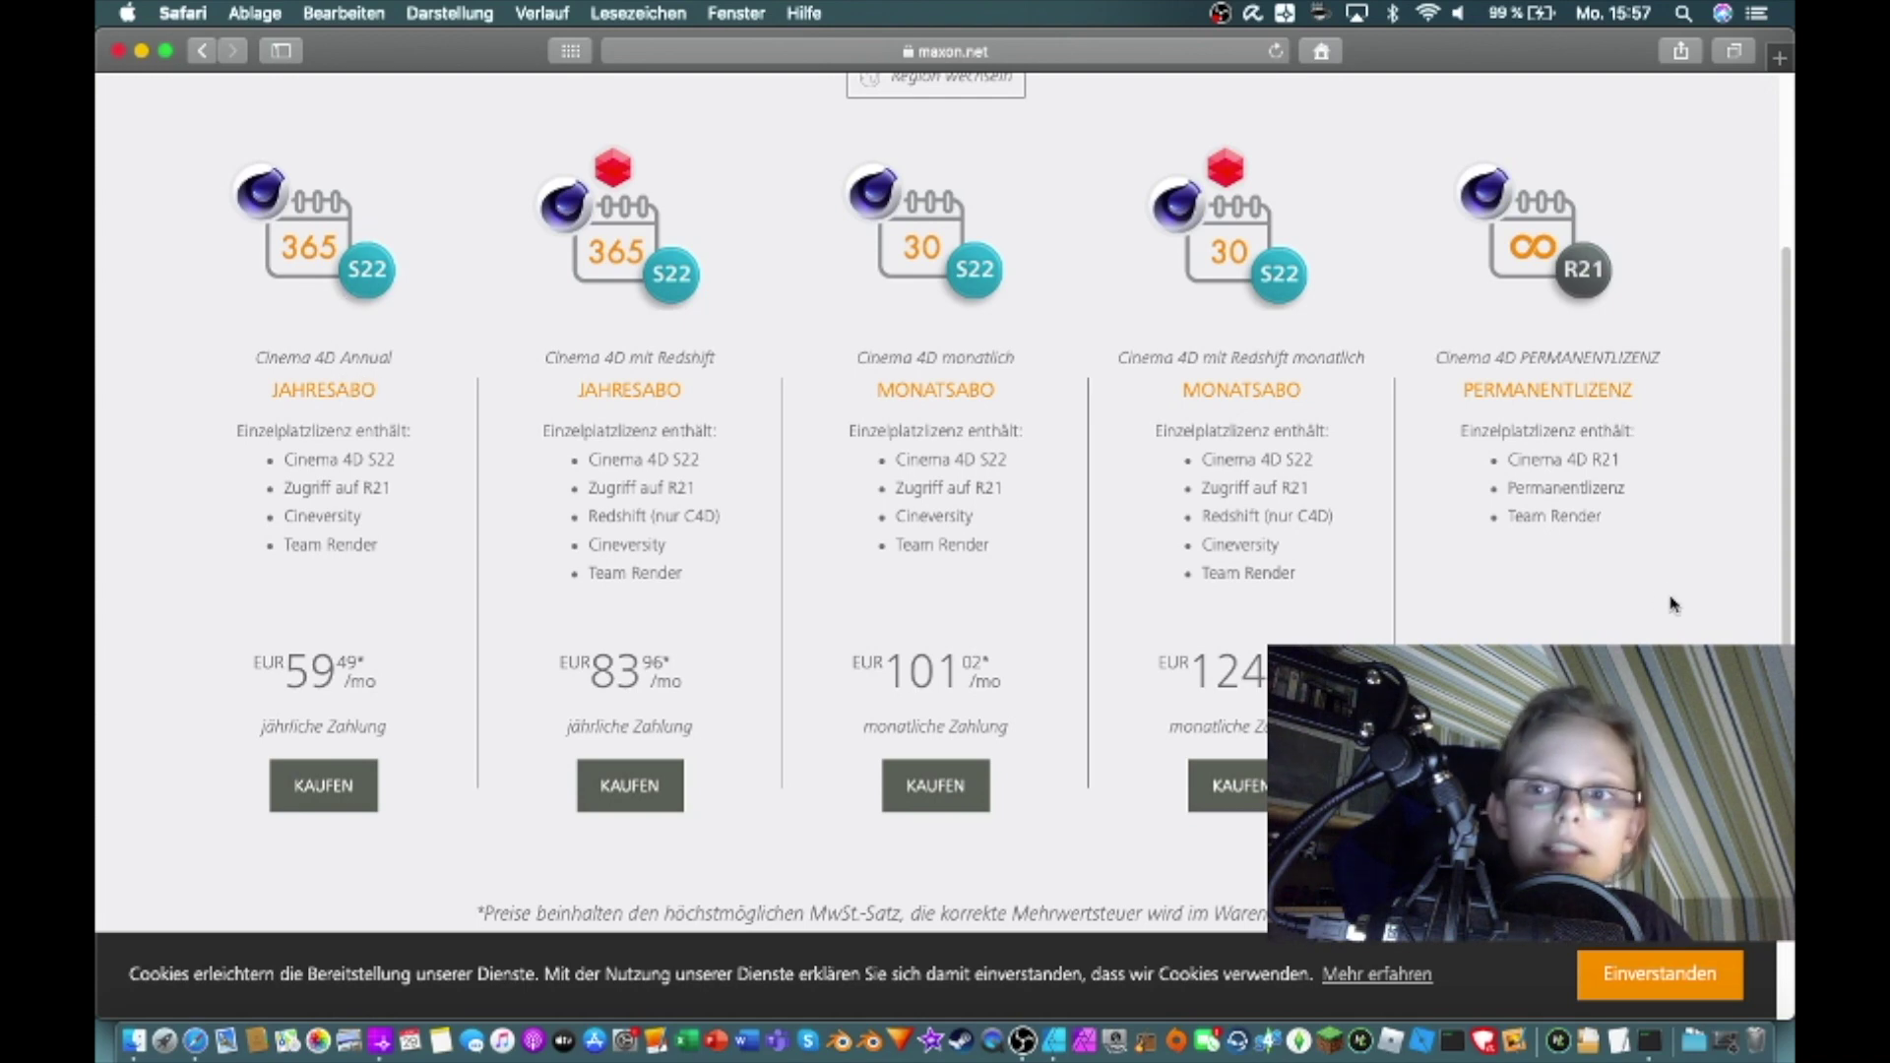
# Leave Safari and return to the pack icon in Affinity Designer
pyautogui.click(183, 13)
pyautogui.click(219, 313)
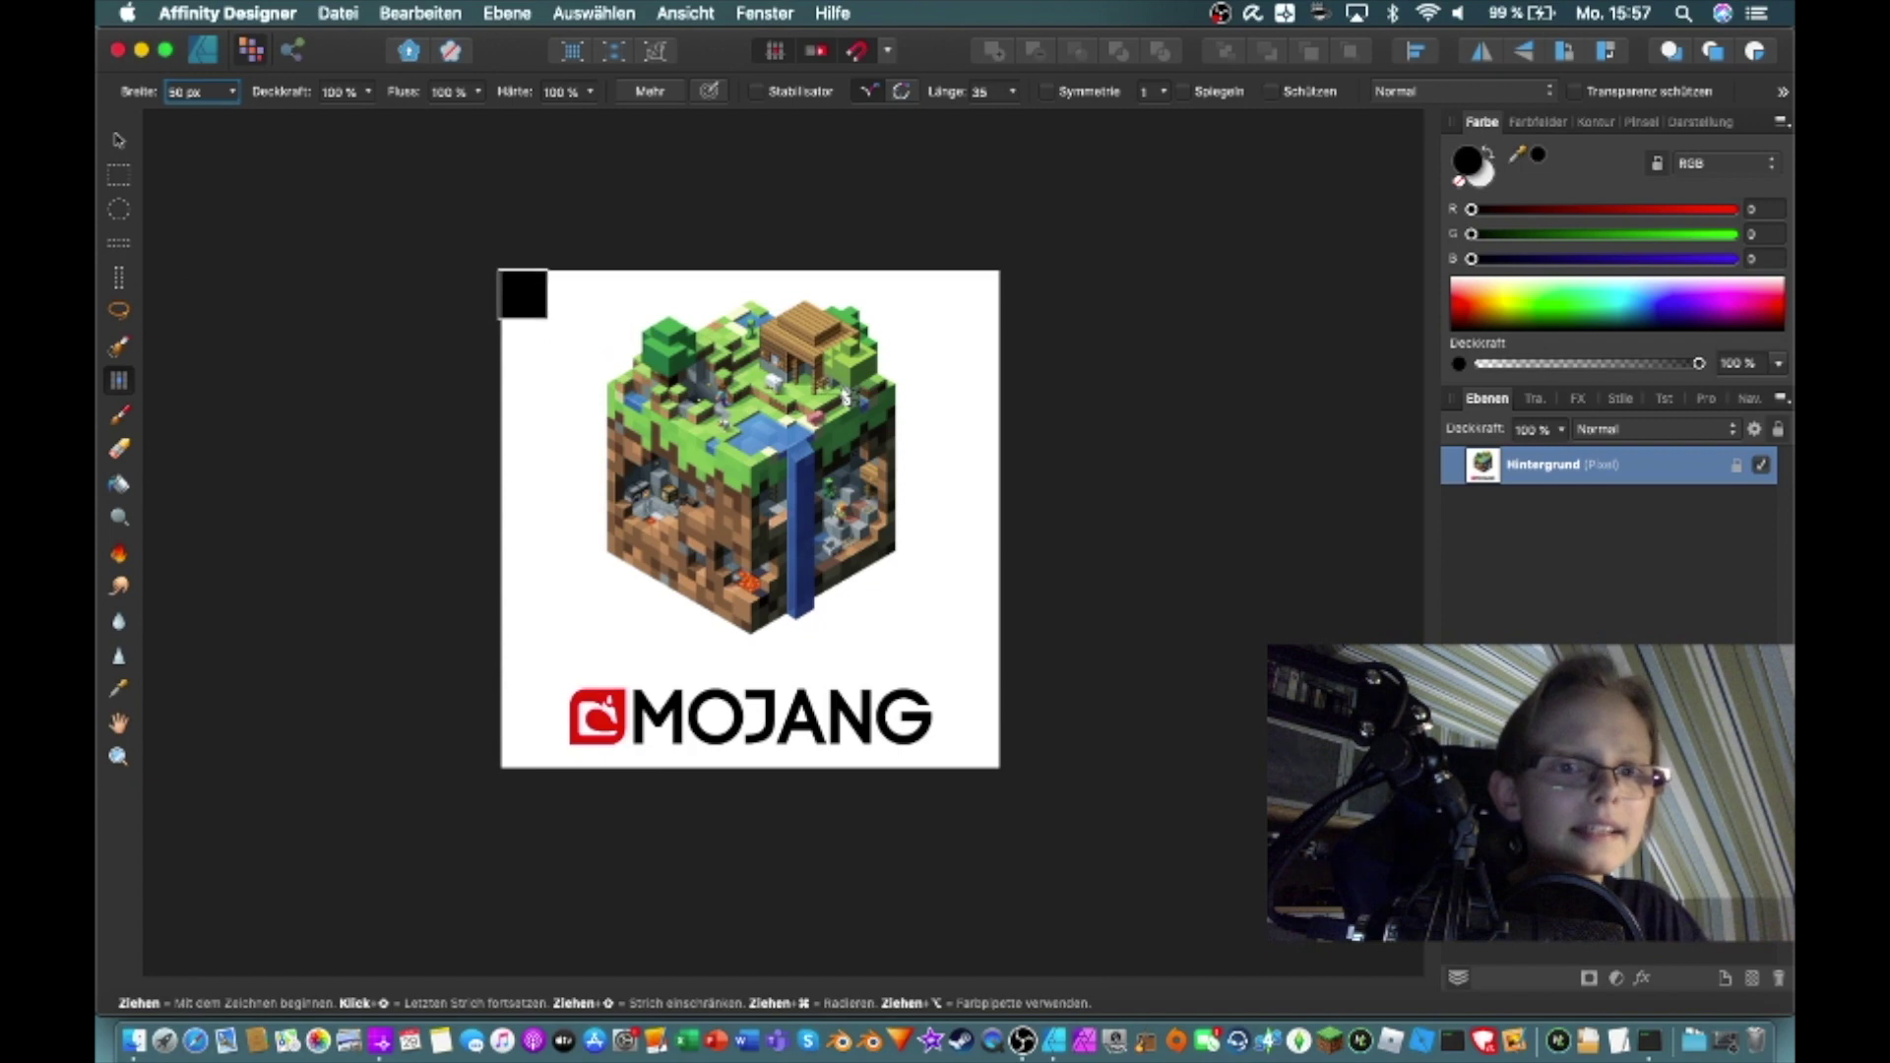
pyautogui.scroll(3, 528, 285)
pyautogui.hscroll(-2, 527, 286)
pyautogui.scroll(-2, 484, 448)
pyautogui.hscroll(1, 484, 448)
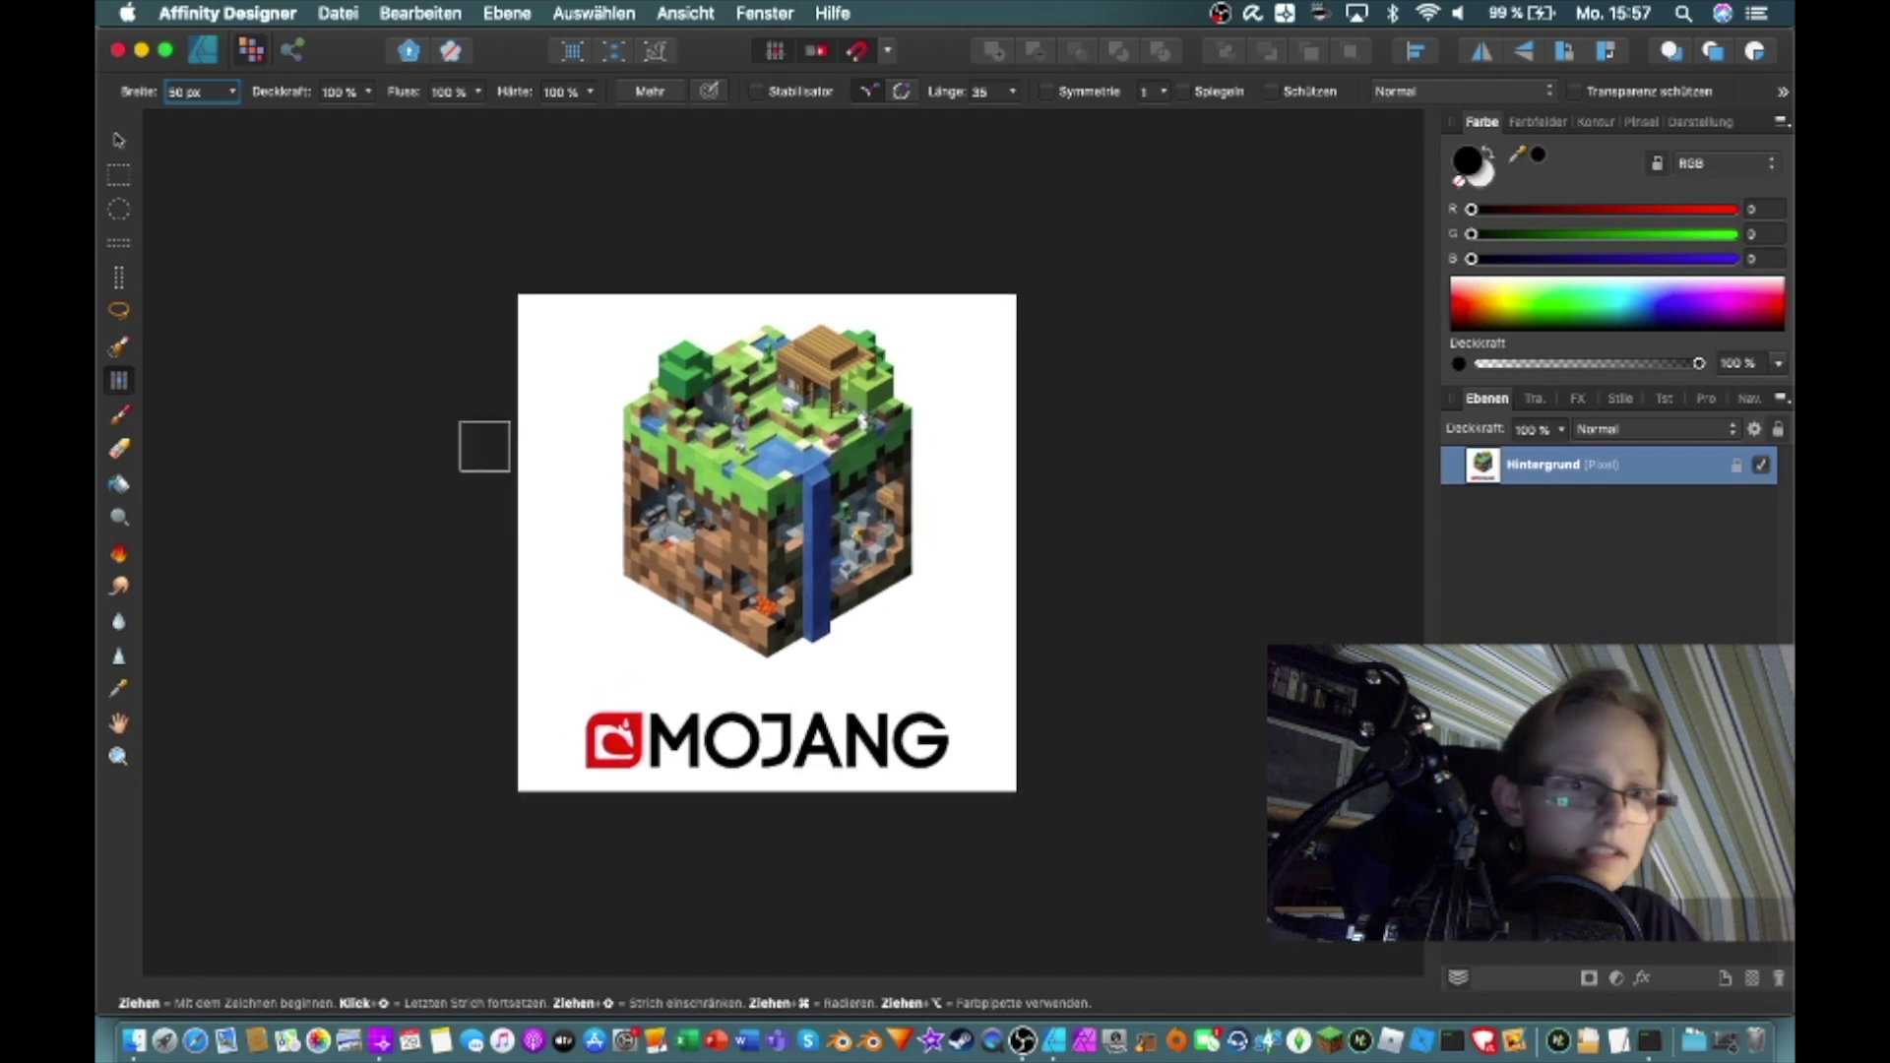
# Set the eraser's width to 600 px and erase the entire cube and Mojang artwork from the background layer
pyautogui.click(119, 447)
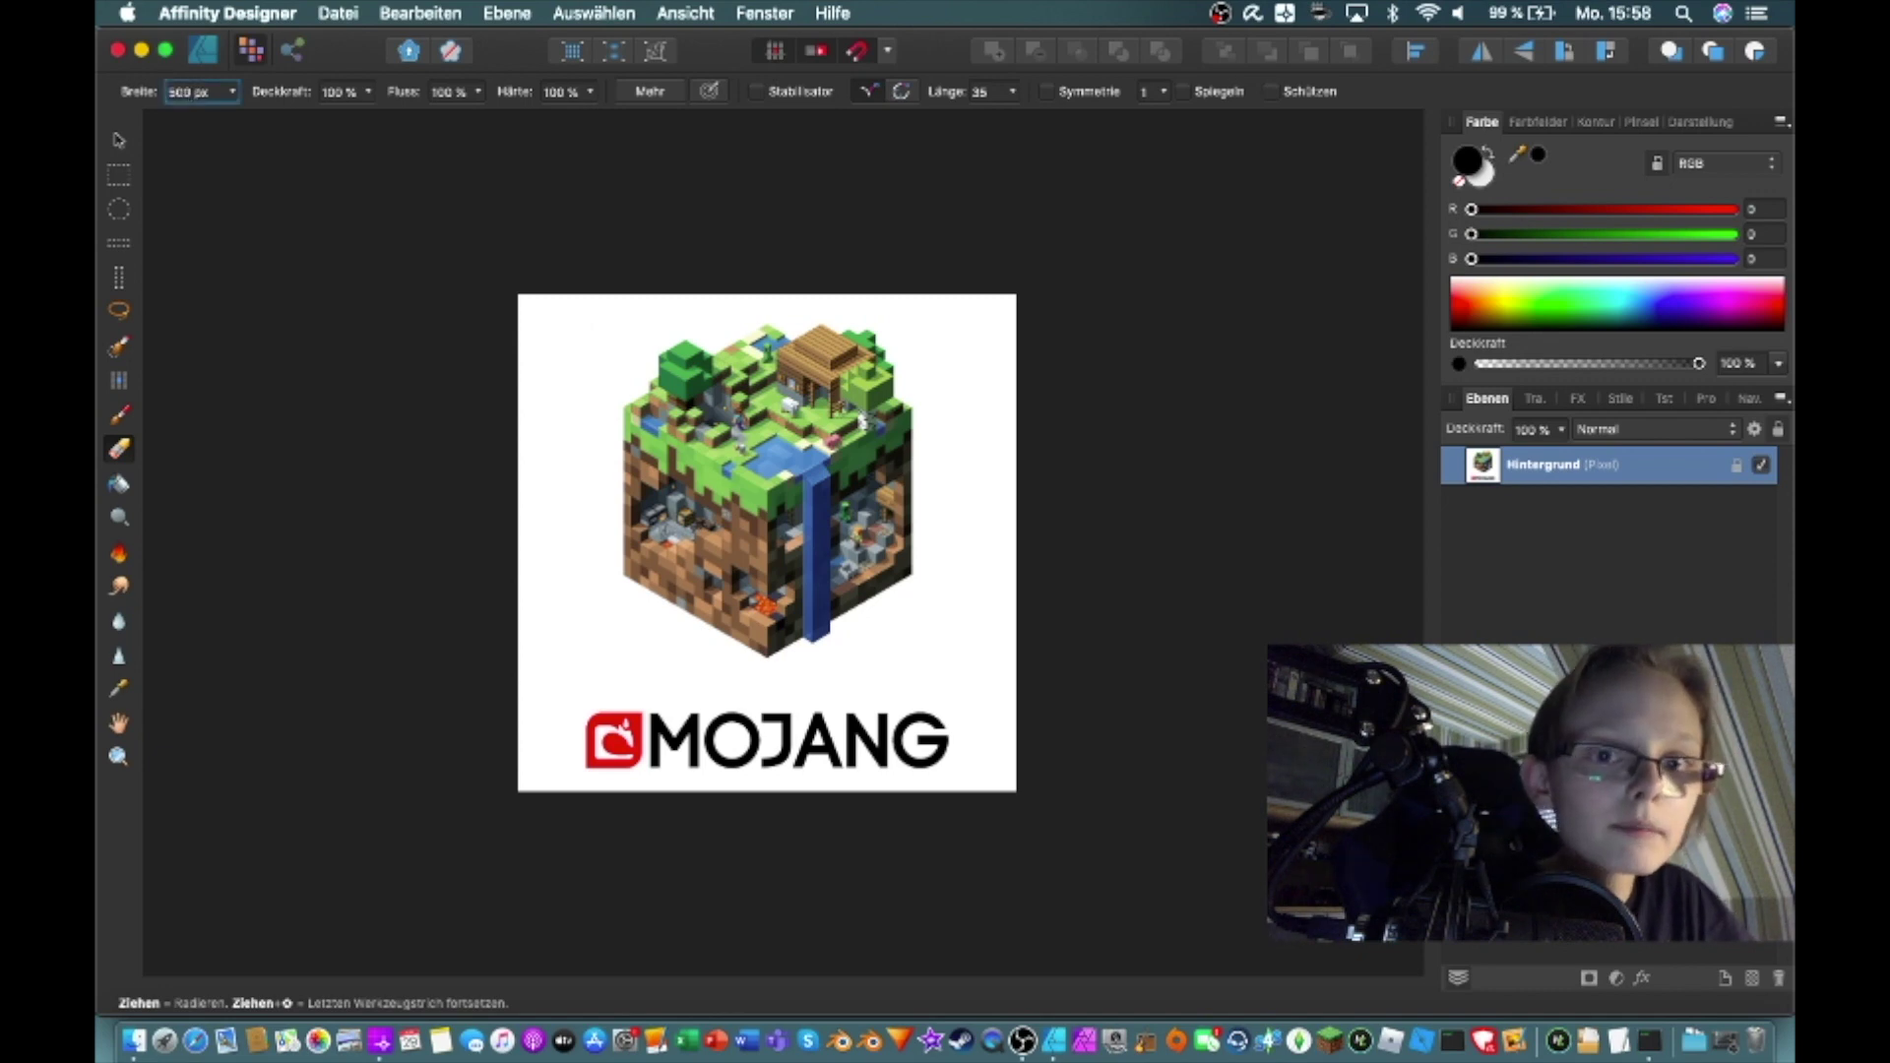
pyautogui.click(777, 590)
pyautogui.press('super+z')
pyautogui.click(178, 91)
pyautogui.write('50')
pyautogui.press('Return')
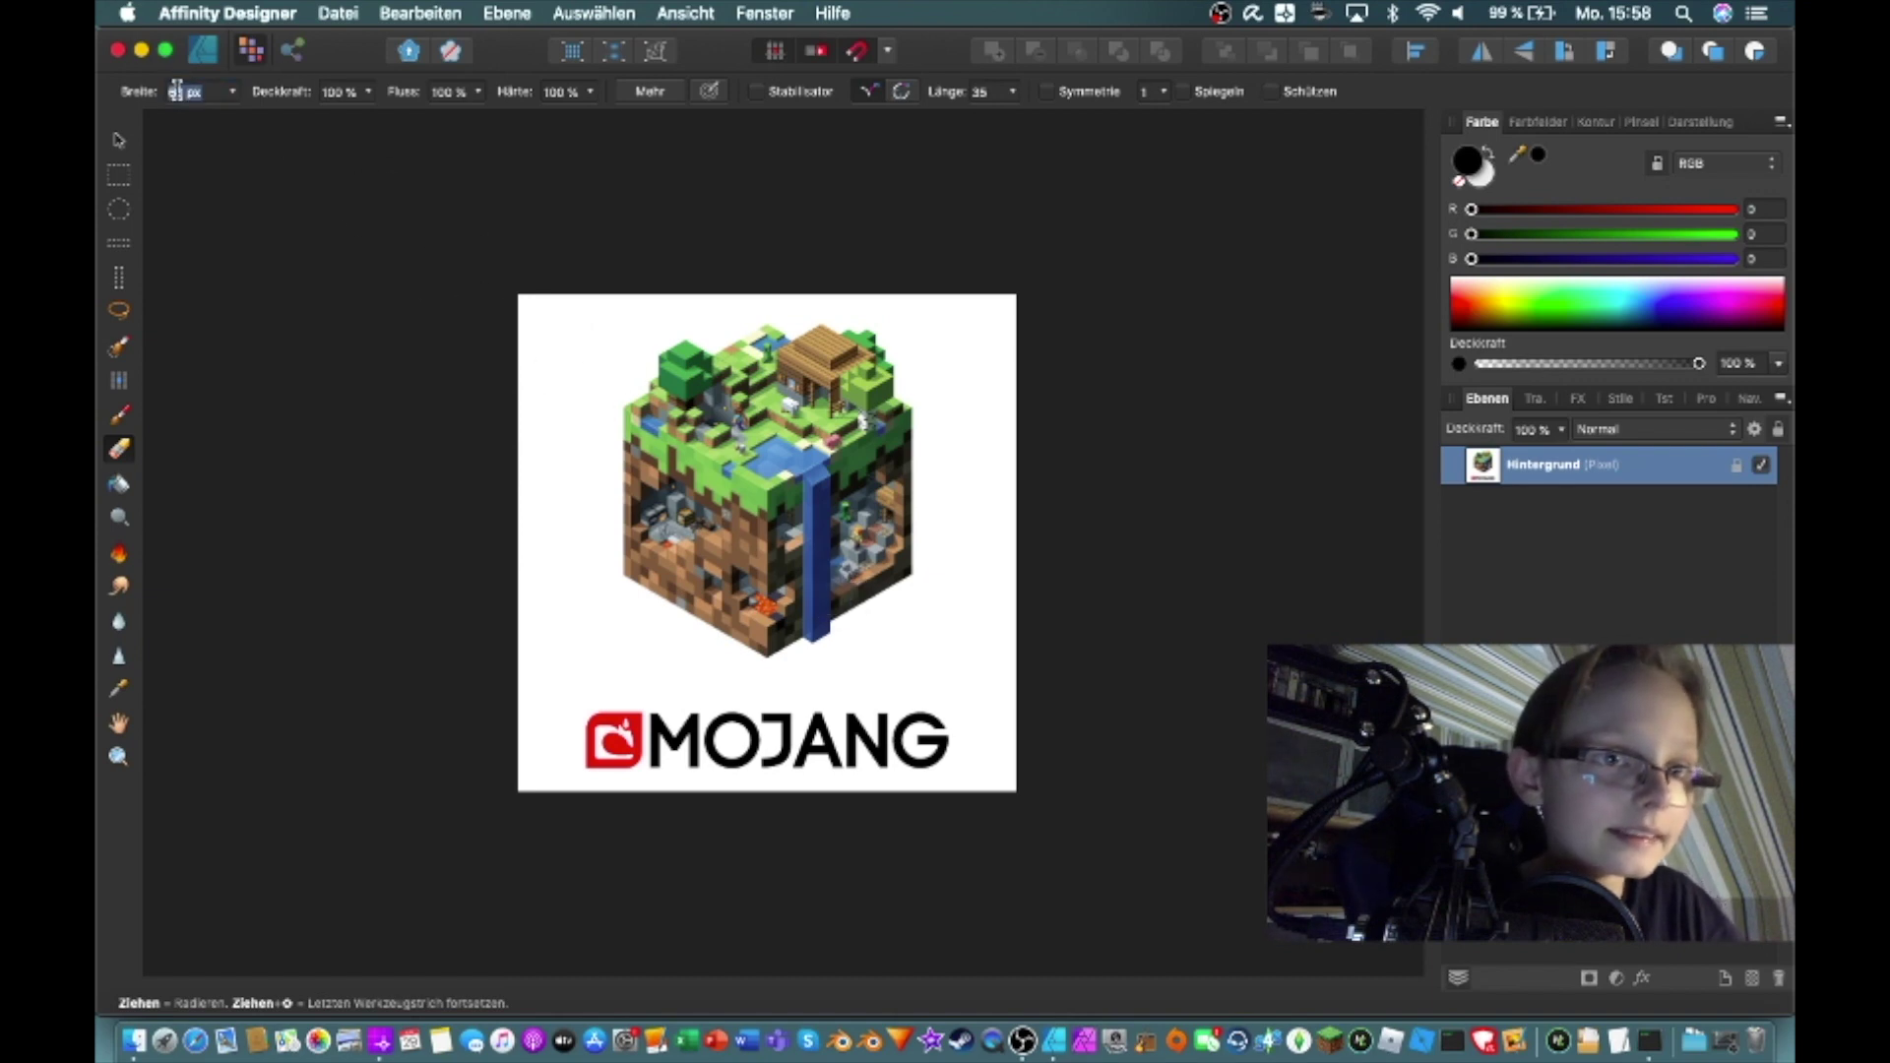
pyautogui.press('Return')
pyautogui.moveTo(748, 443); pyautogui.dragTo(670, 337)
pyautogui.press('super+z')
pyautogui.moveTo(784, 498); pyautogui.dragTo(698, 477)
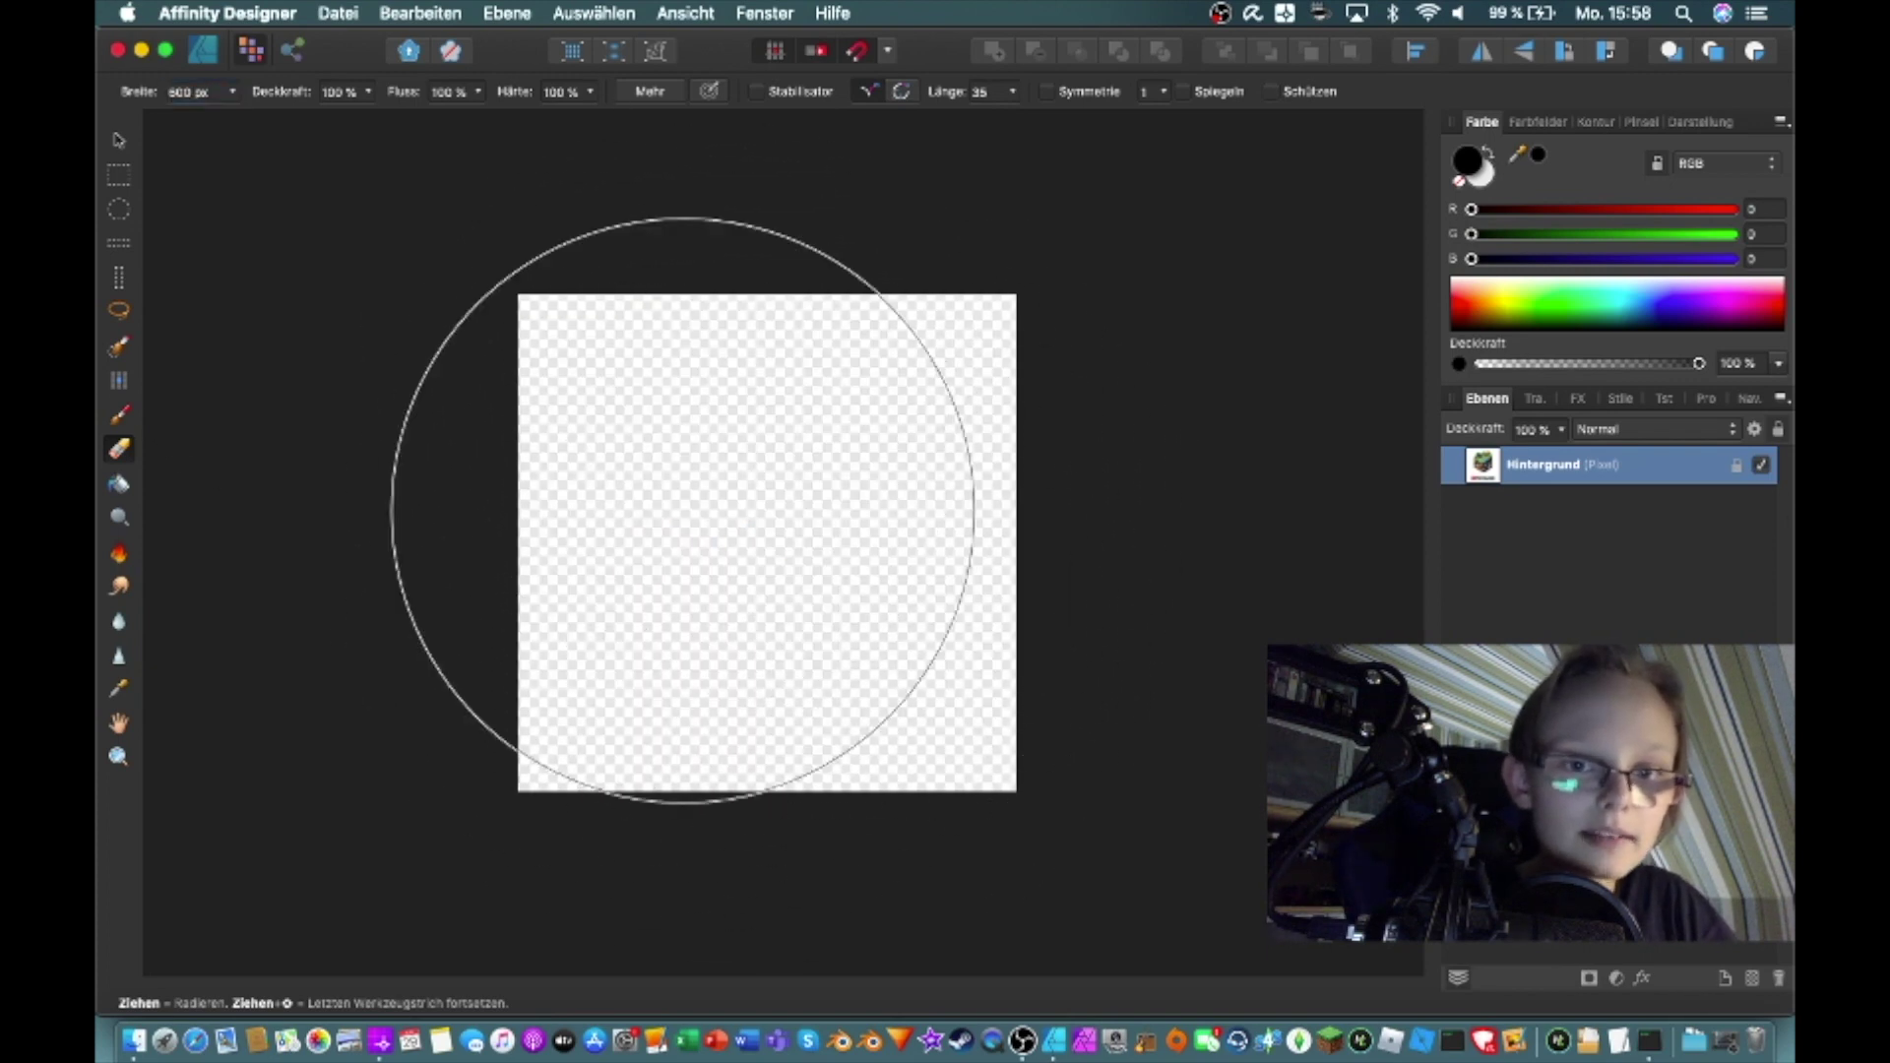
# Add the artistic text "Tutorial" in Arial and enlarge it to the canvas's full width along its upper edge
pyautogui.click(109, 154)
pyautogui.click(205, 52)
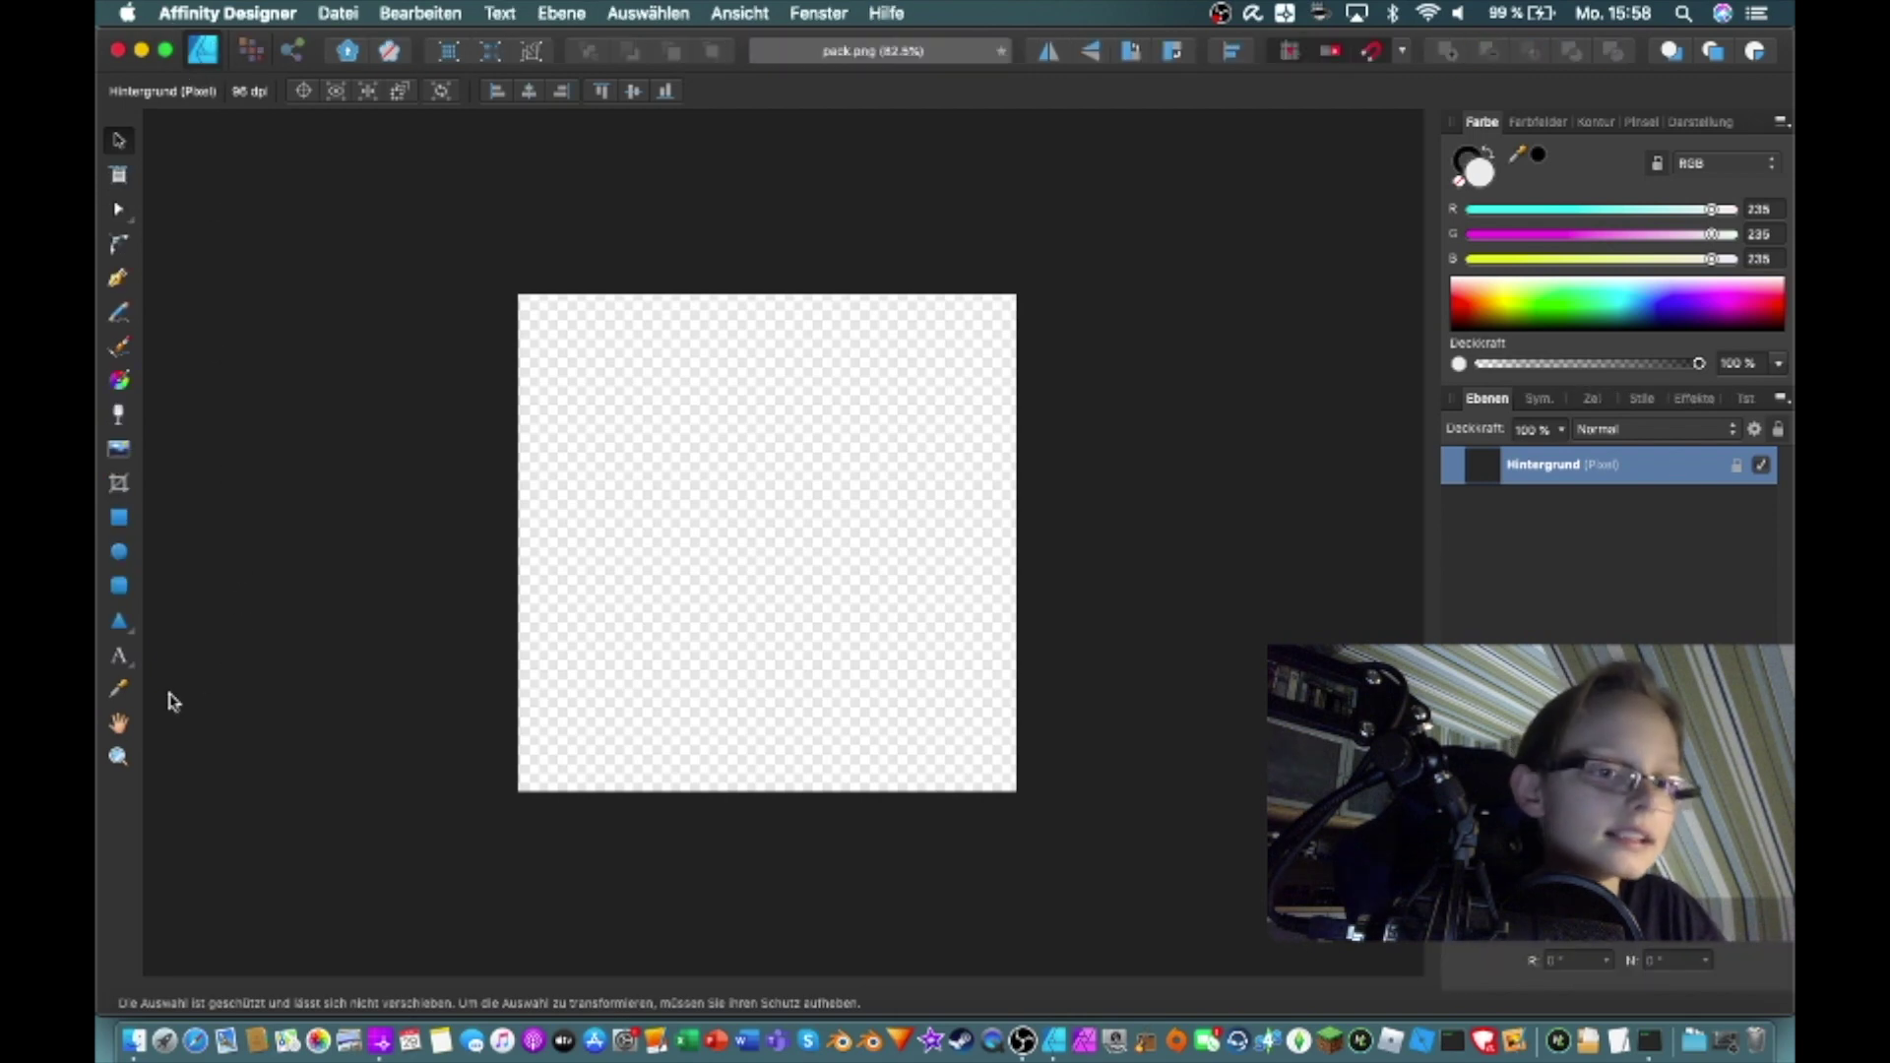
pyautogui.press('t')
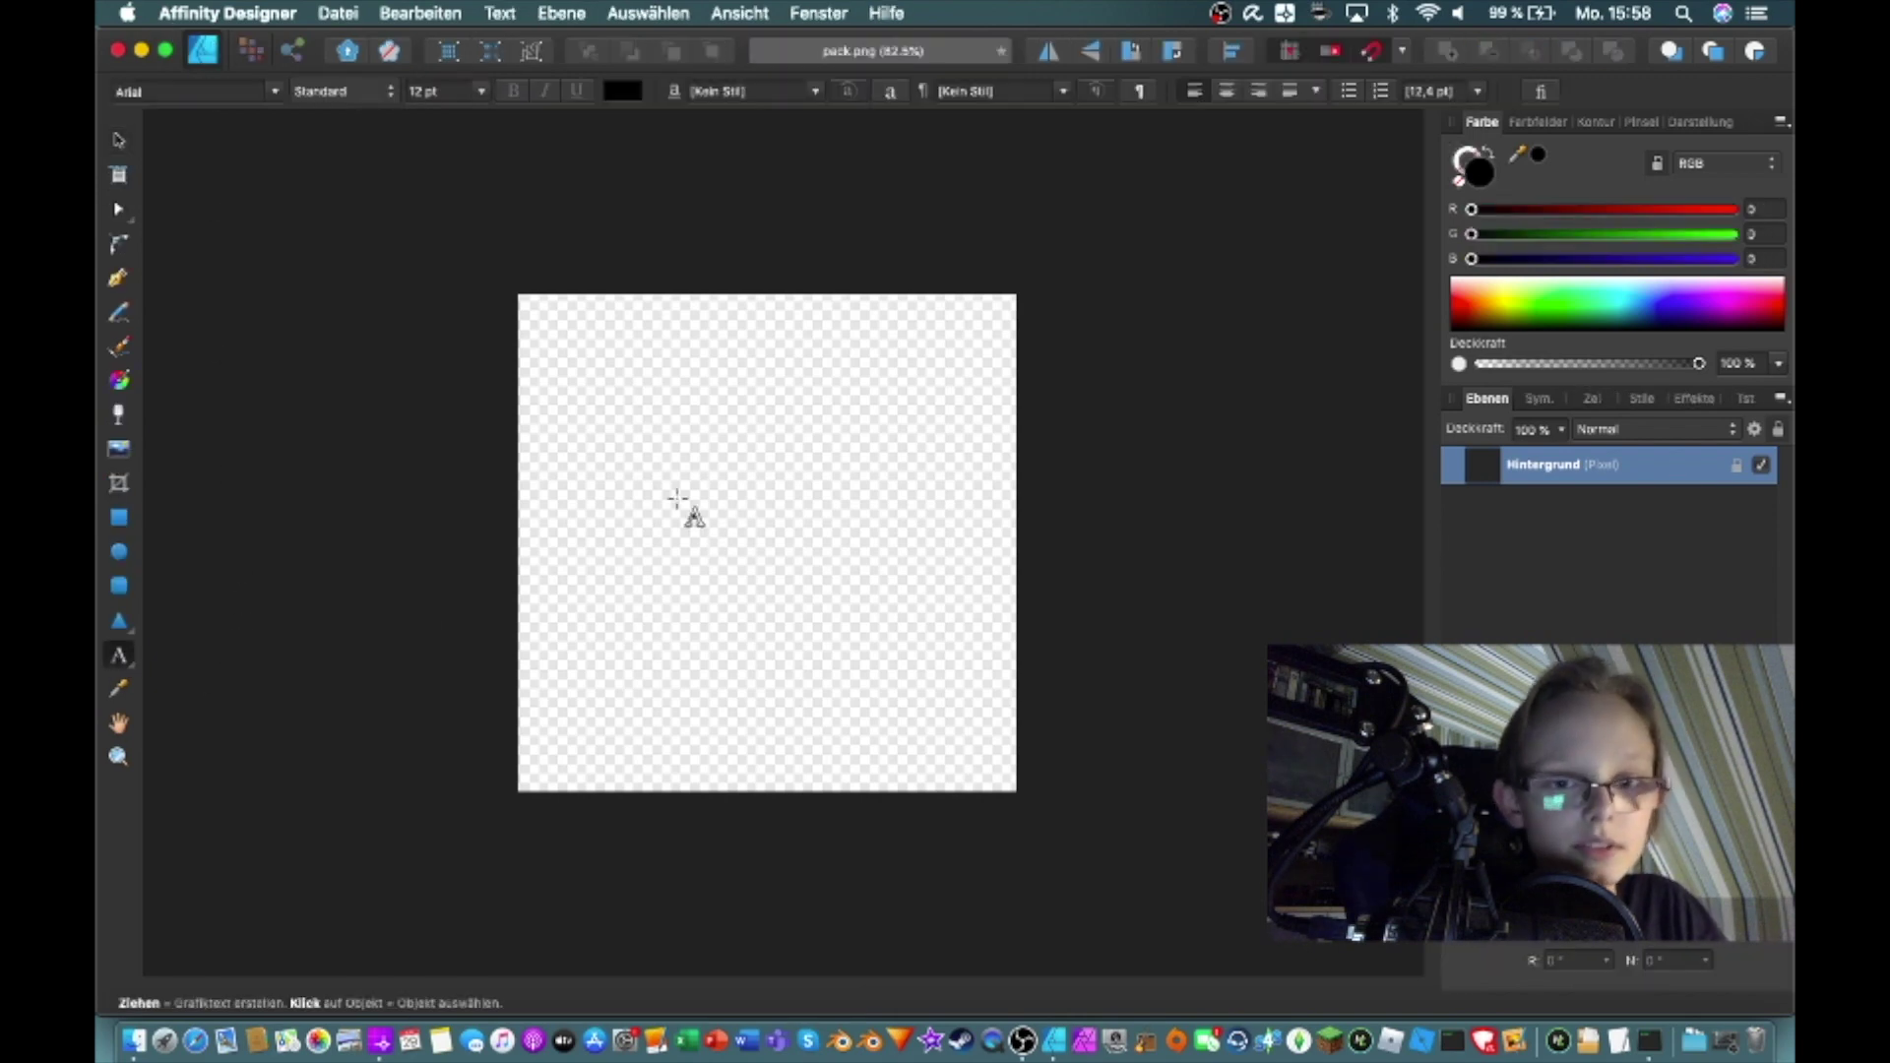
pyautogui.click(680, 496)
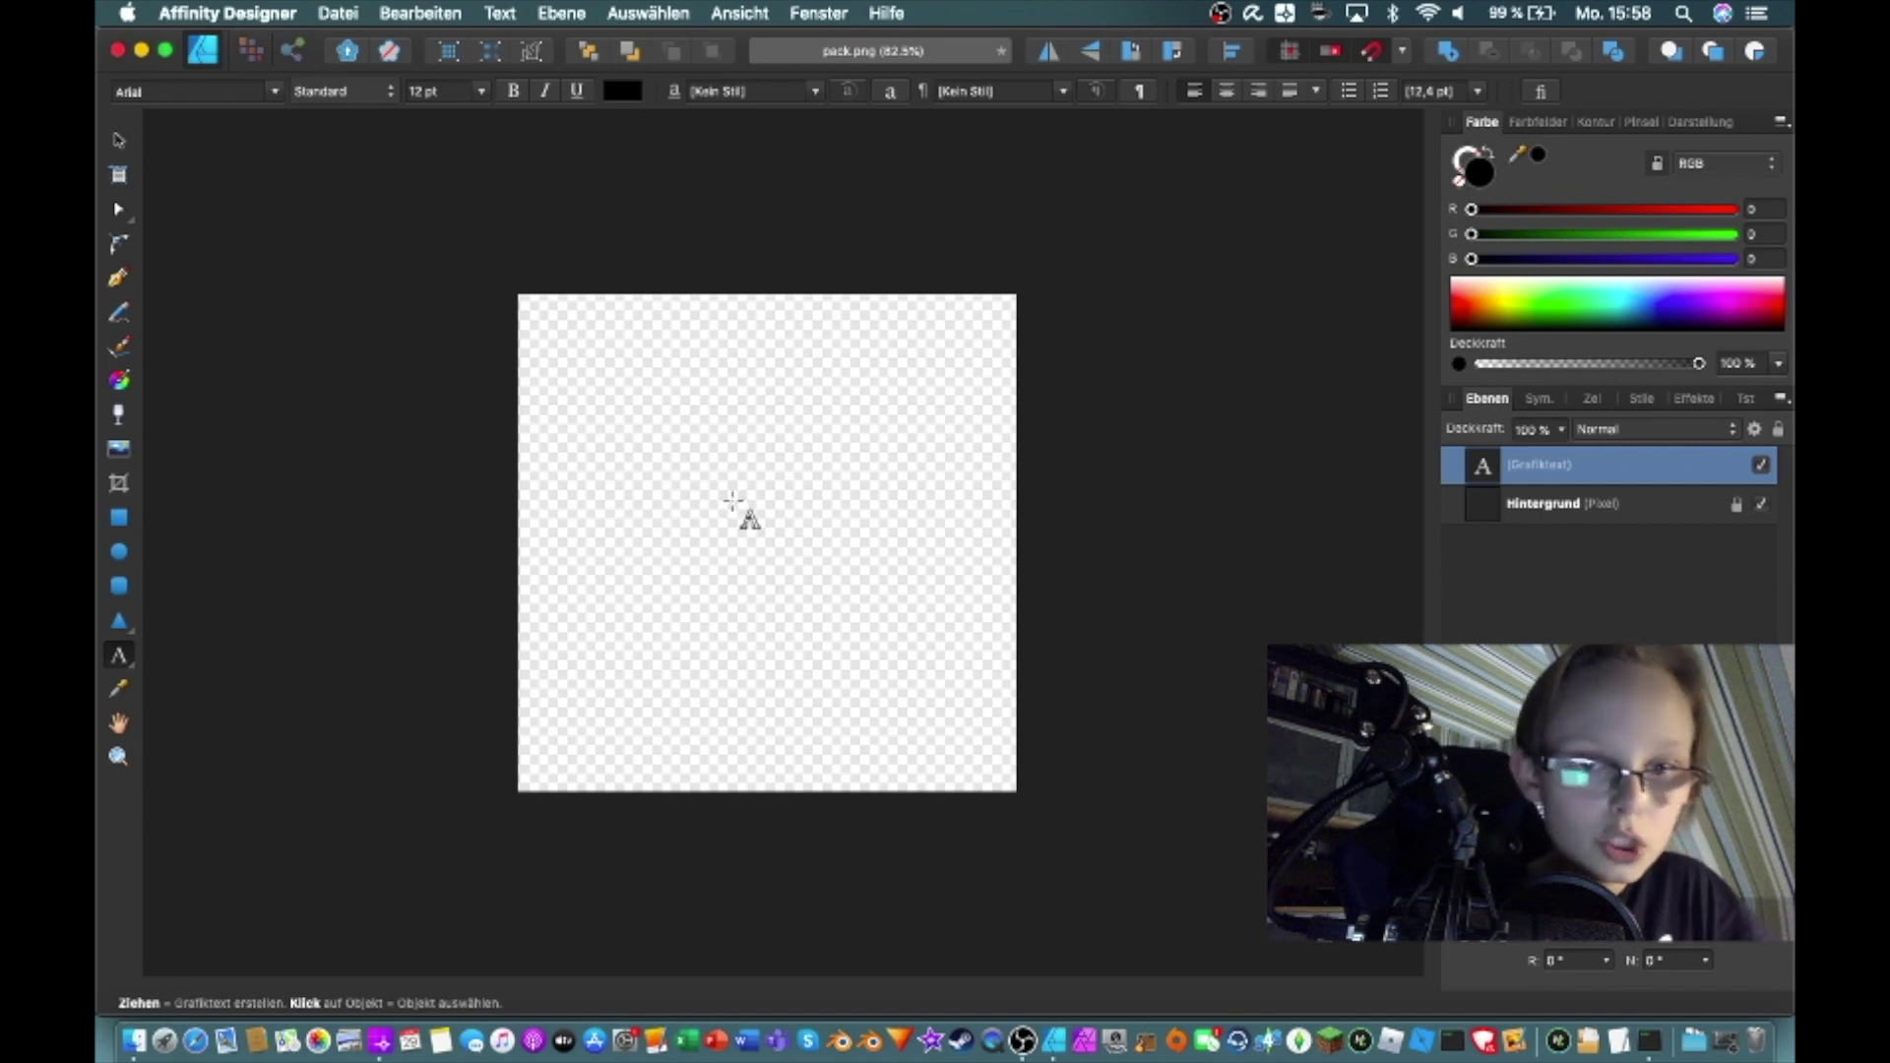
pyautogui.moveTo(683, 495); pyautogui.dragTo(734, 499)
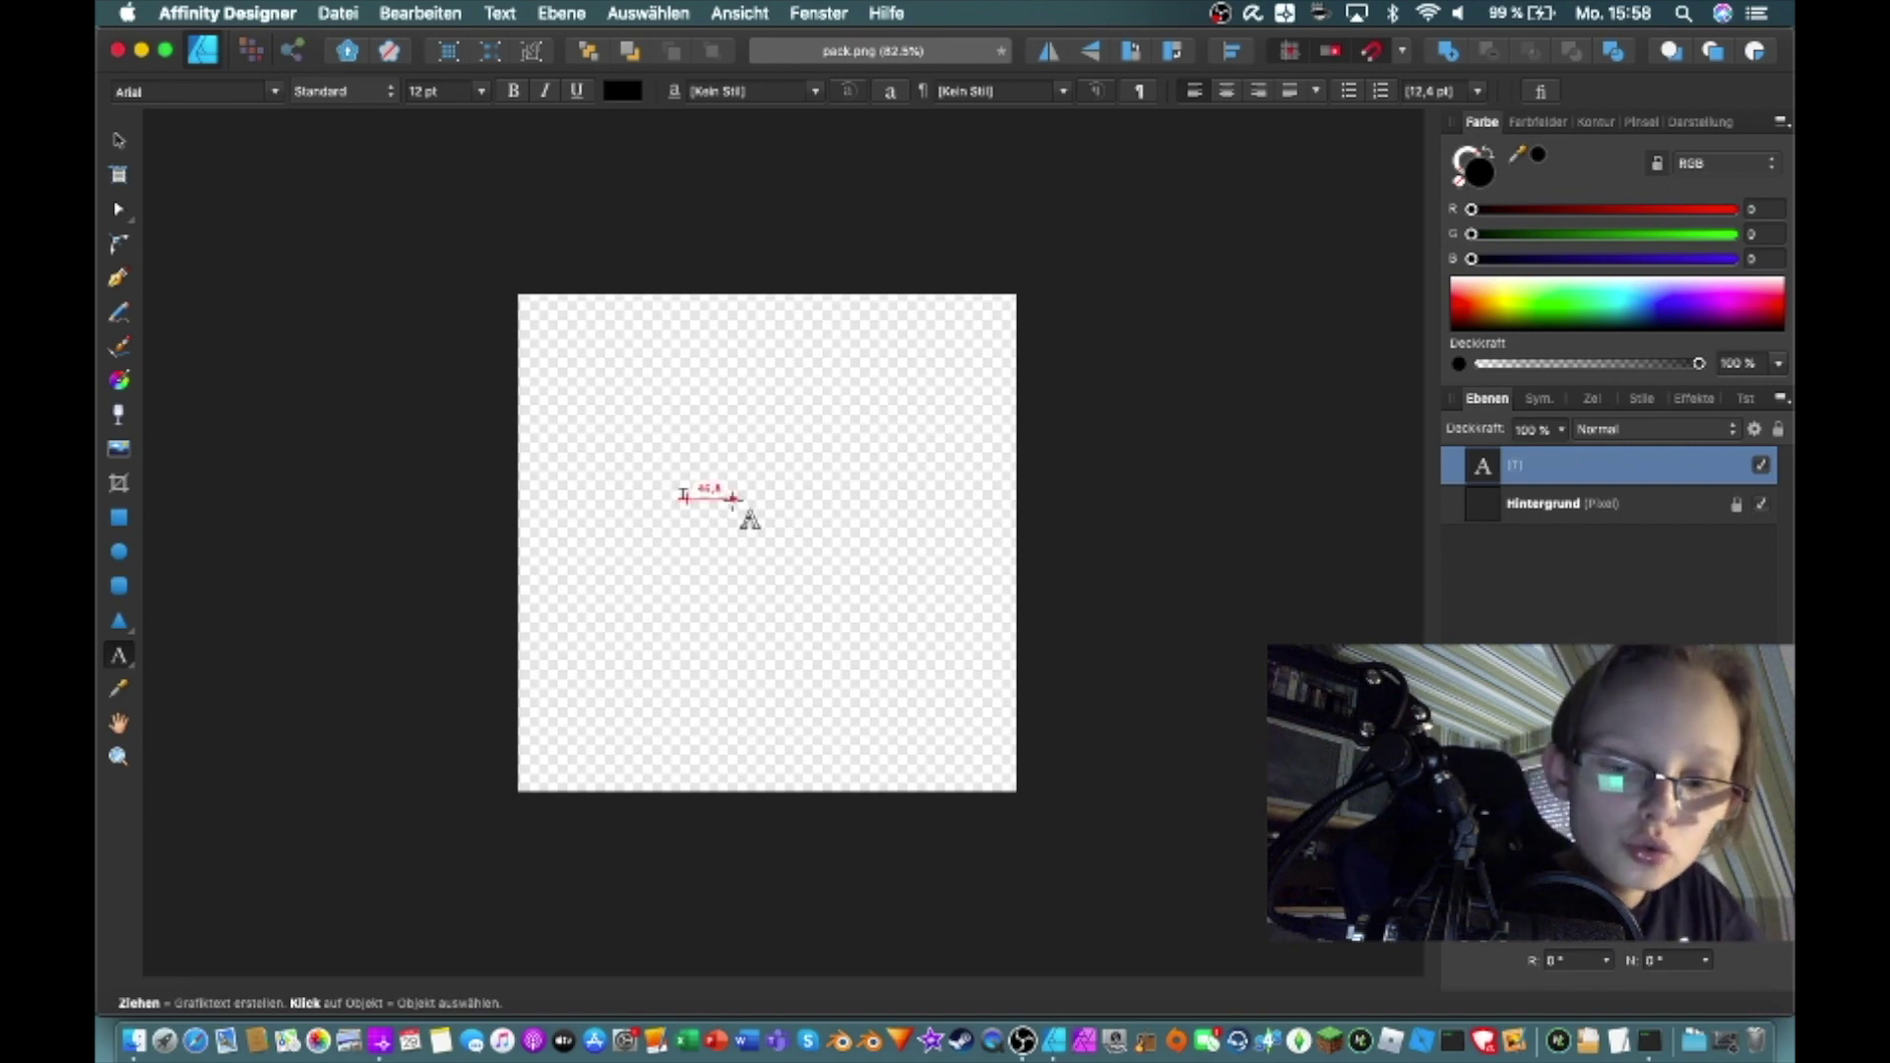
pyautogui.write('Tutorial')
pyautogui.press('Escape')
pyautogui.click(135, 144)
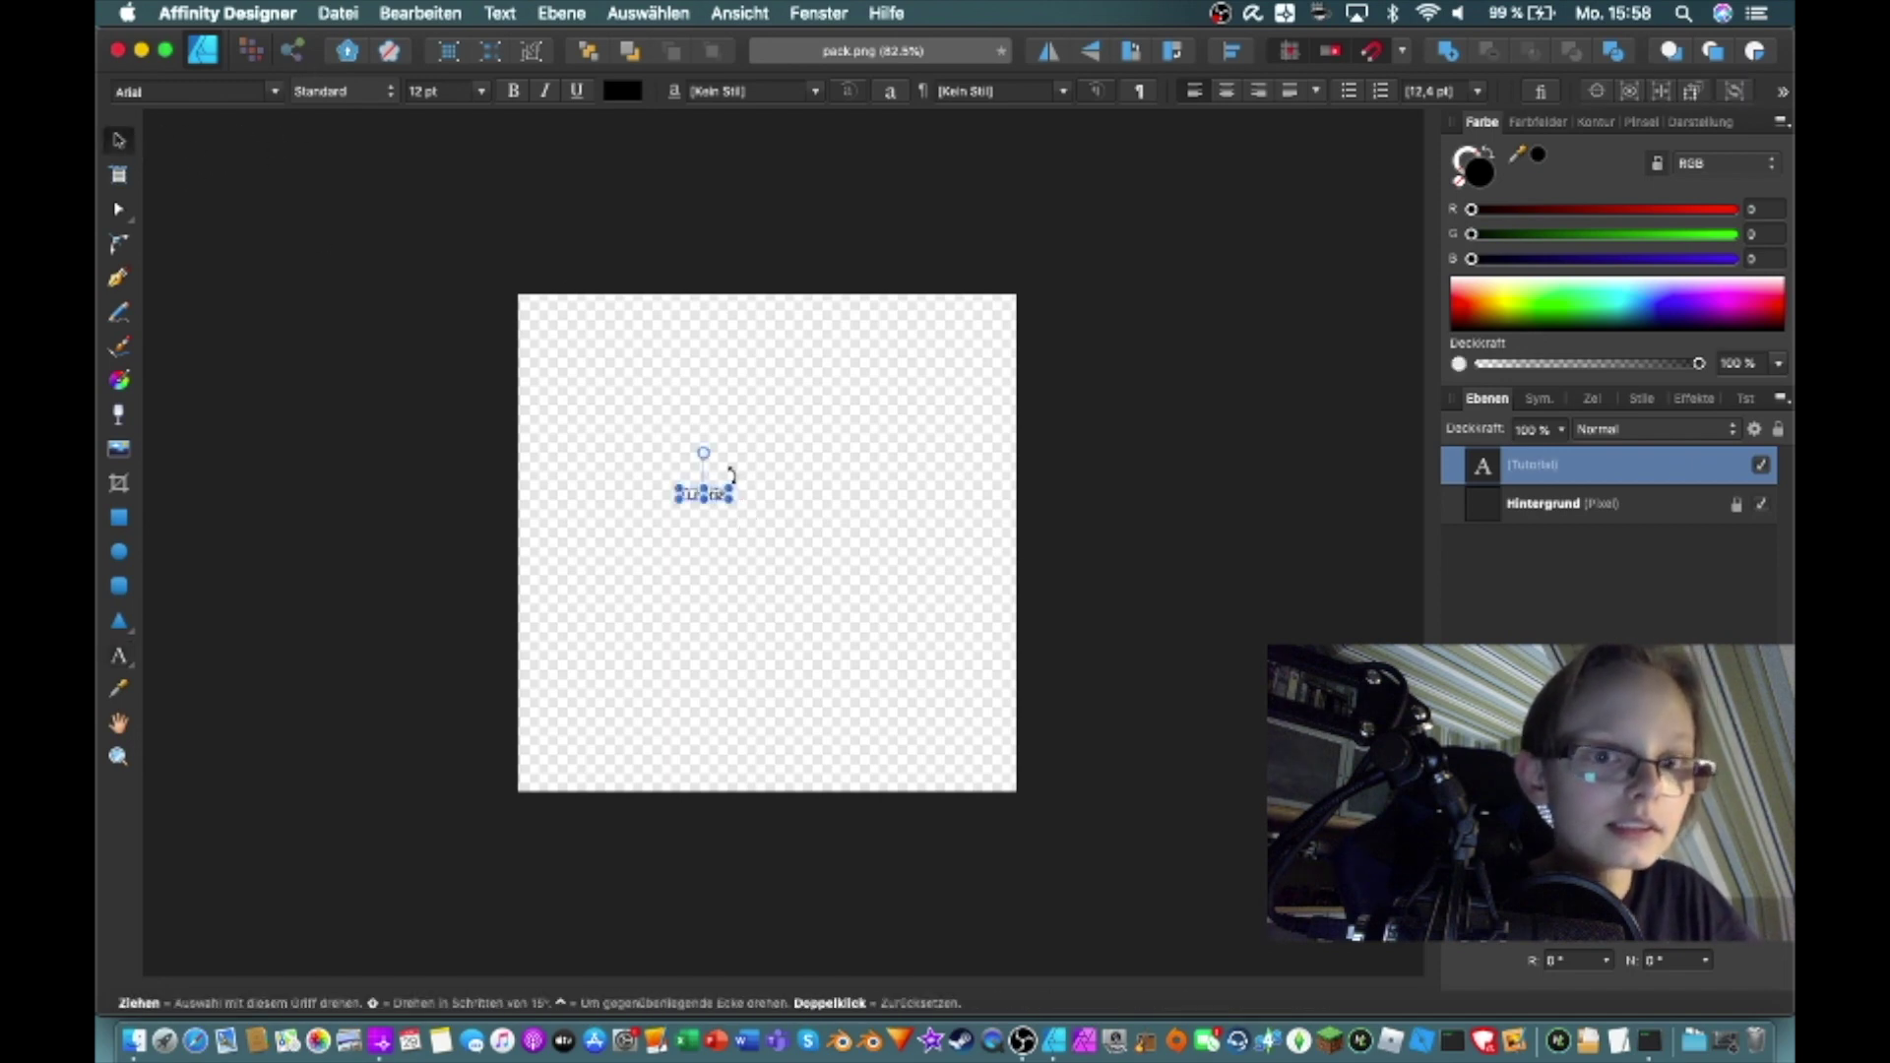
pyautogui.moveTo(728, 499); pyautogui.dragTo(1014, 440)
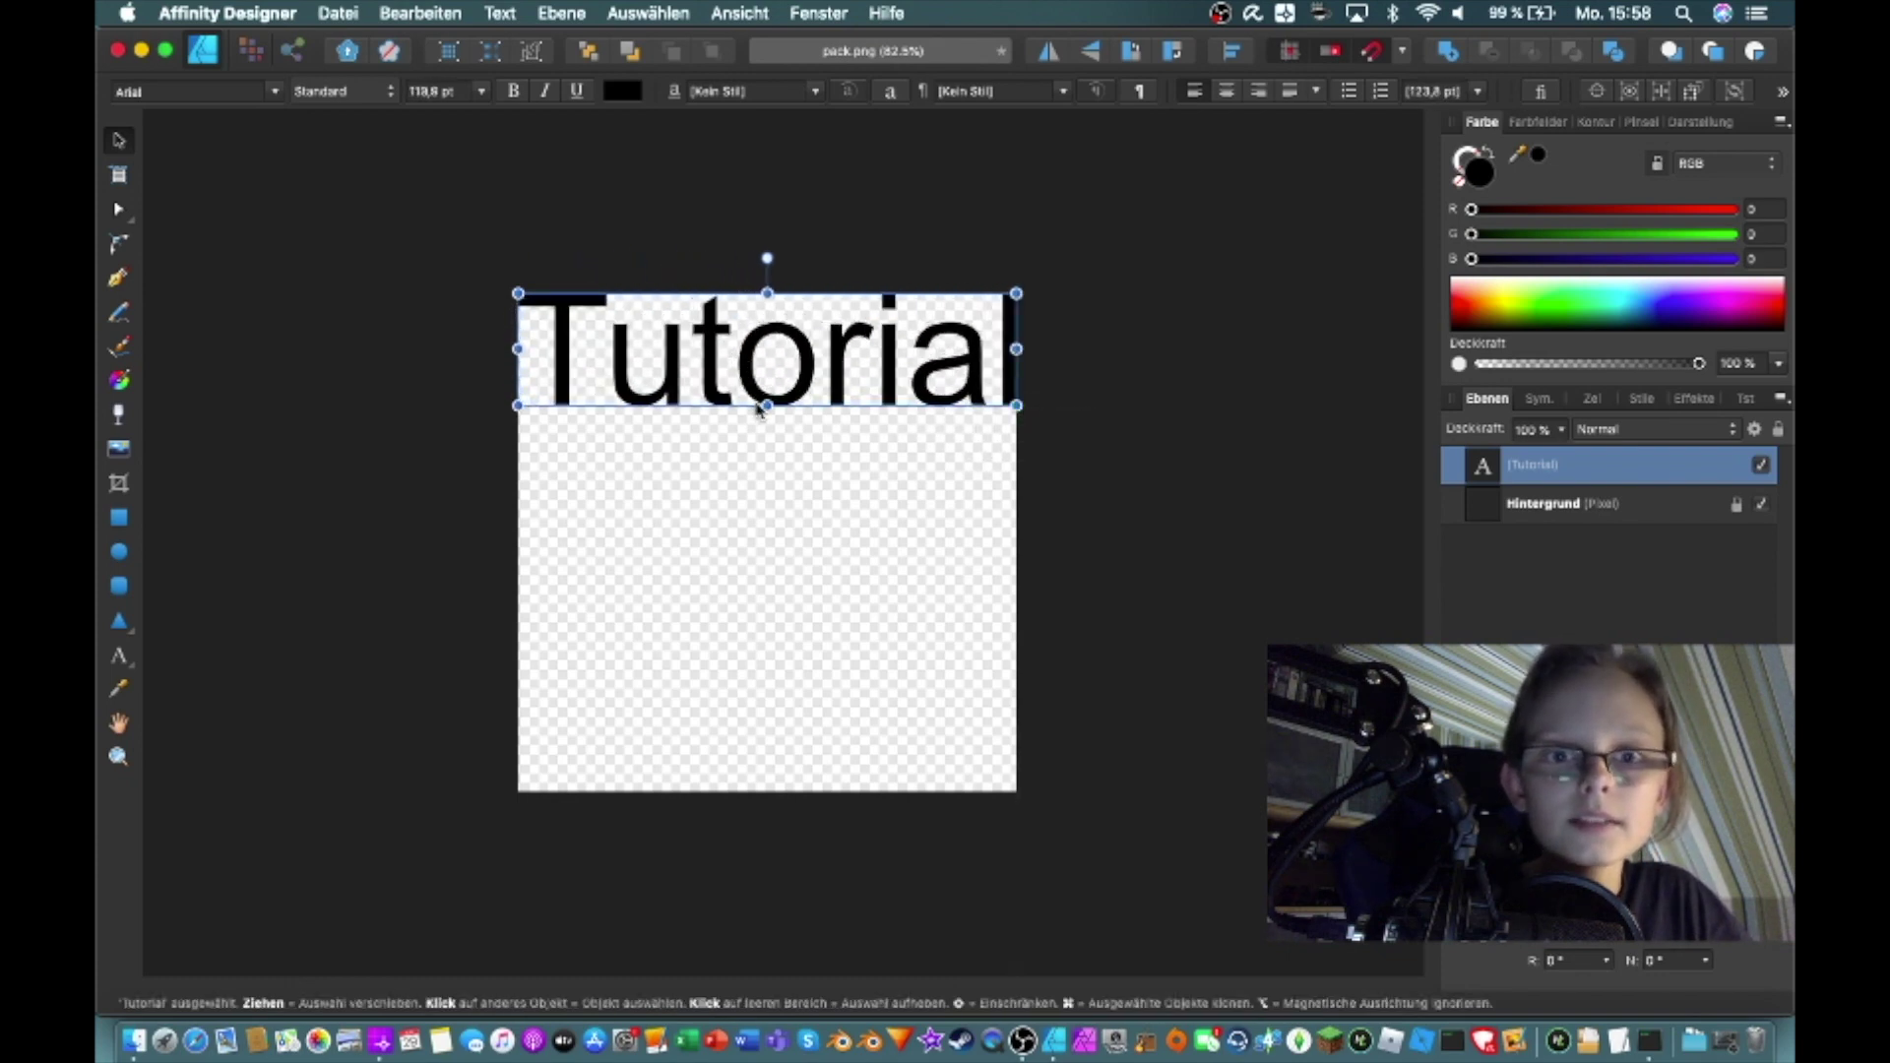
# Stretch the "Tutorial" text vertically to about twice its height at full canvas width and centre it vertically on the canvas
pyautogui.moveTo(758, 408); pyautogui.dragTo(798, 564)
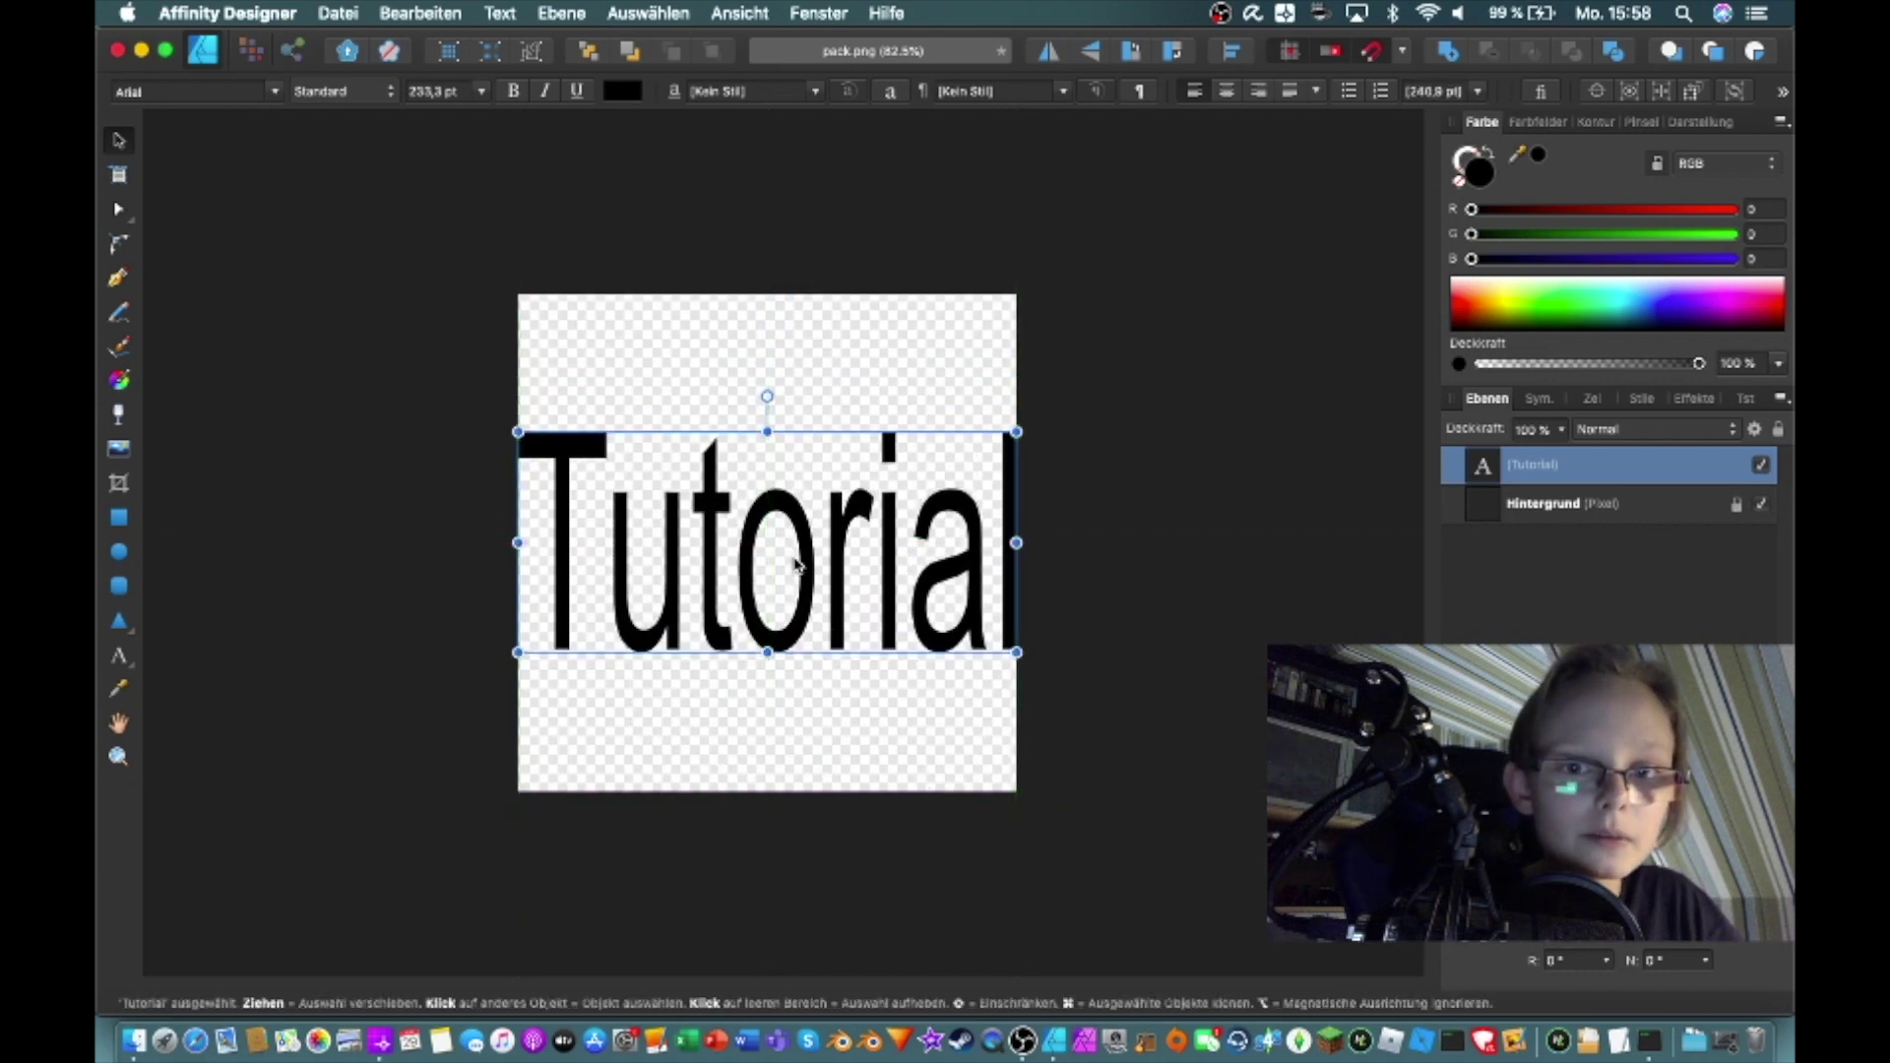
pyautogui.click(1083, 436)
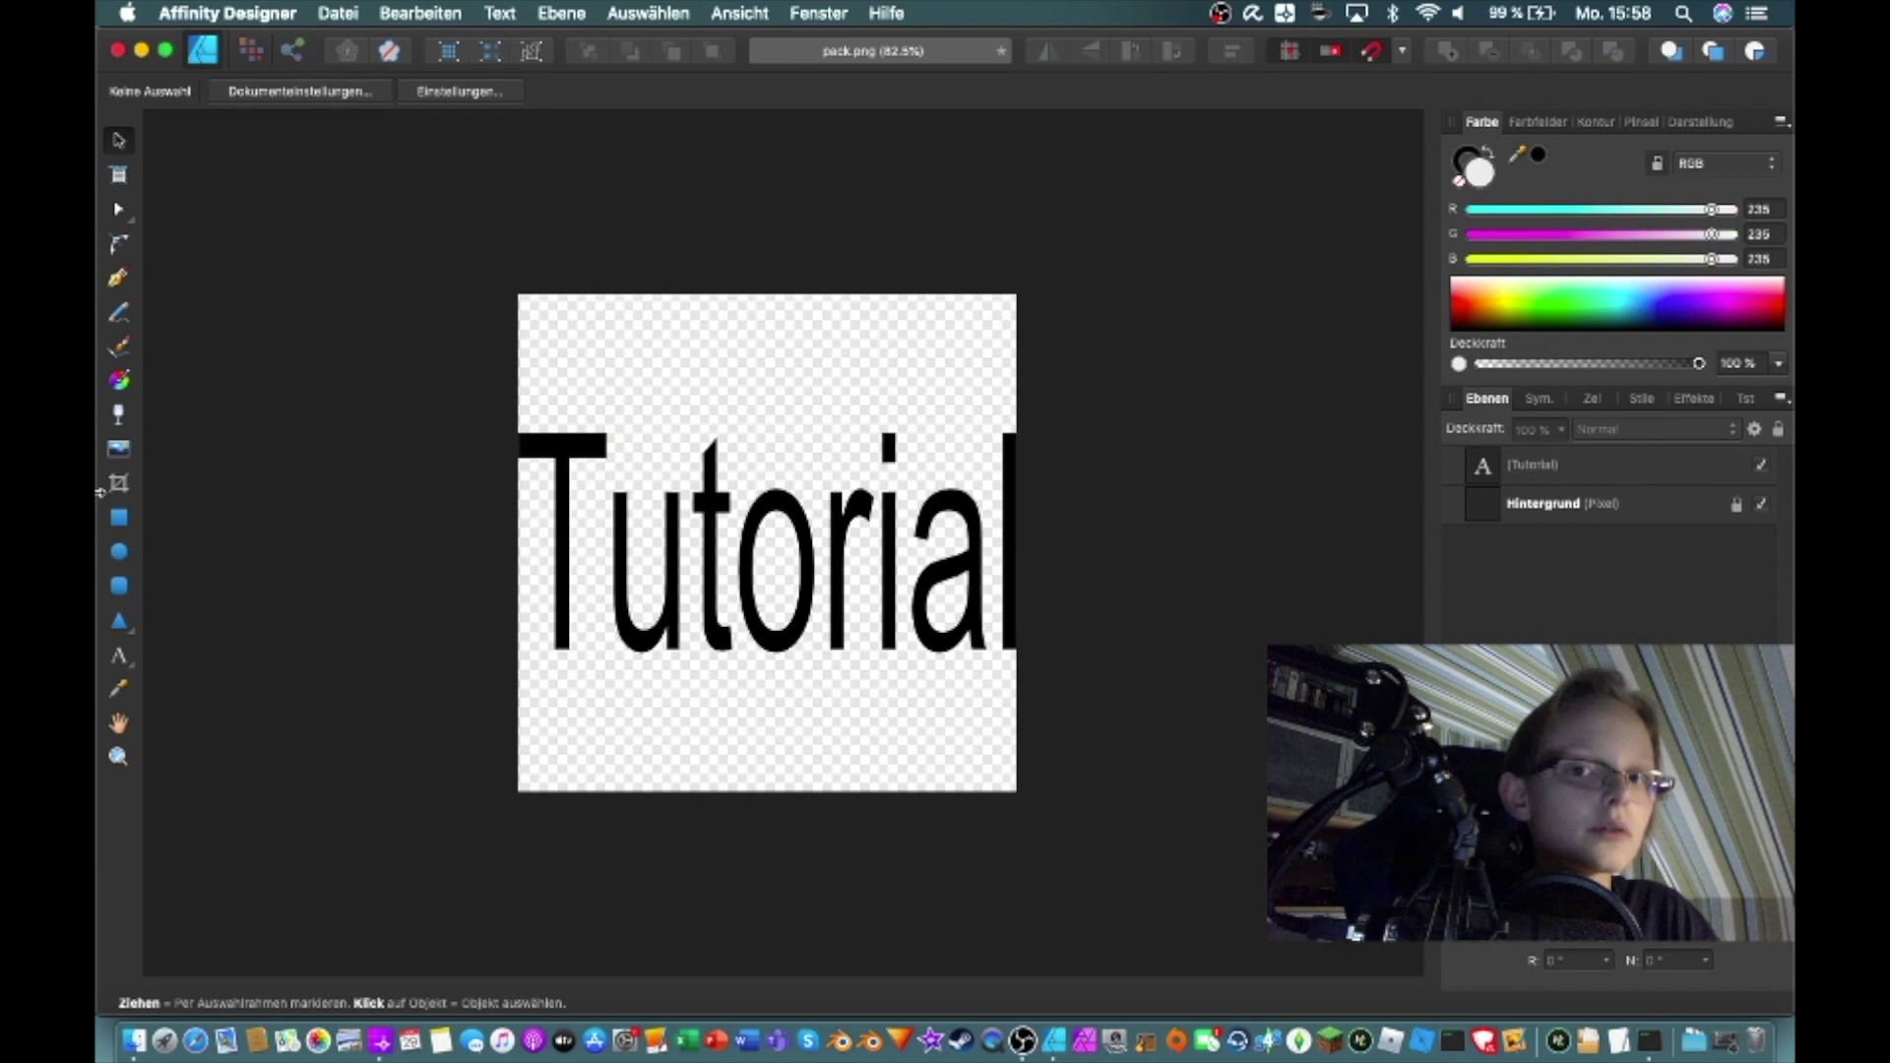
# Cover the whole canvas with a rectangle and give it a linear gradient fill running diagonally from its upper-left to its lower-right corner
pyautogui.click(120, 517)
pyautogui.moveTo(518, 294); pyautogui.dragTo(1017, 791)
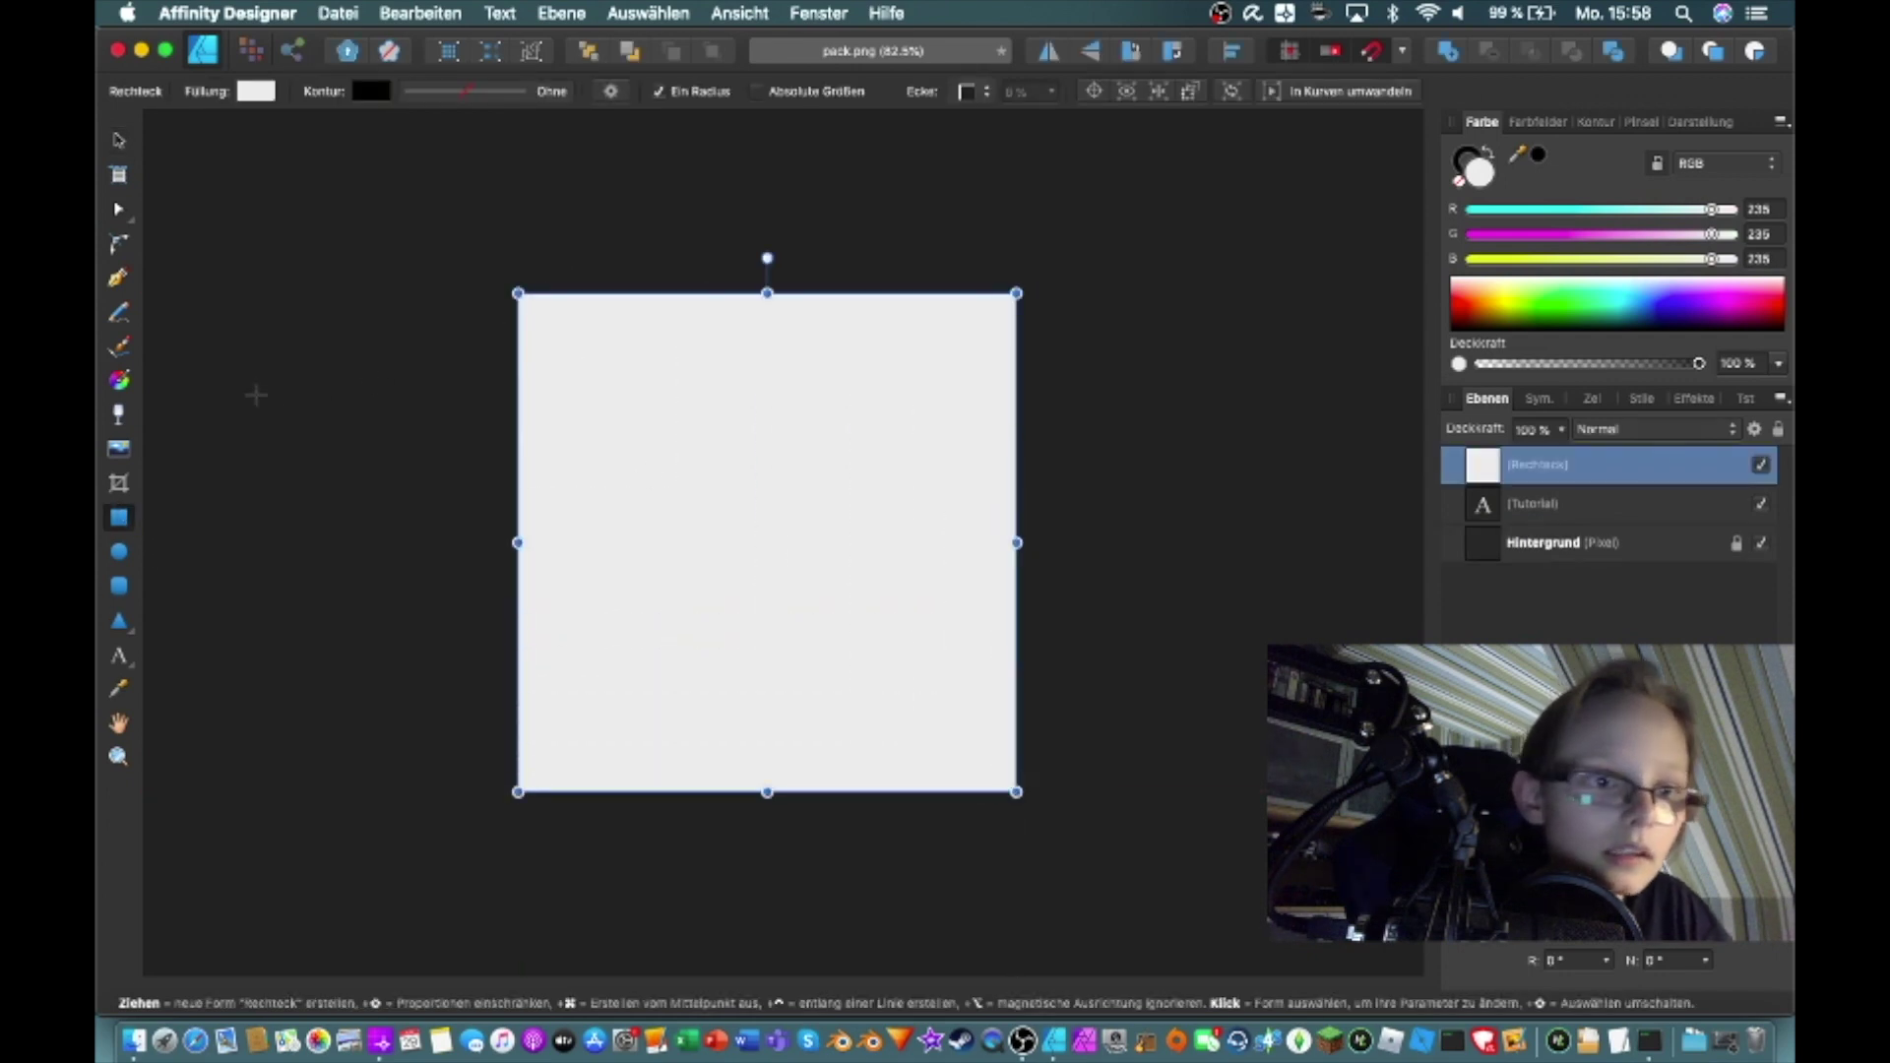
pyautogui.click(118, 382)
pyautogui.moveTo(519, 294); pyautogui.dragTo(1016, 791)
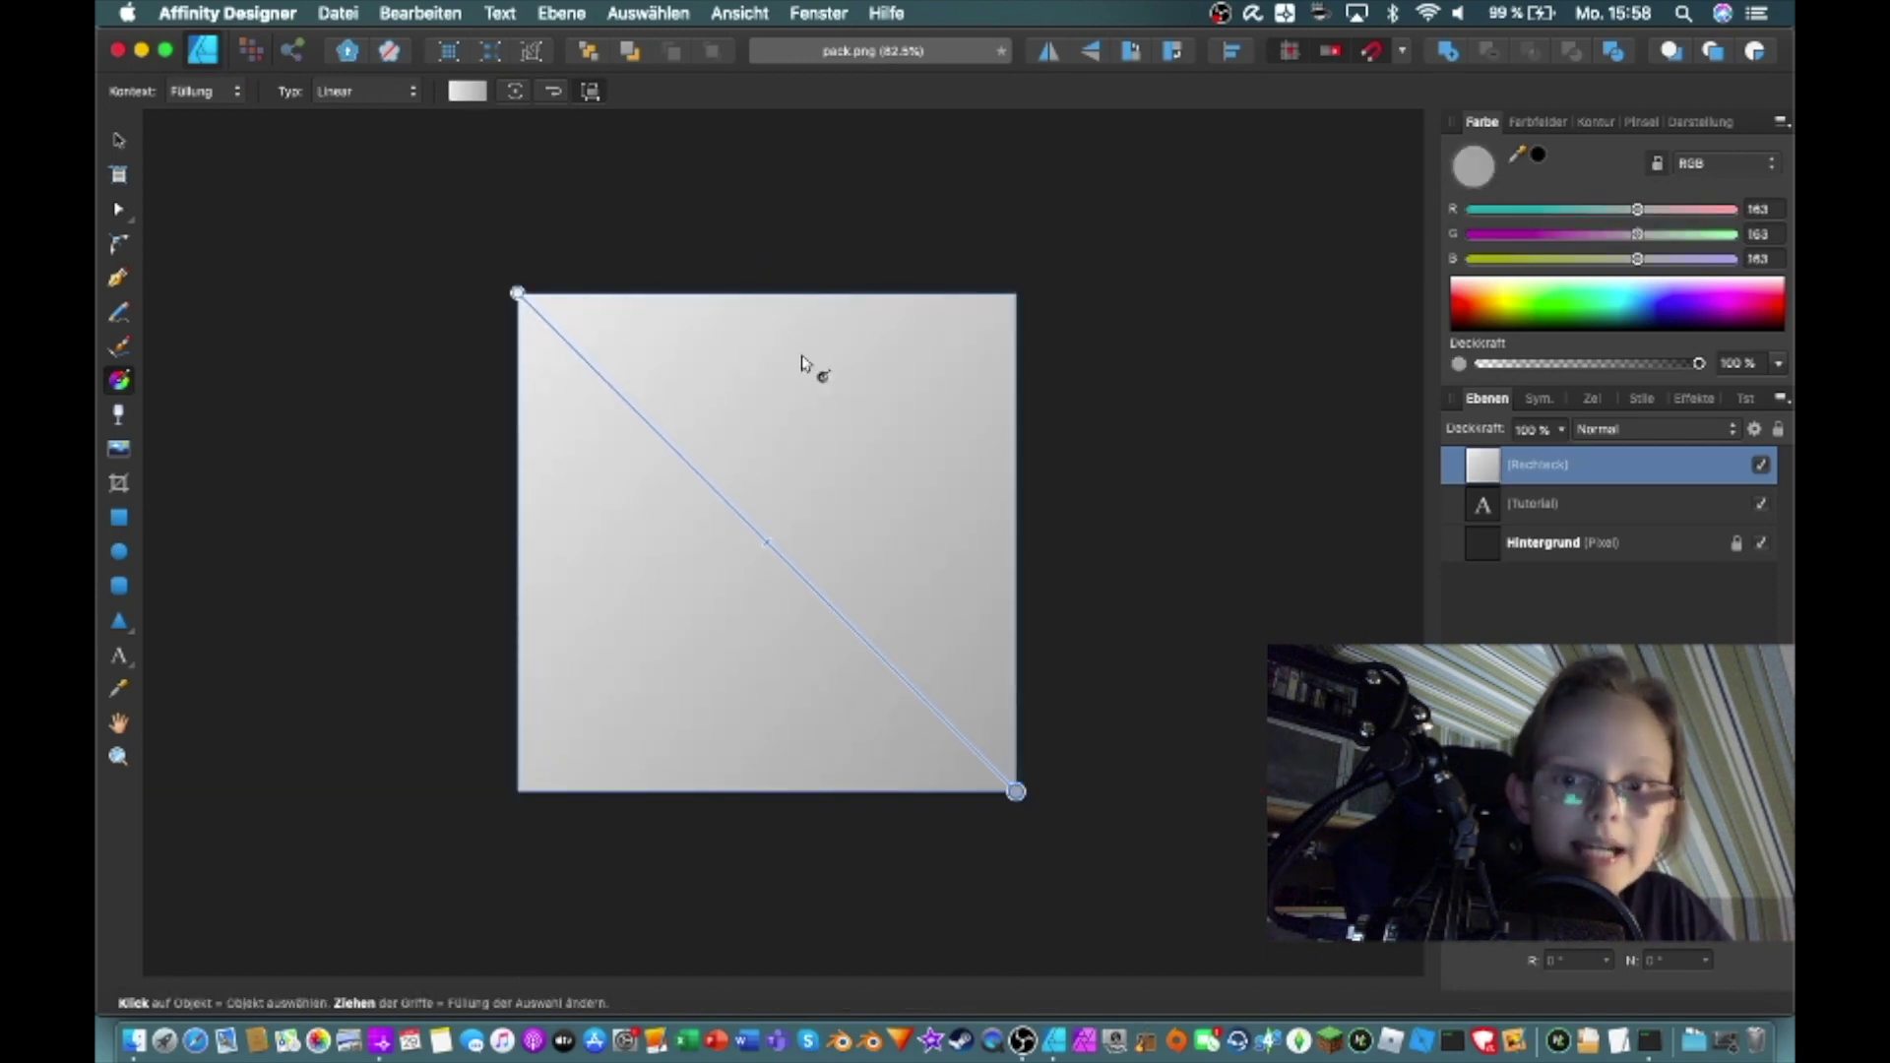
pyautogui.press('v')
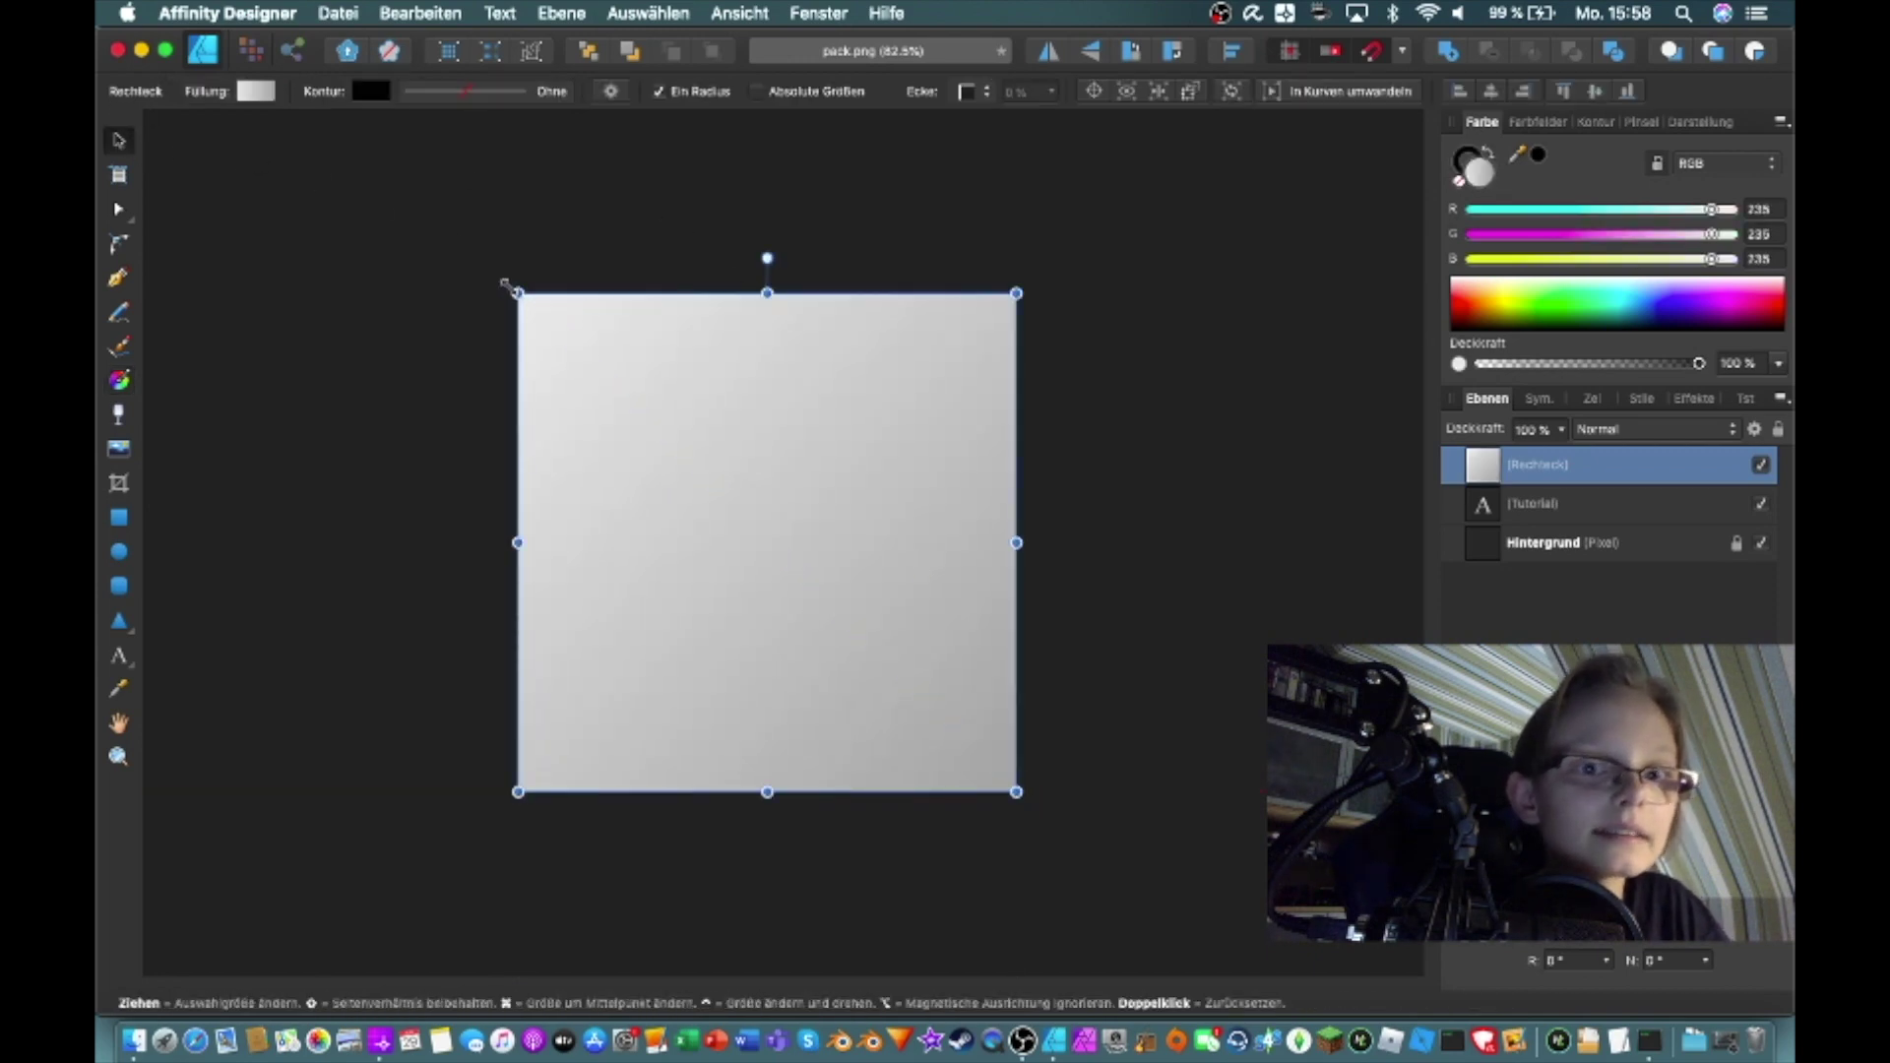
pyautogui.press('g')
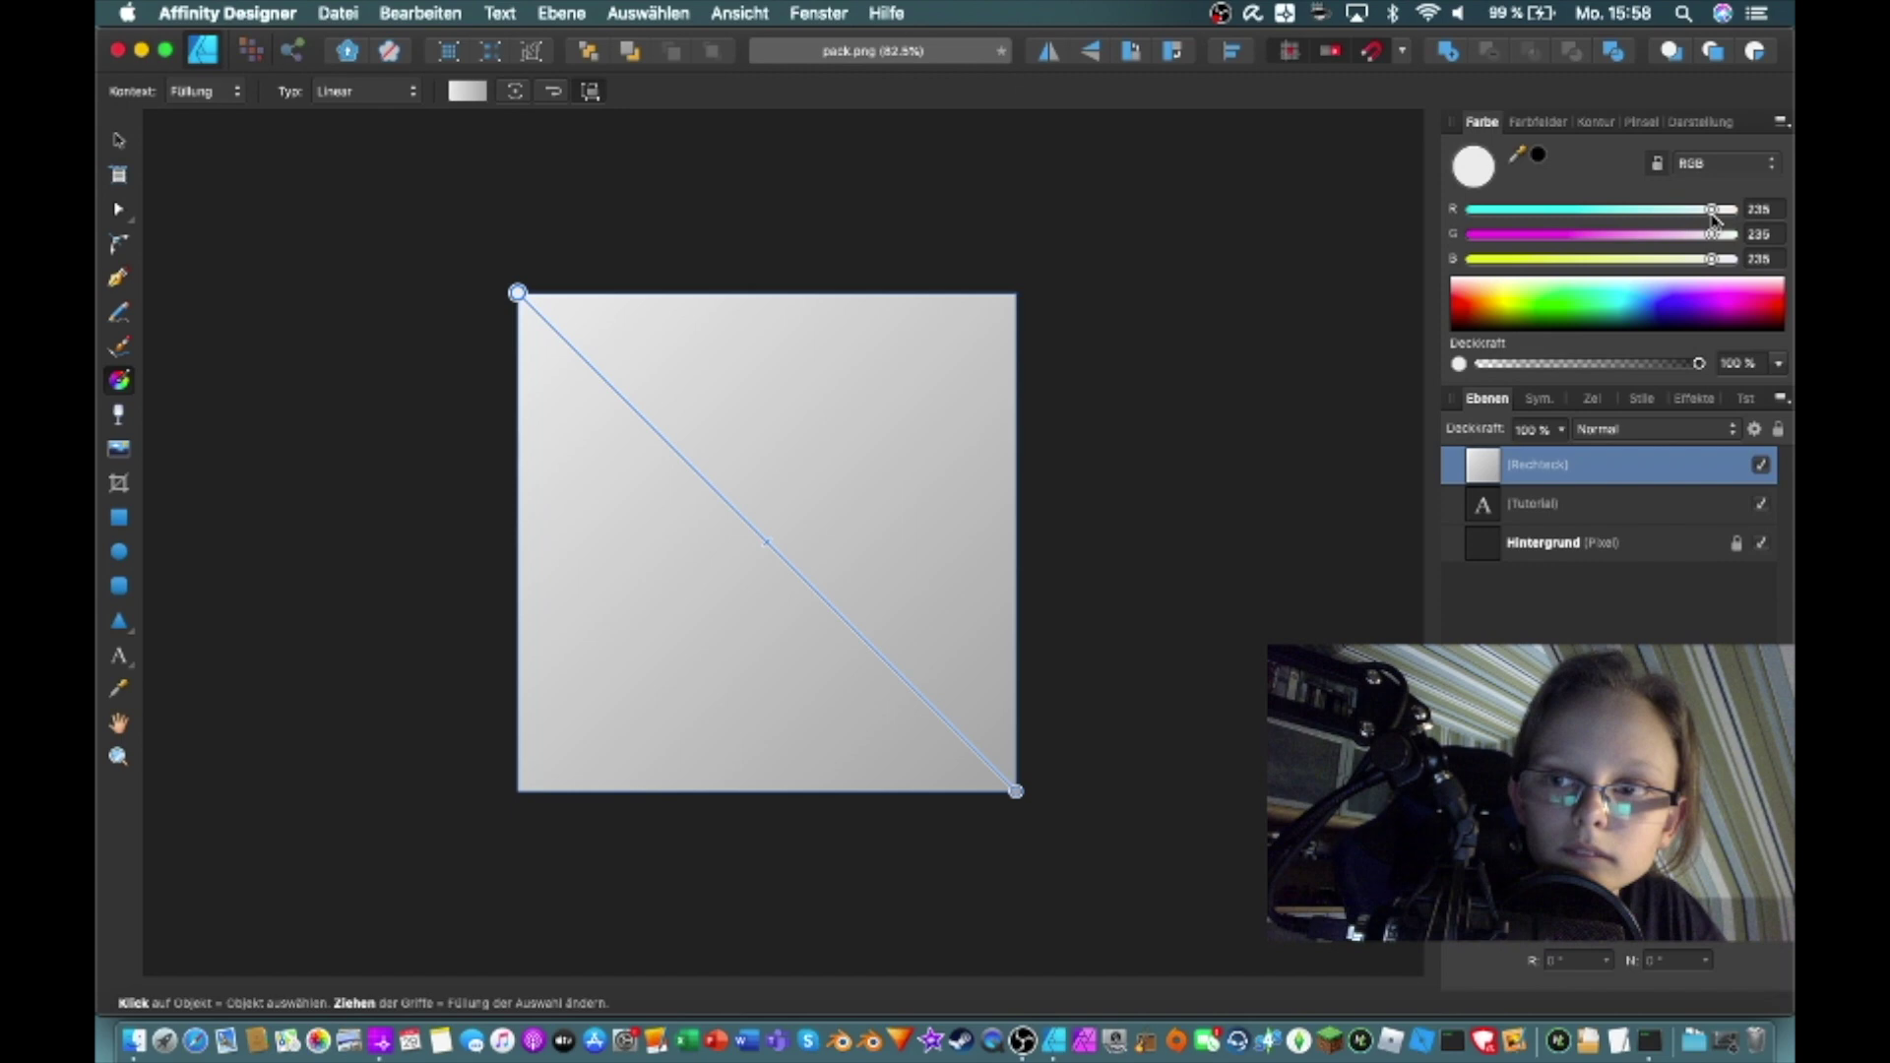
# Colour the rectangle's gradient from red (255, 0, 0) at the upper-left stop to green (0, 255, 0) at the lower-right stop
pyautogui.moveTo(1715, 213); pyautogui.dragTo(1468, 234)
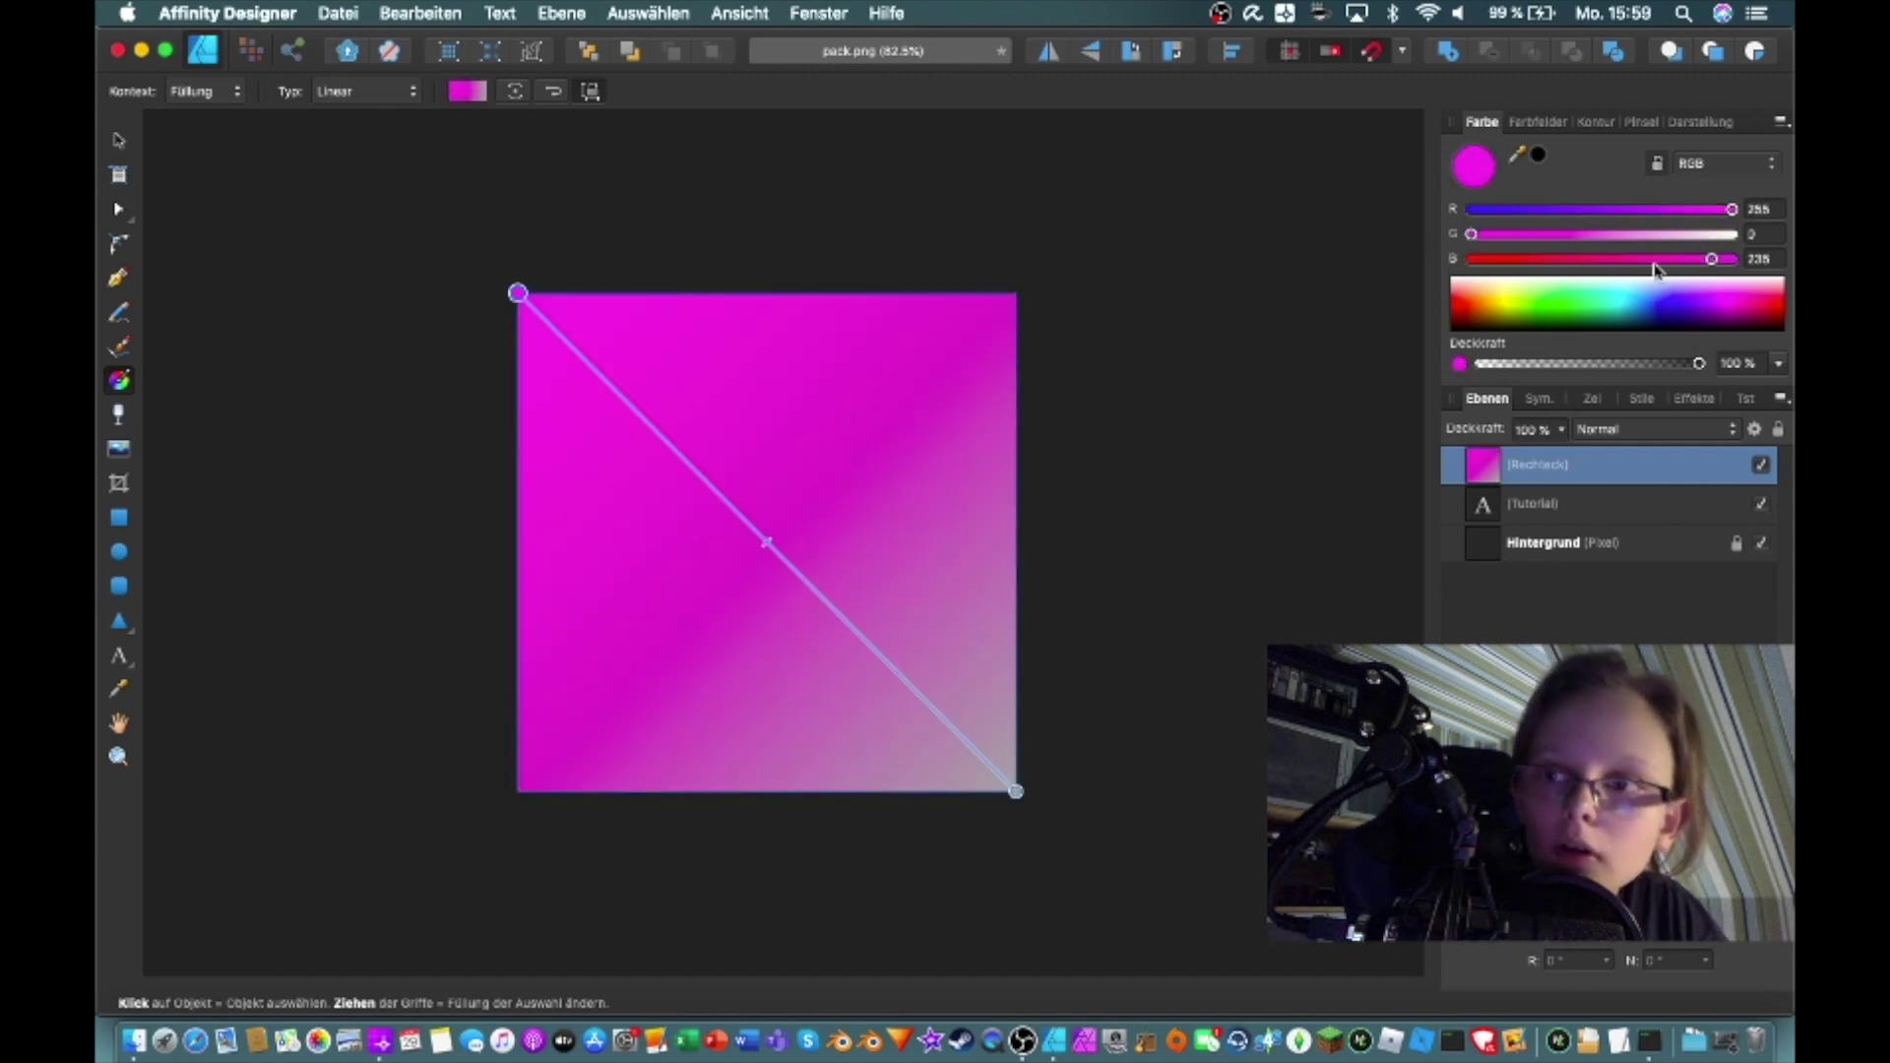
pyautogui.moveTo(1708, 259); pyautogui.dragTo(1471, 259)
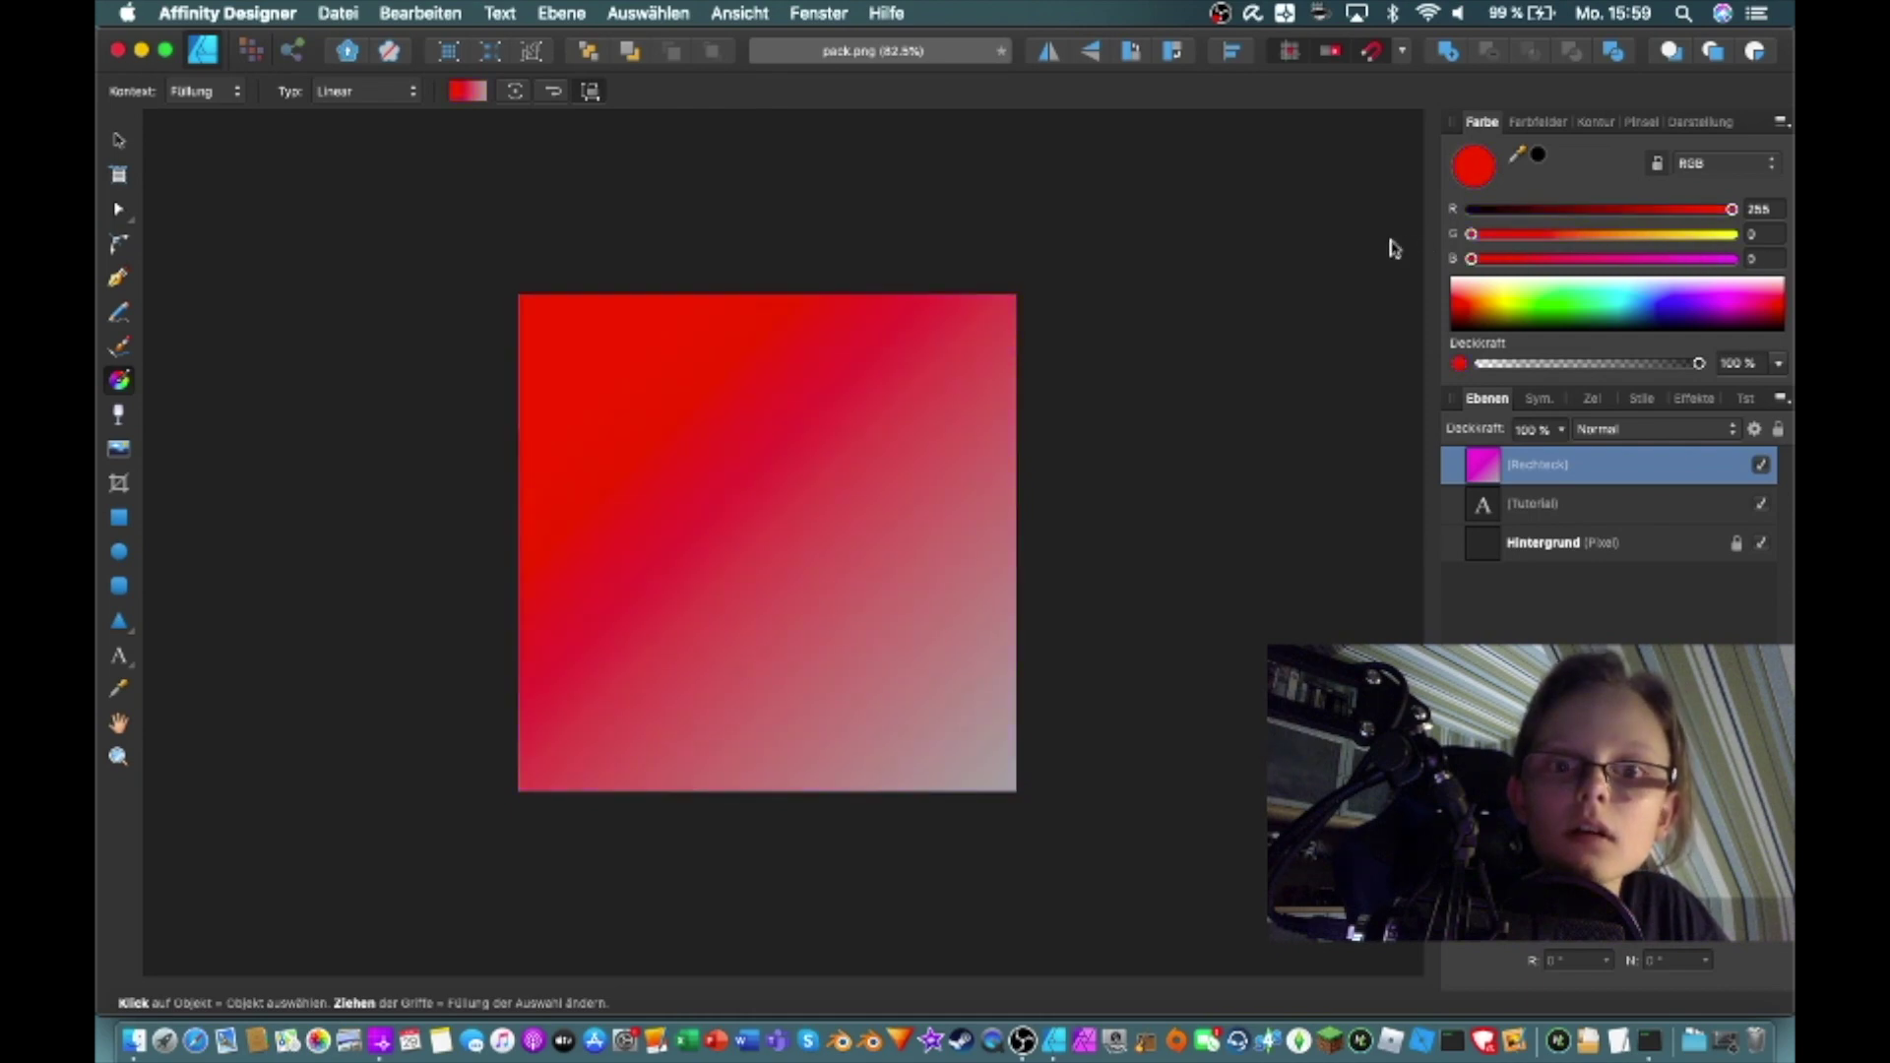
pyautogui.click(1016, 788)
pyautogui.moveTo(1634, 235); pyautogui.dragTo(1431, 271)
pyautogui.moveTo(1637, 209); pyautogui.dragTo(1429, 227)
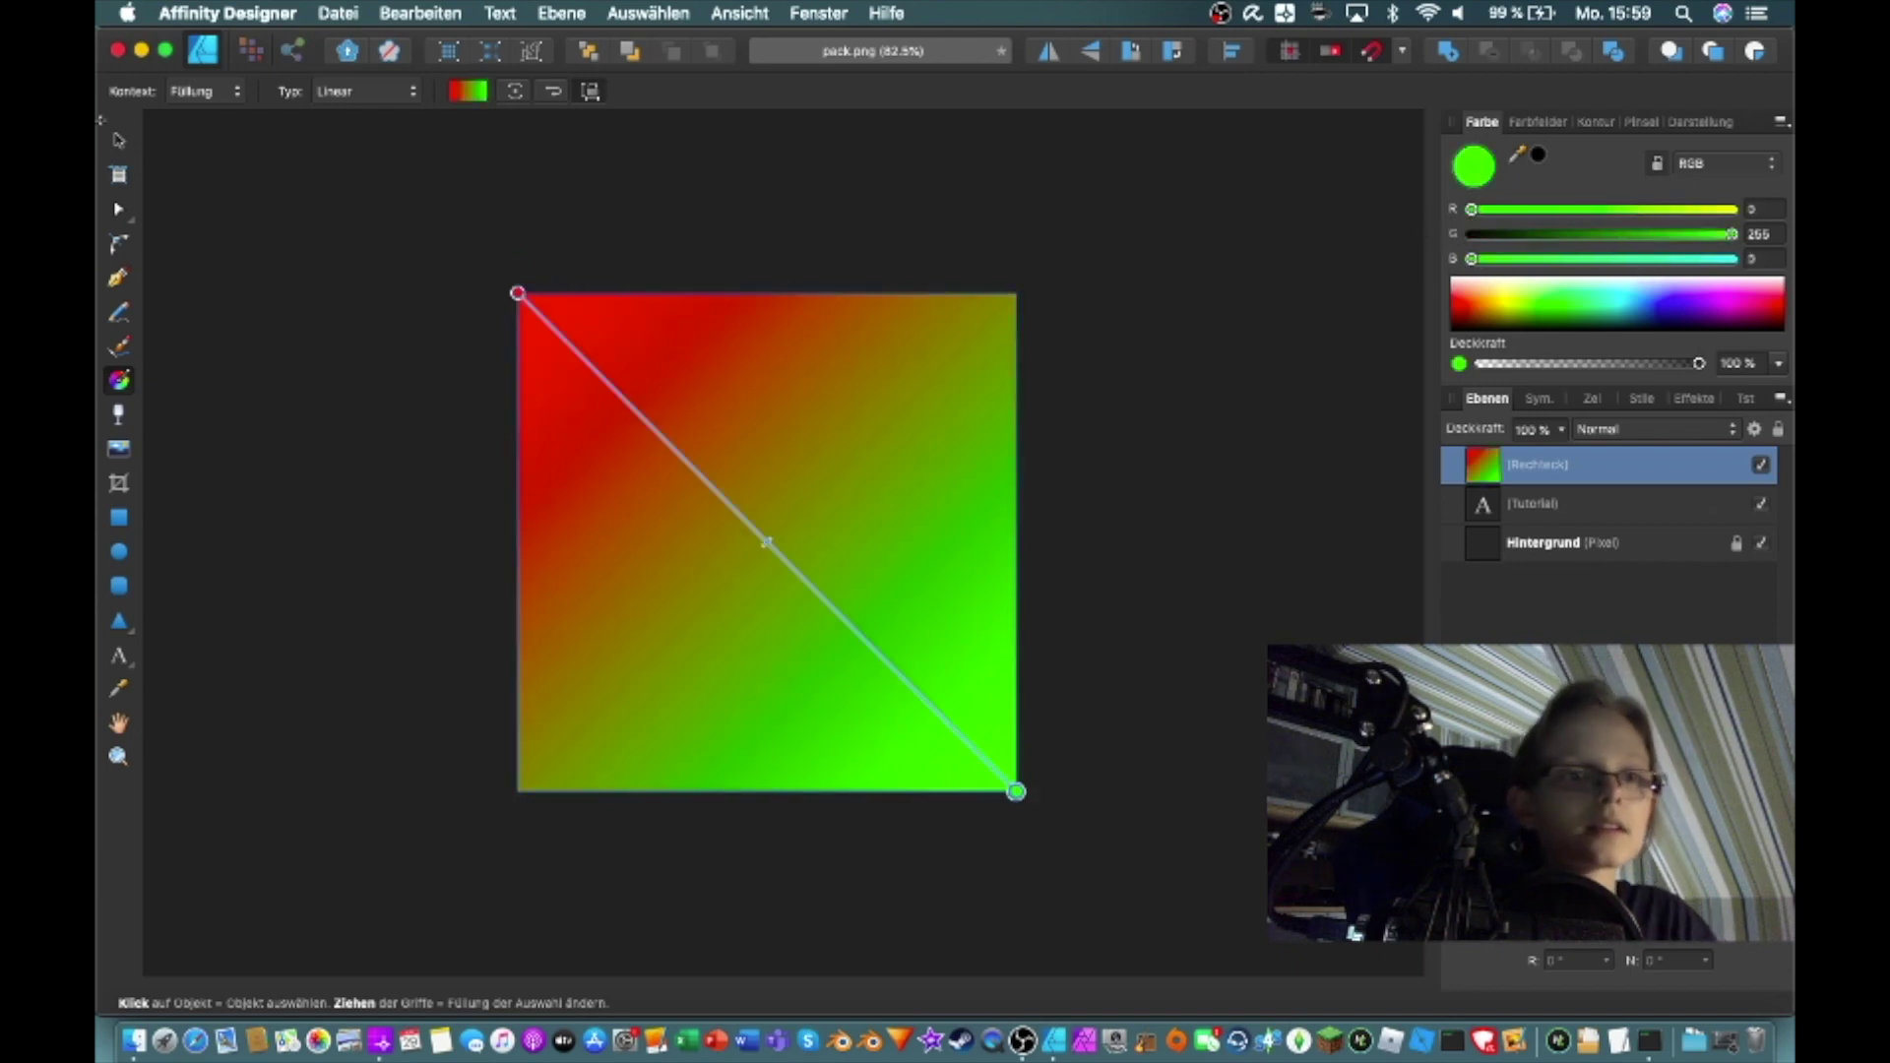
# Move the gradient rectangle beneath the "Tutorial" text in the layer order and deselect it
pyautogui.press('v')
pyautogui.moveTo(1487, 463); pyautogui.dragTo(1450, 528)
pyautogui.click(1149, 515)
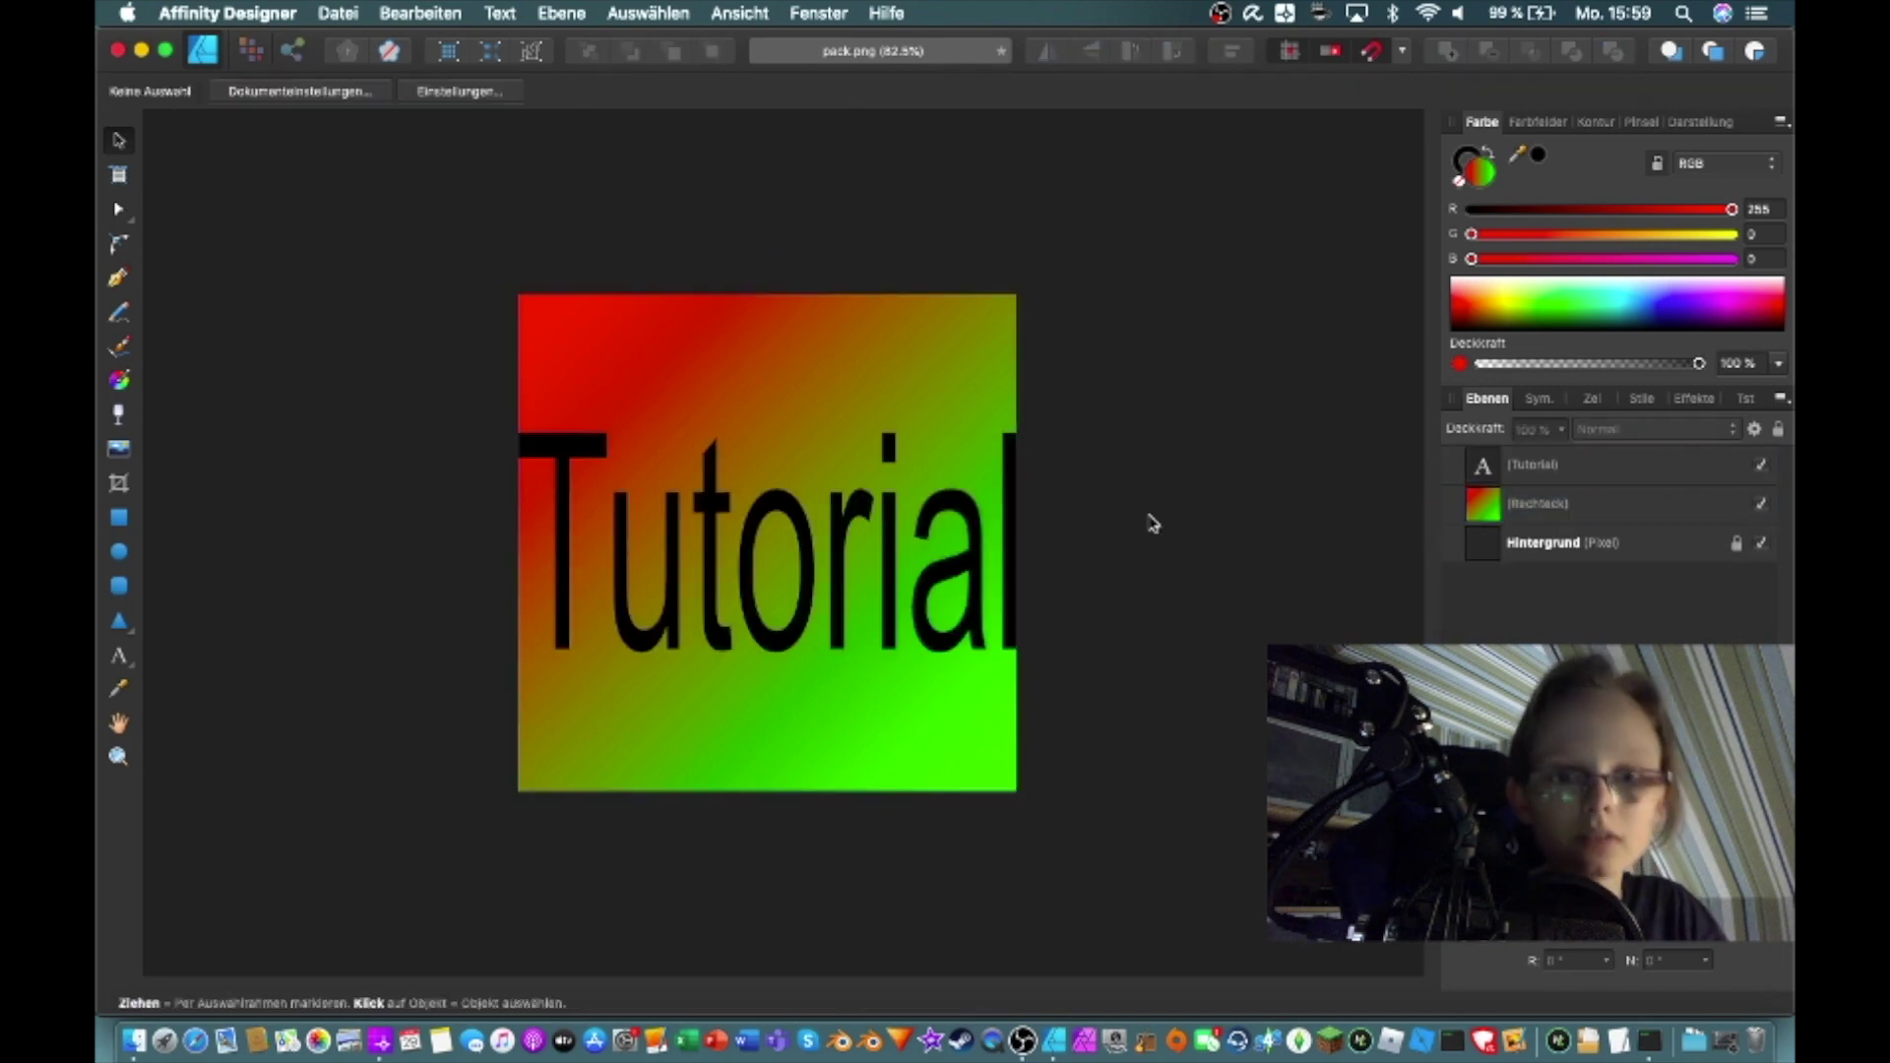
# Save pack.png over the original file in flattened form
pyautogui.click(359, 10)
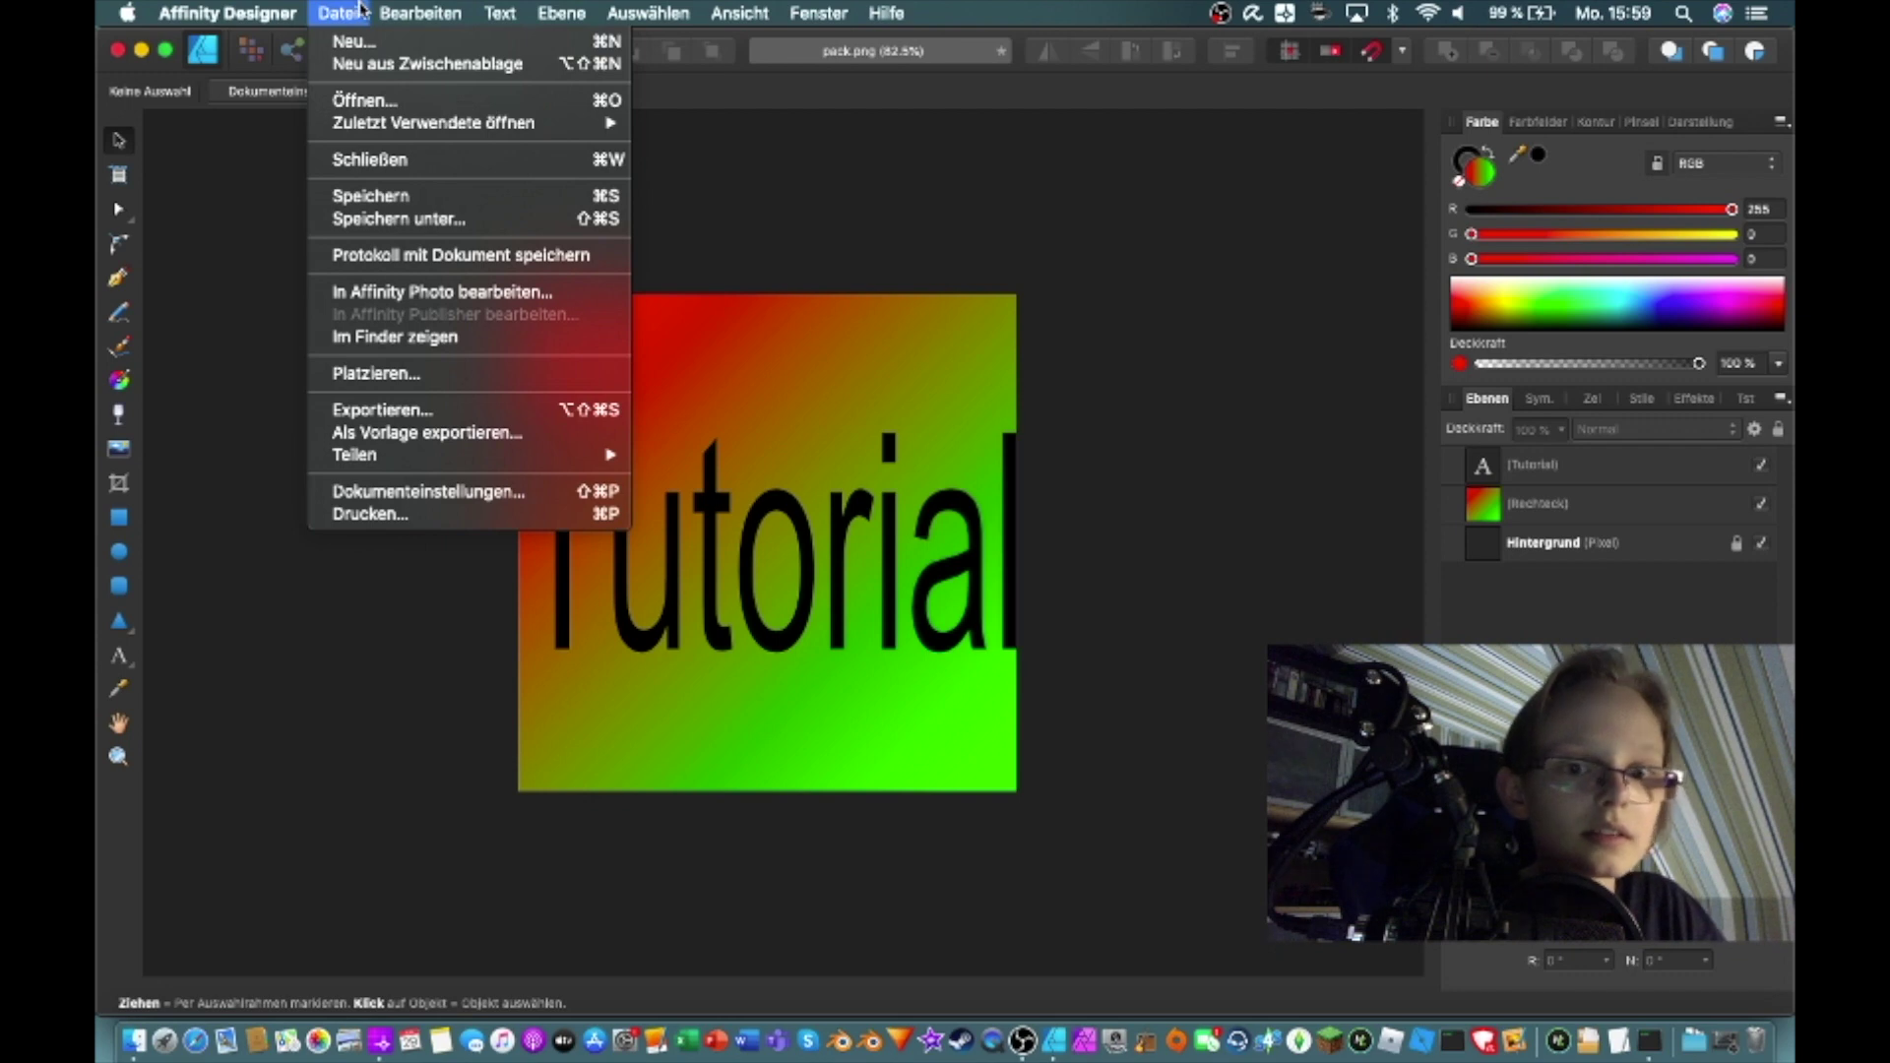
pyautogui.click(386, 200)
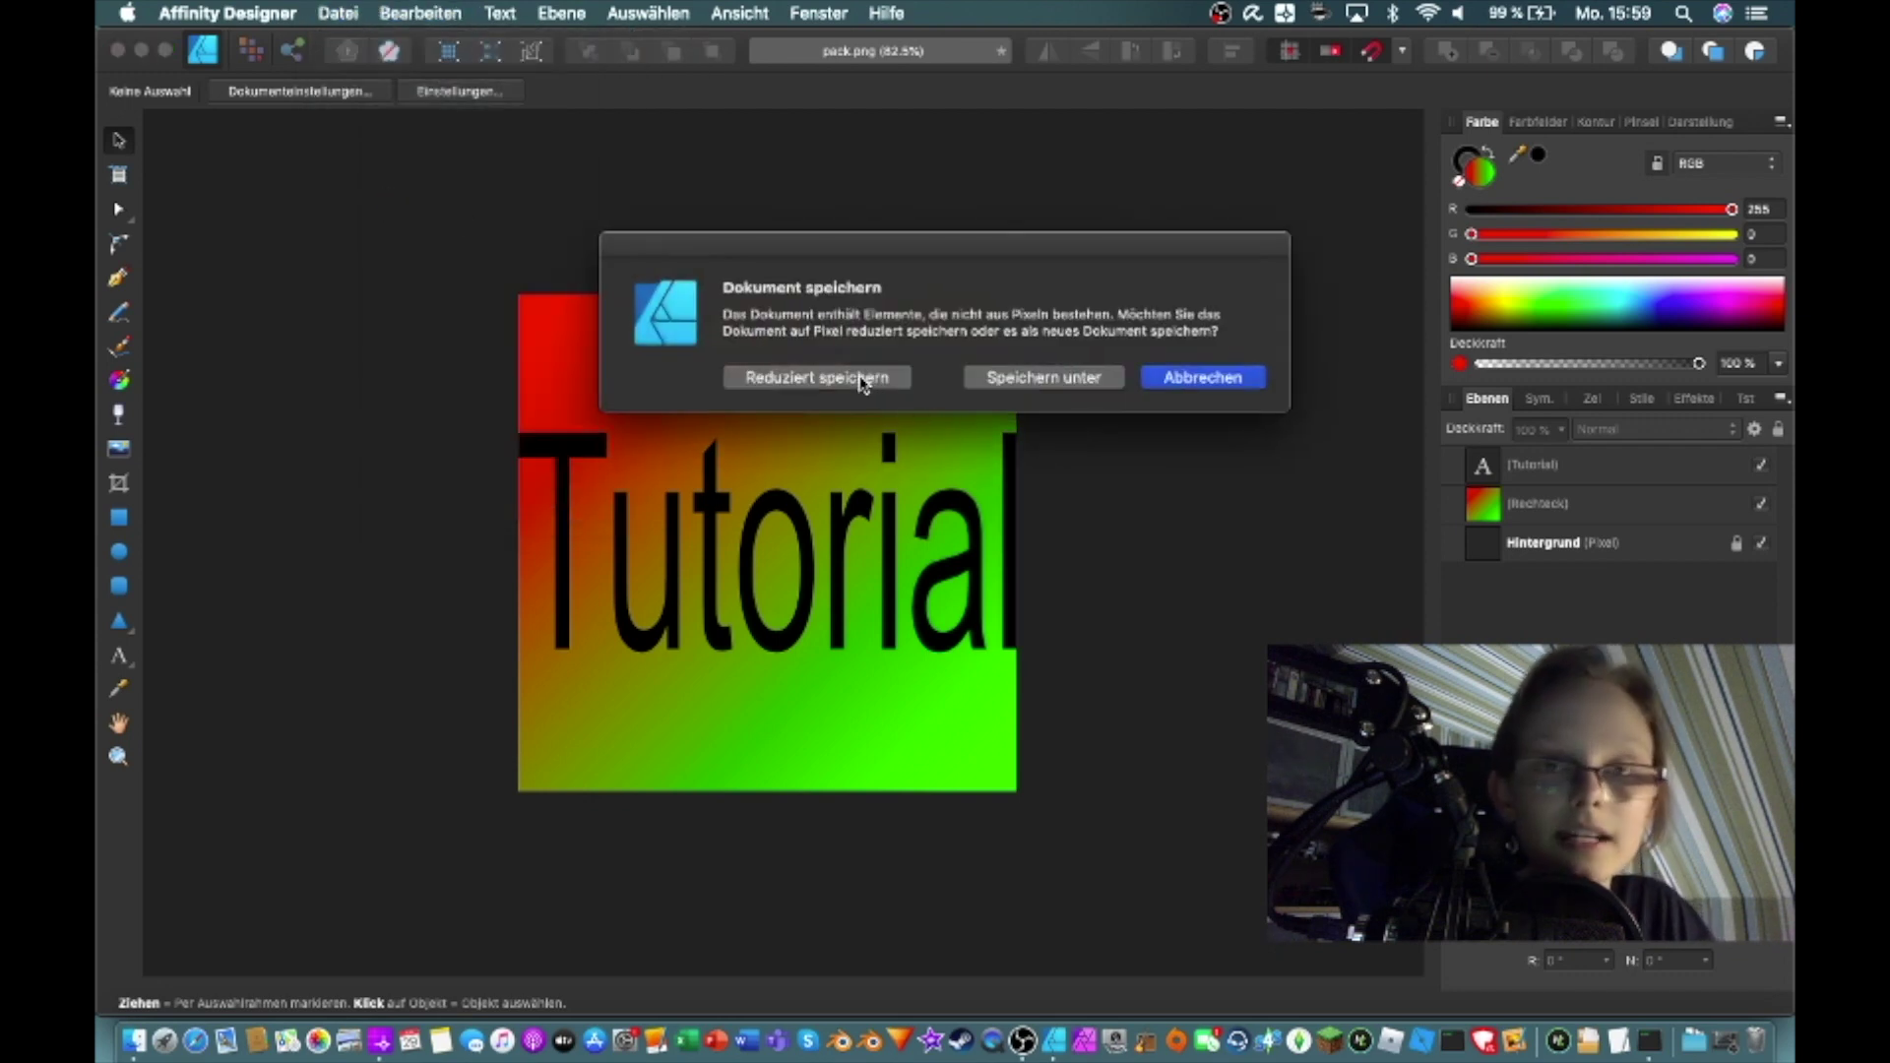
pyautogui.click(861, 381)
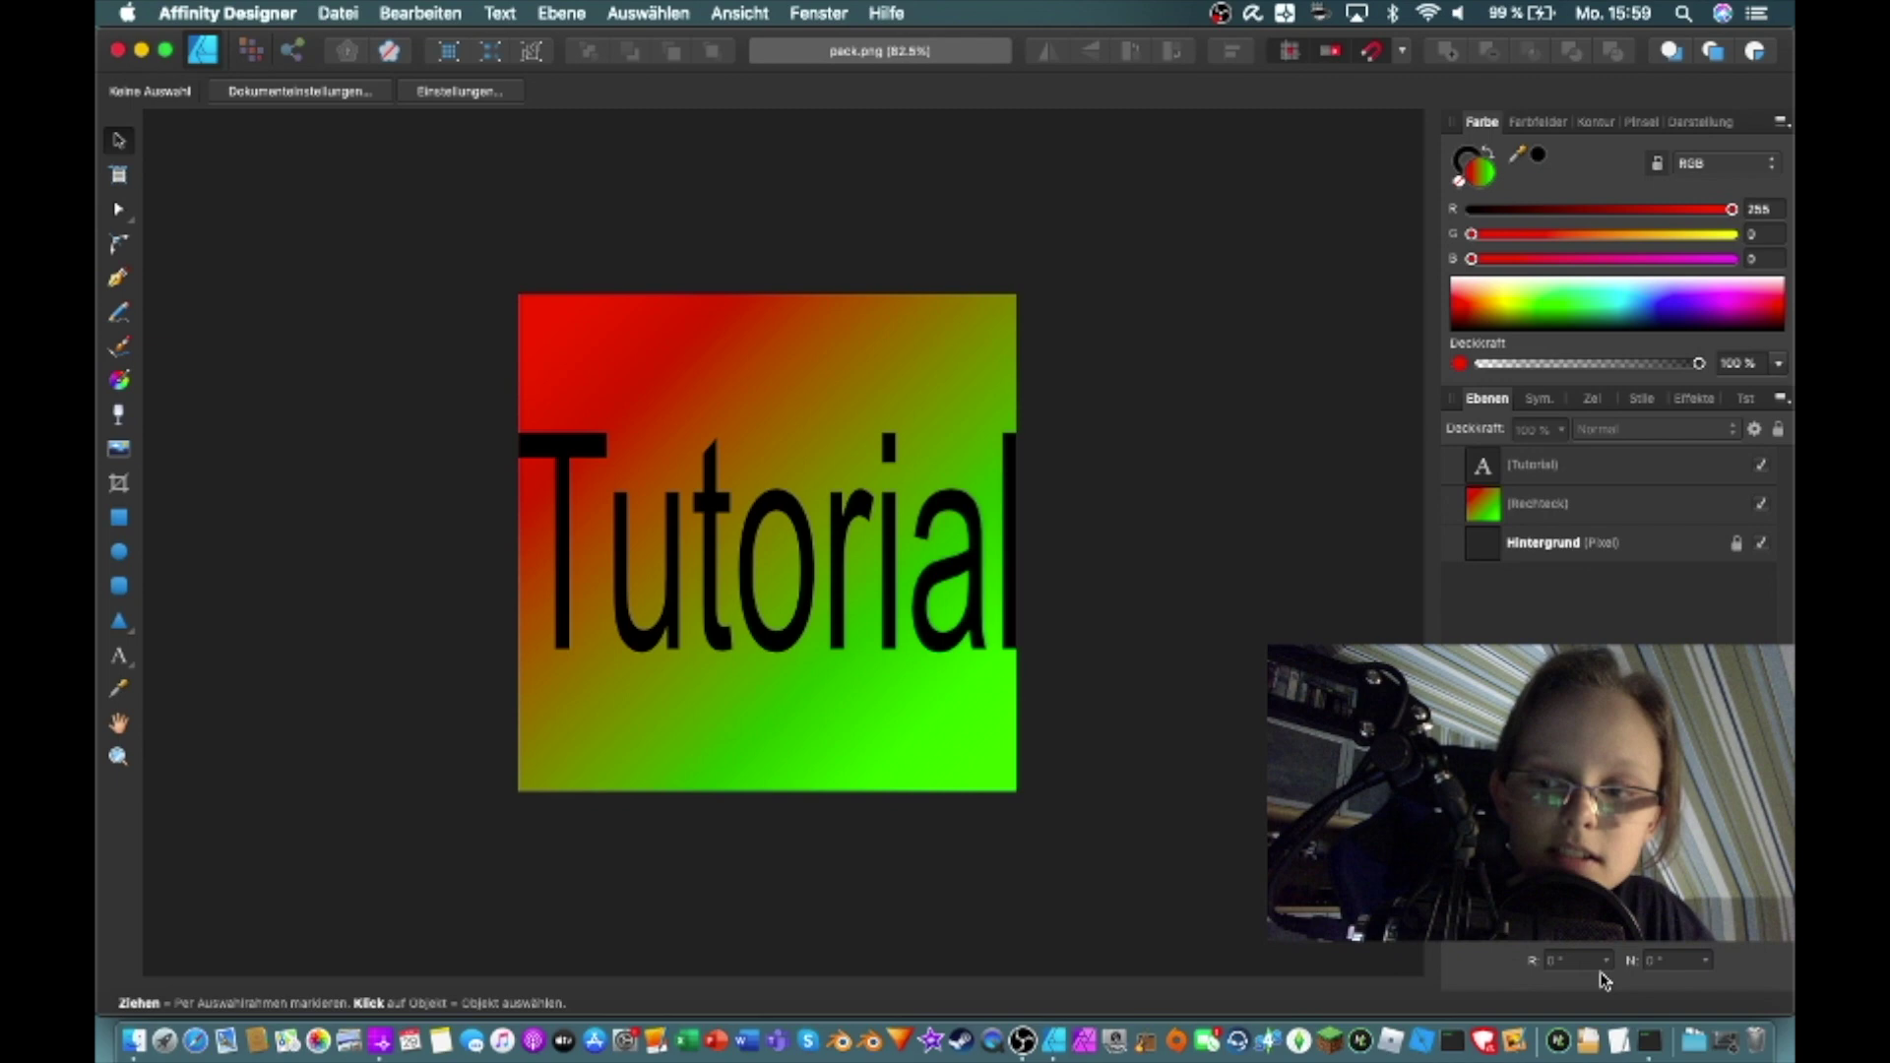
# Switch to Minecraft, check the Livis 1.16 Pack's icon in the resource pack list, and quit the game
pyautogui.click(1452, 1041)
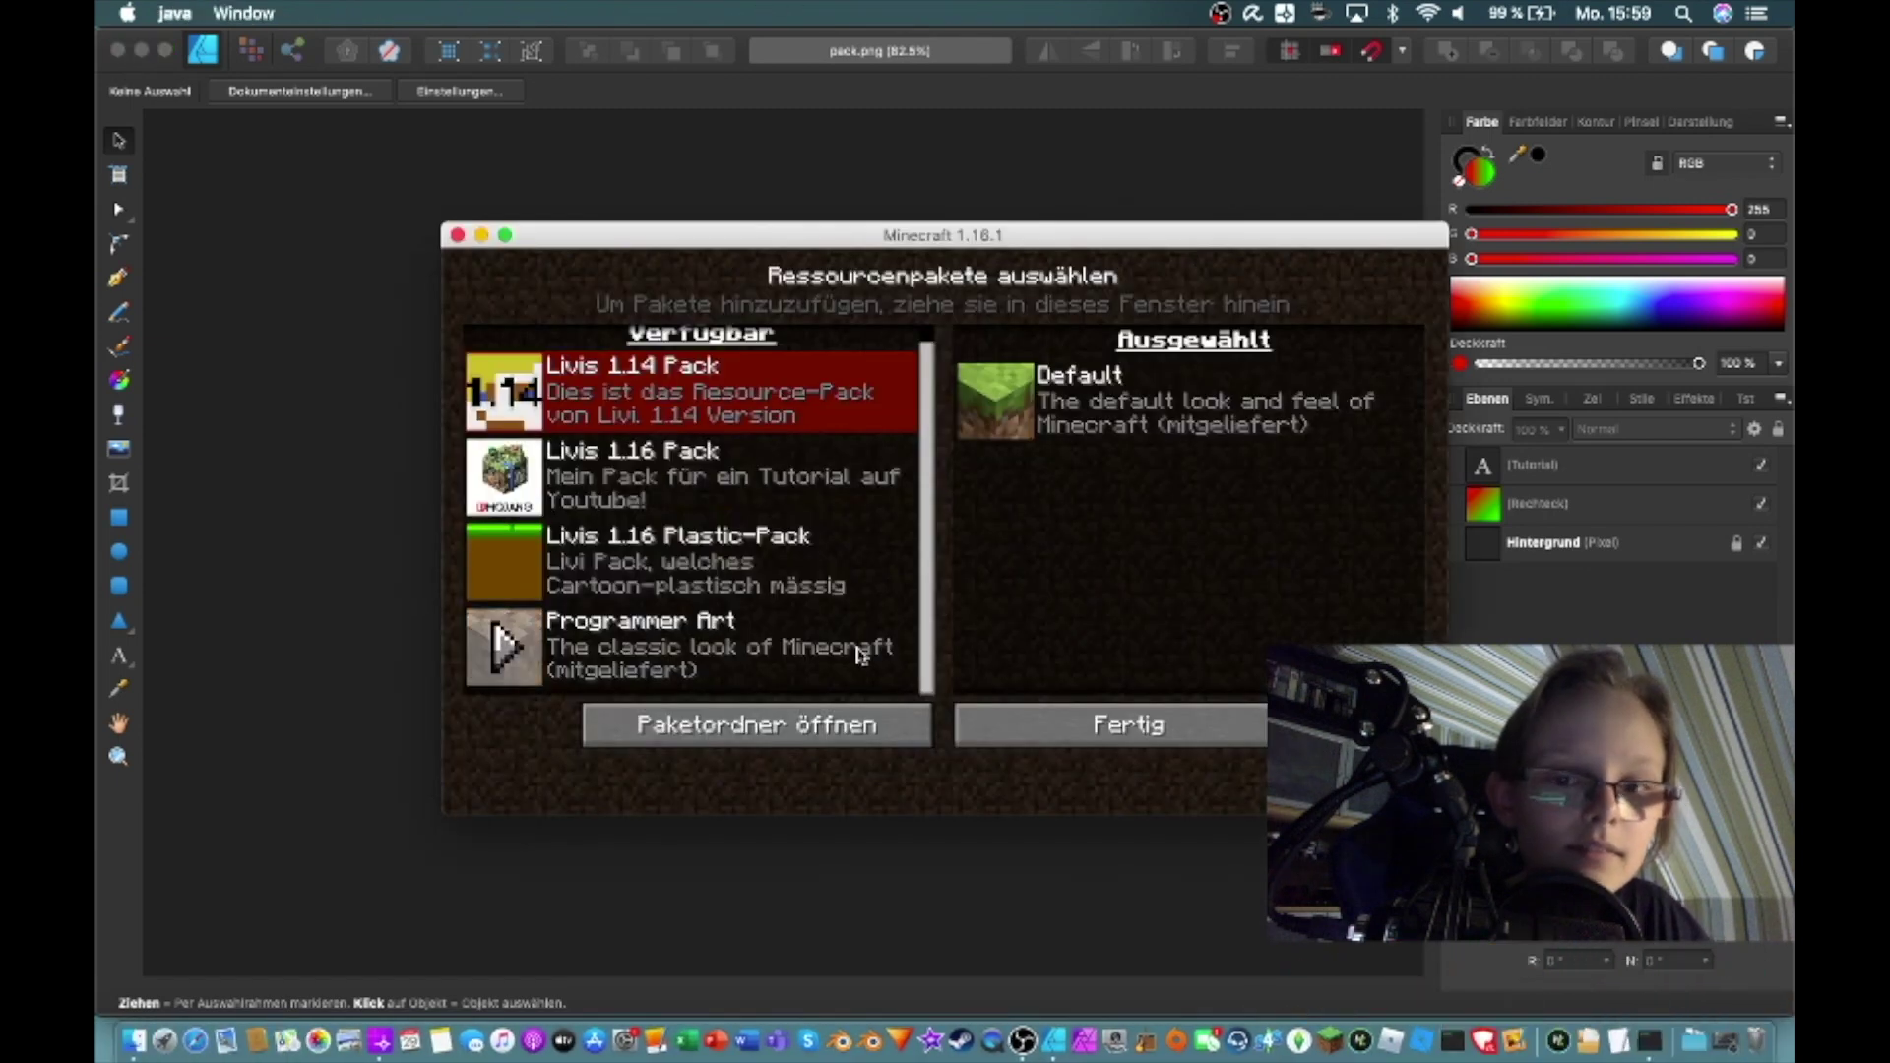
pyautogui.click(1048, 730)
pyautogui.click(705, 628)
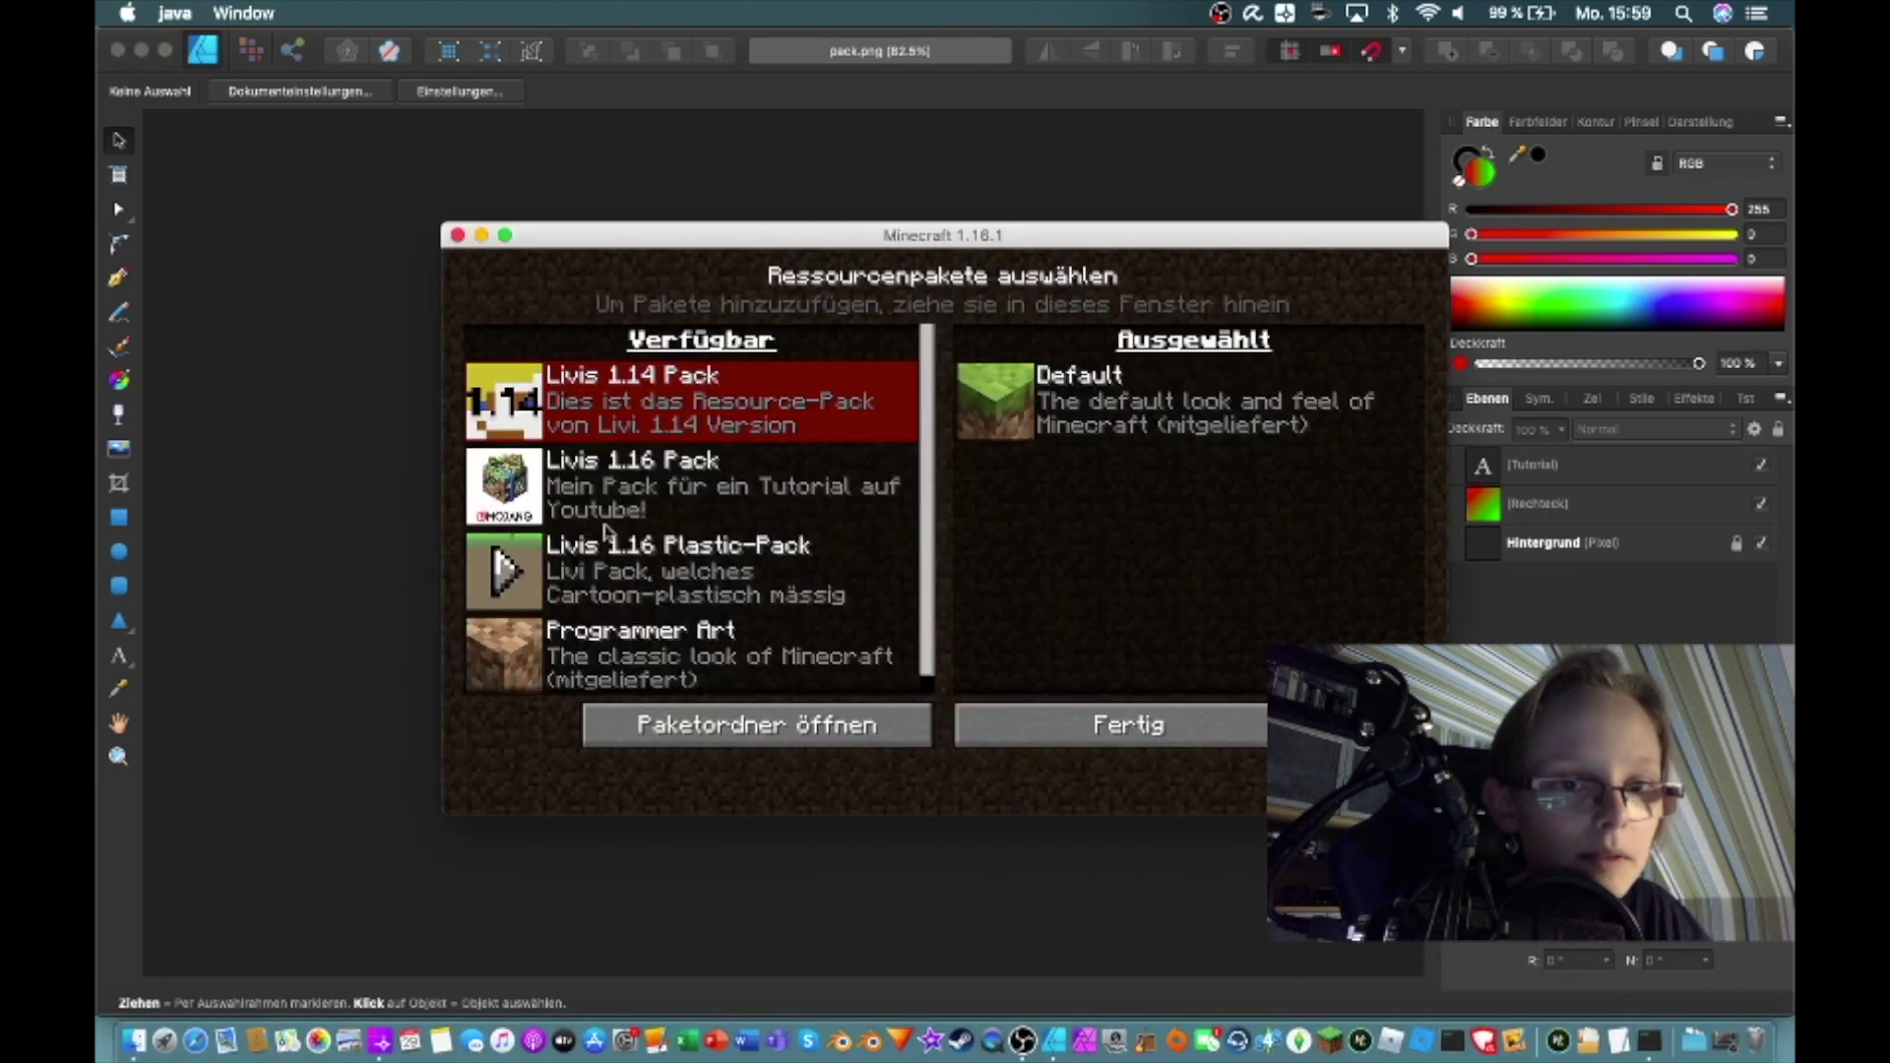
pyautogui.click(1177, 728)
pyautogui.click(967, 761)
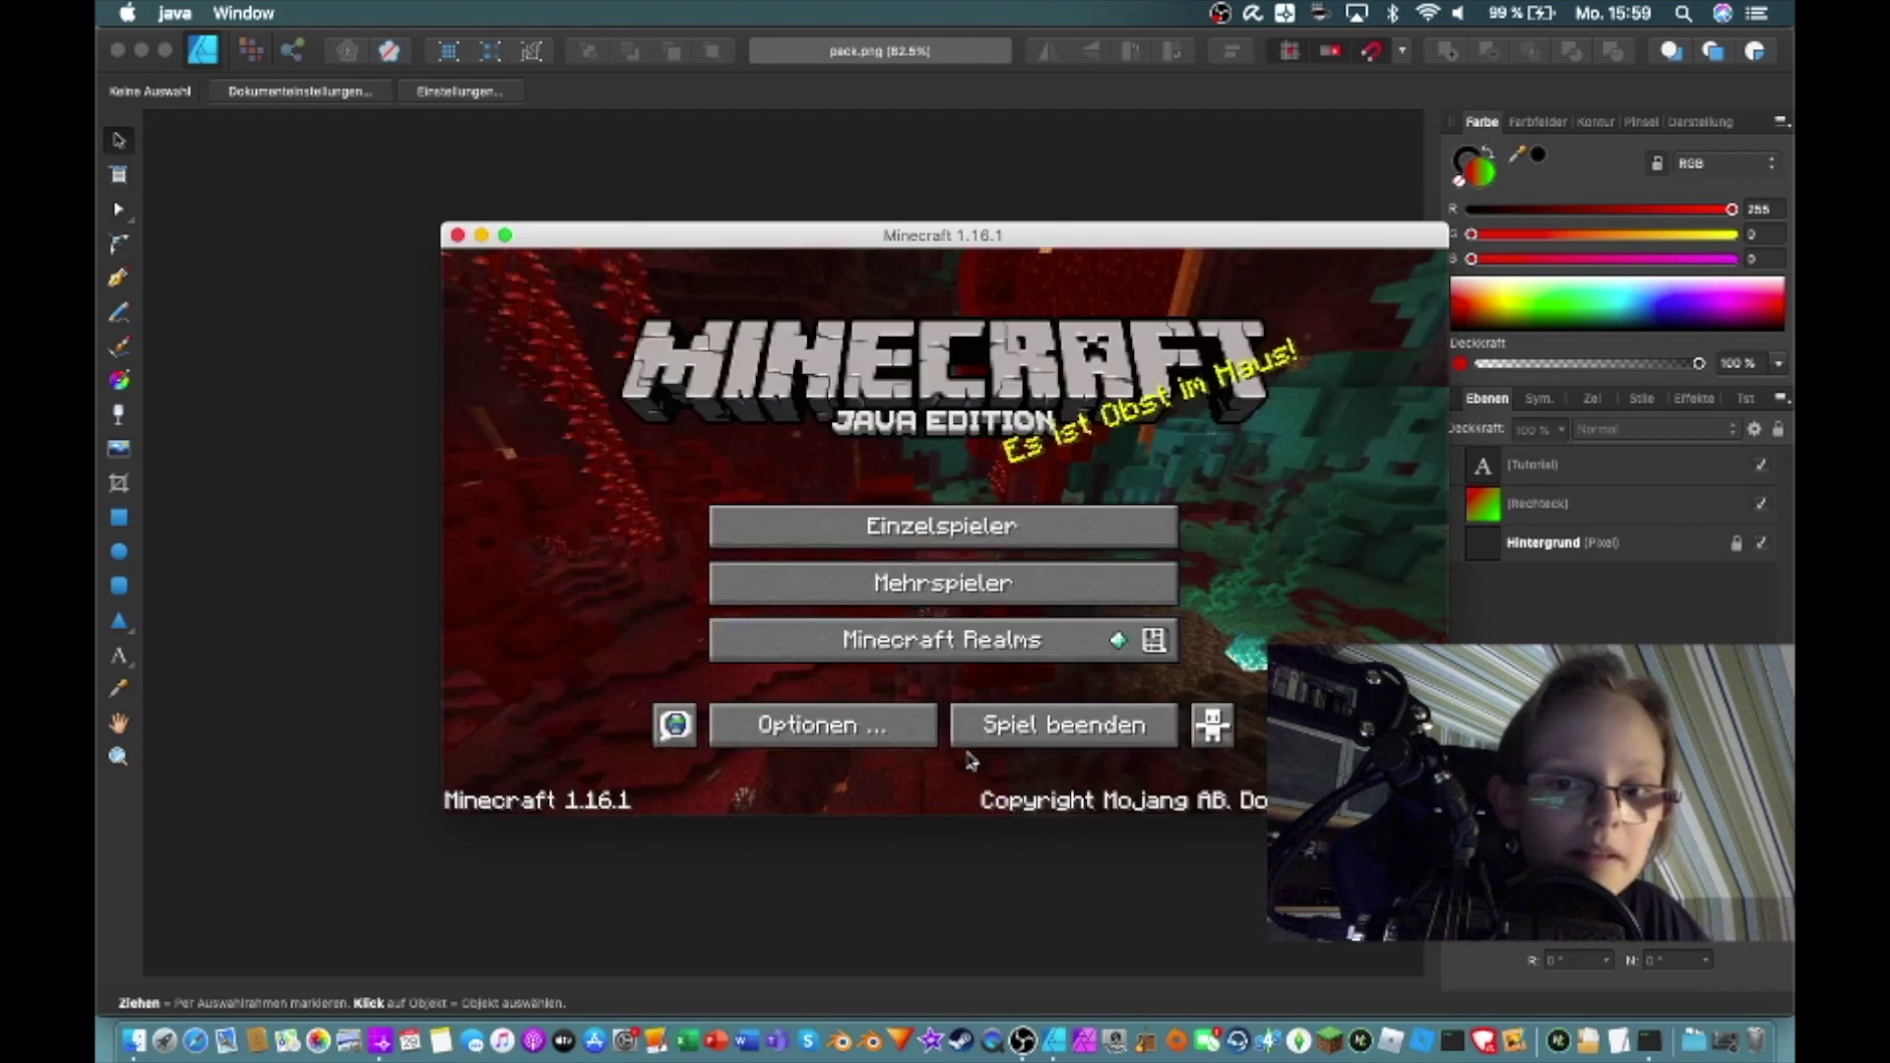
pyautogui.click(1011, 730)
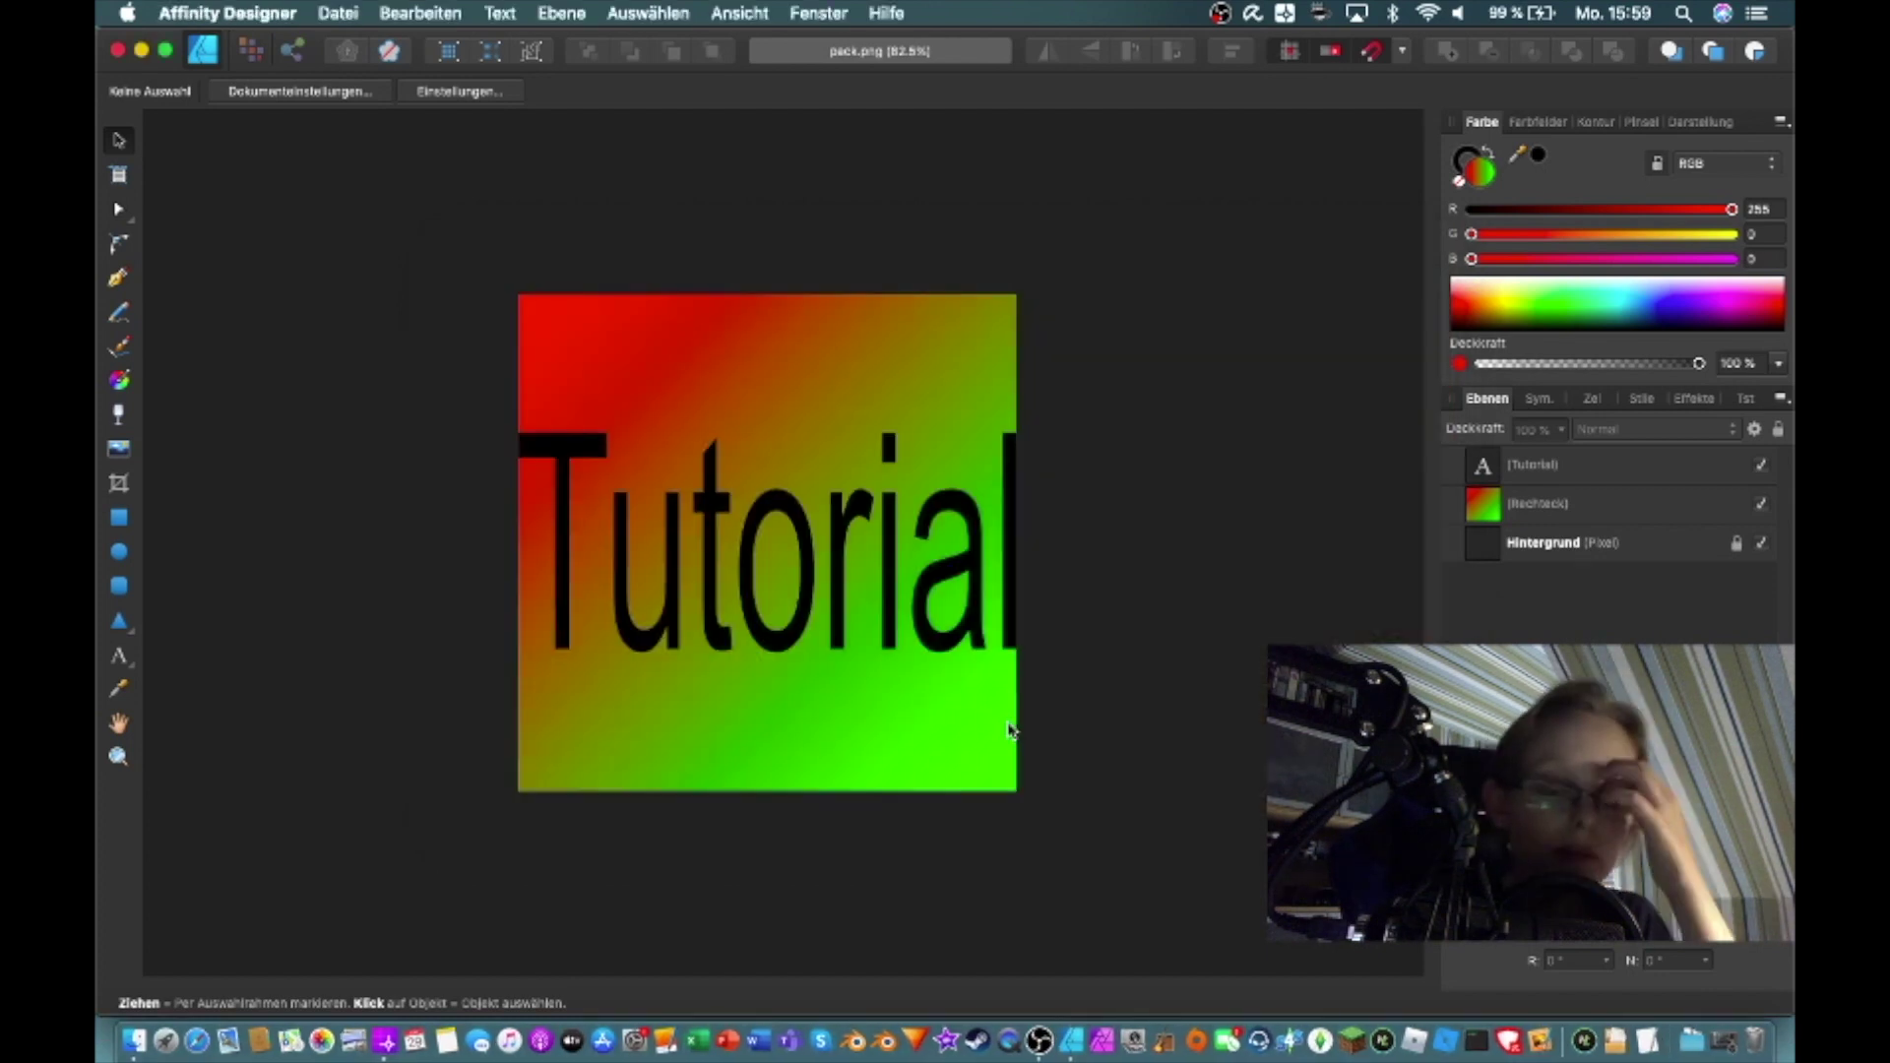
# Open the Minecraft Launcher and quit Affinity Designer
pyautogui.click(1216, 990)
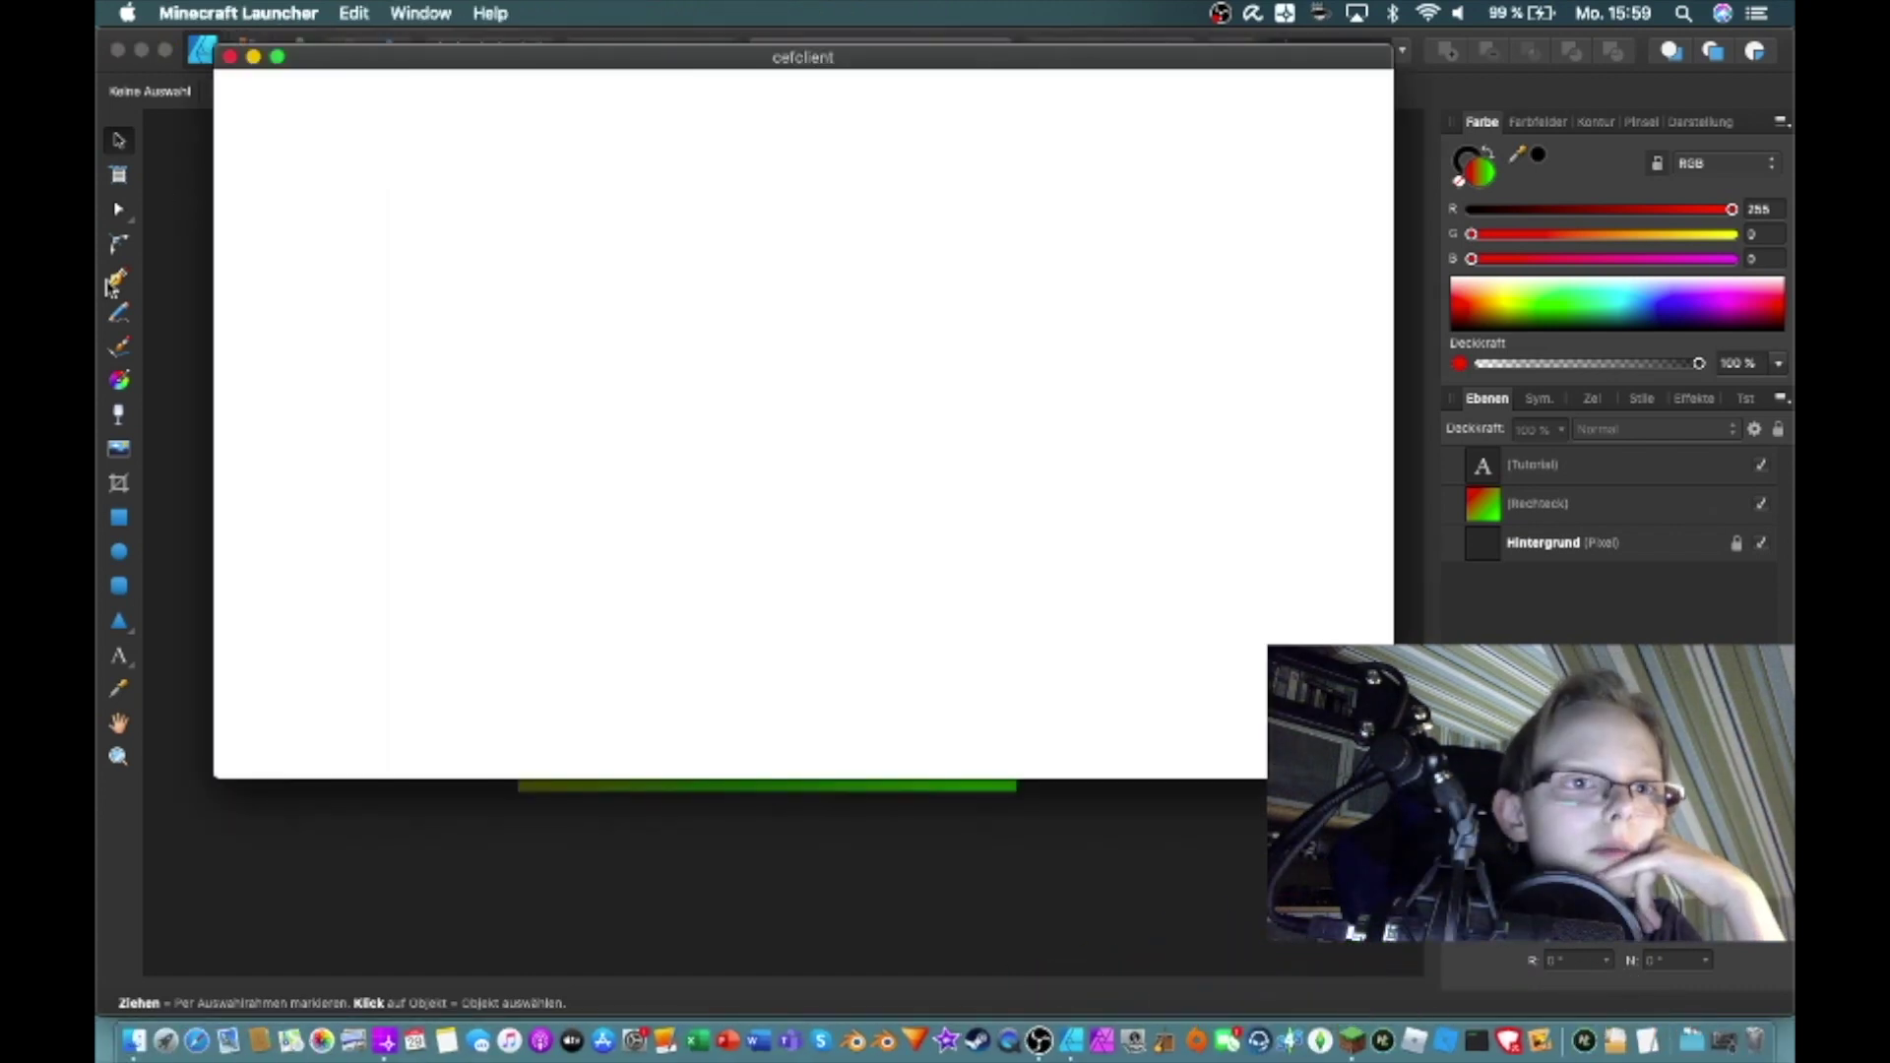
pyautogui.click(192, 264)
pyautogui.click(254, 10)
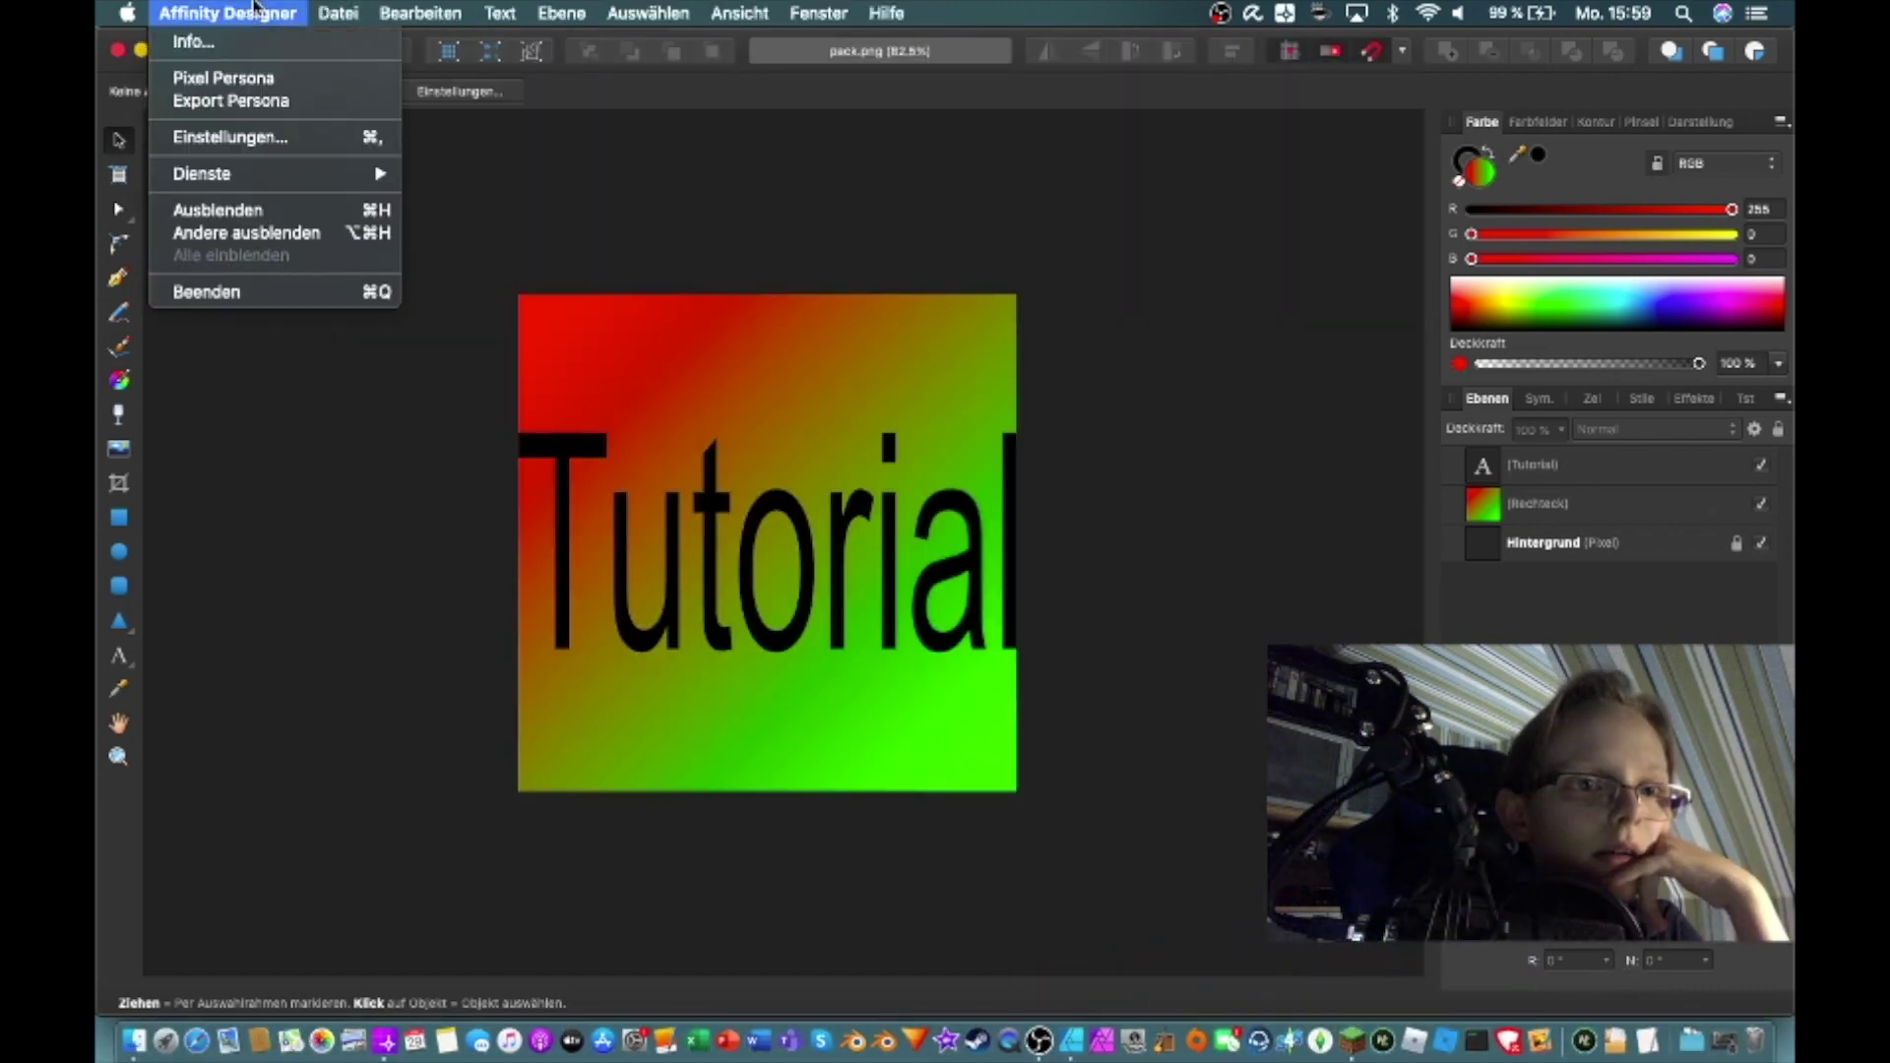
pyautogui.click(295, 288)
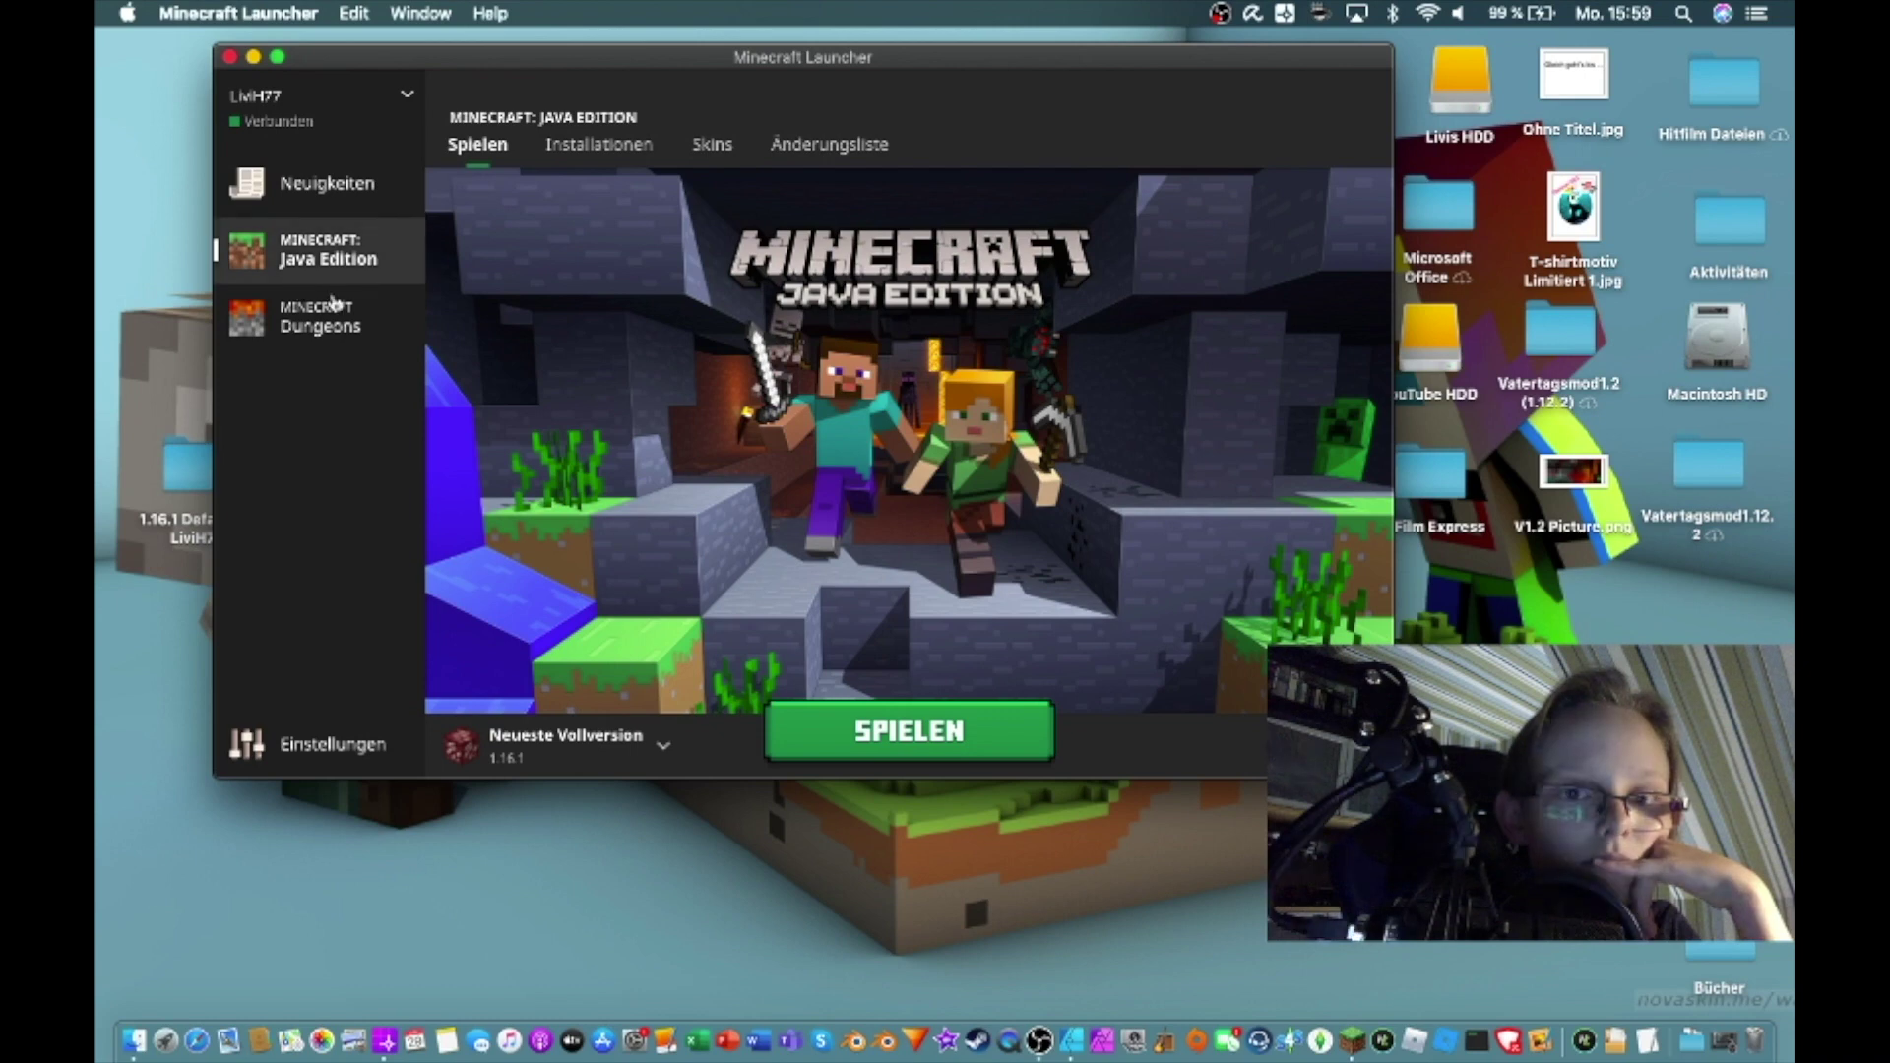
# Check the preview of pack.png in Finder and start Minecraft 1.16.1 from the launcher
pyautogui.click(135, 1041)
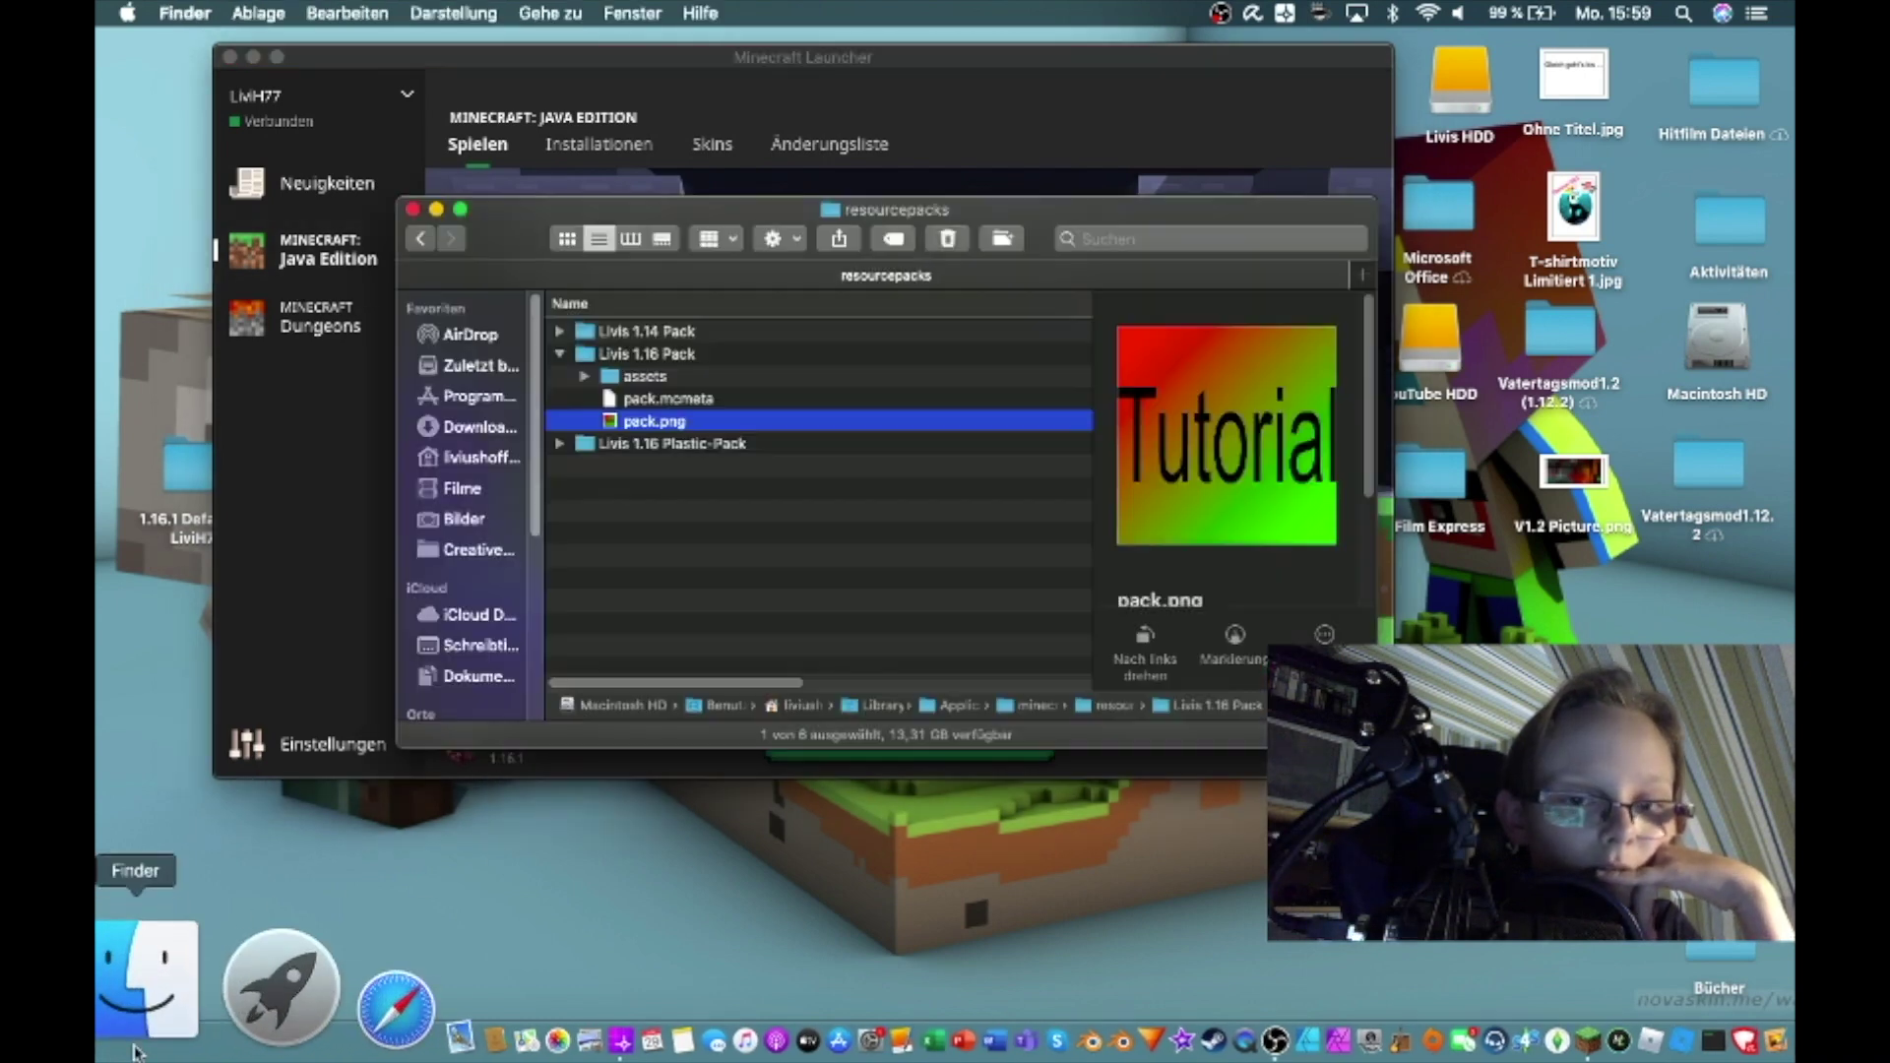
pyautogui.press('Up')
pyautogui.press('Down')
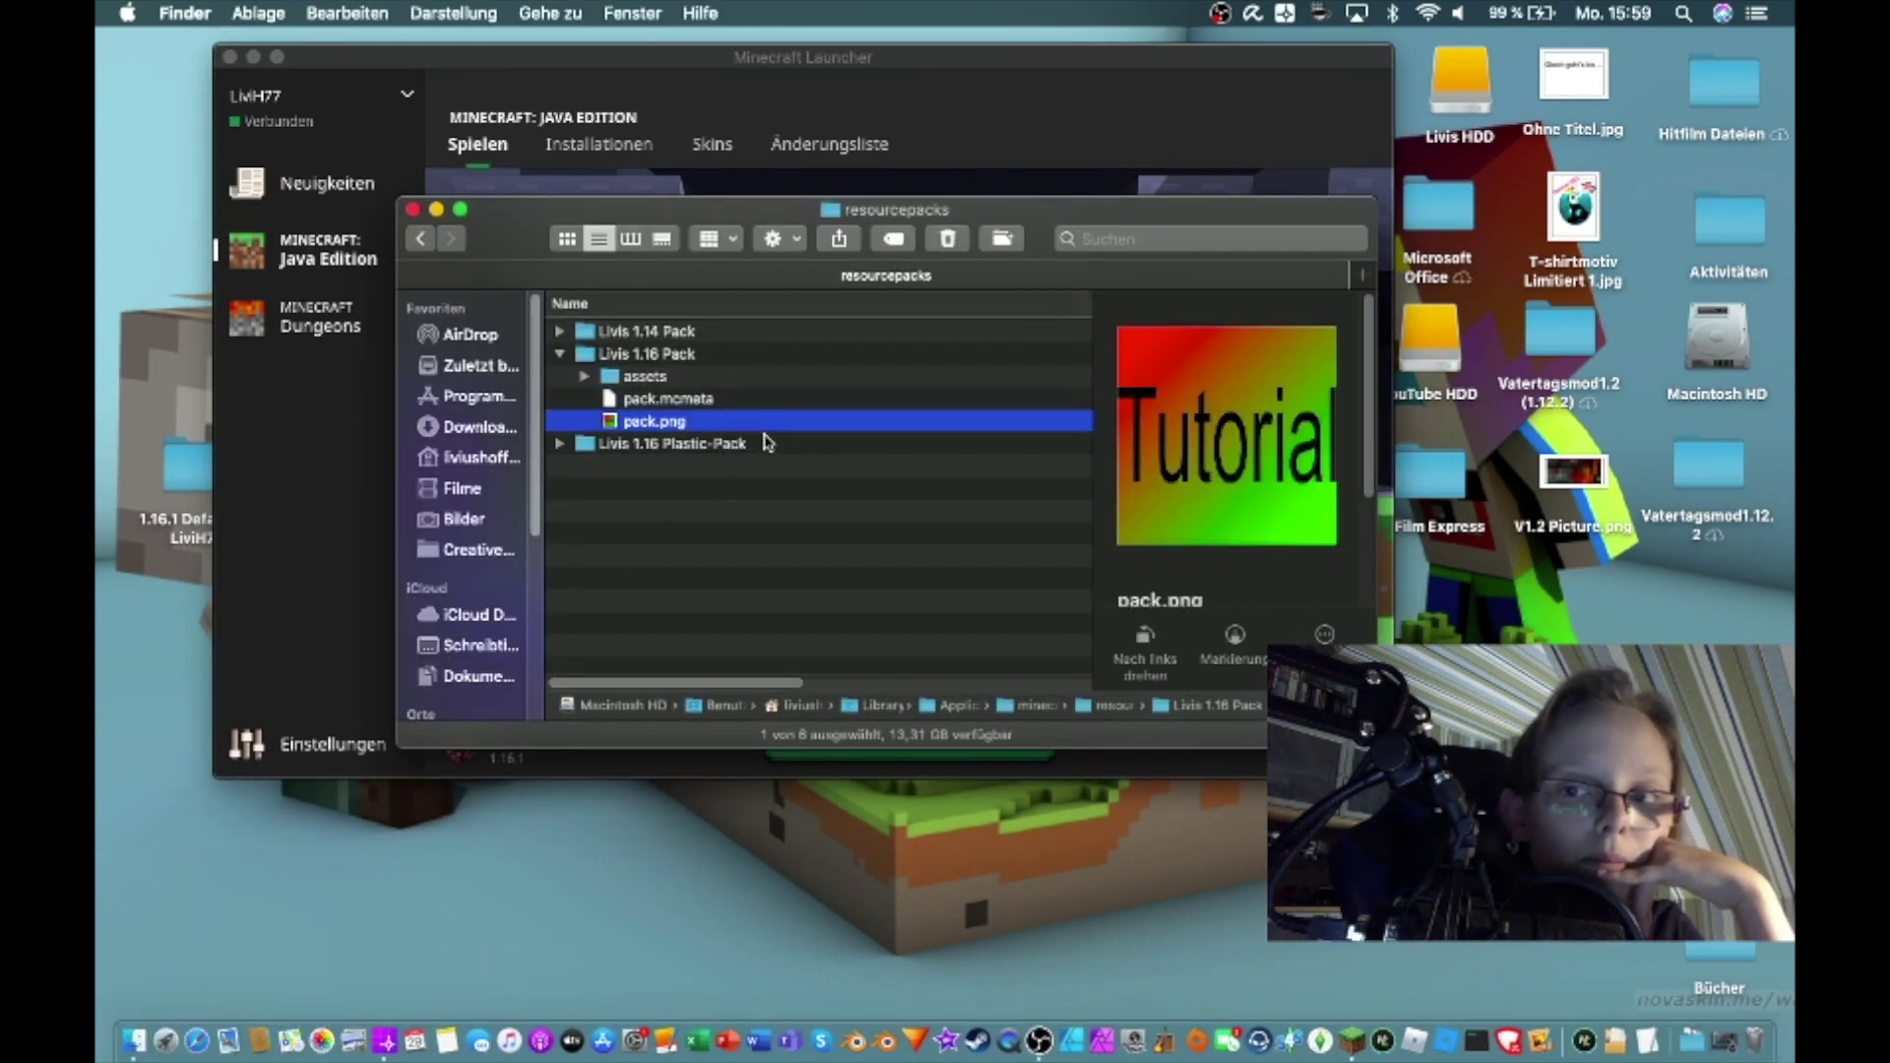
pyautogui.click(1051, 141)
pyautogui.click(871, 721)
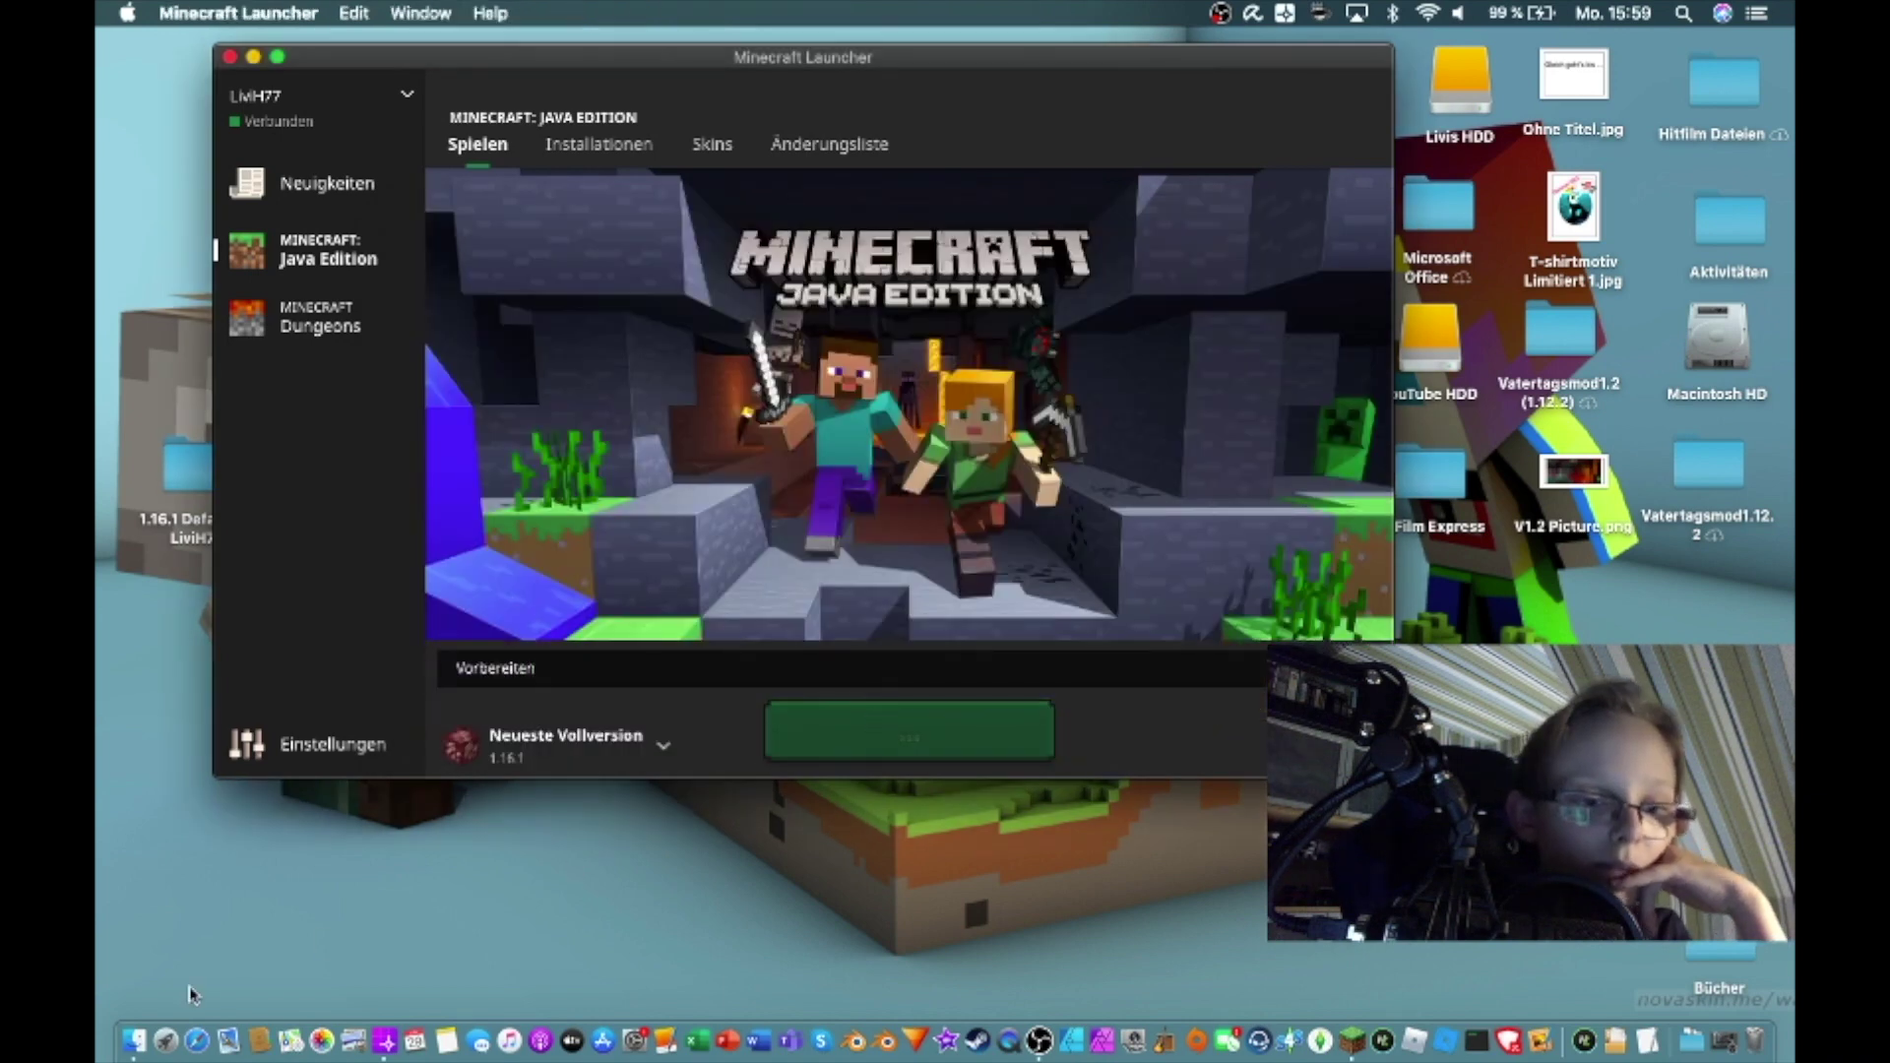
# Return to Finder, review pack.png inside the Livis 1.16 Pack folder, and collapse that folder
pyautogui.click(139, 980)
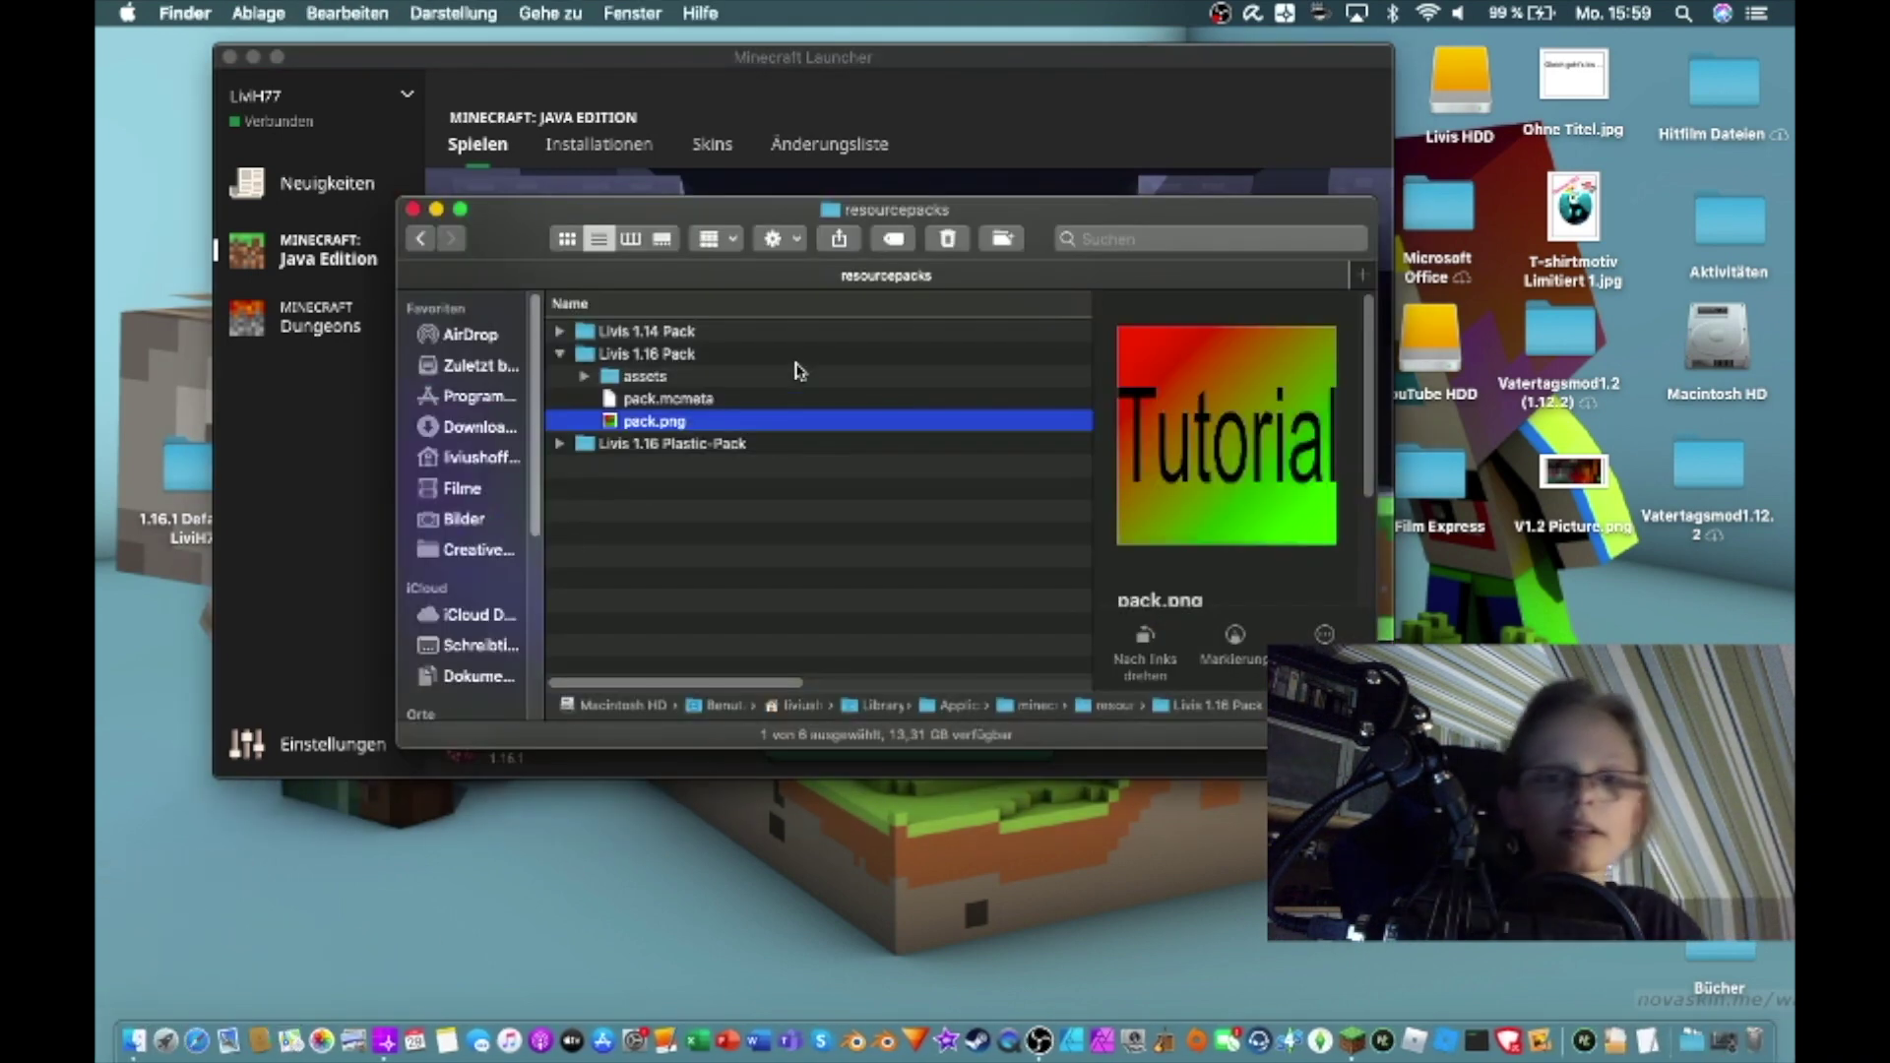
pyautogui.press('Up')
pyautogui.press('Down')
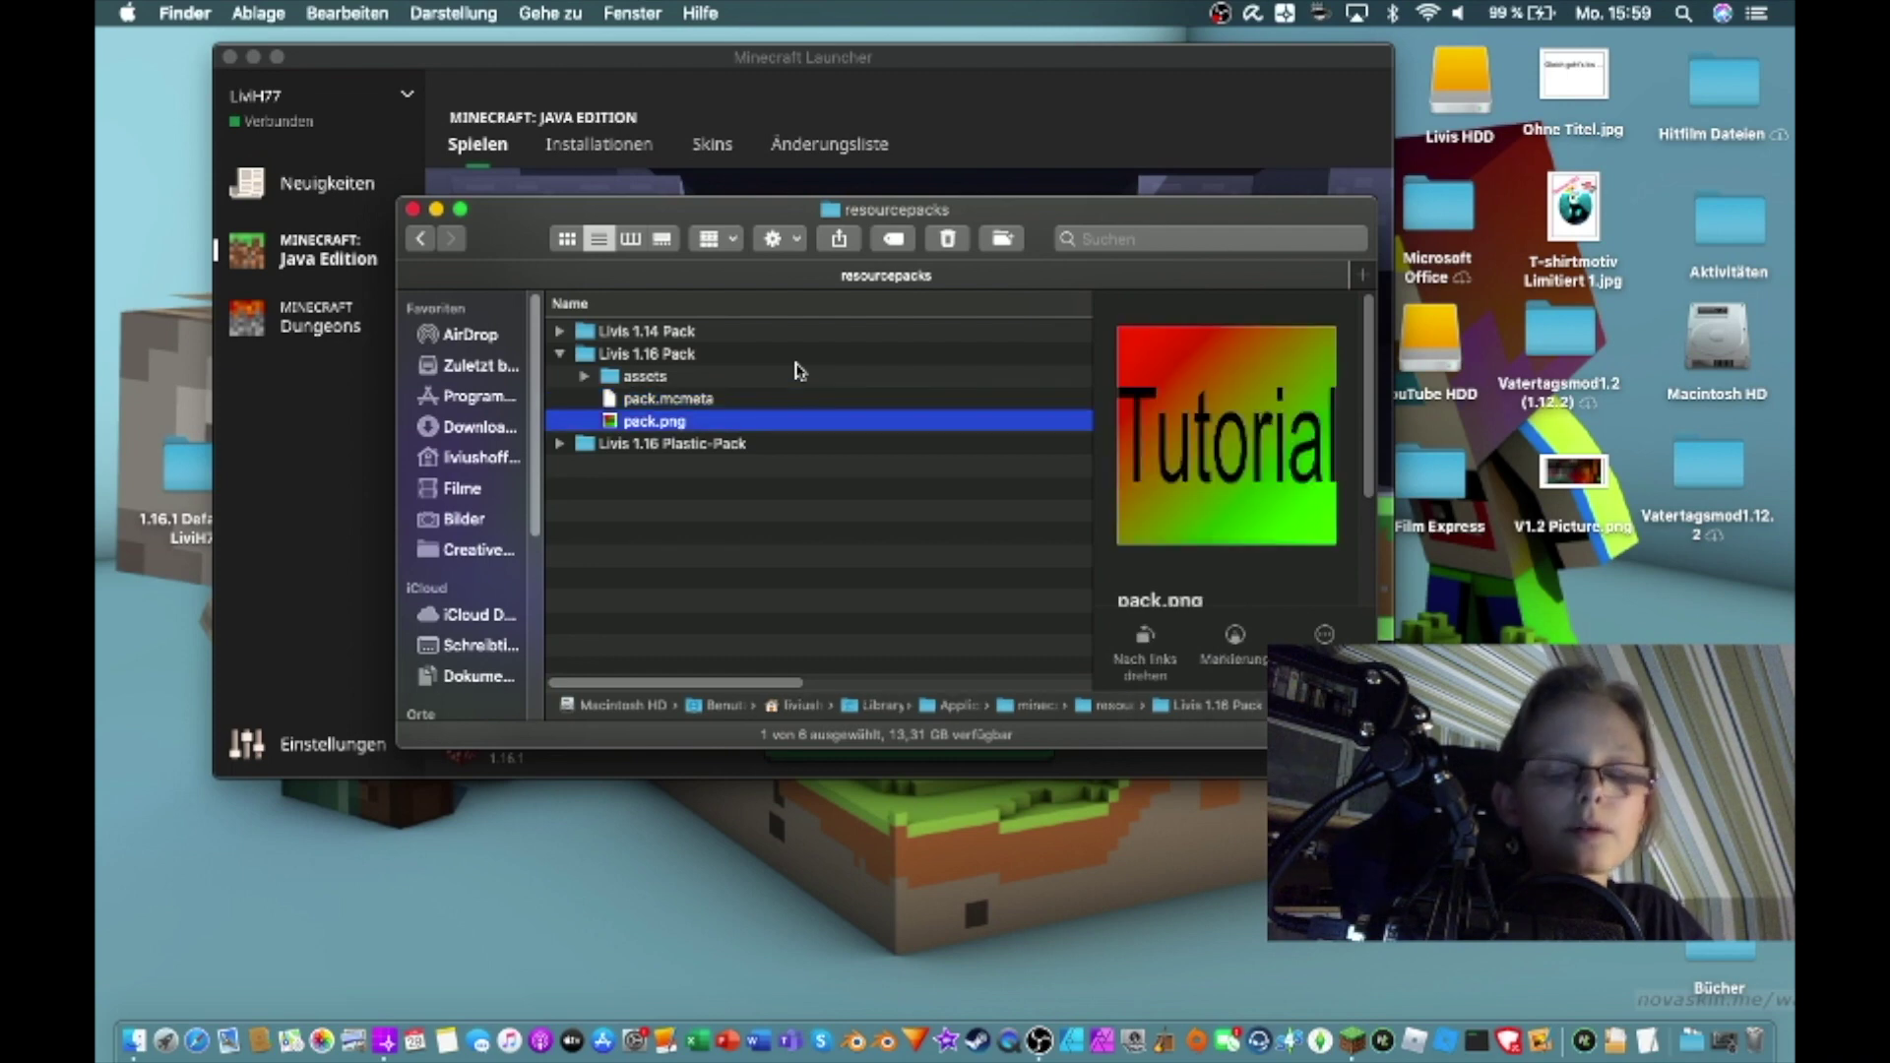
pyautogui.press('Up')
pyautogui.press('Down')
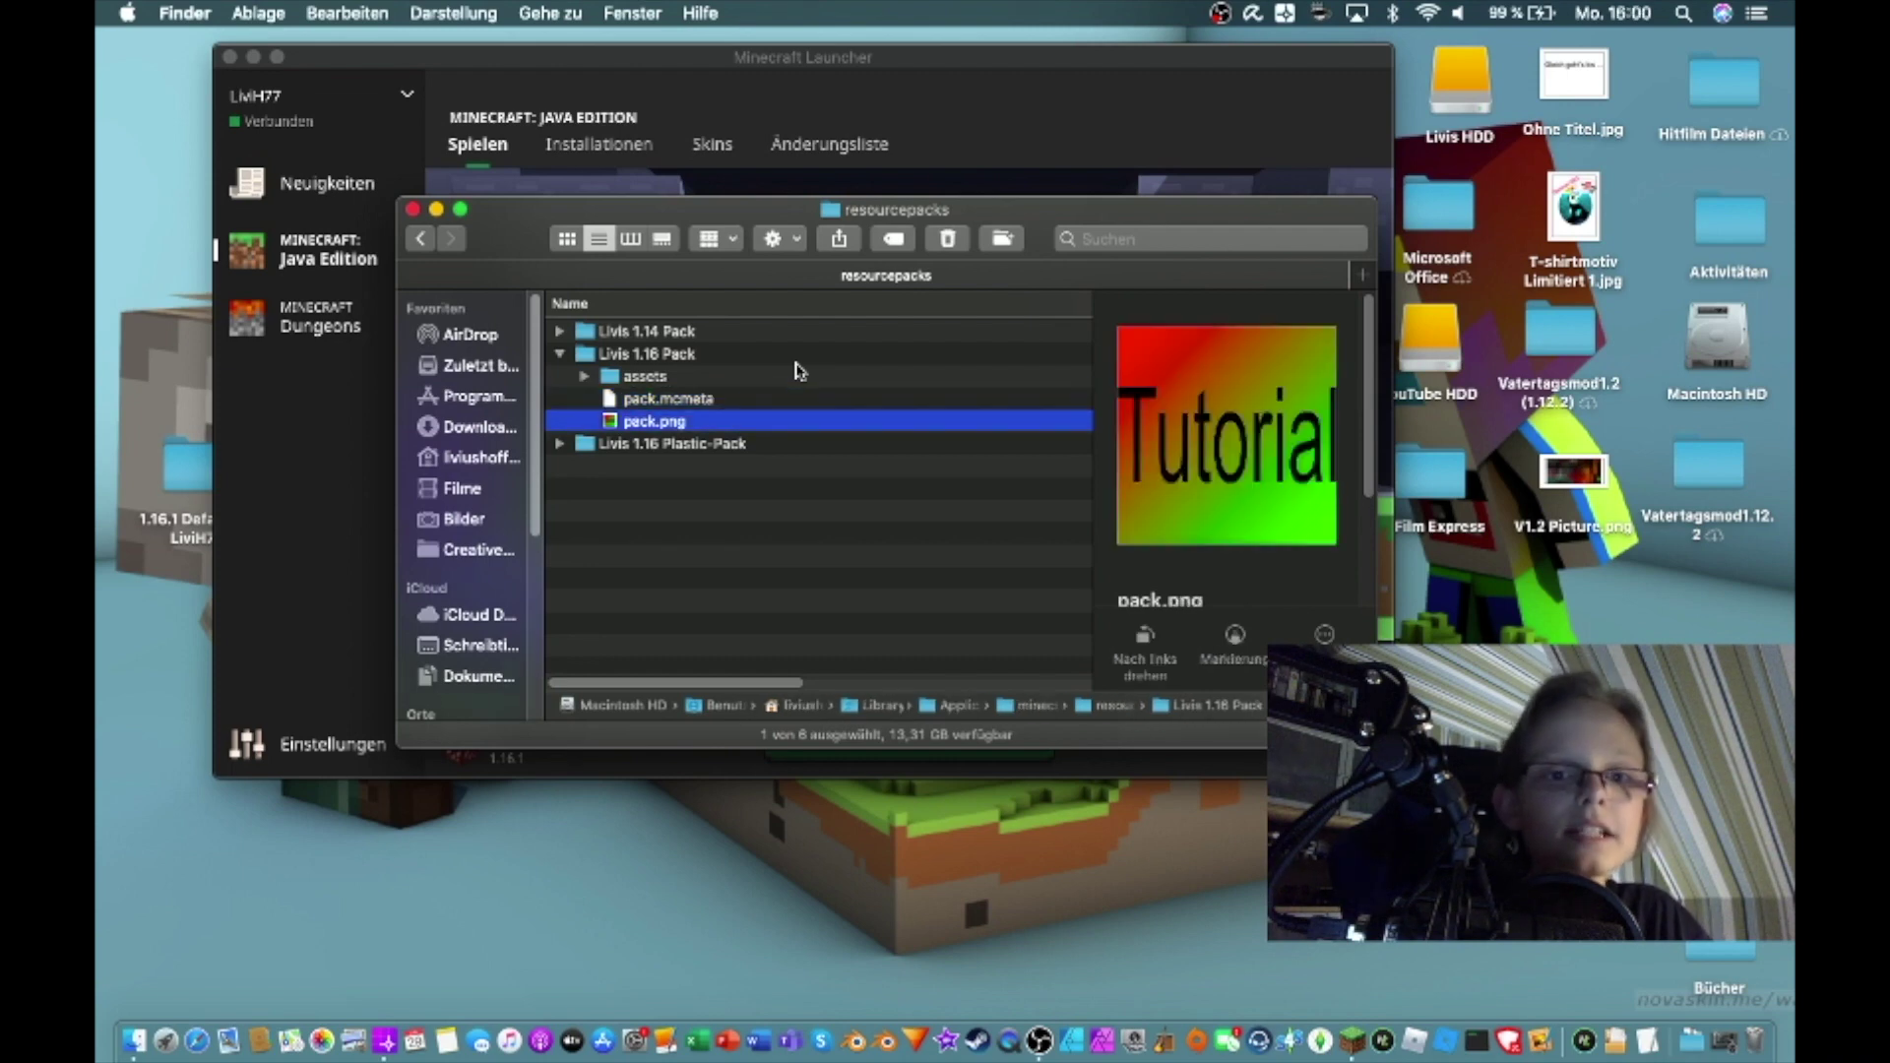
pyautogui.click(559, 354)
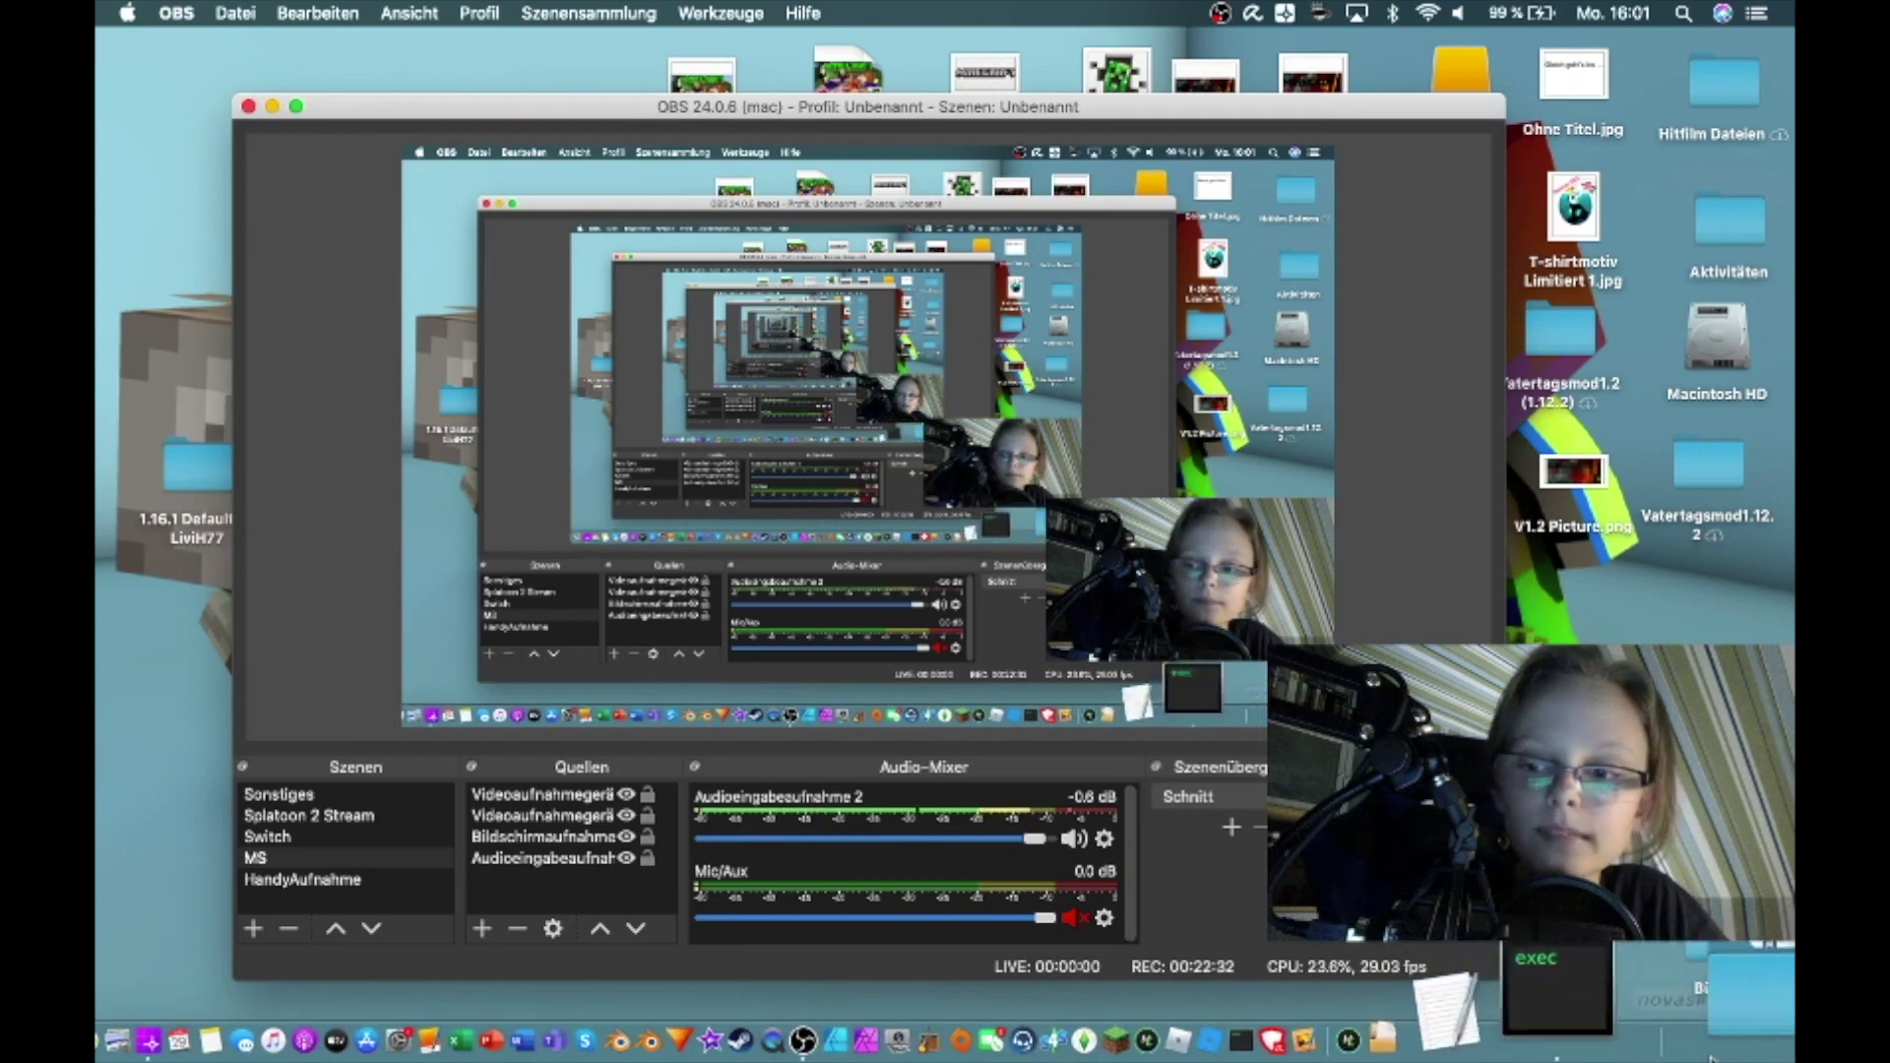
# Bring up the restarted Minecraft, reposition its window, and check the Livis 1.16 Pack's icon in the resource pack list
pyautogui.click(1687, 1027)
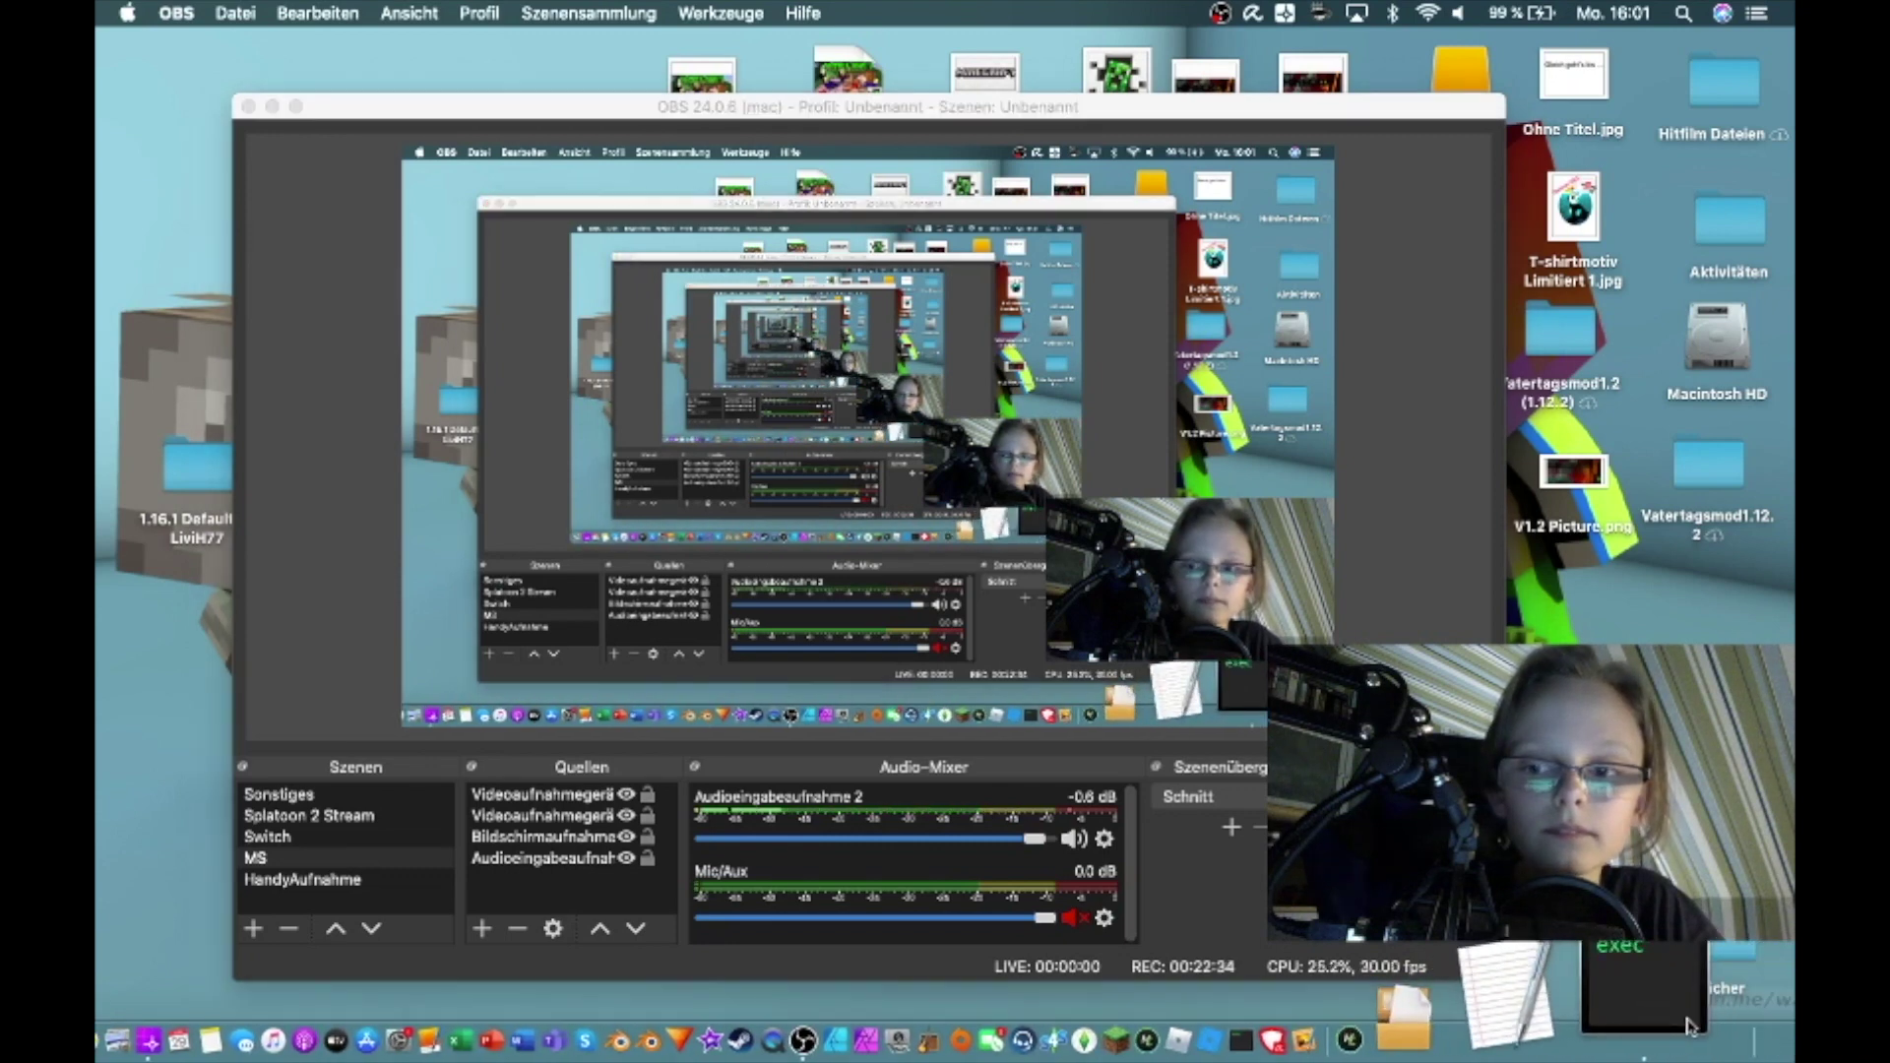
pyautogui.press('XF86AudioRaiseVolume')
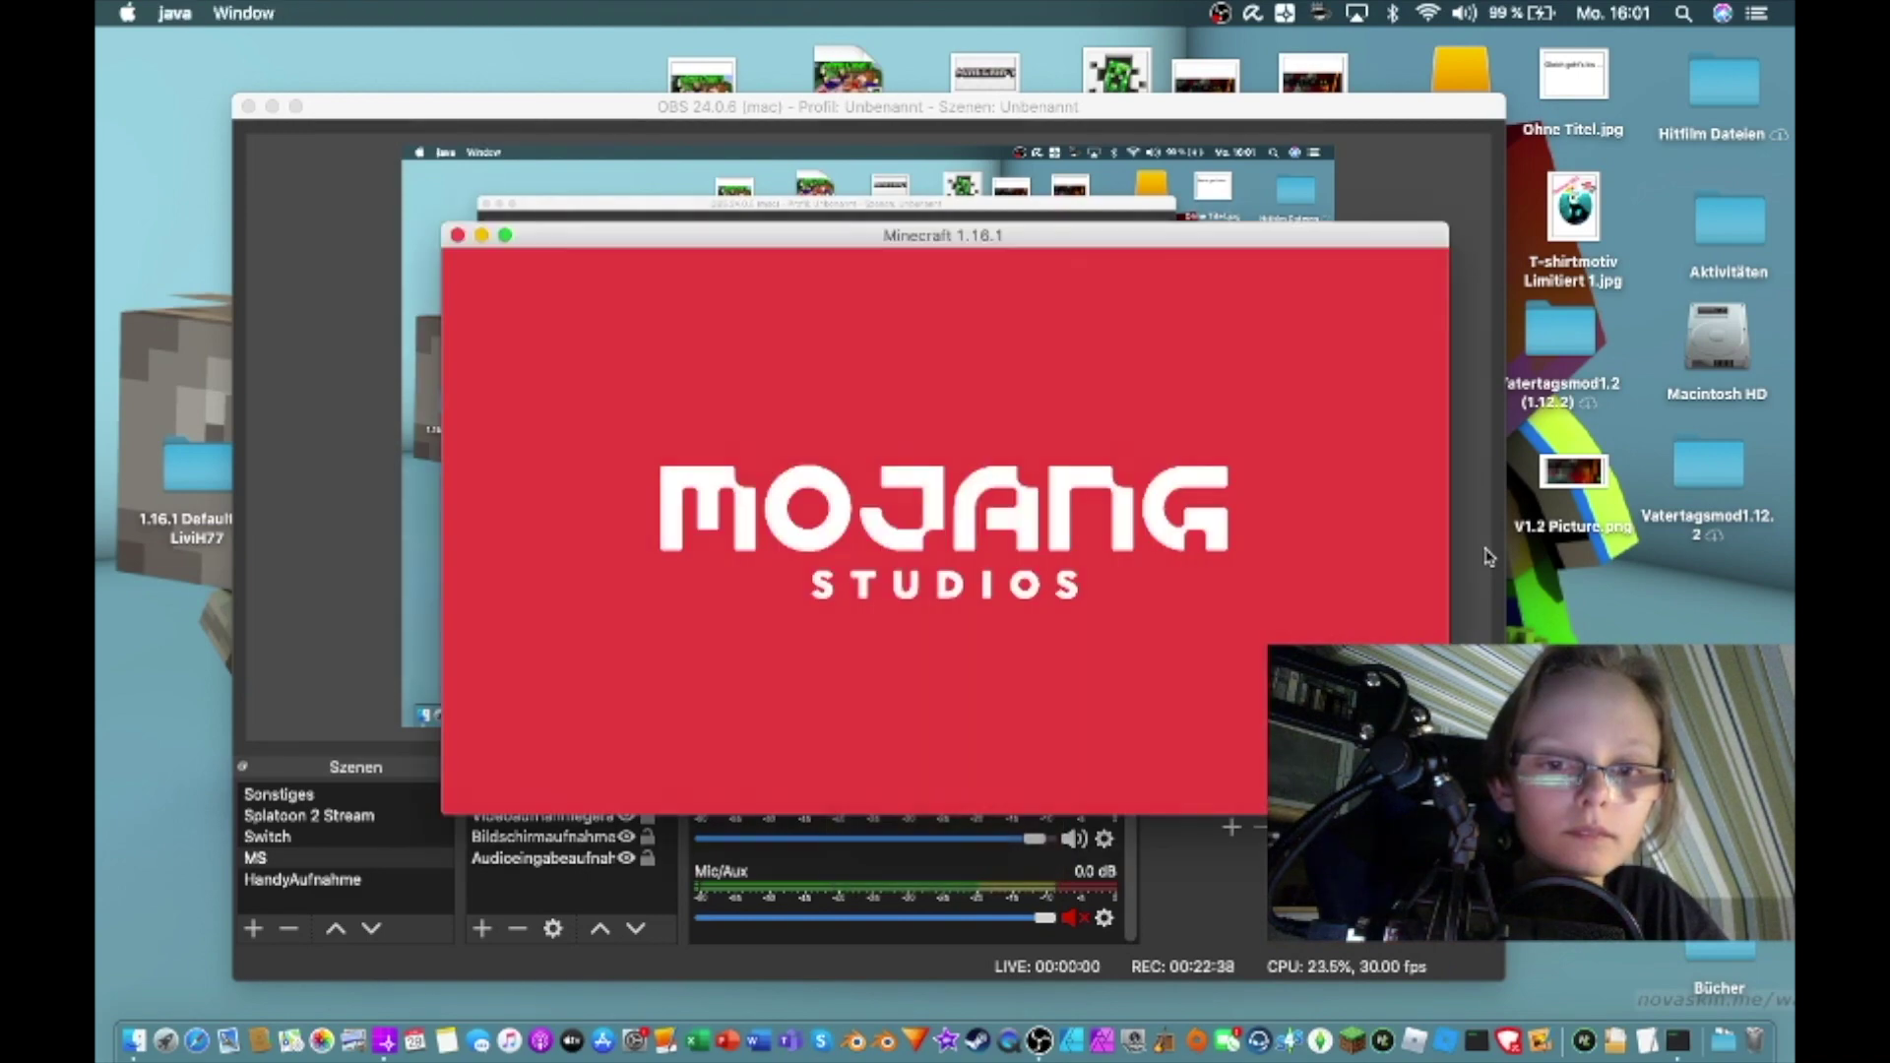
pyautogui.moveTo(817, 234); pyautogui.dragTo(1373, 297)
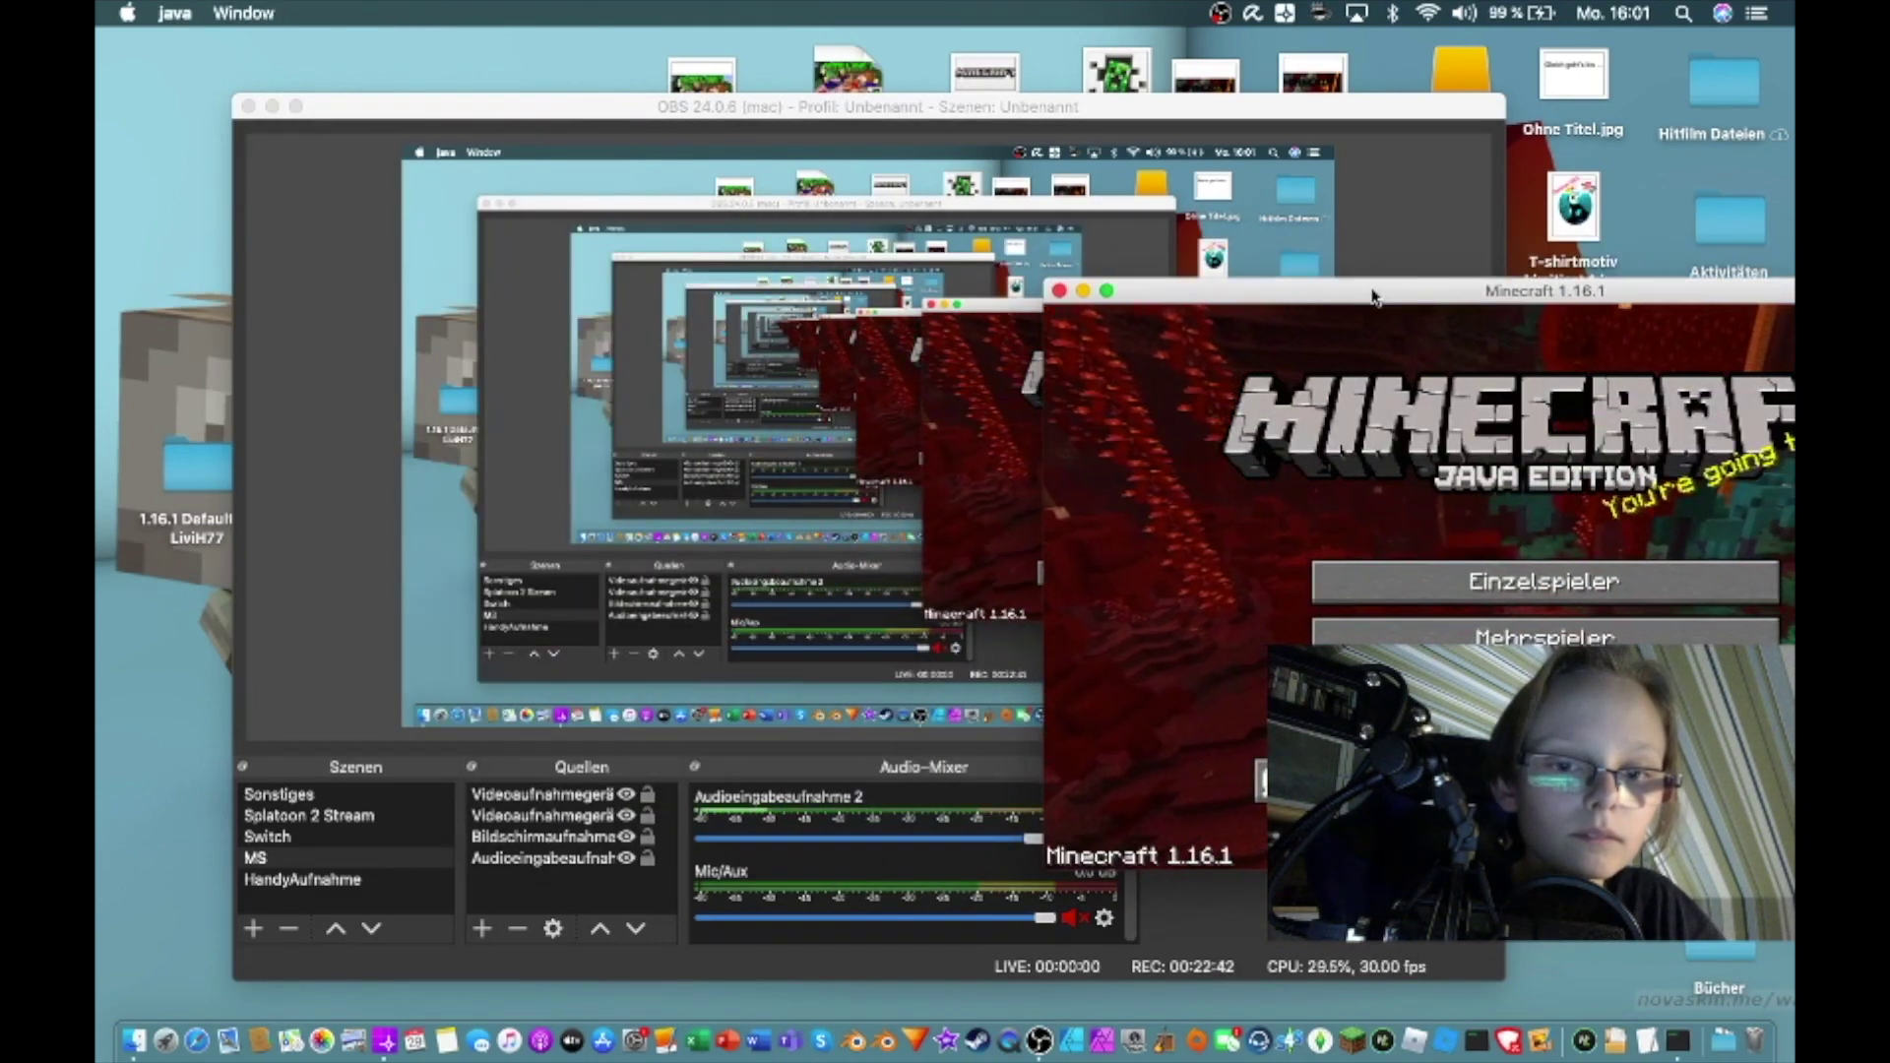
pyautogui.moveTo(1373, 297); pyautogui.dragTo(681, 271)
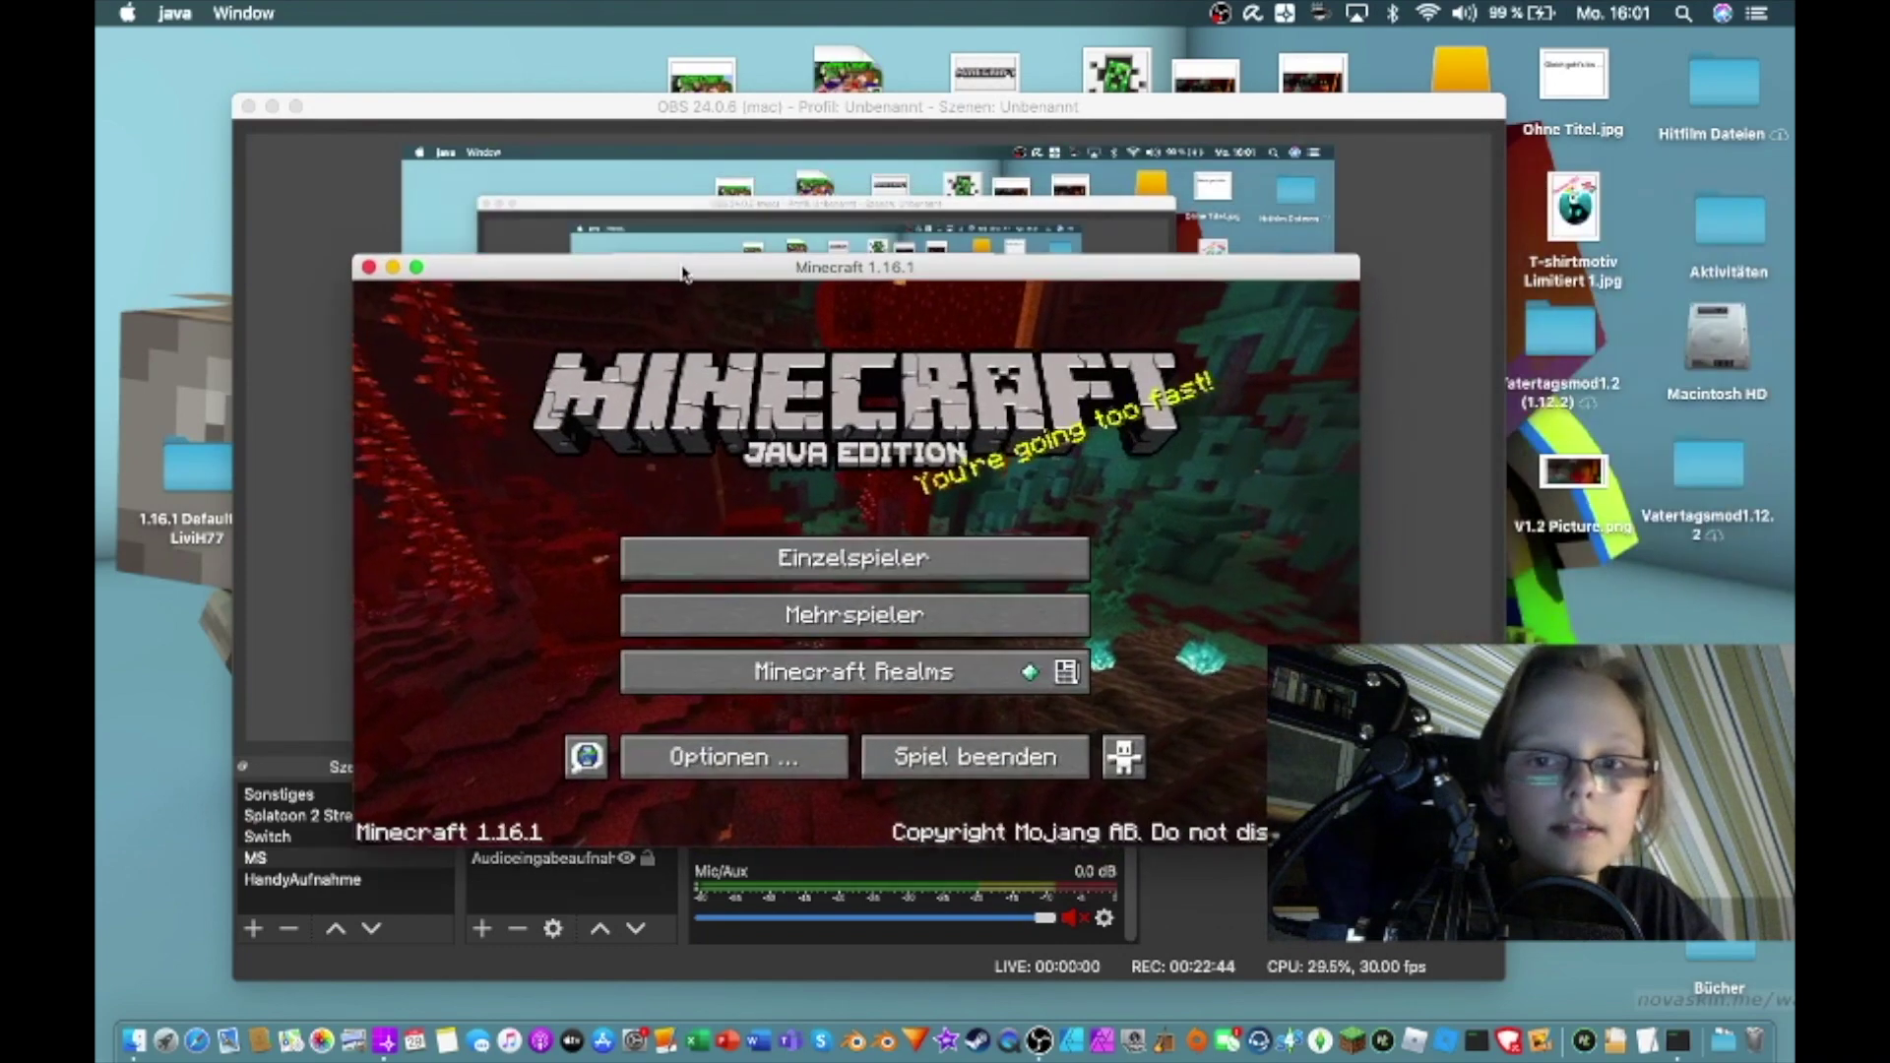
pyautogui.click(785, 772)
pyautogui.click(695, 670)
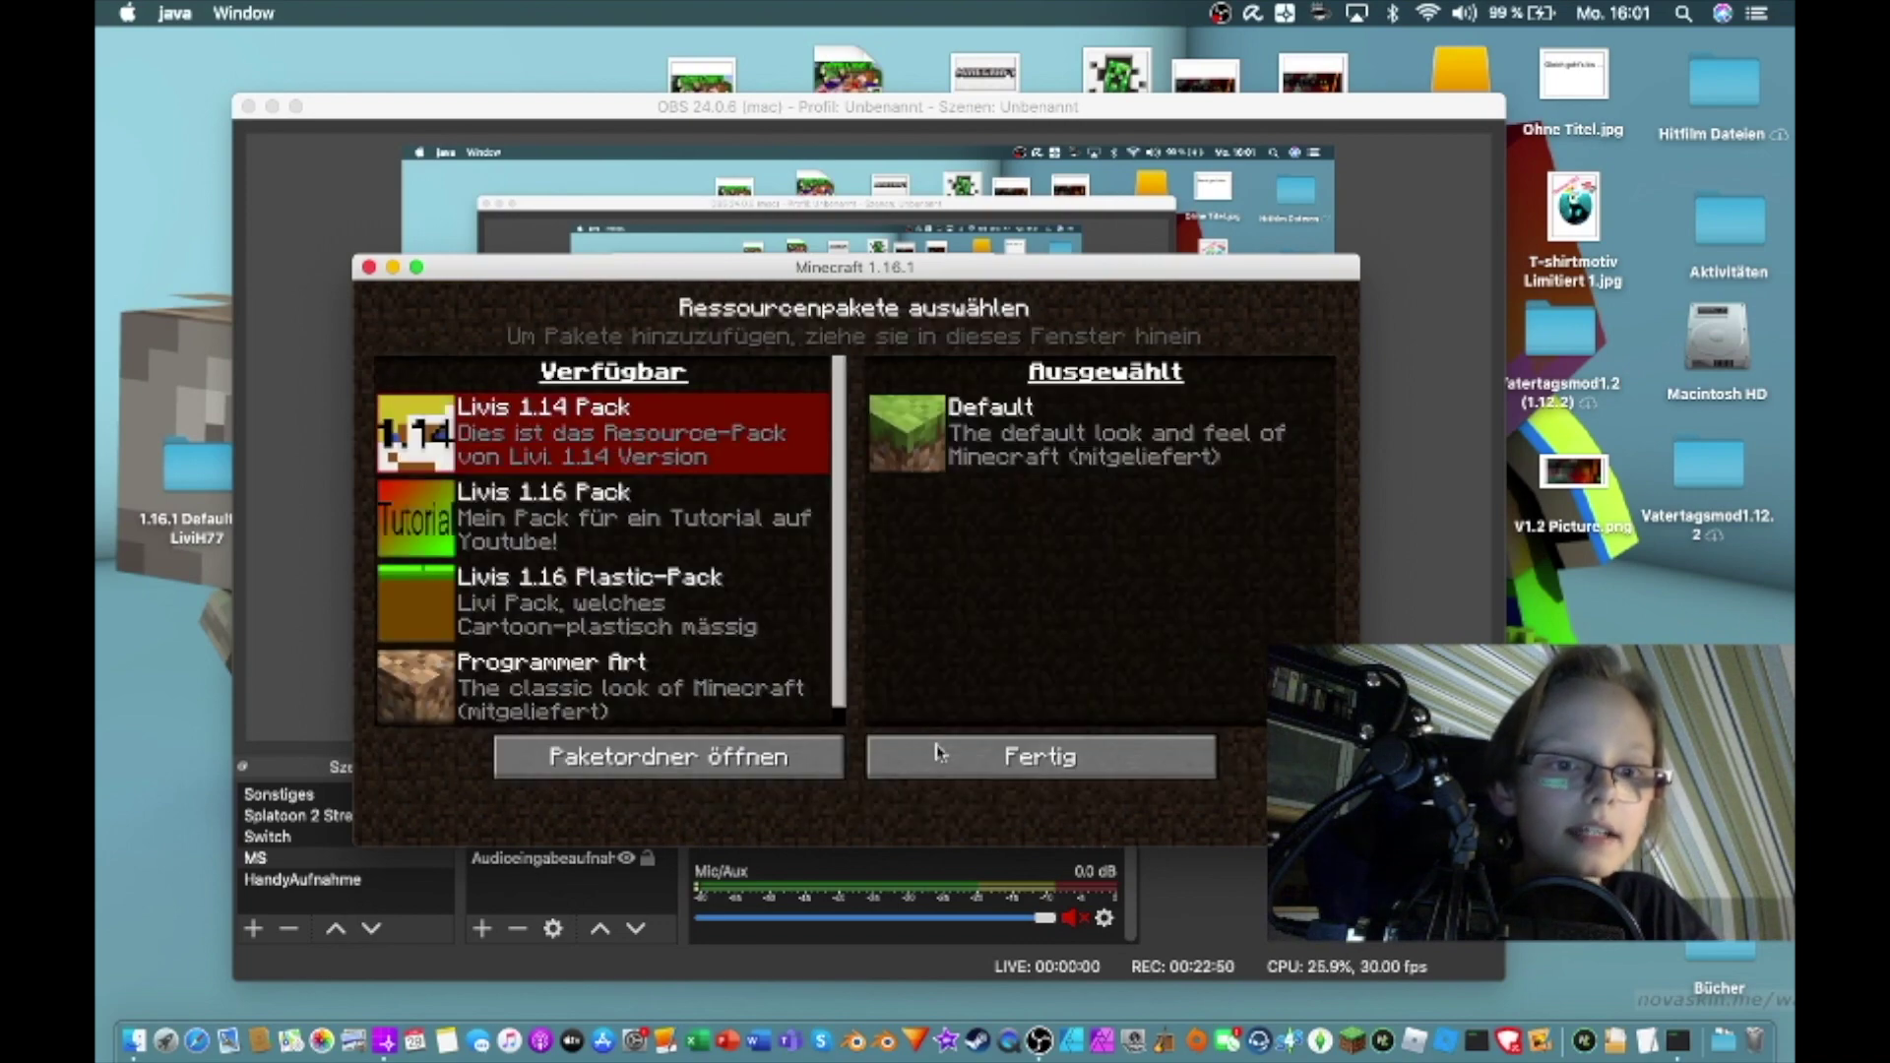
# Leave the resource pack list and options for Minecraft's title screen, and switch to OBS
pyautogui.click(985, 755)
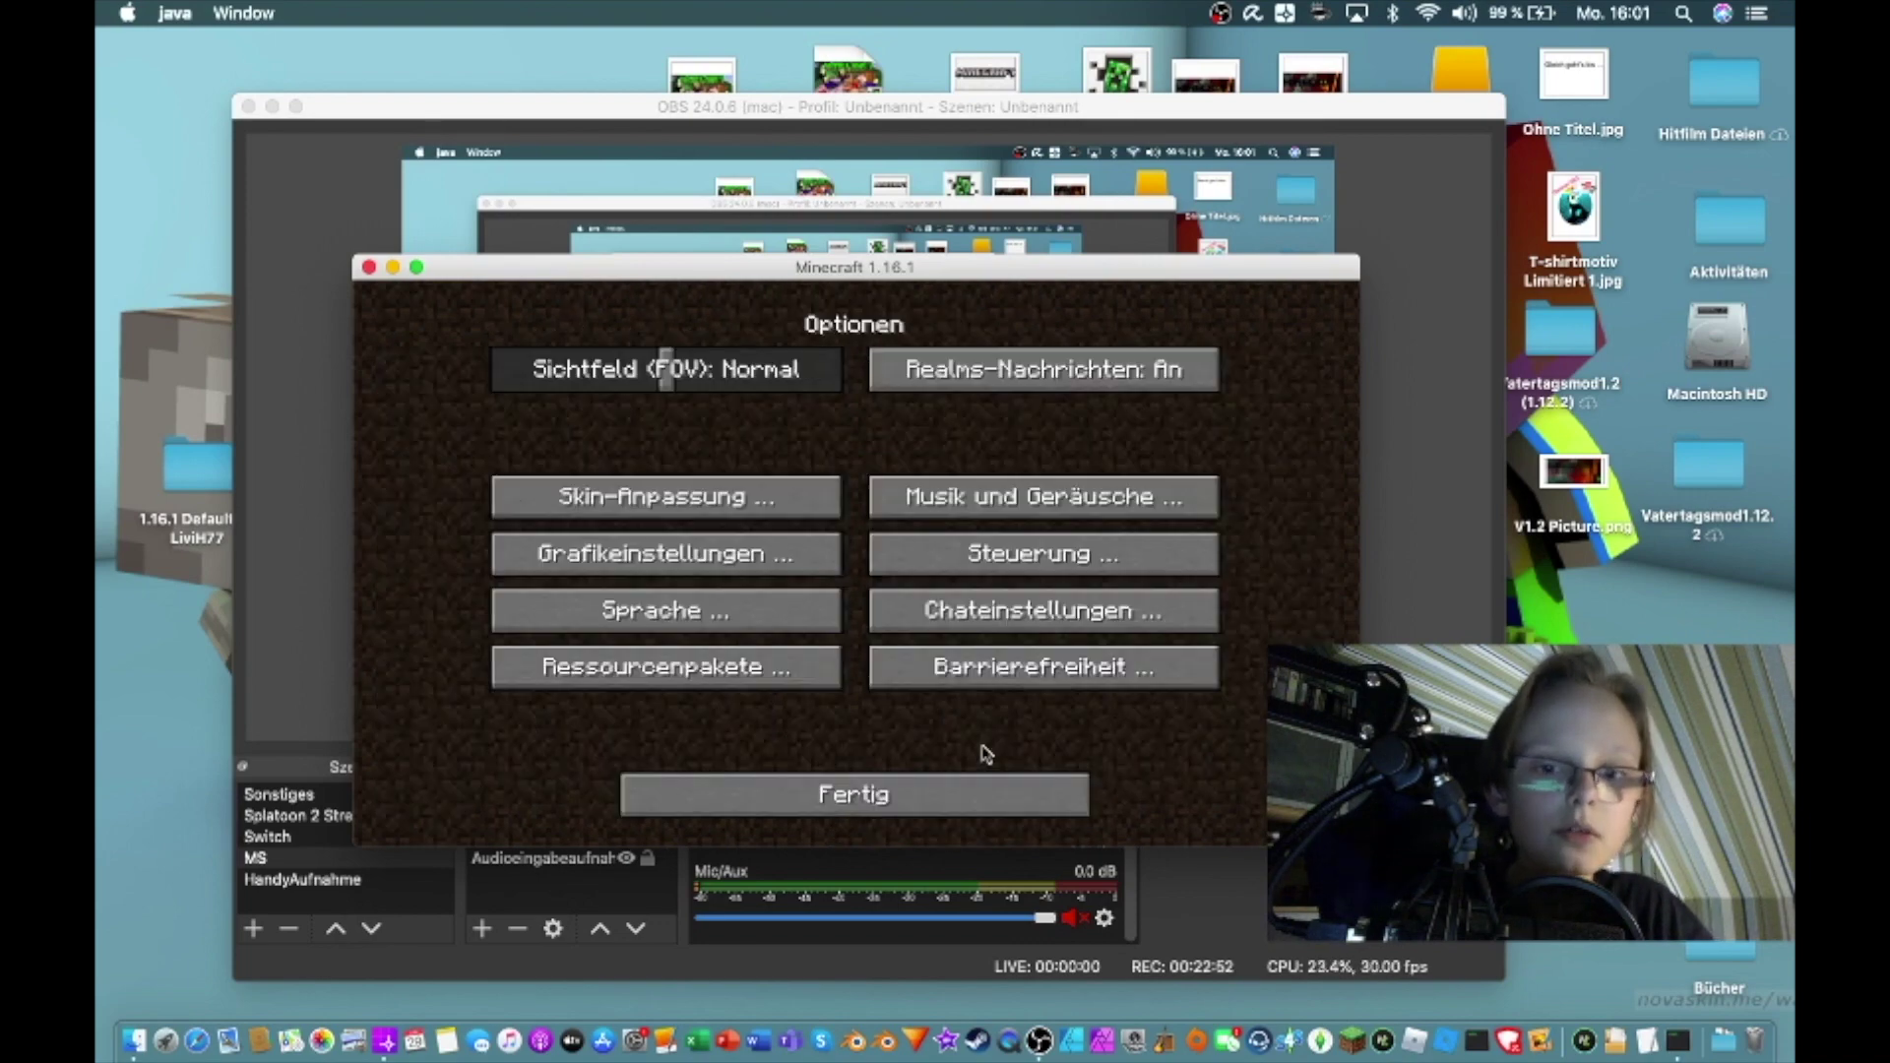
pyautogui.click(982, 782)
pyautogui.moveTo(652, 267); pyautogui.dragTo(755, 279)
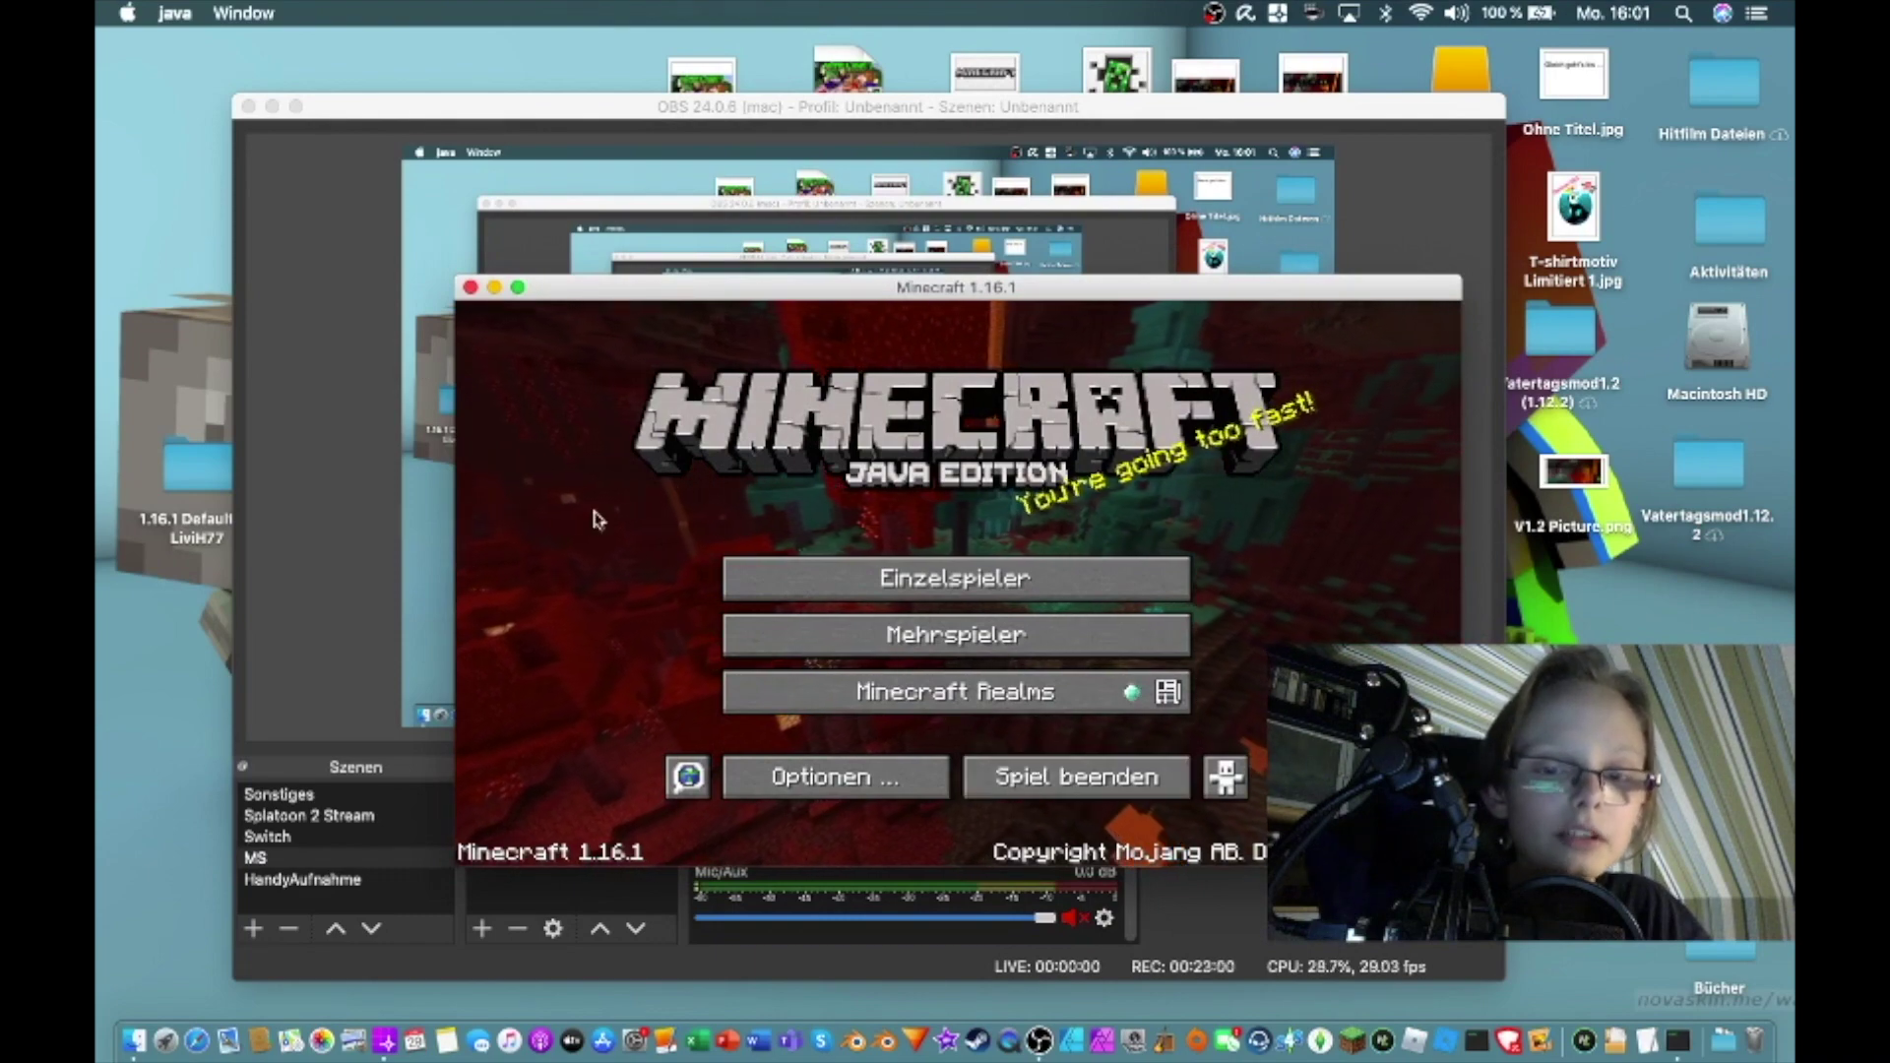
pyautogui.click(379, 411)
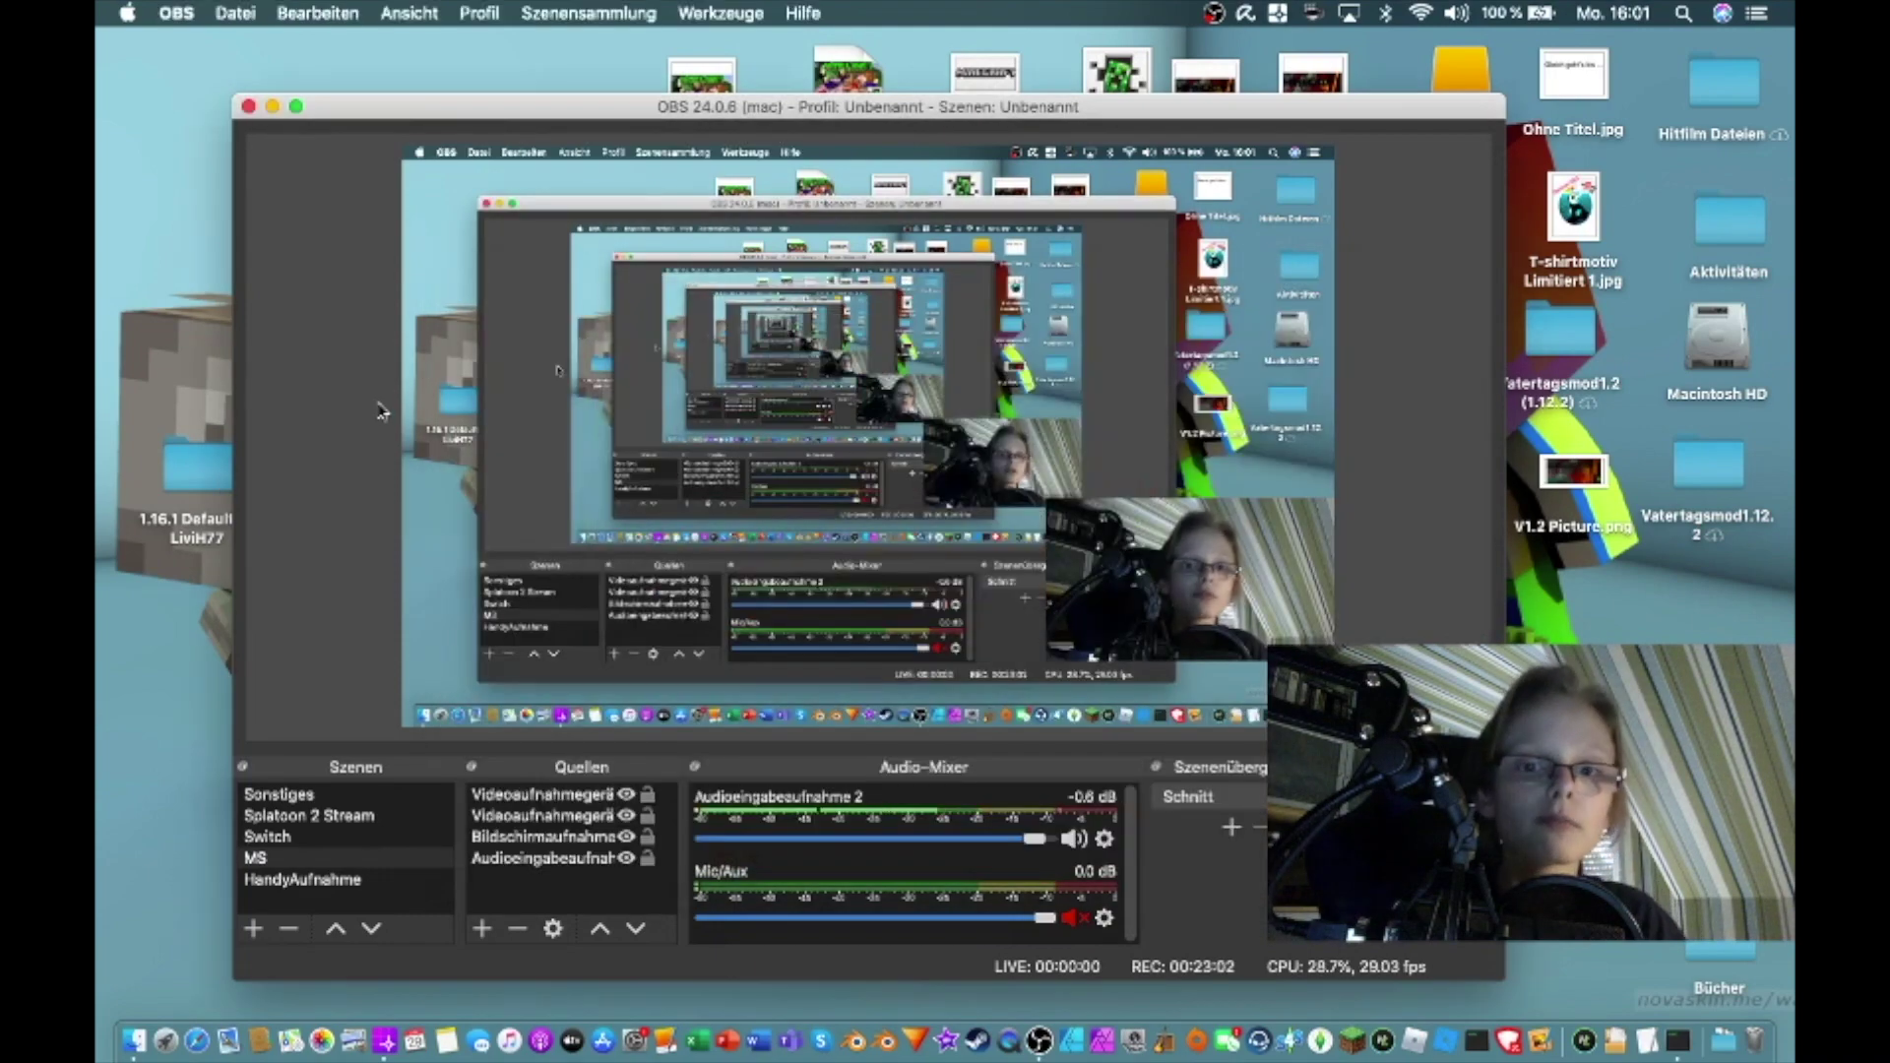